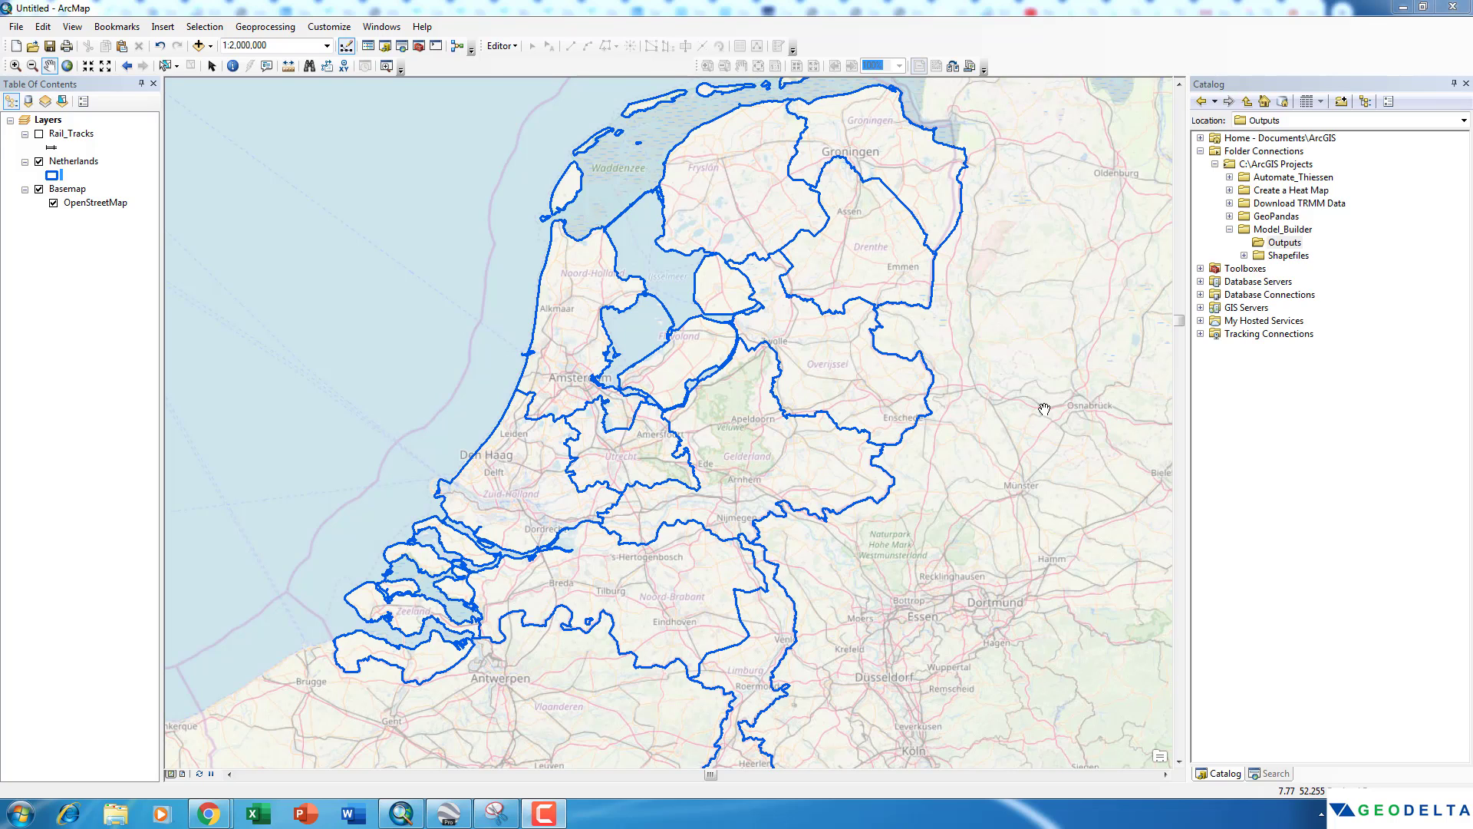
Turn on the visibility of the Rail_Tracks layer.
left_click(40, 162)
left_click(39, 161)
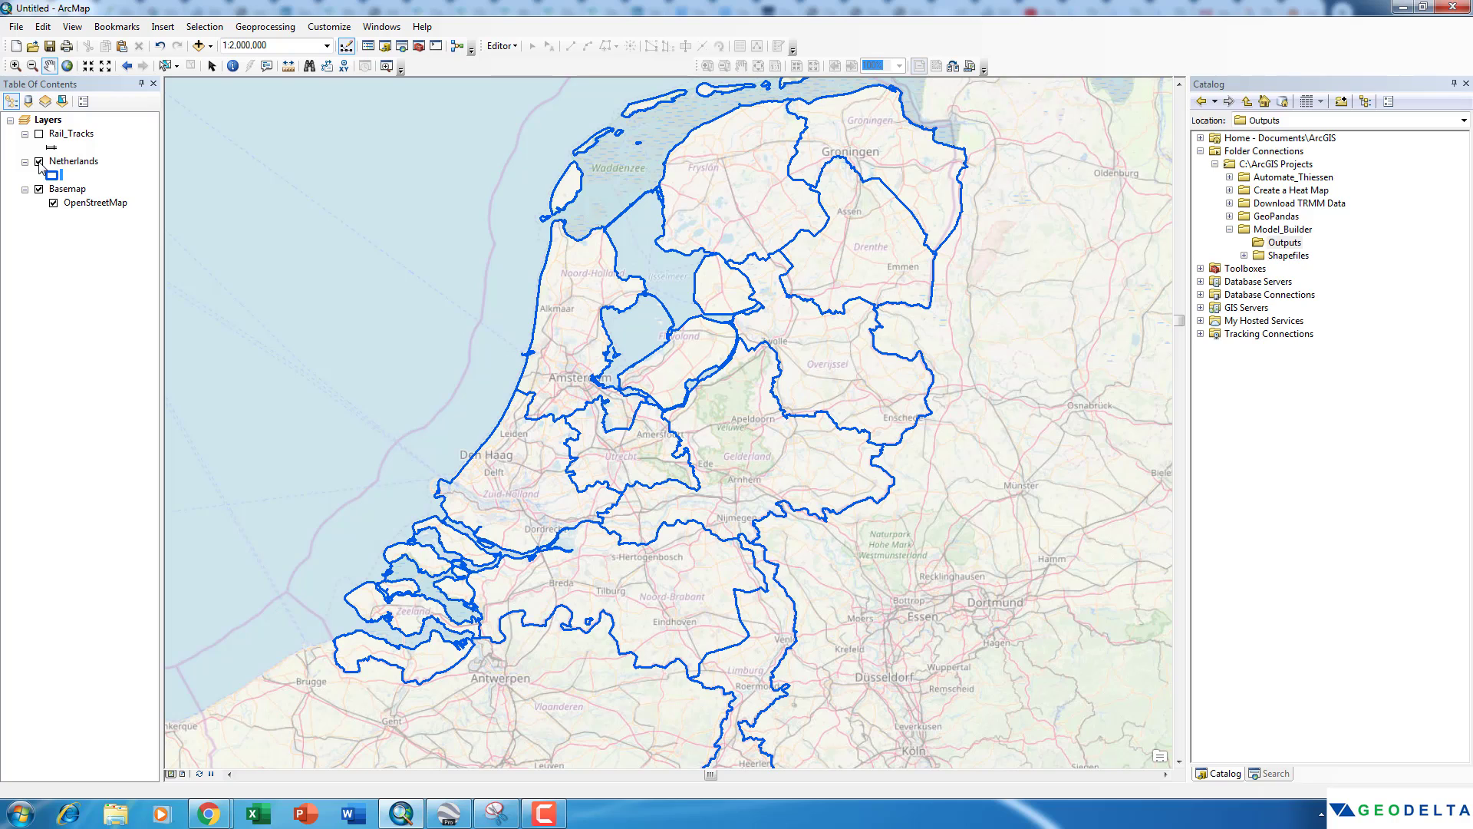
left_click(40, 135)
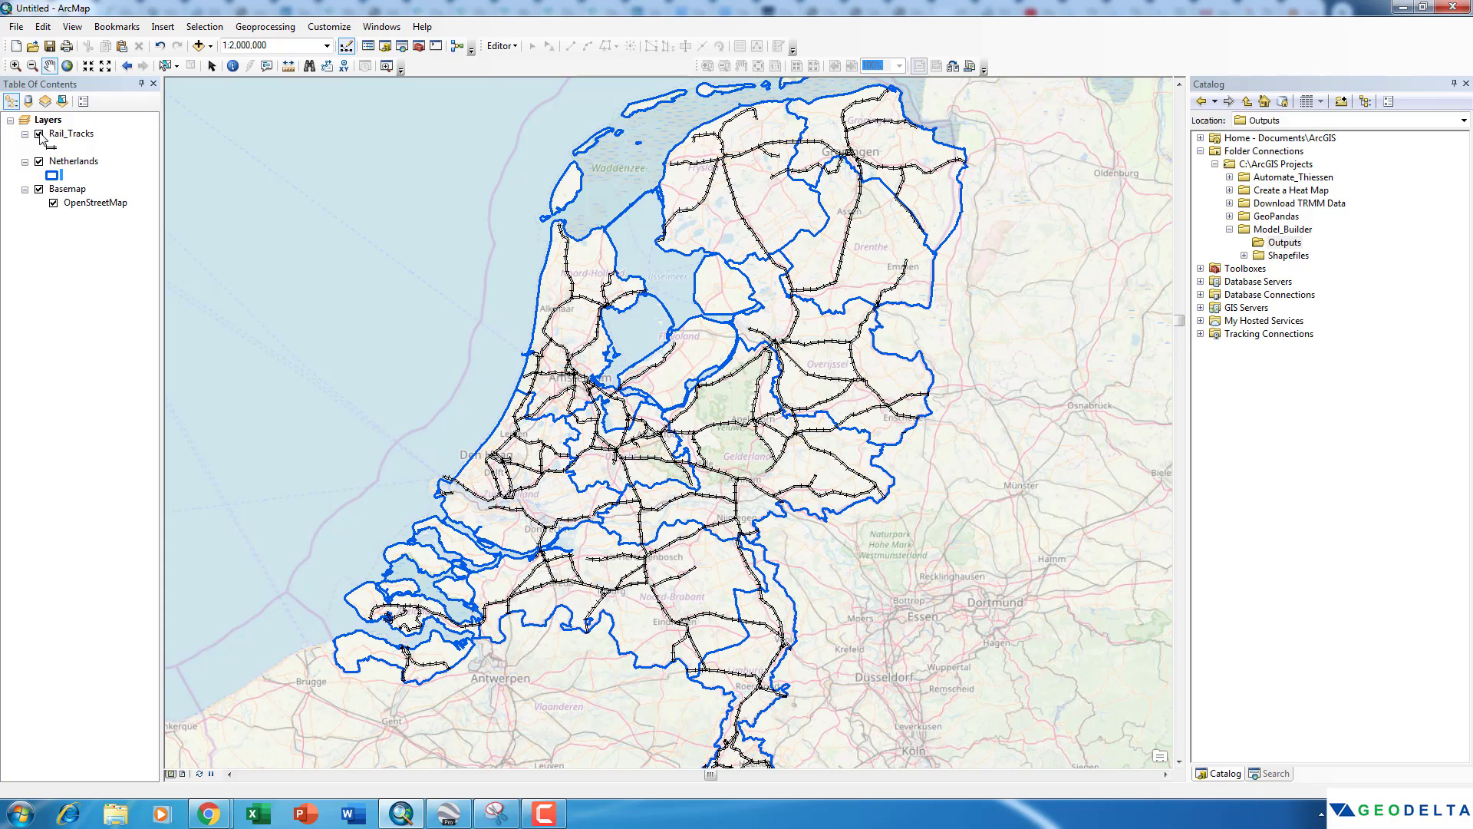
Expand the Shapefiles and Provinces folders and look through the province shapefiles.
left_click(1243, 255)
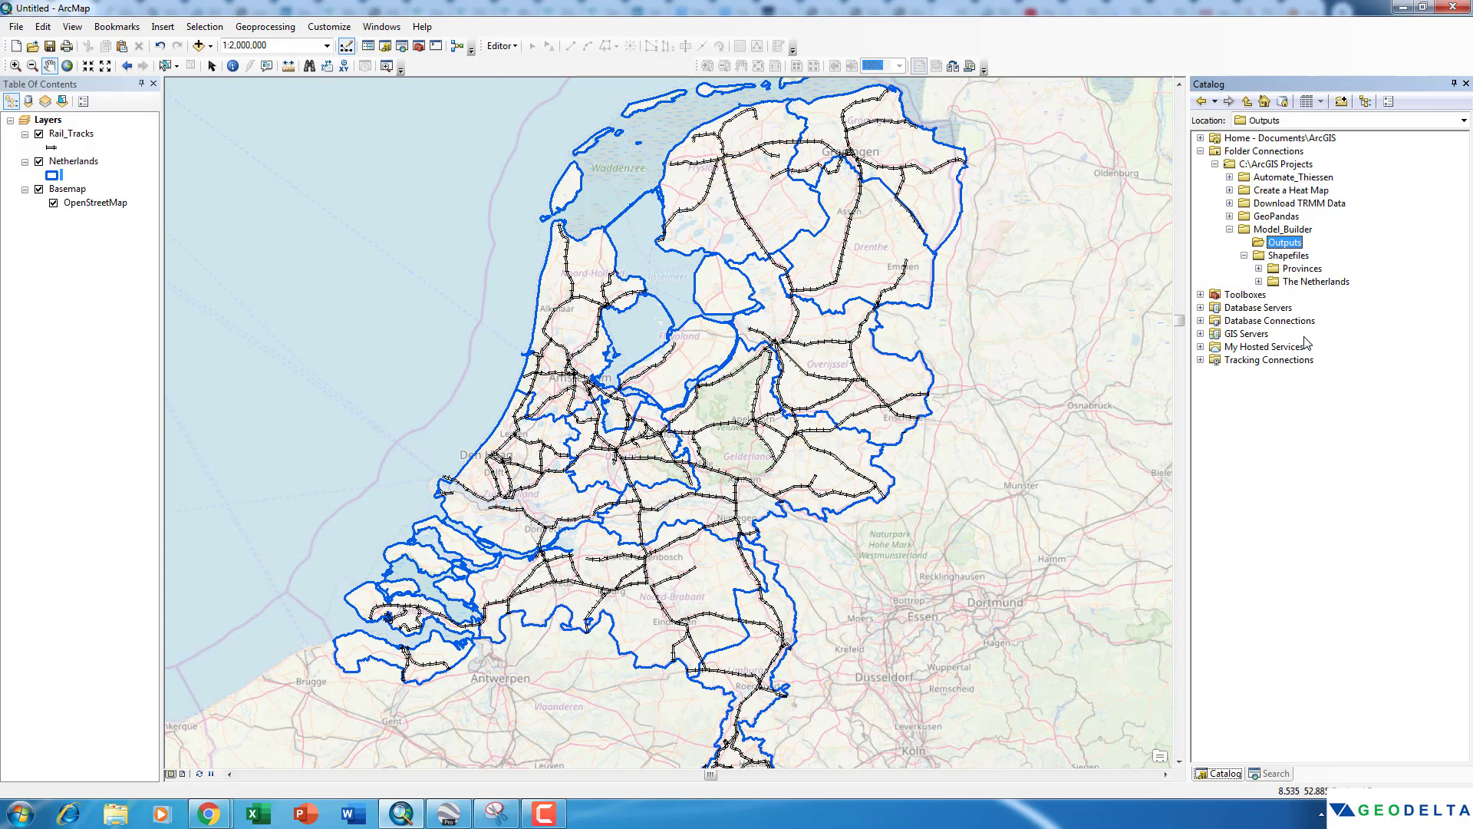
left_click(1259, 269)
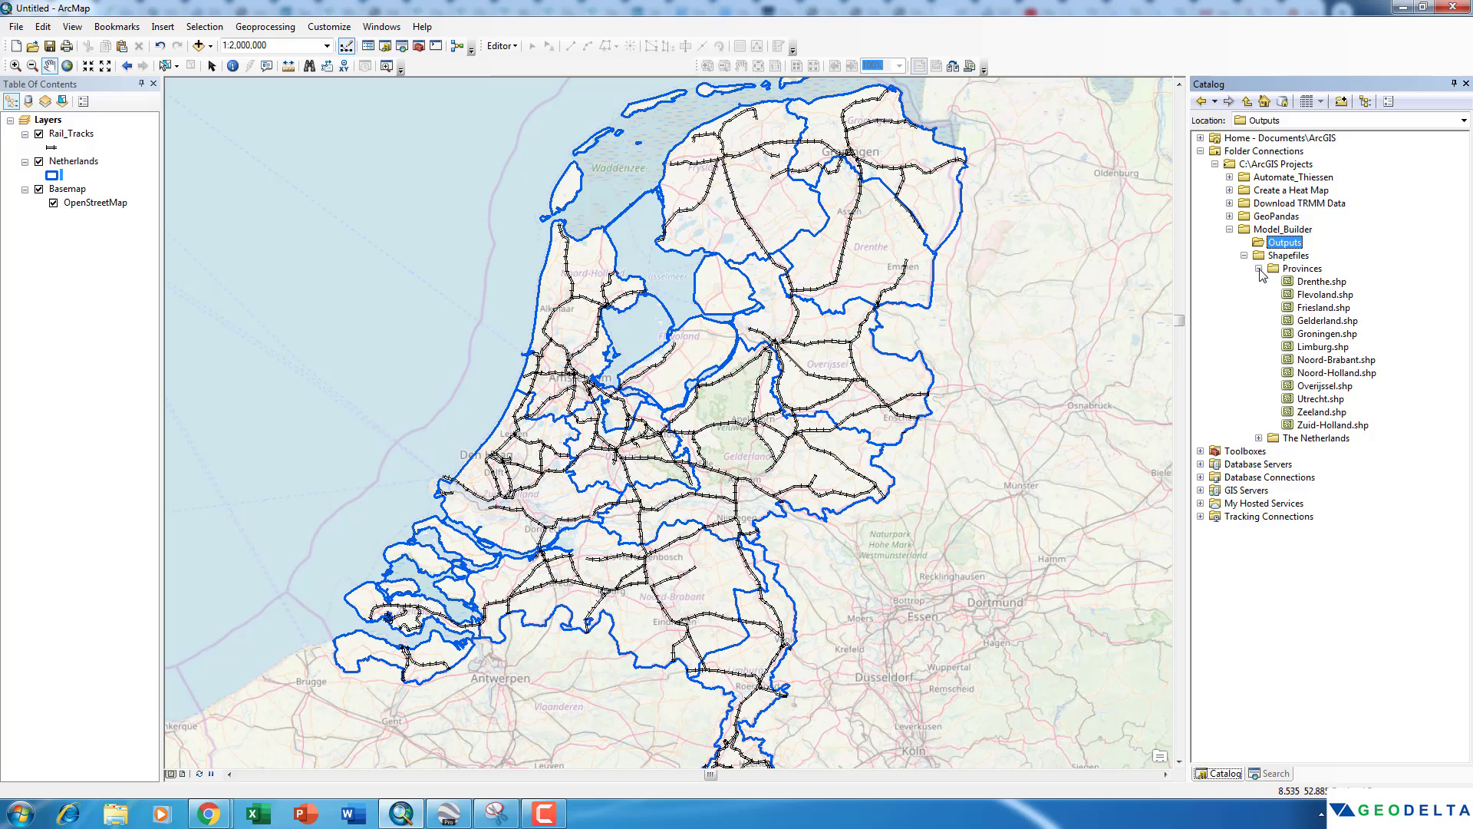
left_click(1321, 286)
left_click(1322, 294)
left_click(1323, 307)
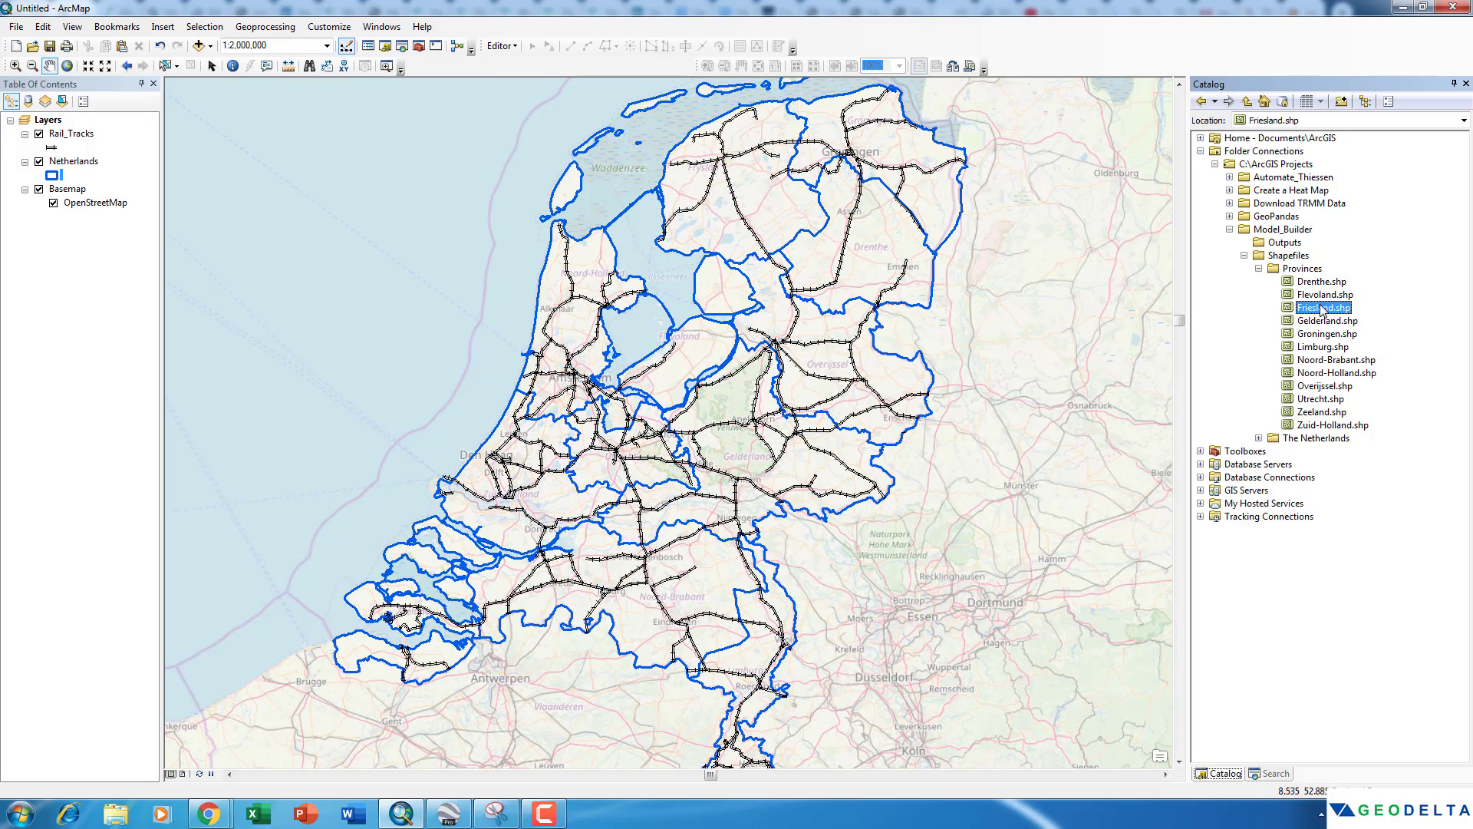
Hide the Netherlands layer on the map.
left_click(38, 163)
left_click(39, 162)
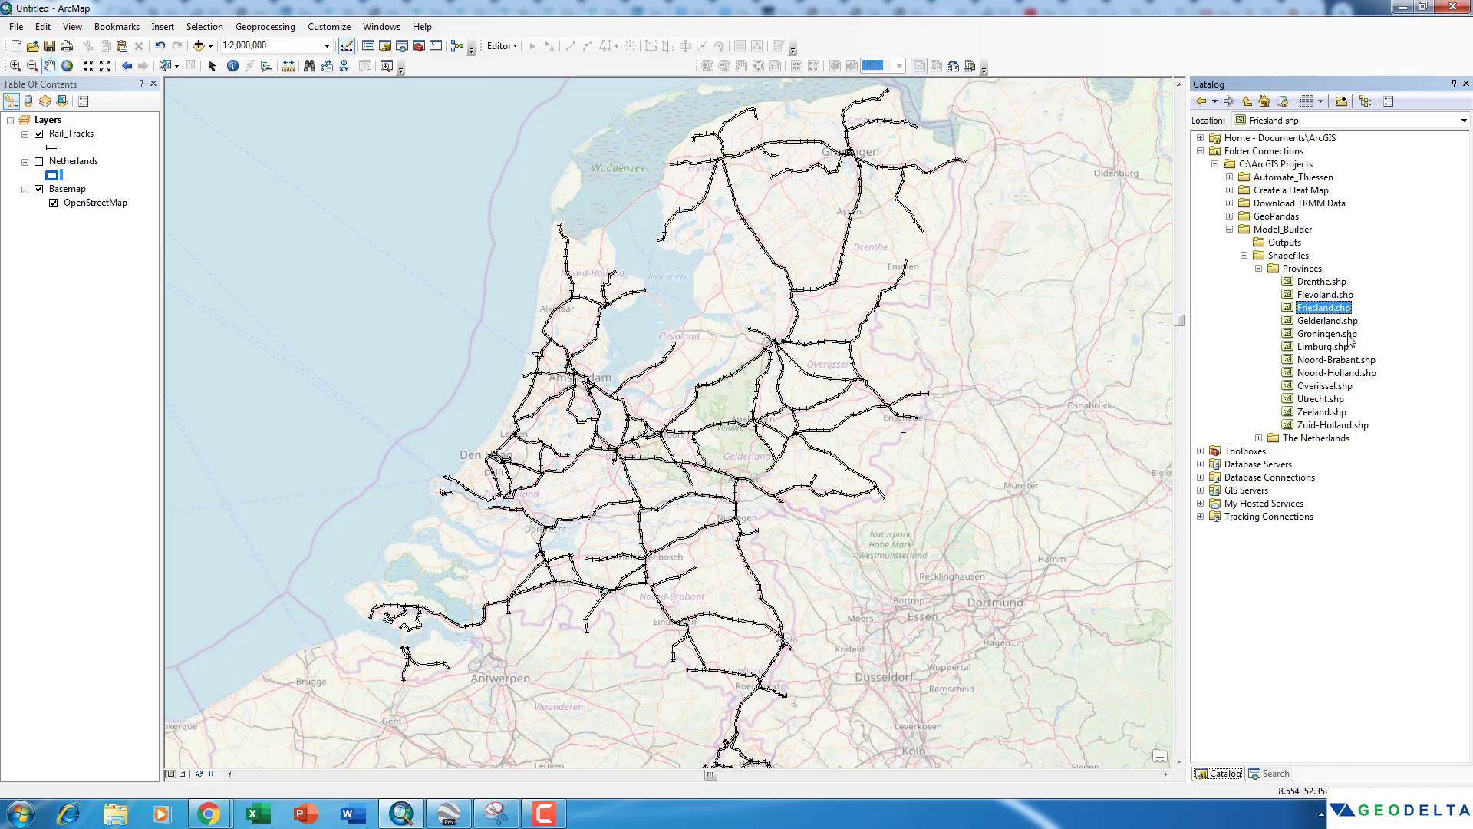
Add the Limburg and Utrecht province shapefiles to the map beneath the Rail_Tracks layer.
left_click(1321, 348)
mouse_move(1318, 353)
left_mouse_down()
mouse_move(516, 349)
mouse_move(109, 158)
left_mouse_up()
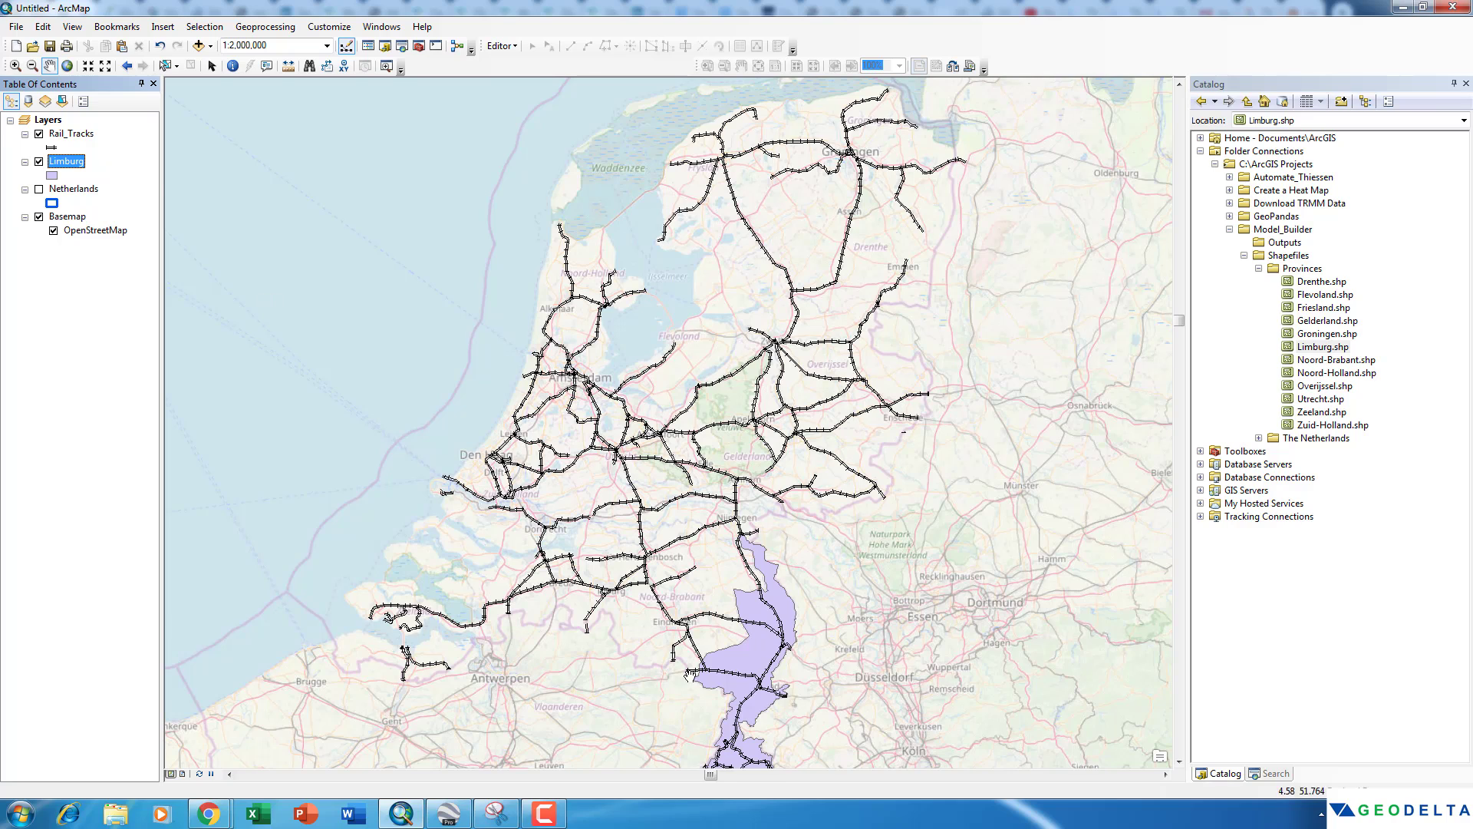
left_click_drag(690, 676, 681, 616)
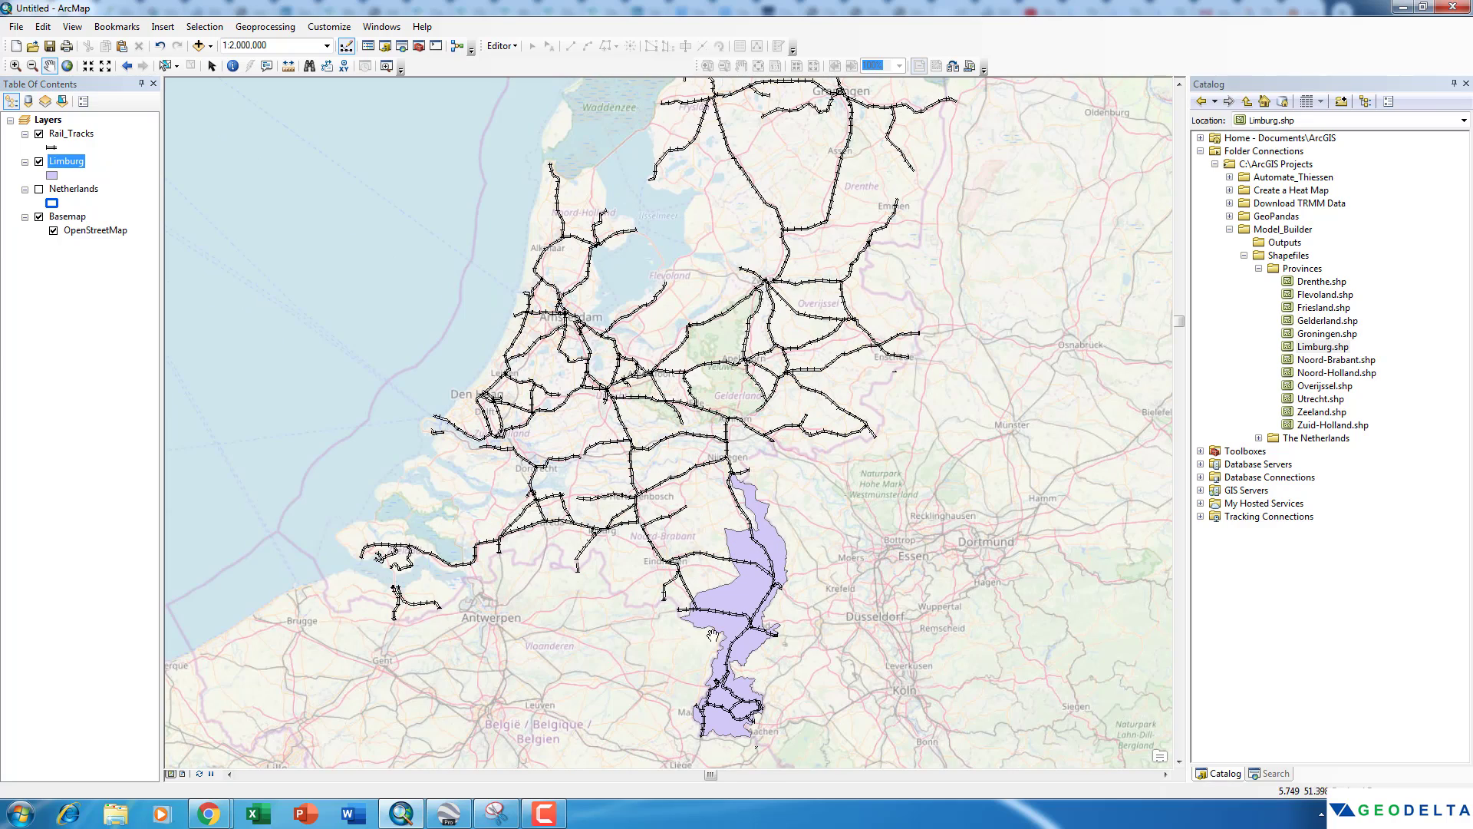
left_click(1320, 399)
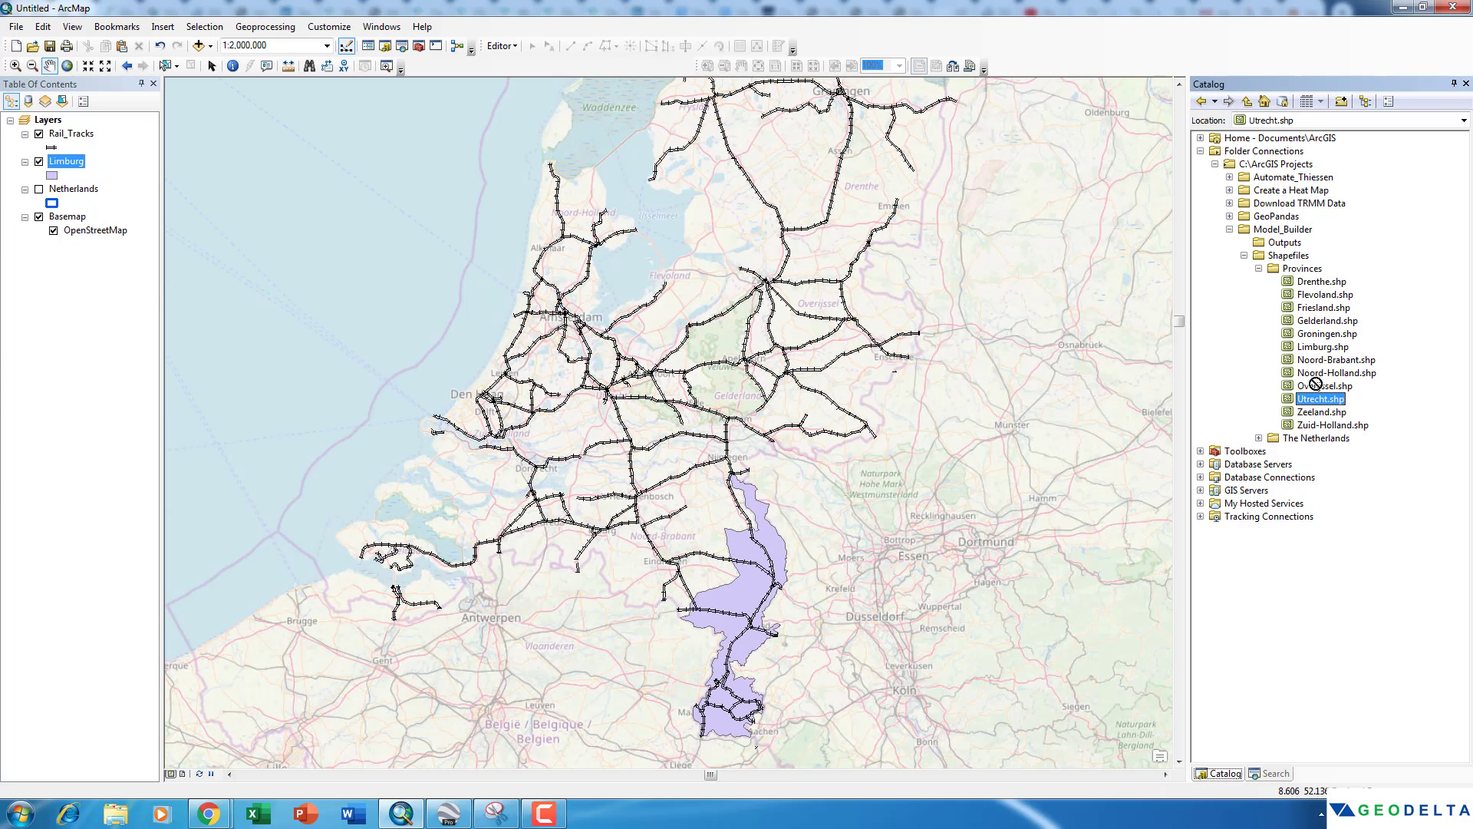
mouse_move(1315, 399)
left_mouse_down()
mouse_move(1137, 429)
mouse_move(96, 152)
left_mouse_up()
left_click_drag(616, 358, 623, 364)
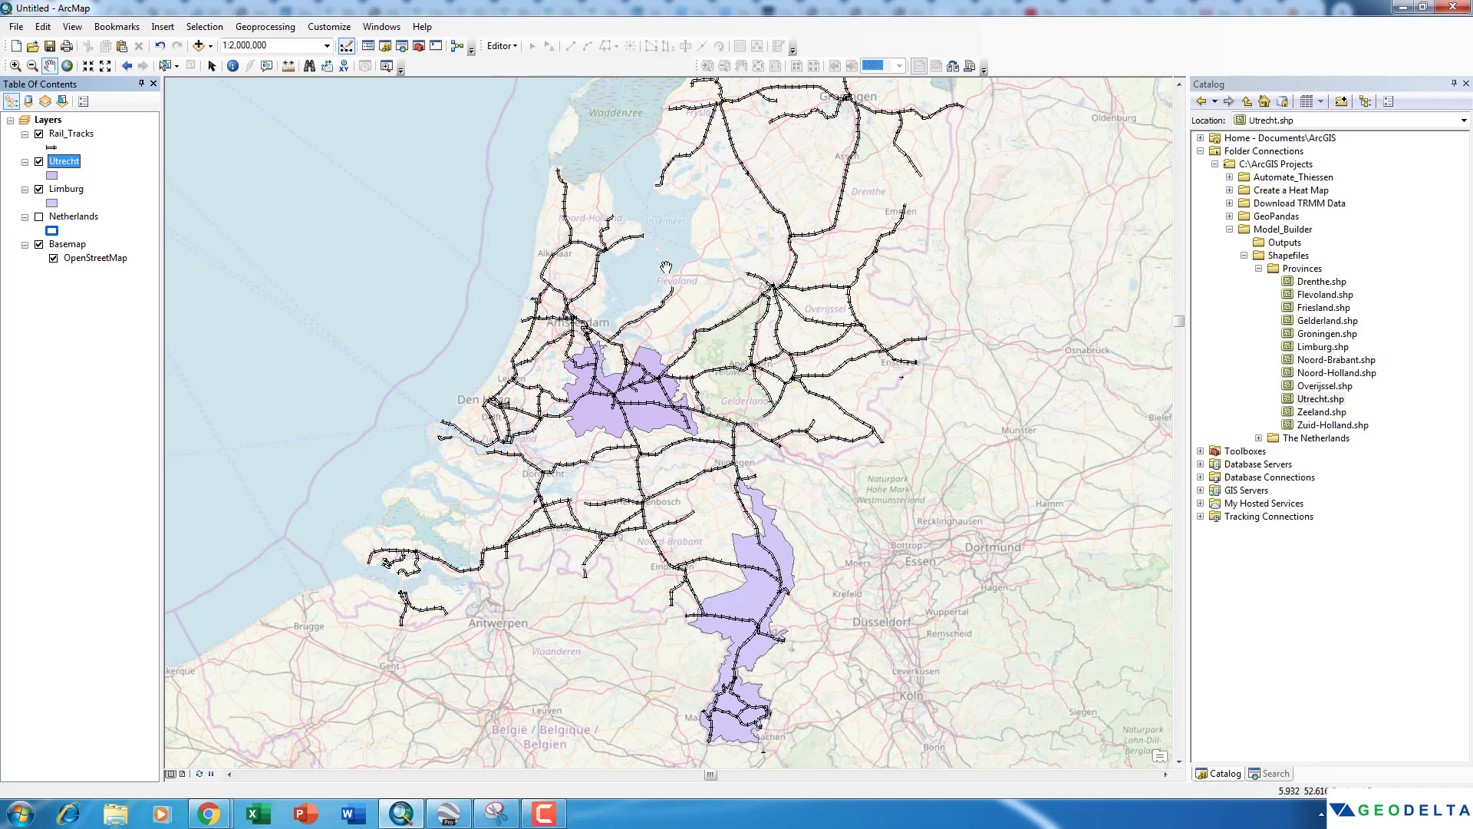
Remove the Limburg and Utrecht layers from the map.
left_click(64, 189)
right_click(82, 190)
left_click(111, 213)
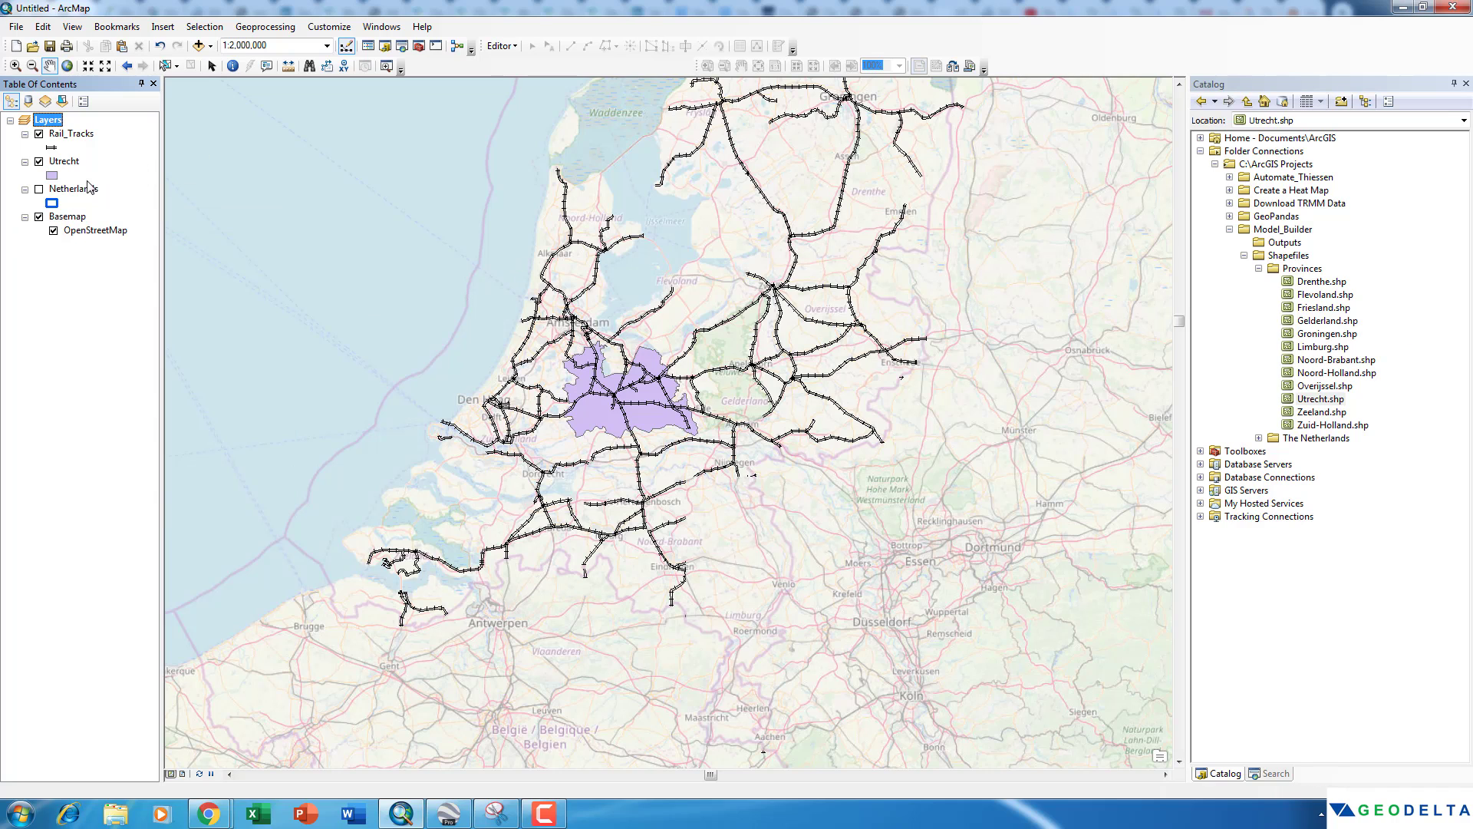
left_click(65, 161)
right_click(63, 162)
left_click(96, 188)
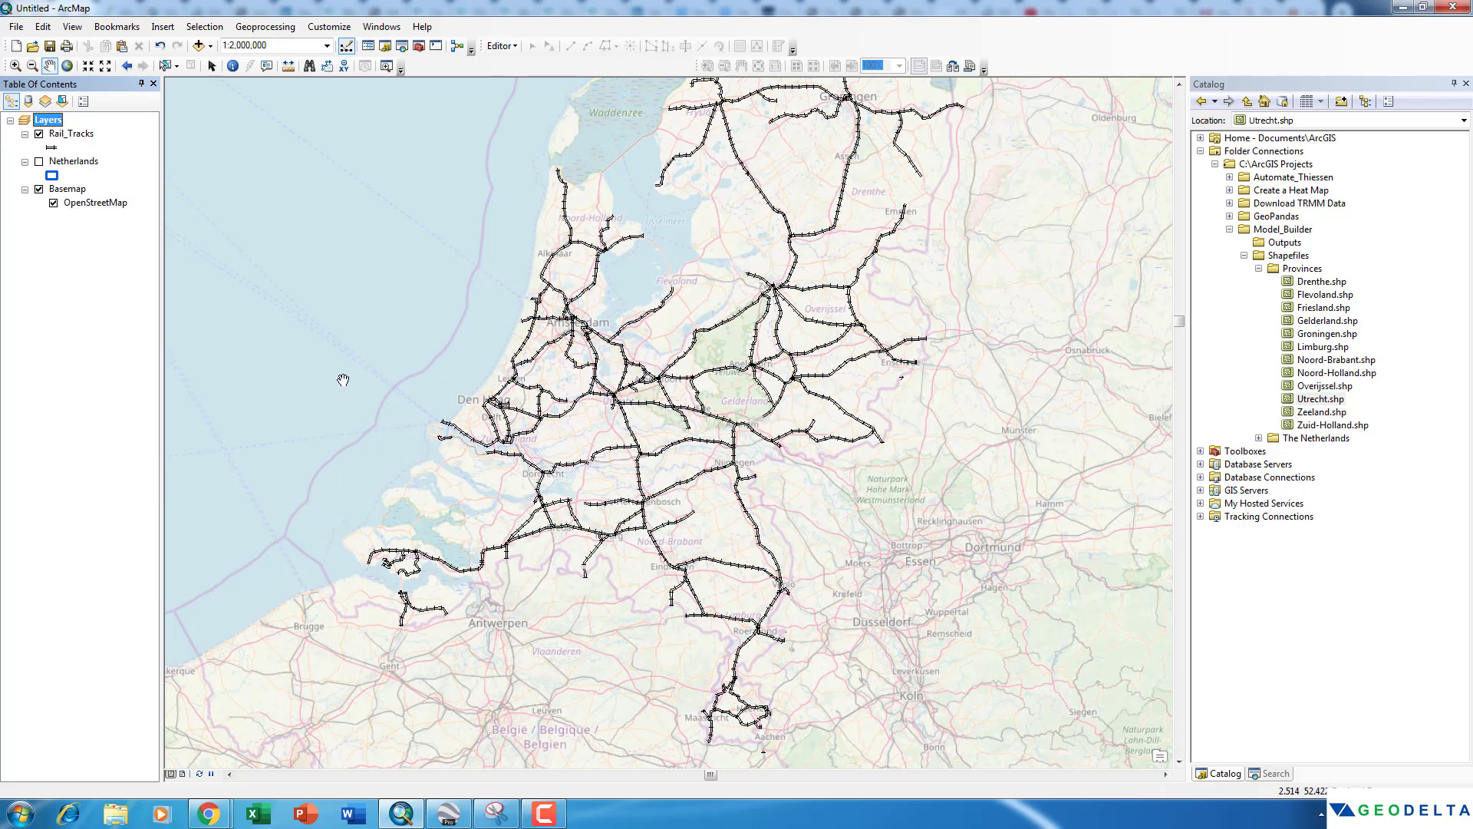
left_click_drag(895, 400, 881, 417)
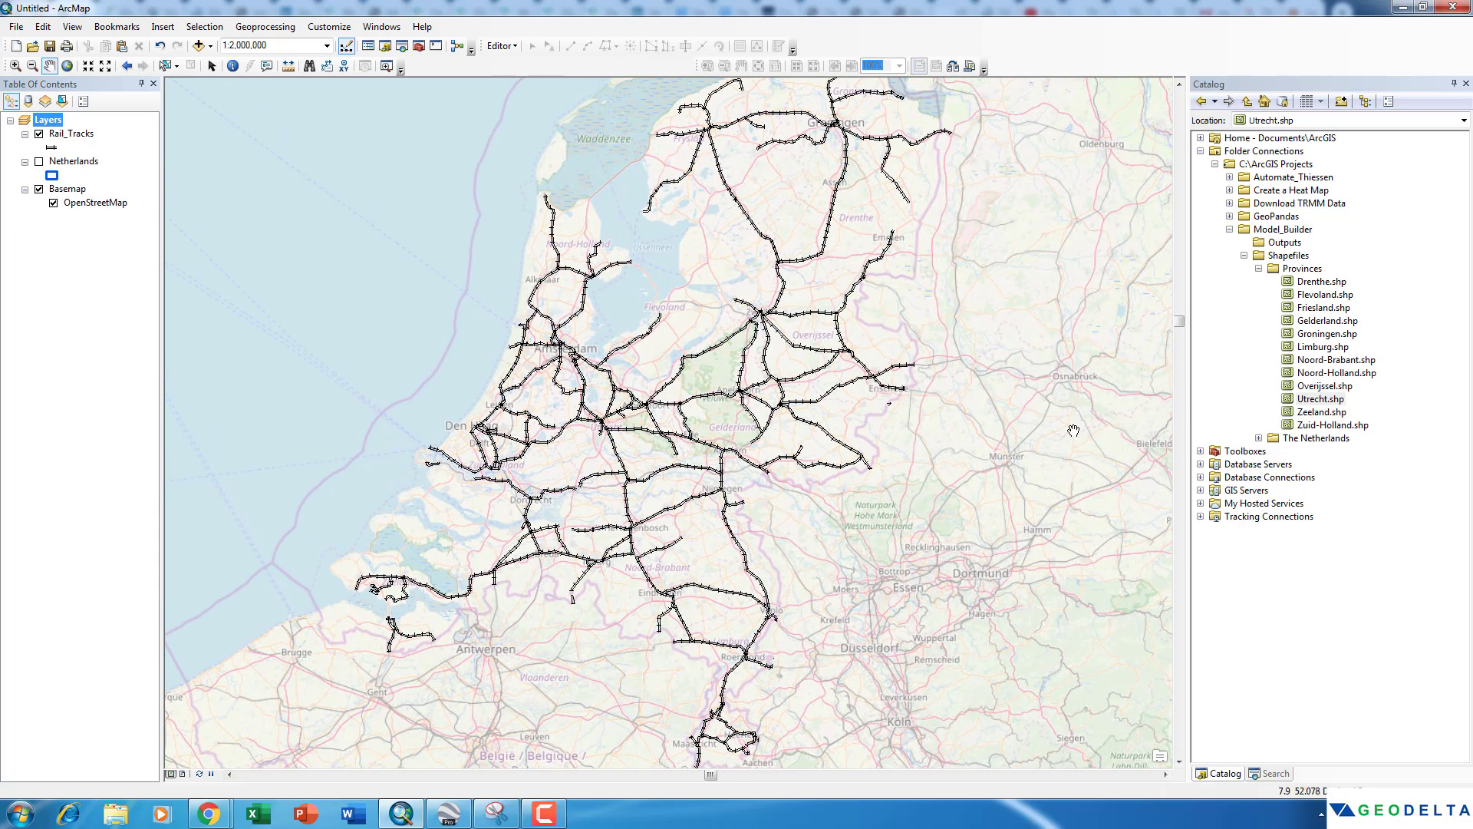
Collapse the Shapefiles folder and create a new toolbox named to_KMZ_converter in the Model_Builder folder.
left_click(1259, 269)
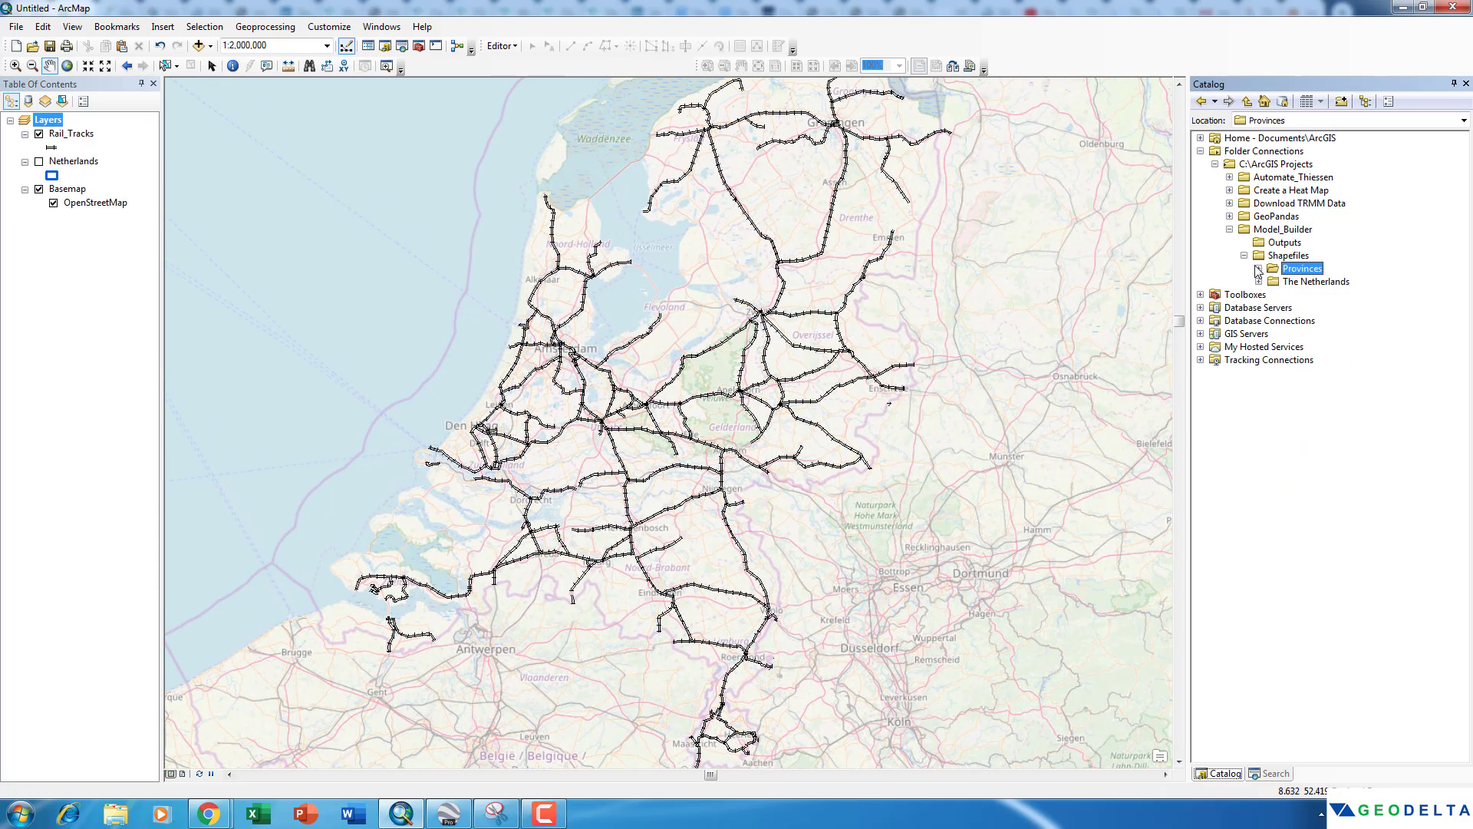
left_click(1244, 256)
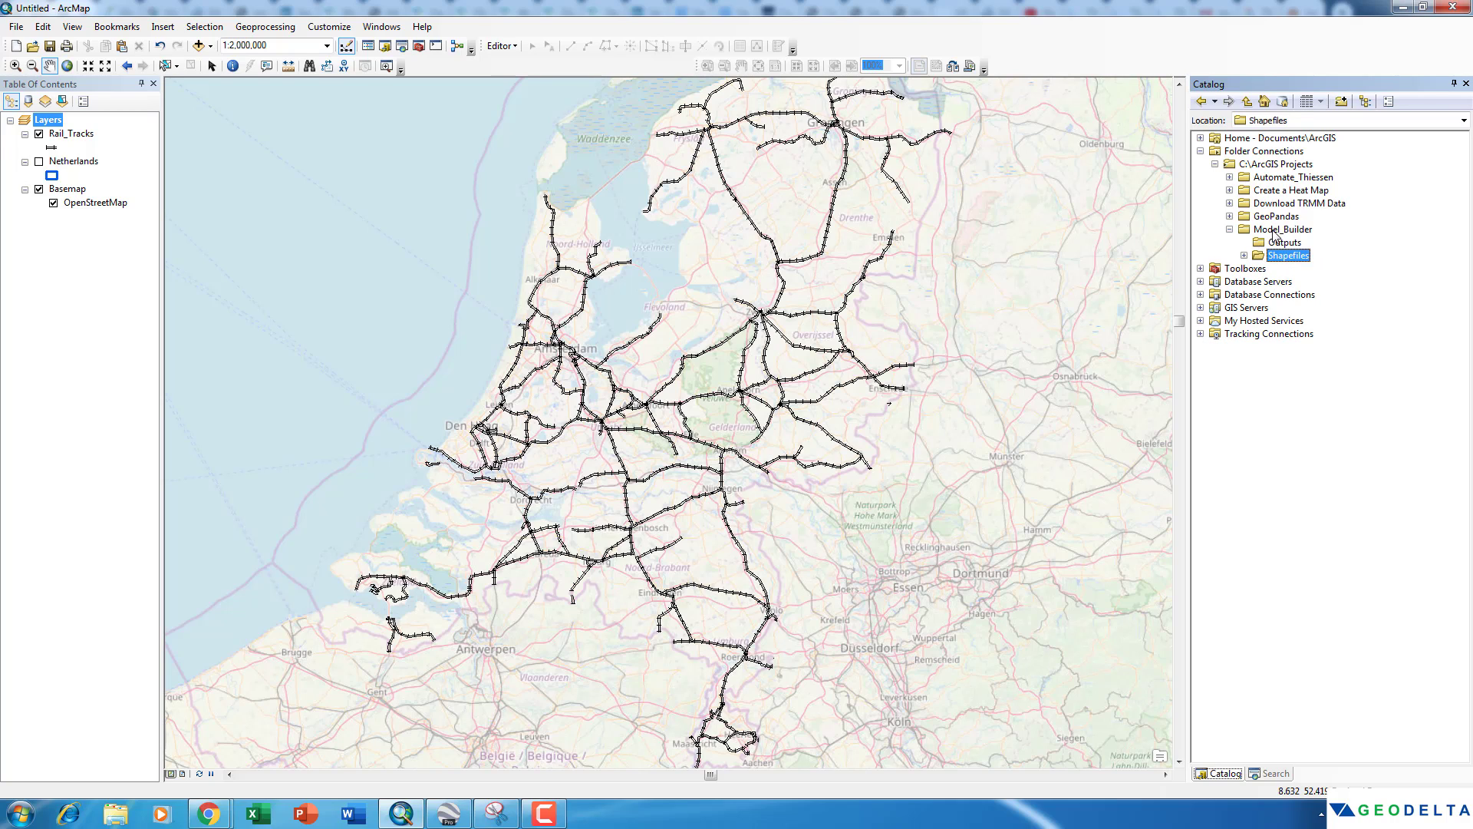
left_click(1277, 230)
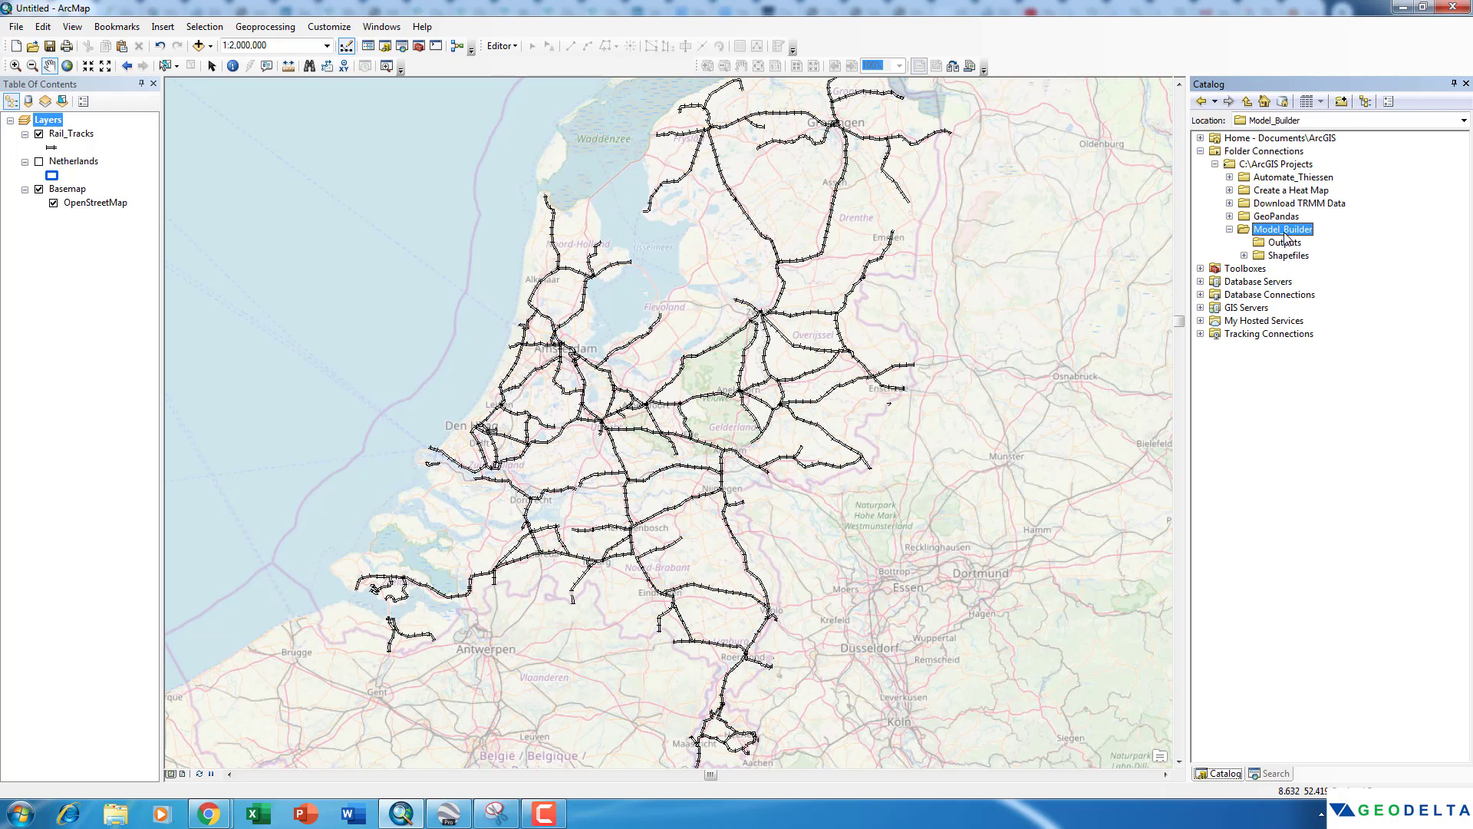
right_click(1285, 236)
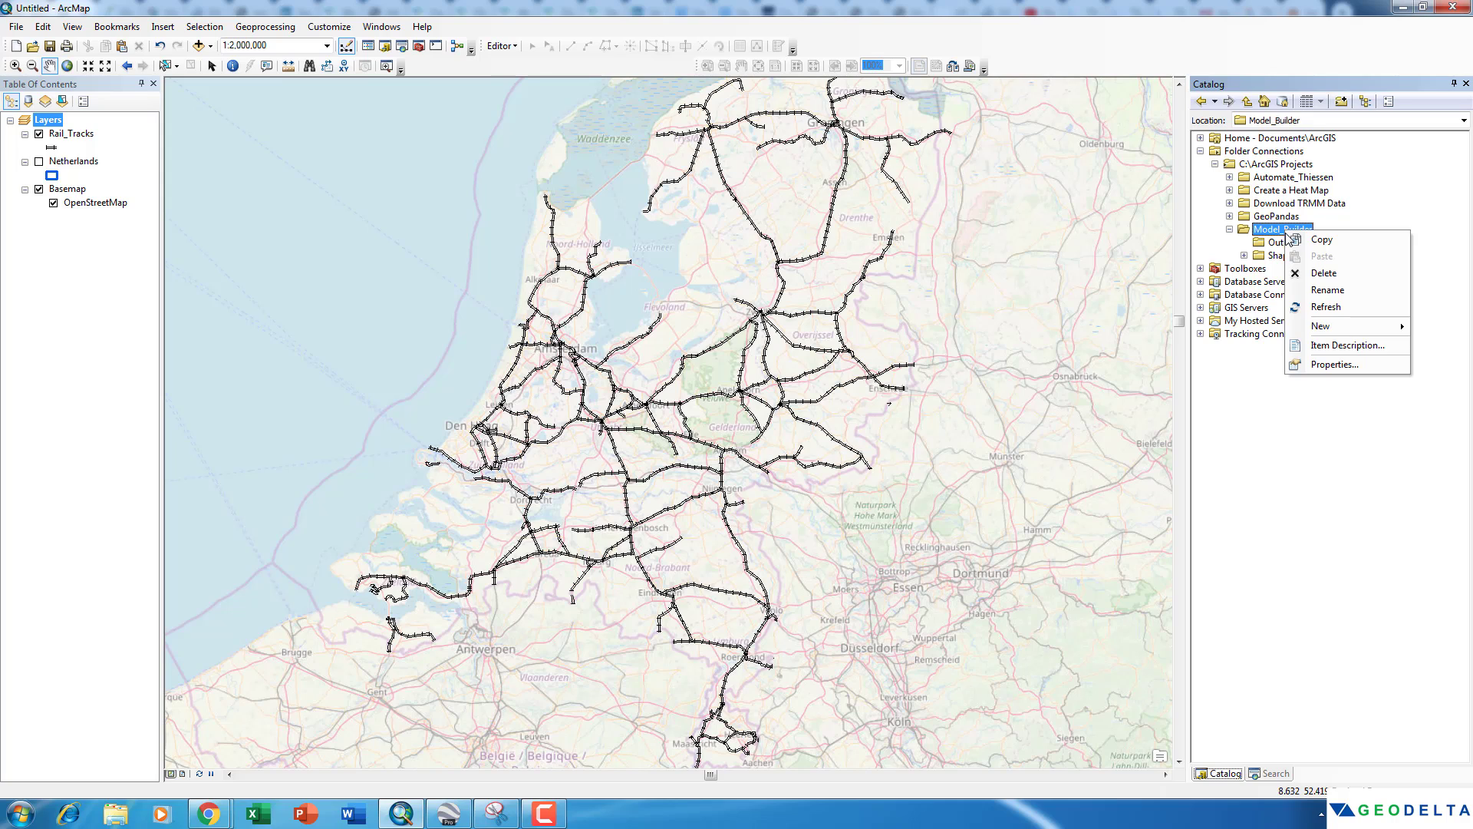
mouse_move(1339, 327)
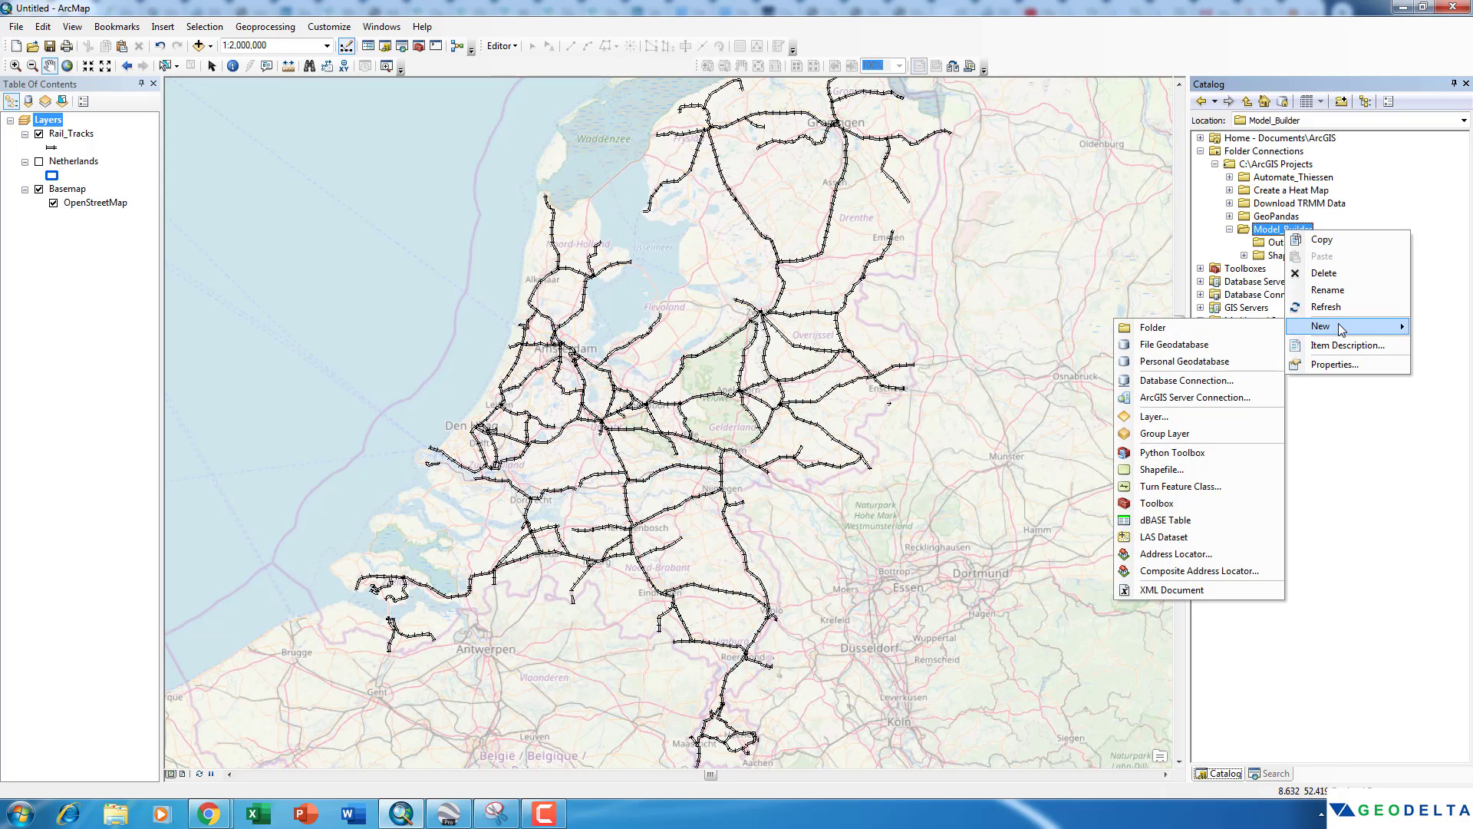
left_click(1176, 504)
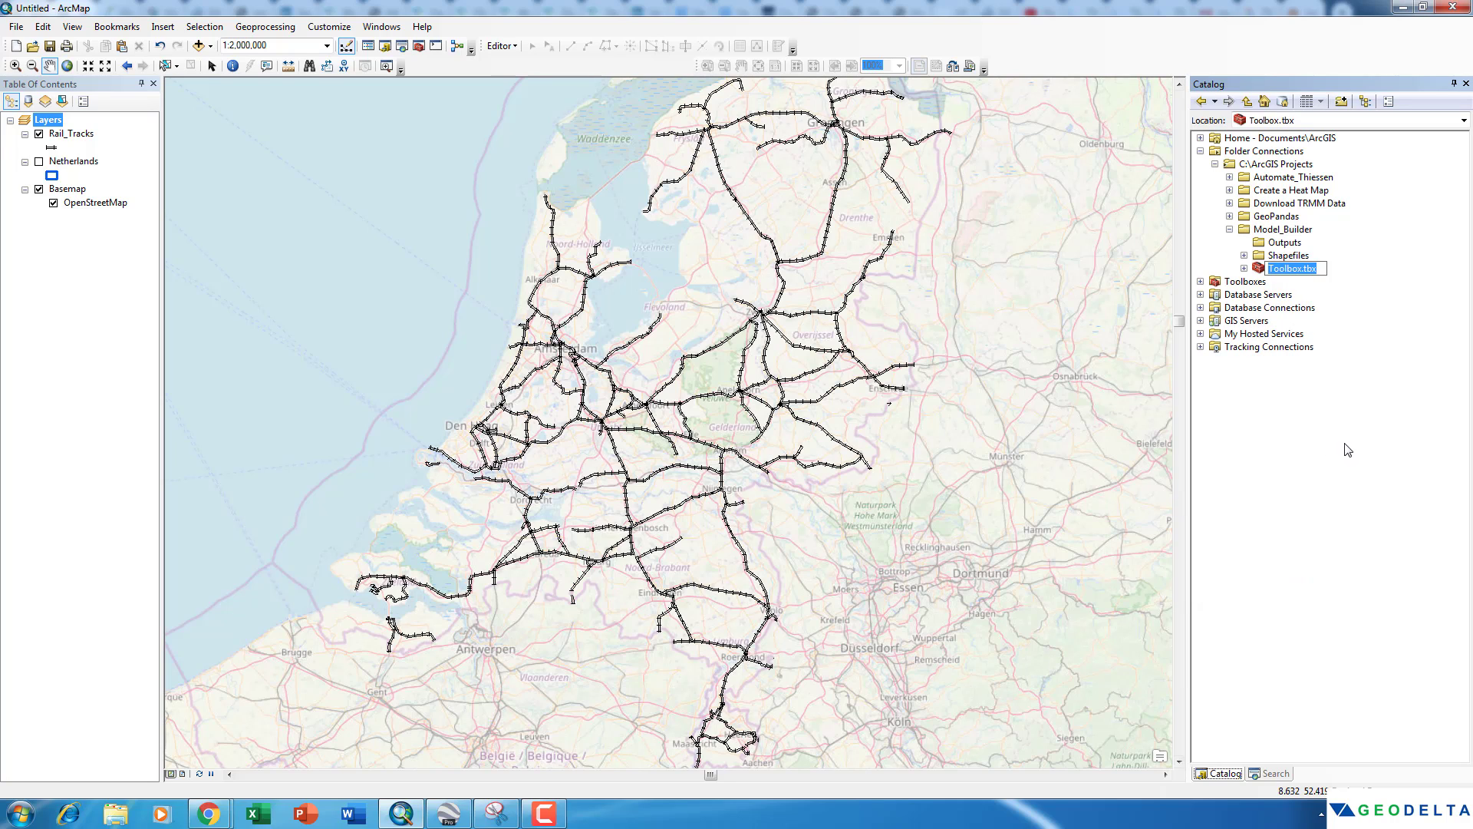
left_click_drag(1302, 270, 1268, 270)
type("o_KMZ_converter")
key("Return")
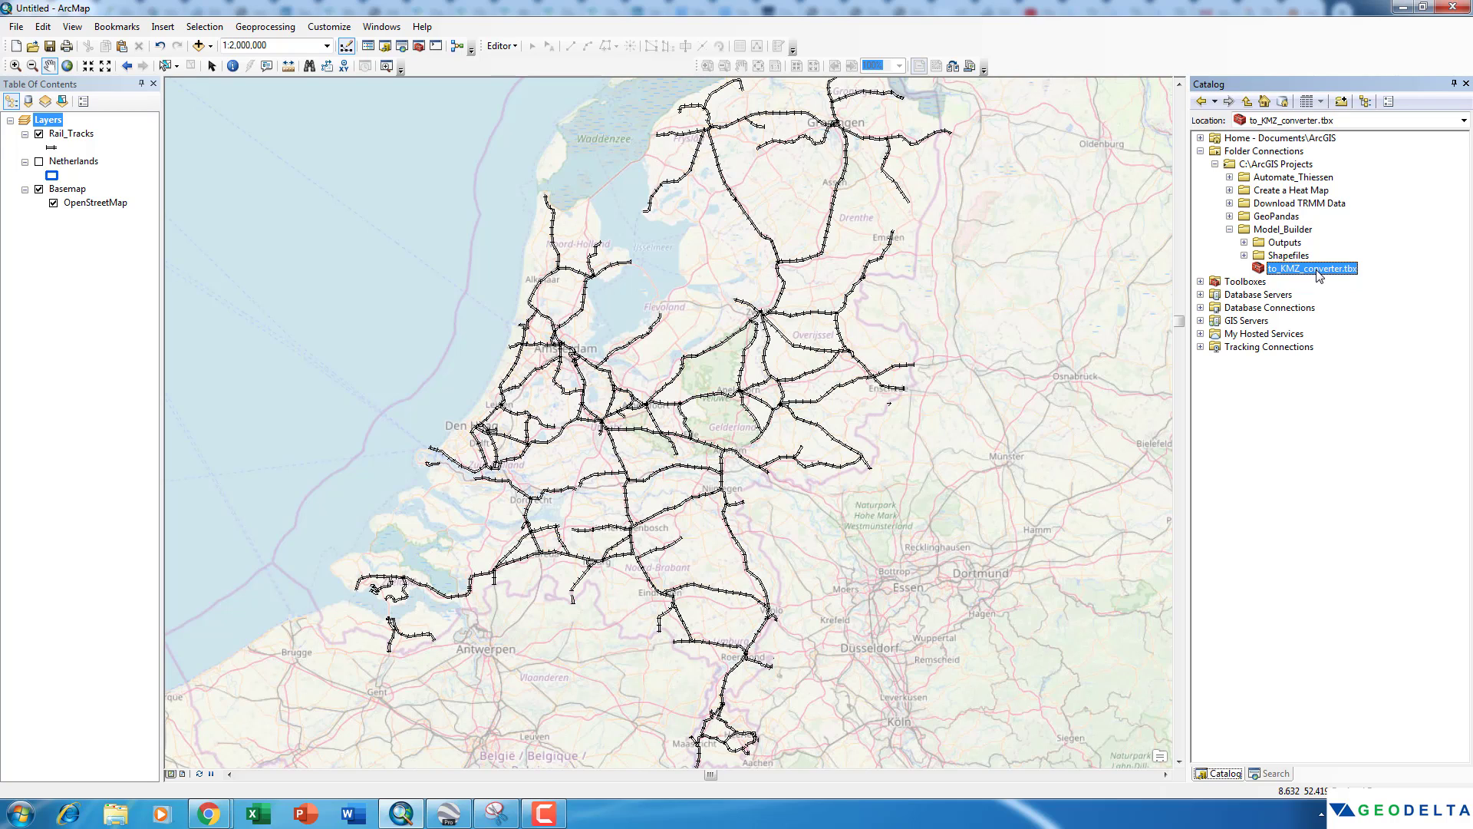
Create a new model in the to_KMZ_converter toolbox and enlarge its window over the map area.
right_click(1318, 275)
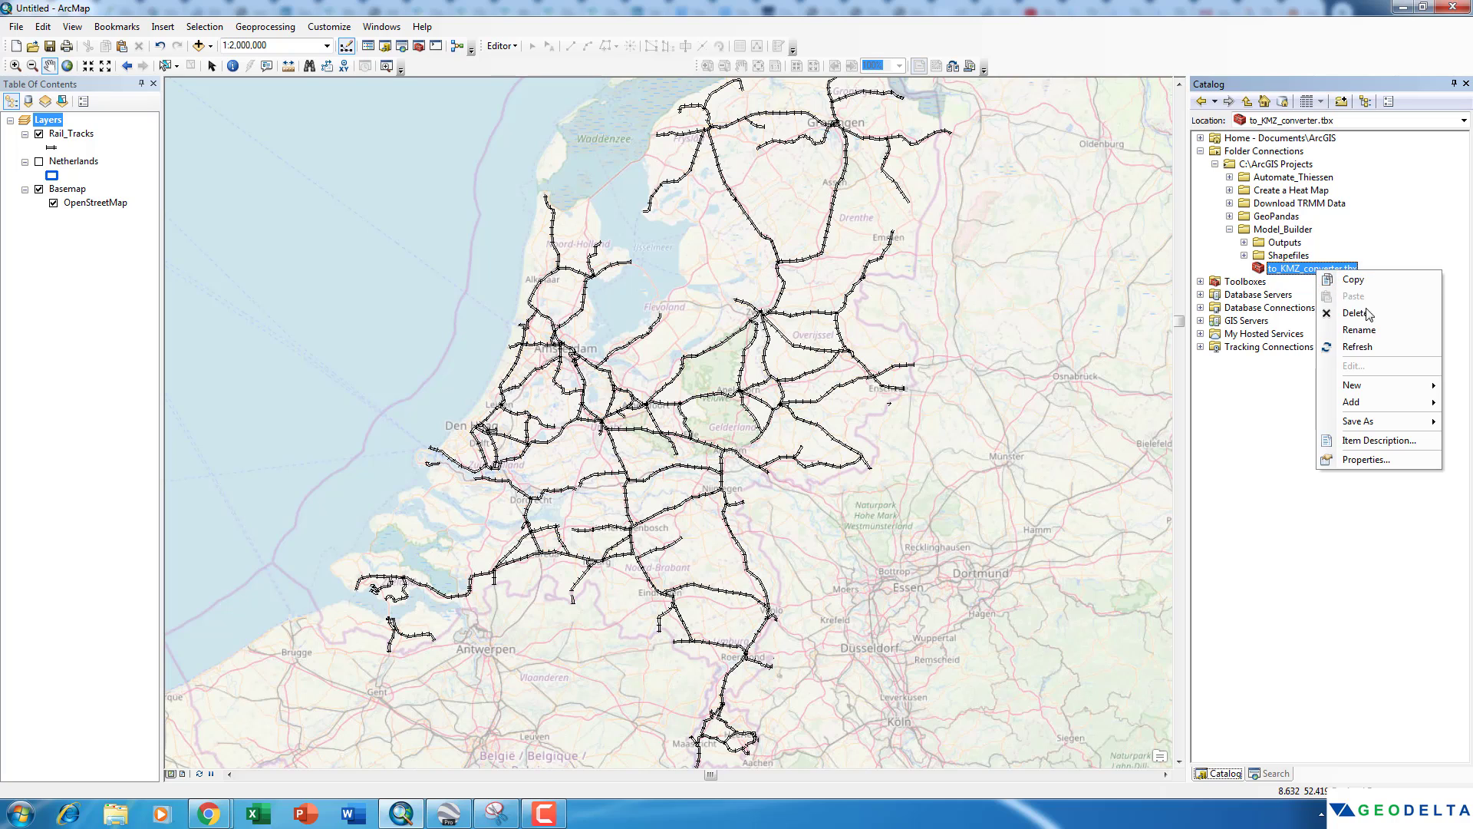
mouse_move(1392, 390)
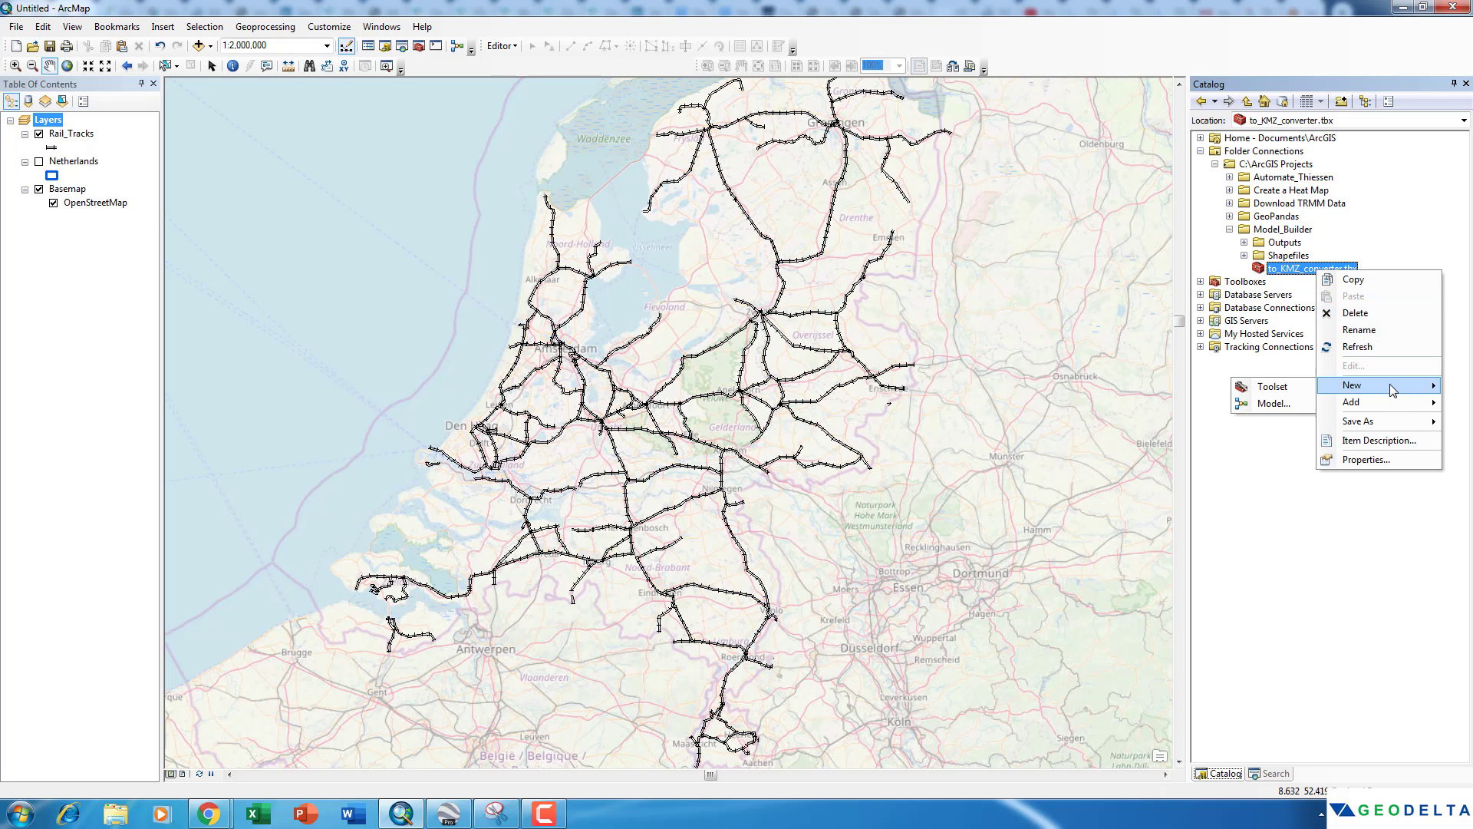
left_click(1274, 404)
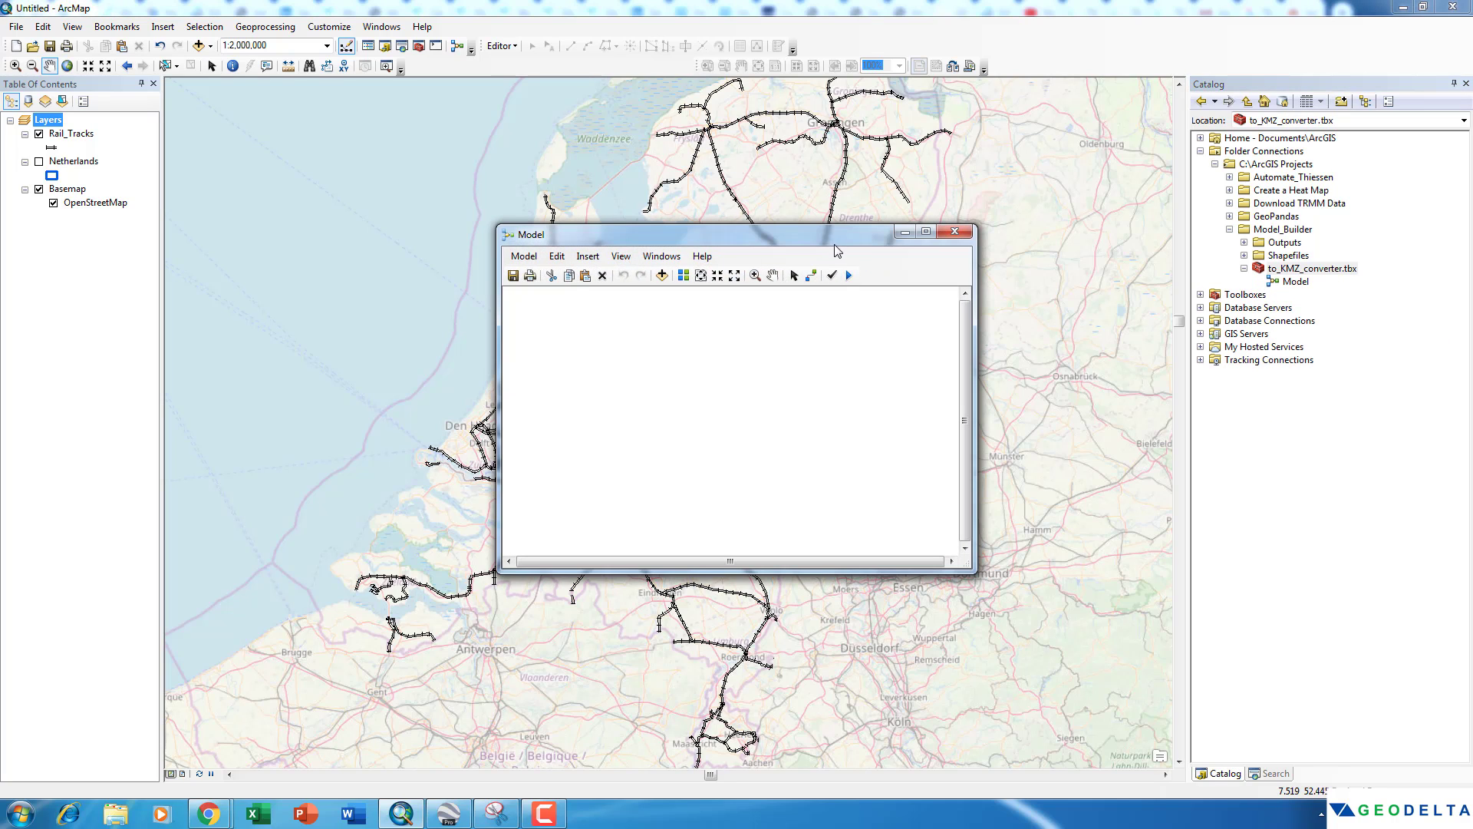
left_click_drag(832, 247, 656, 151)
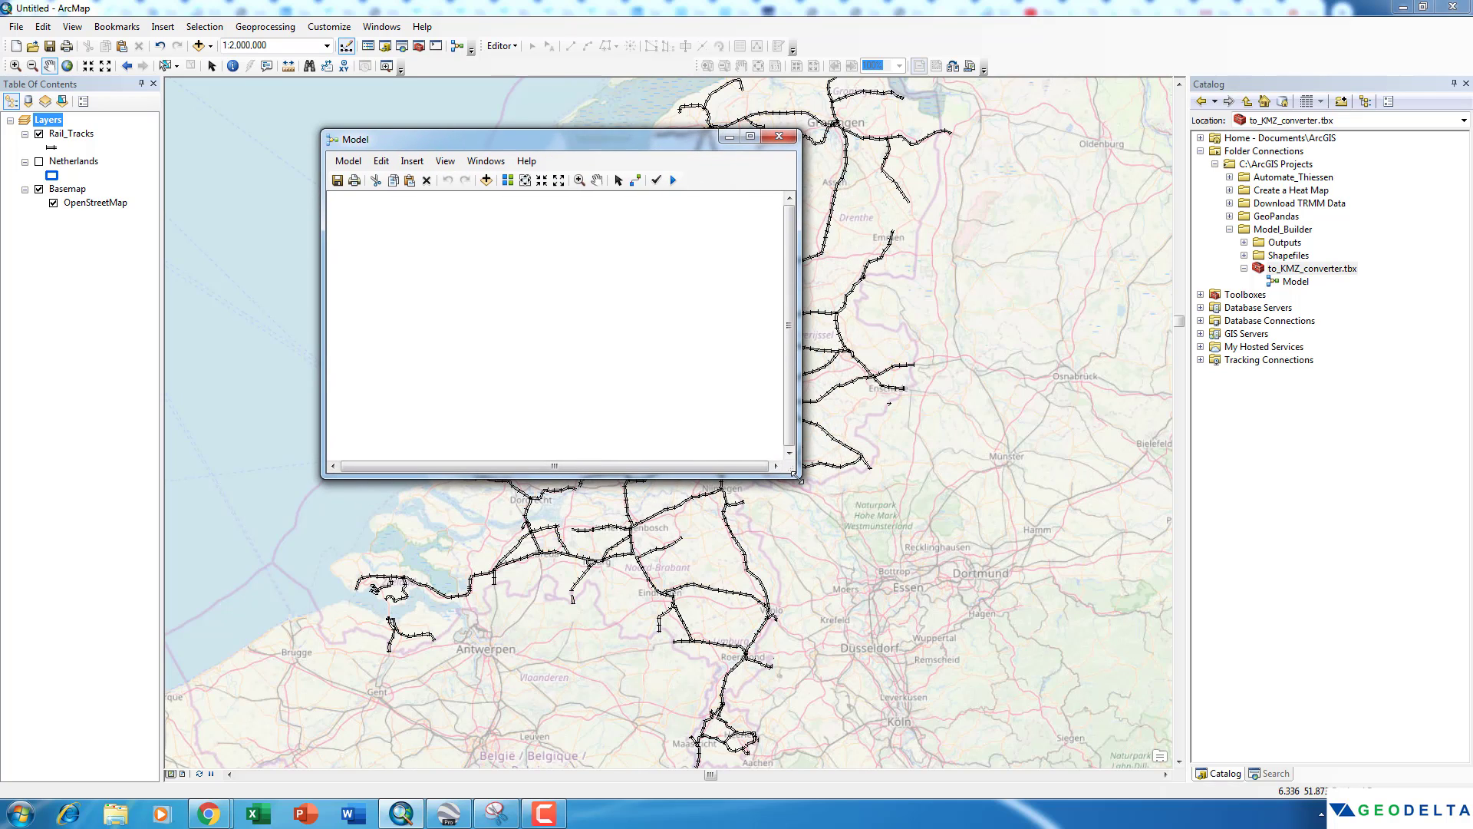
left_click_drag(795, 475, 1277, 752)
left_click_drag(674, 137, 564, 126)
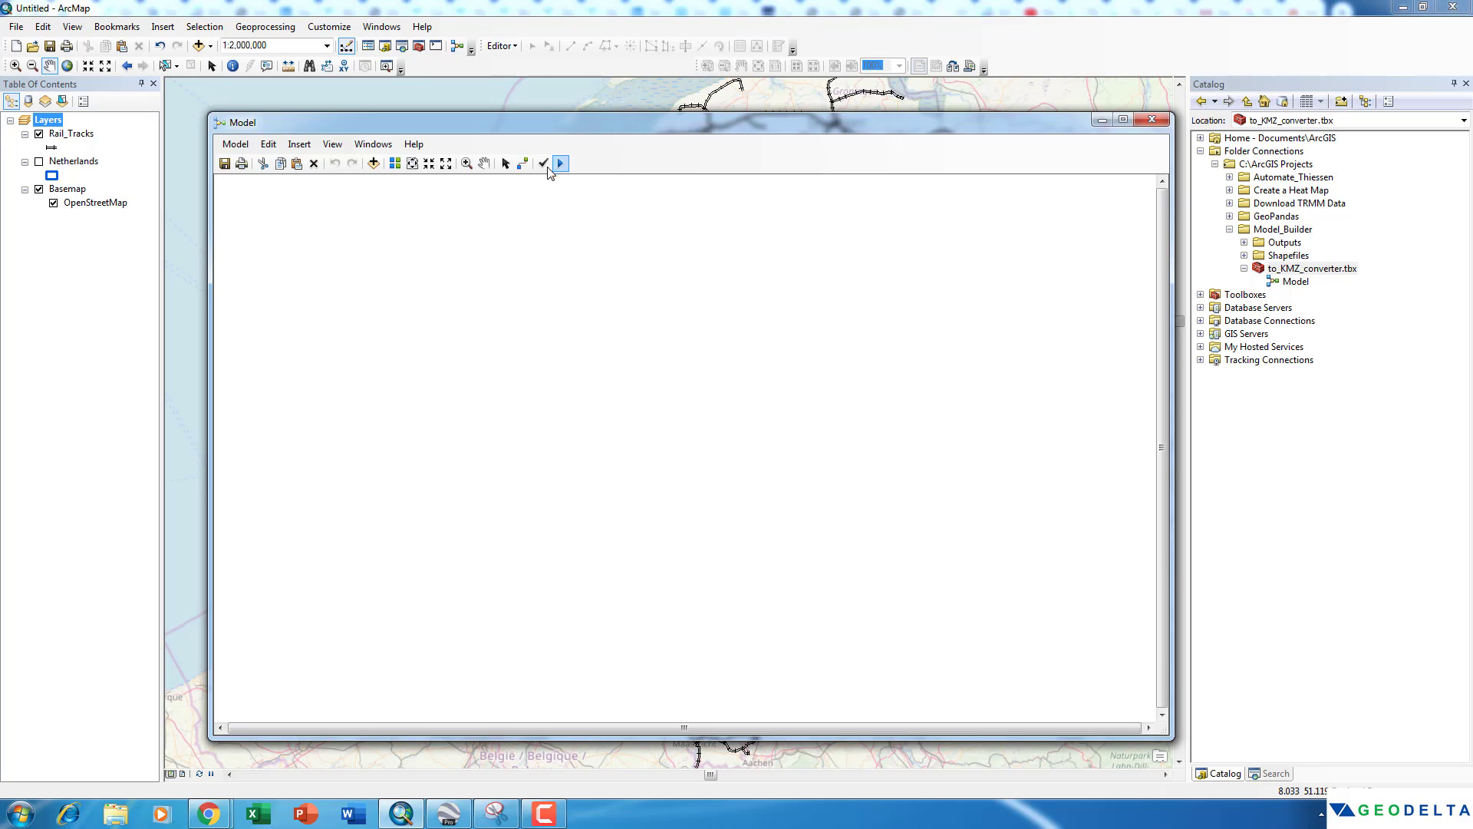
Add the Rail_Tracks layer to the model canvas as an input element.
left_click(71, 133)
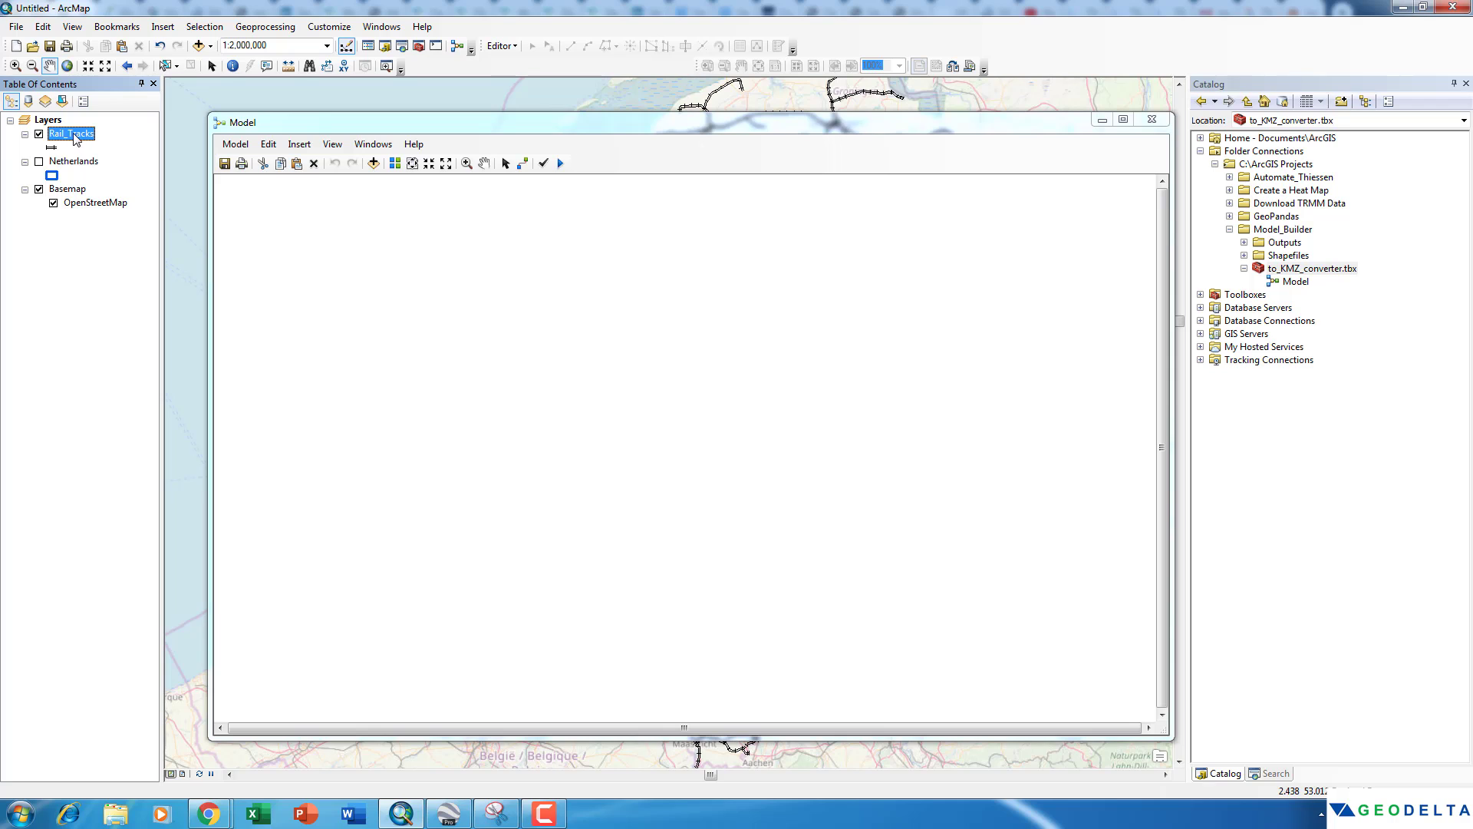
left_click_drag(73, 135, 322, 256)
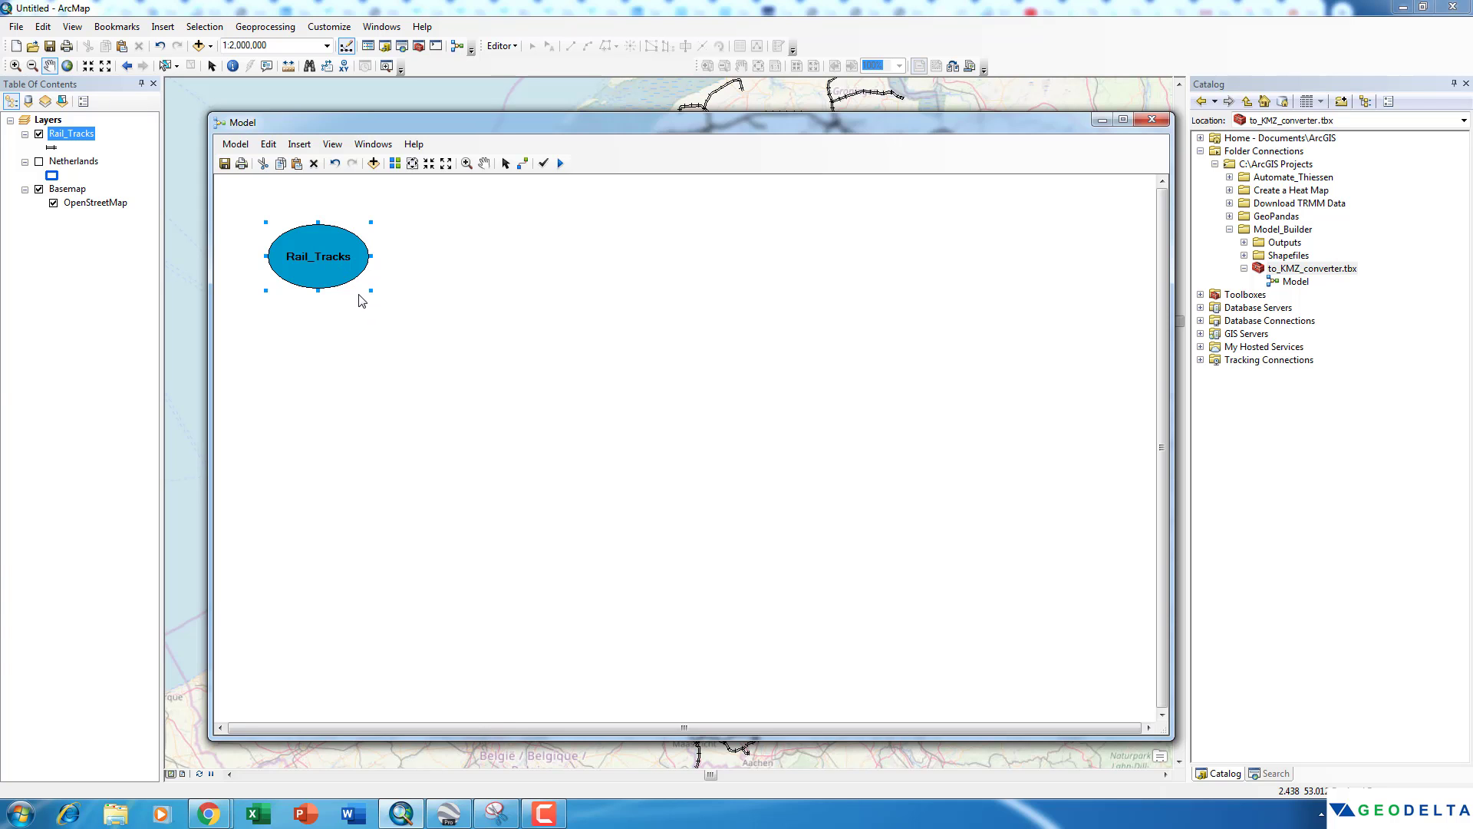
Add Limburg.shp from the Provinces folder to the map beneath the Rail_Tracks layer.
left_click_drag(386, 124, 377, 338)
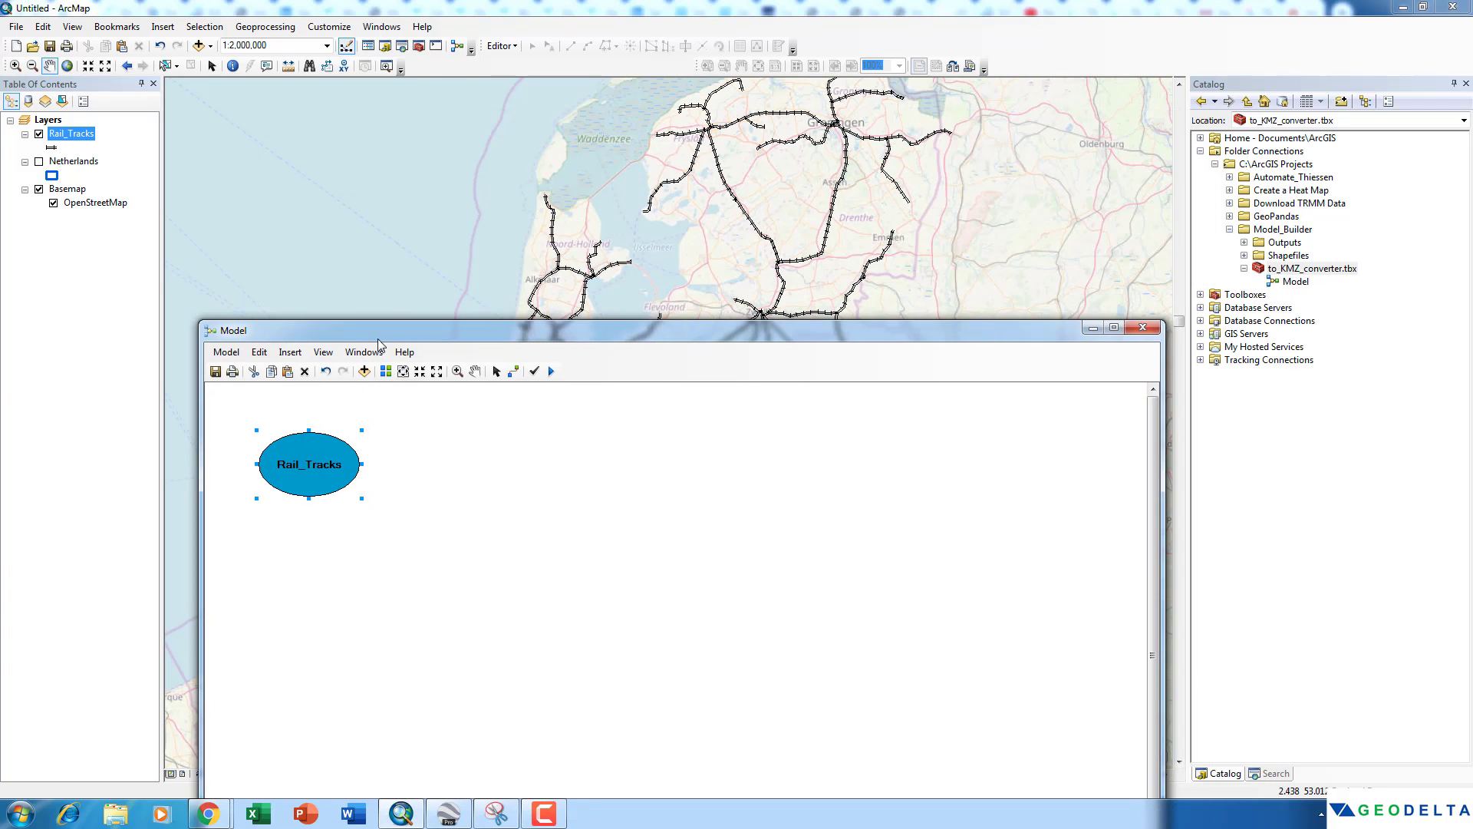
left_click(1243, 255)
left_click(1258, 268)
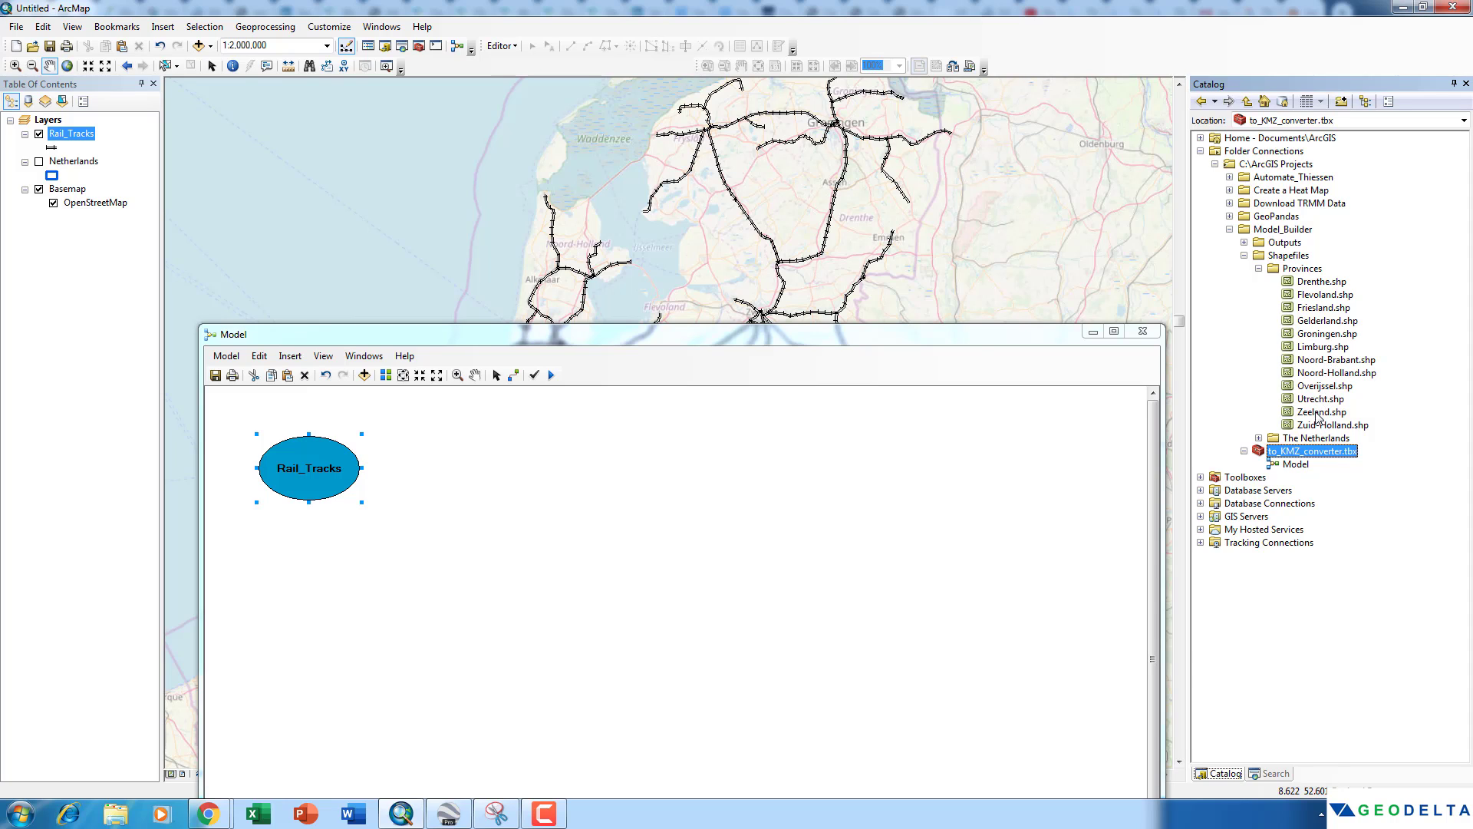
left_click(1318, 347)
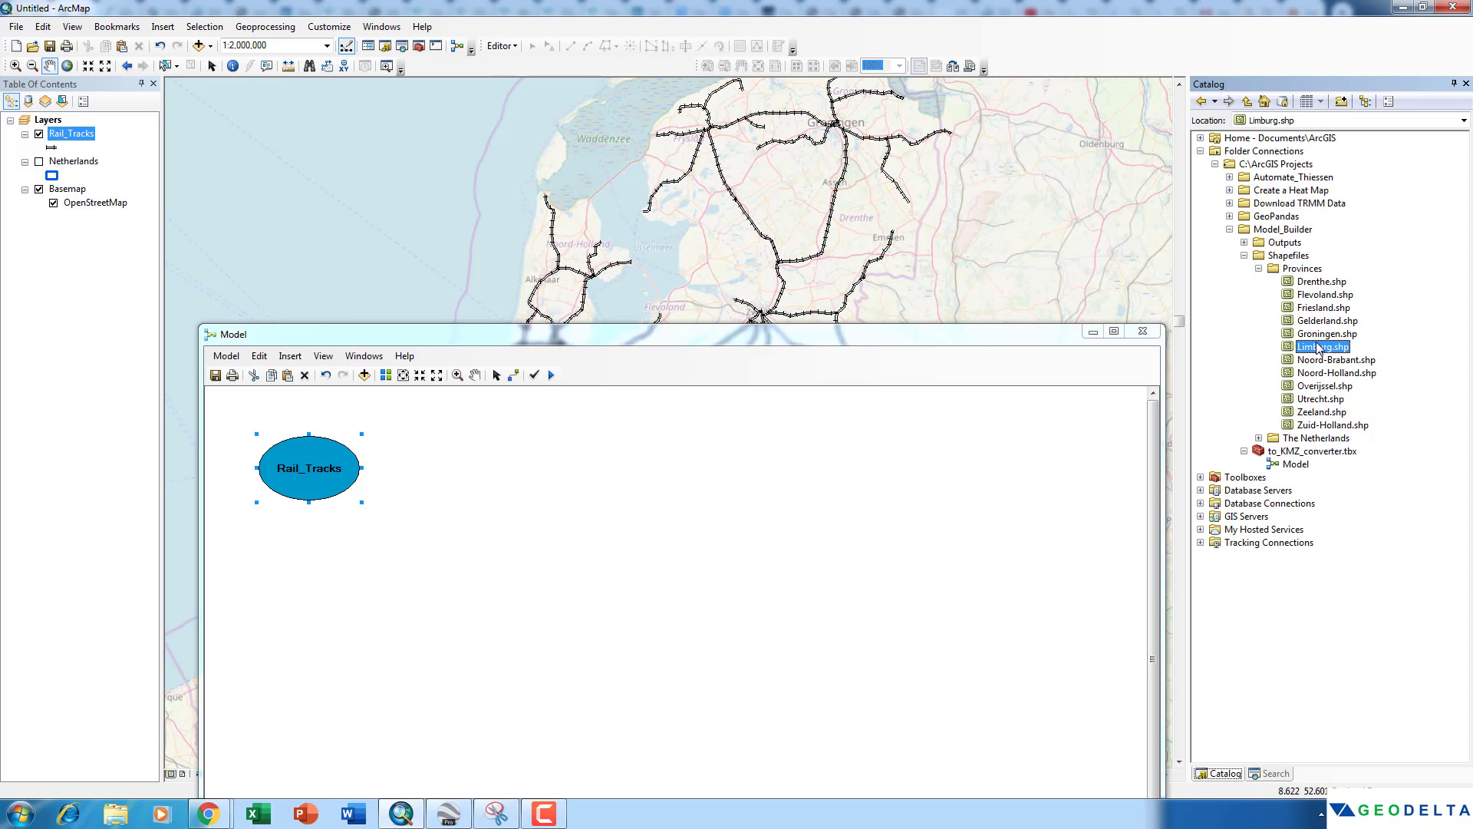
left_click_drag(1318, 347, 108, 155)
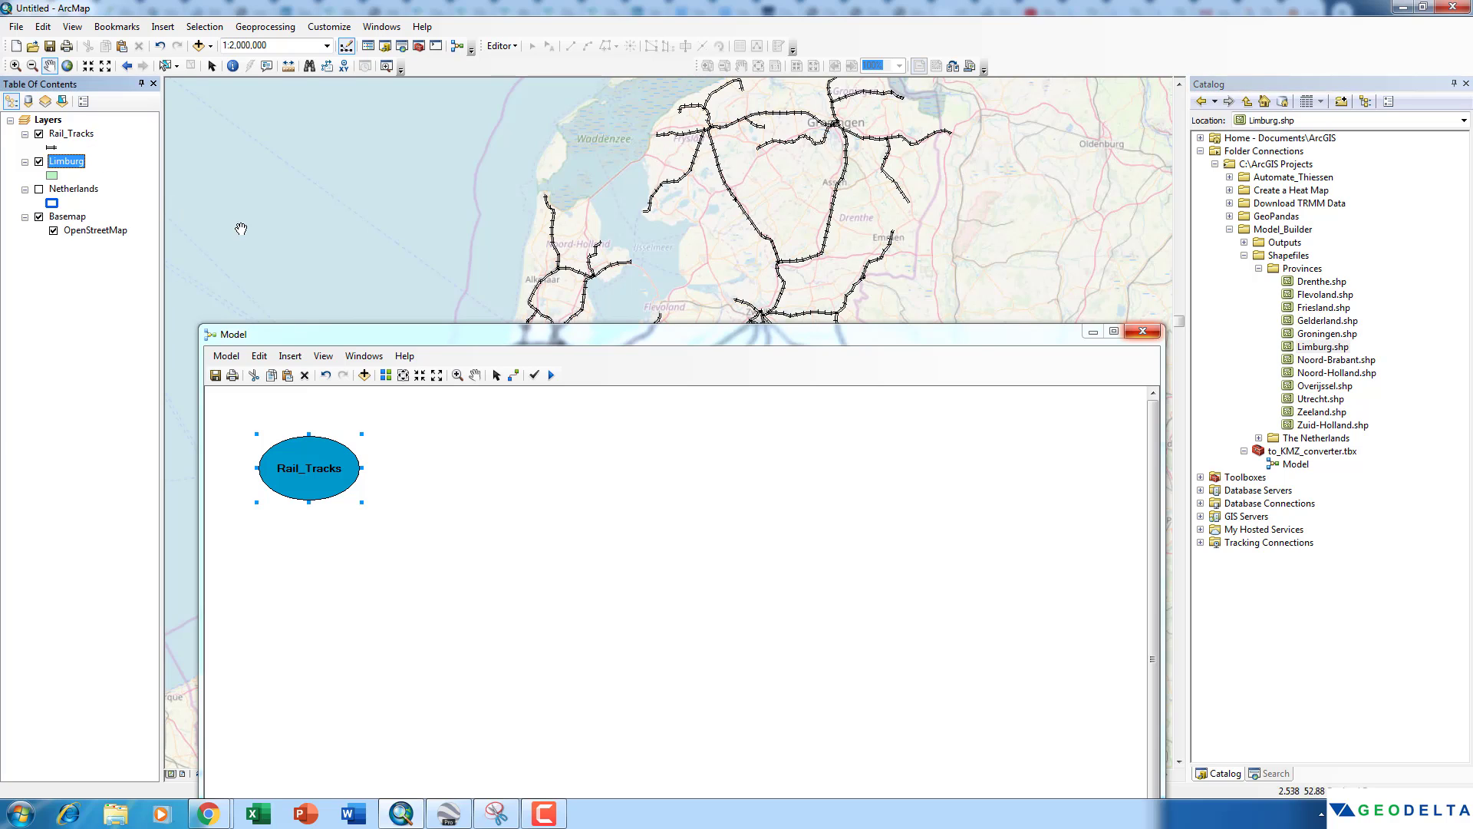
Add the Limburg layer to the model below Rail_Tracks and adjust the positions of both elements.
left_click_drag(335, 338, 349, 168)
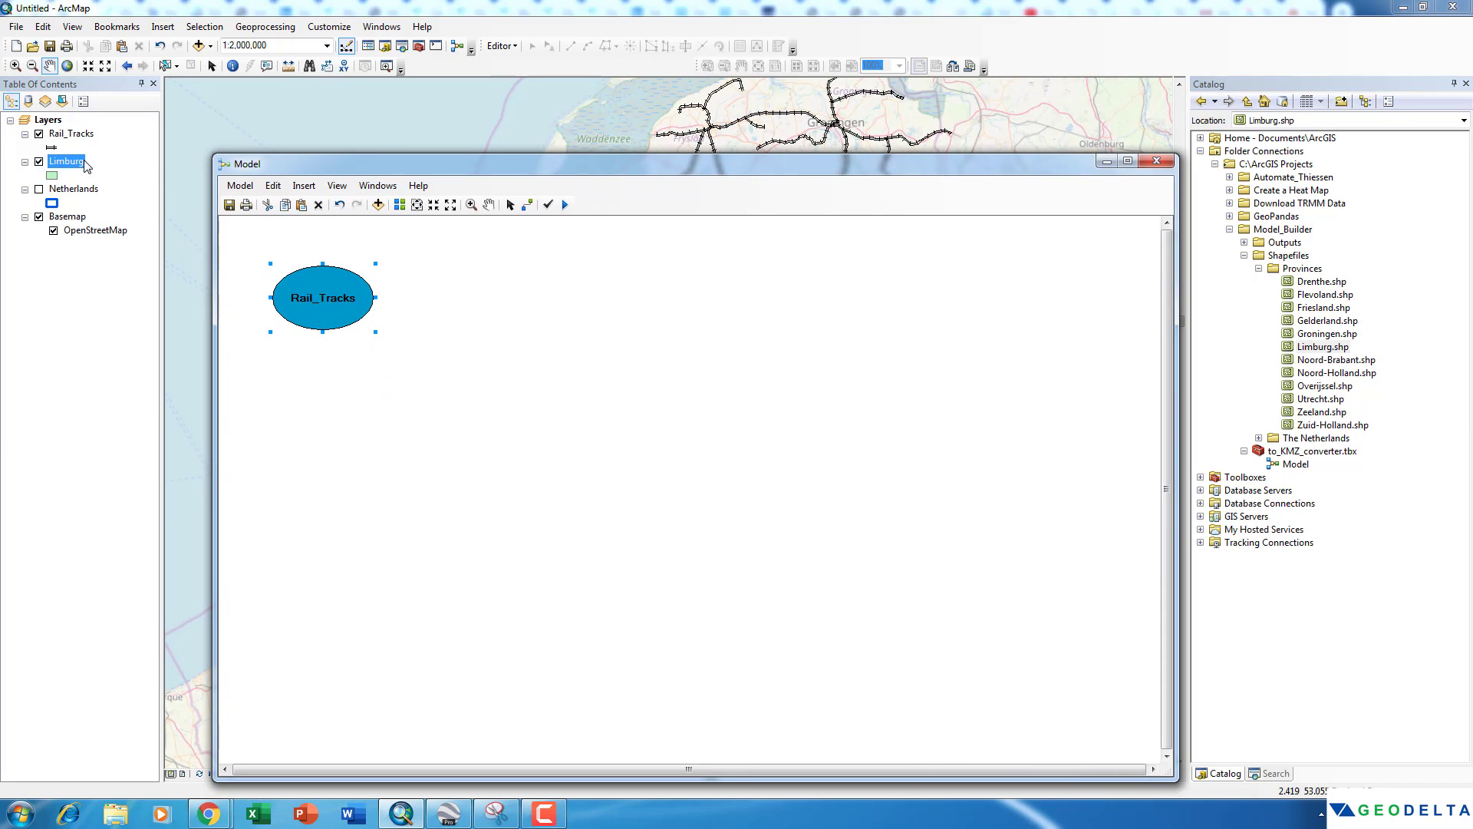
left_click_drag(87, 166, 359, 492)
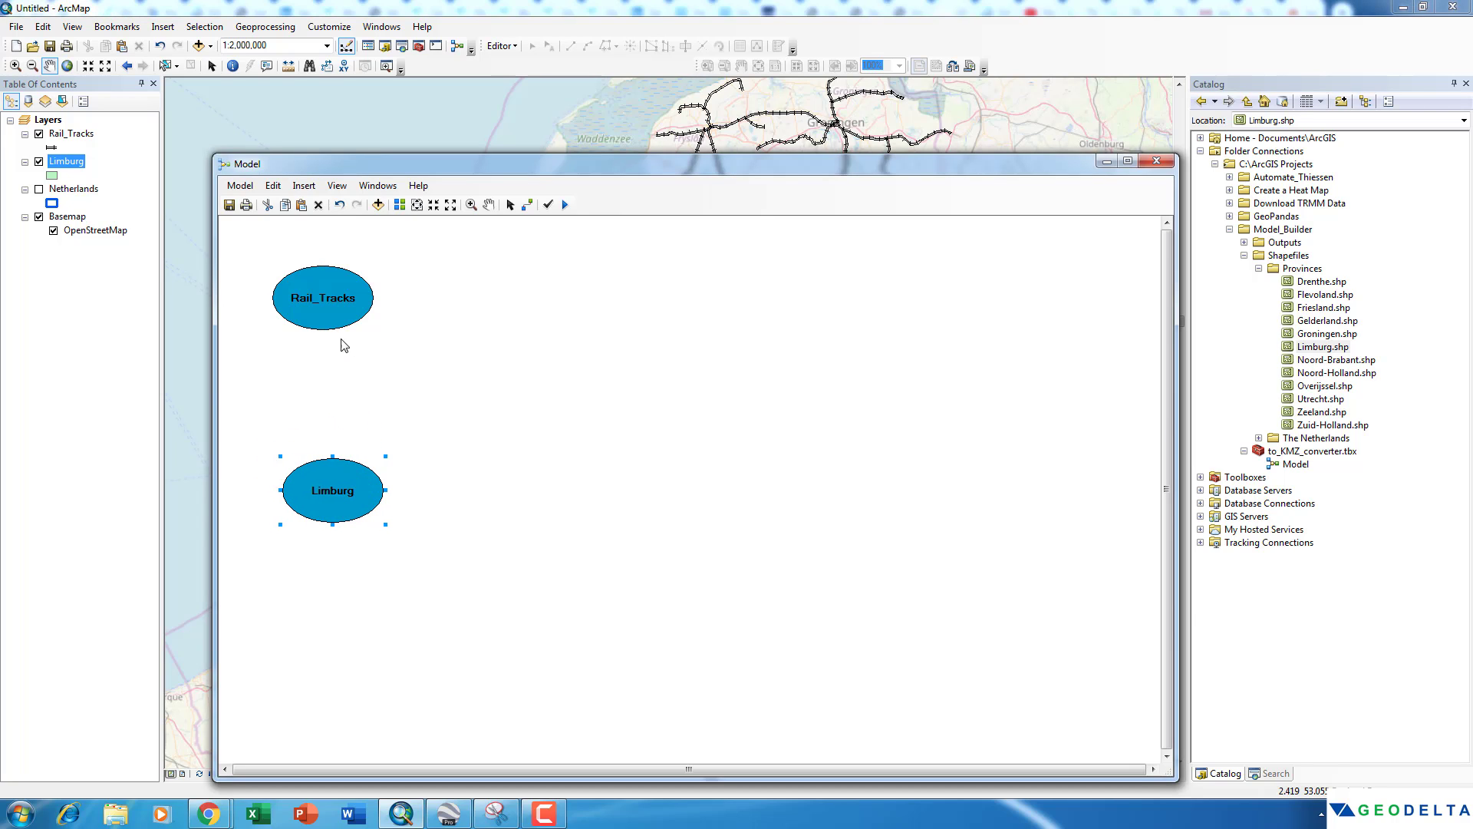
left_click_drag(358, 307, 375, 322)
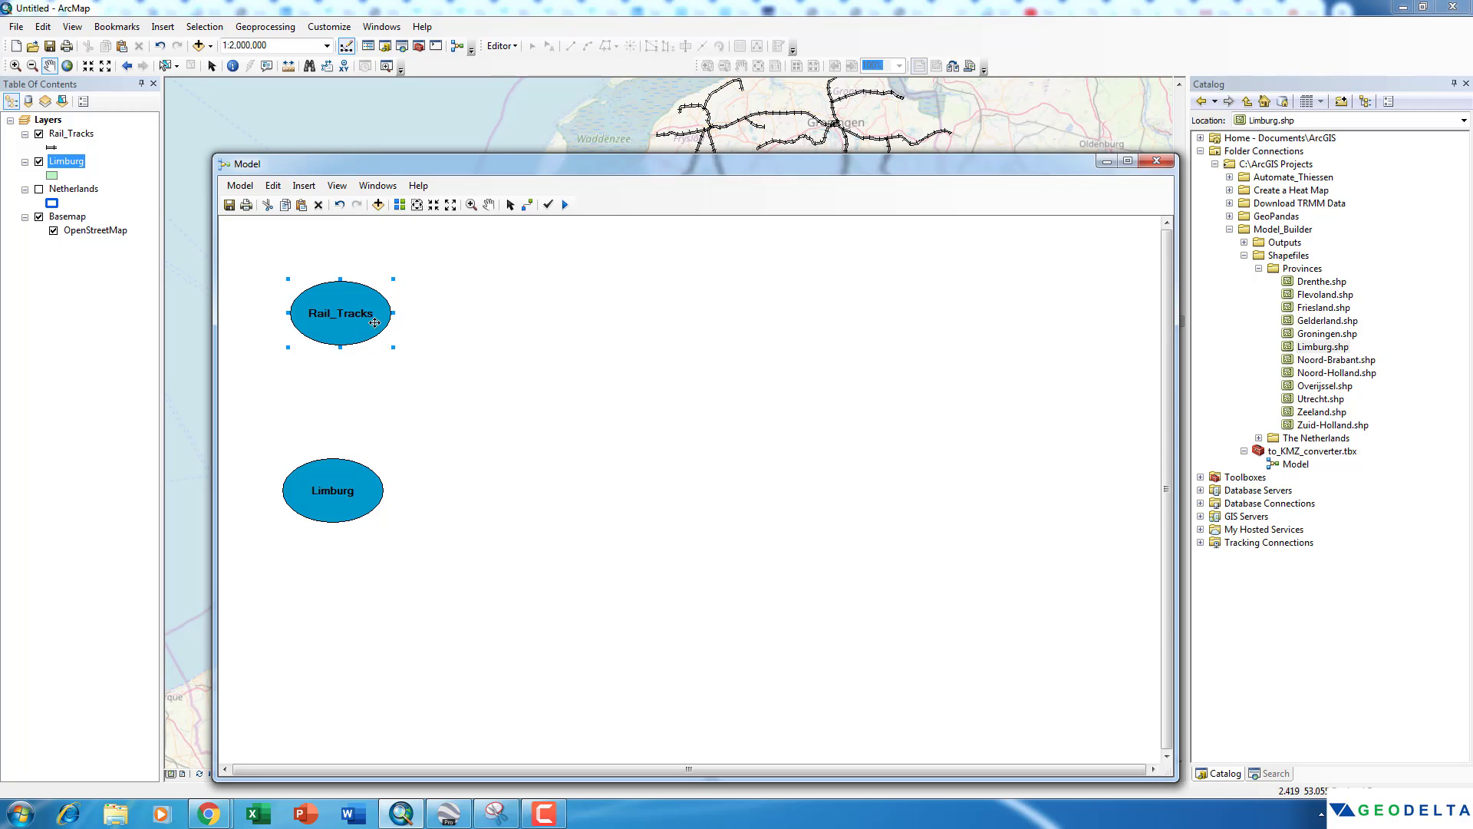
left_click_drag(363, 485, 360, 495)
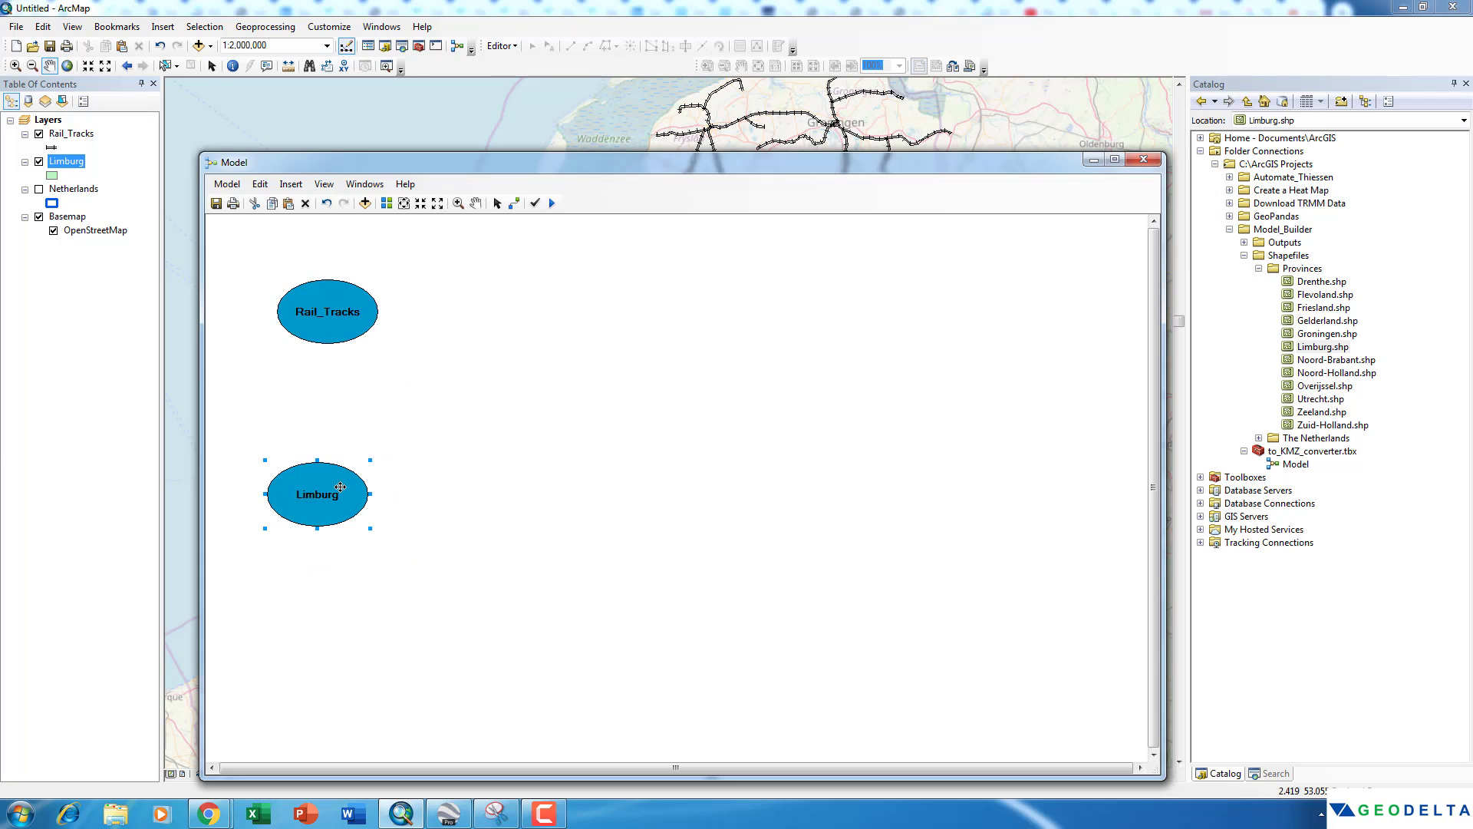
Shift the Limburg element slightly, search for the Clip (Analysis) tool and add it to the model beside the two input layers.
left_click_drag(340, 487, 346, 499)
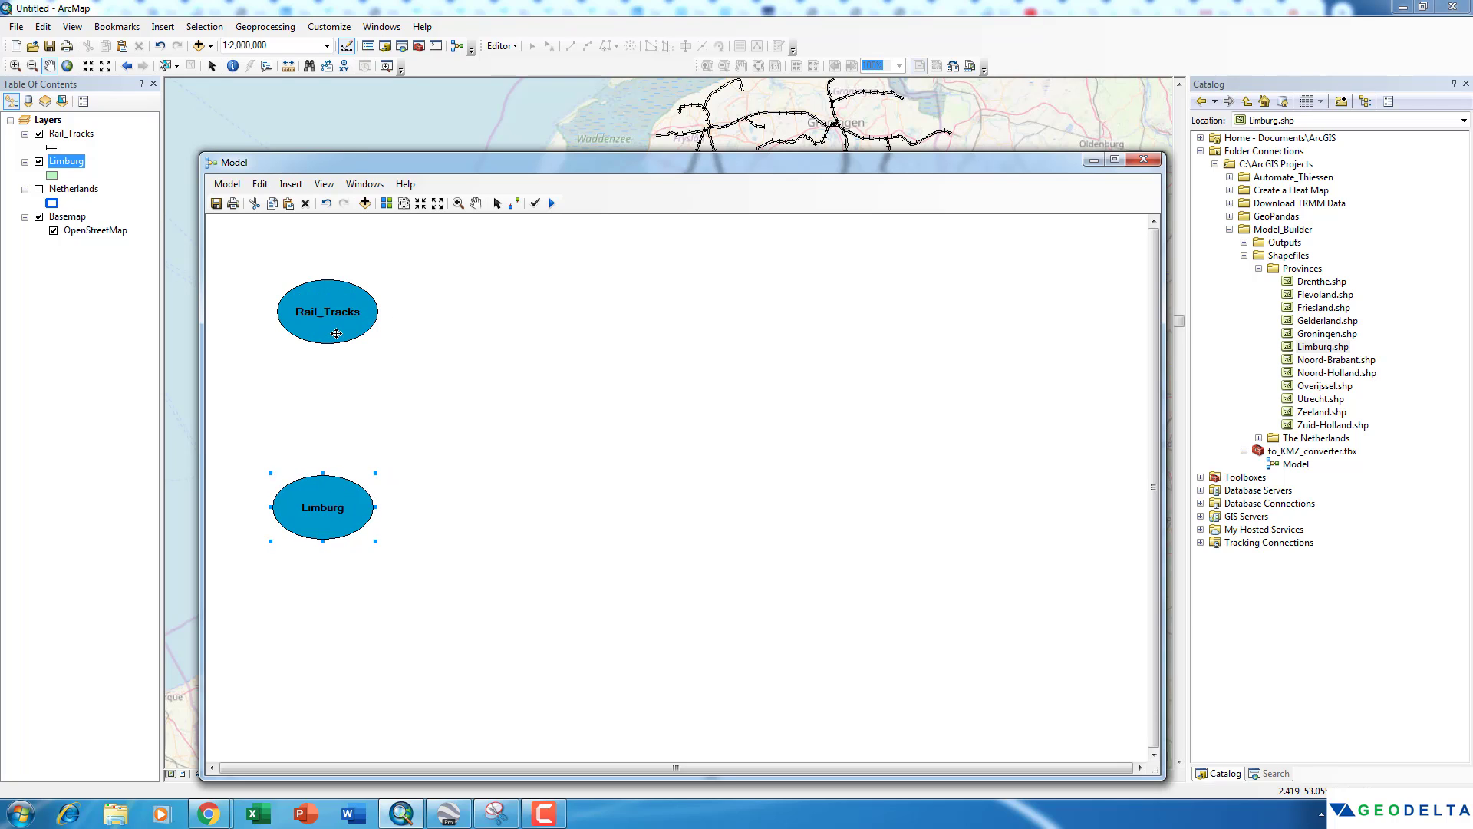
left_click(499, 393)
left_click(401, 46)
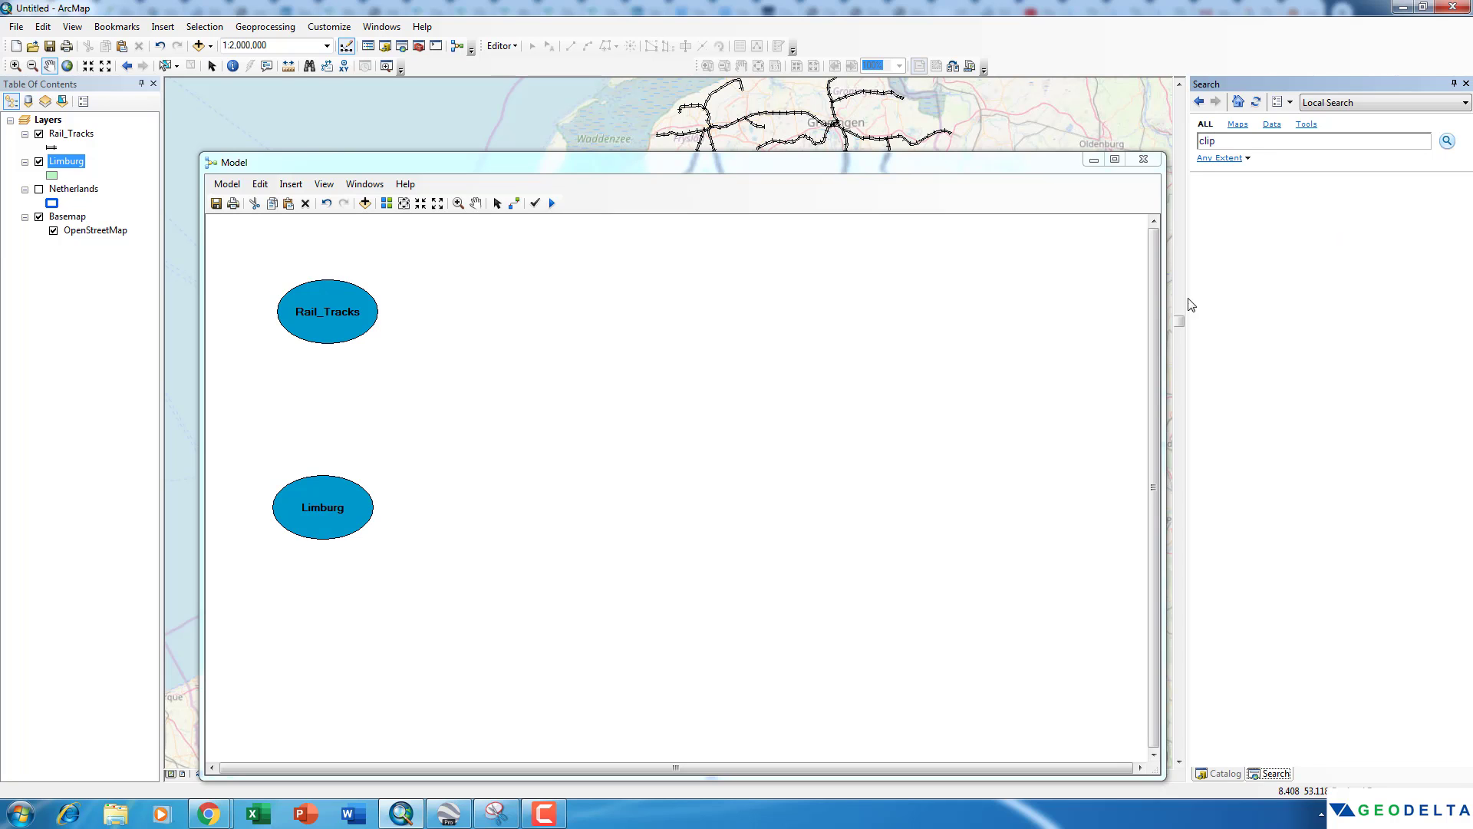
key("Return")
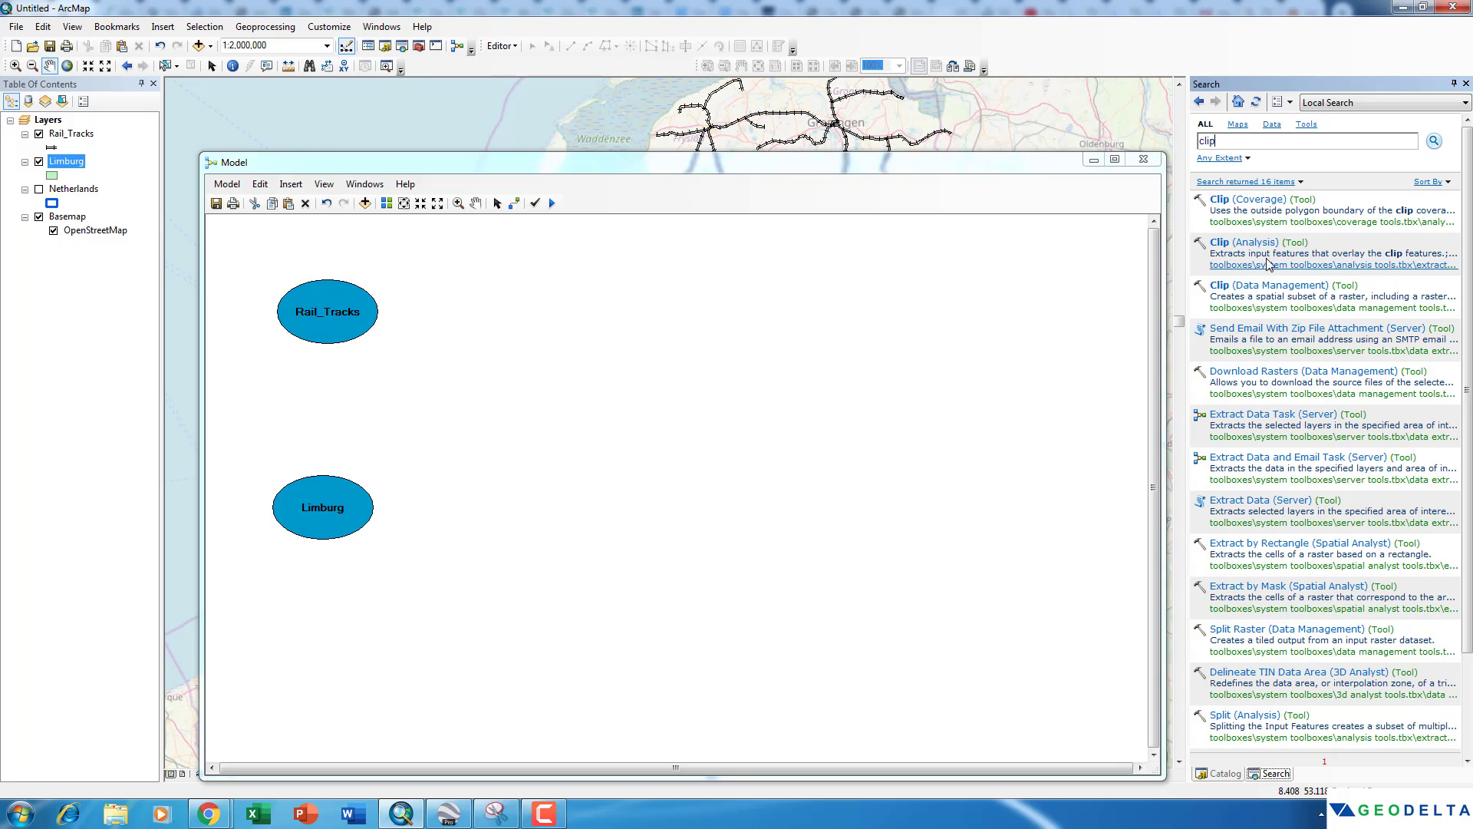
left_click(1264, 266)
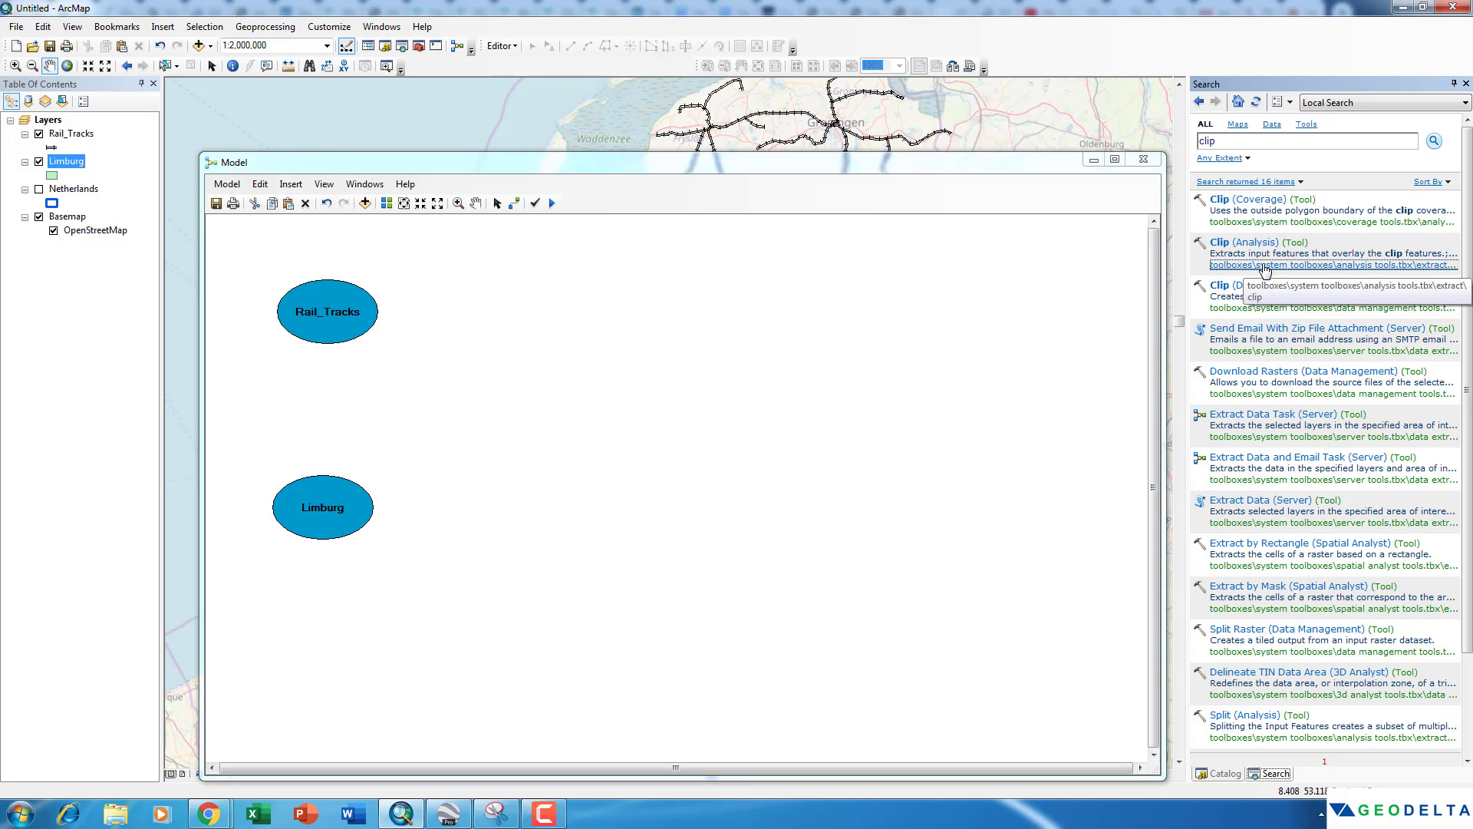
scroll(1378, 567, "down", 4)
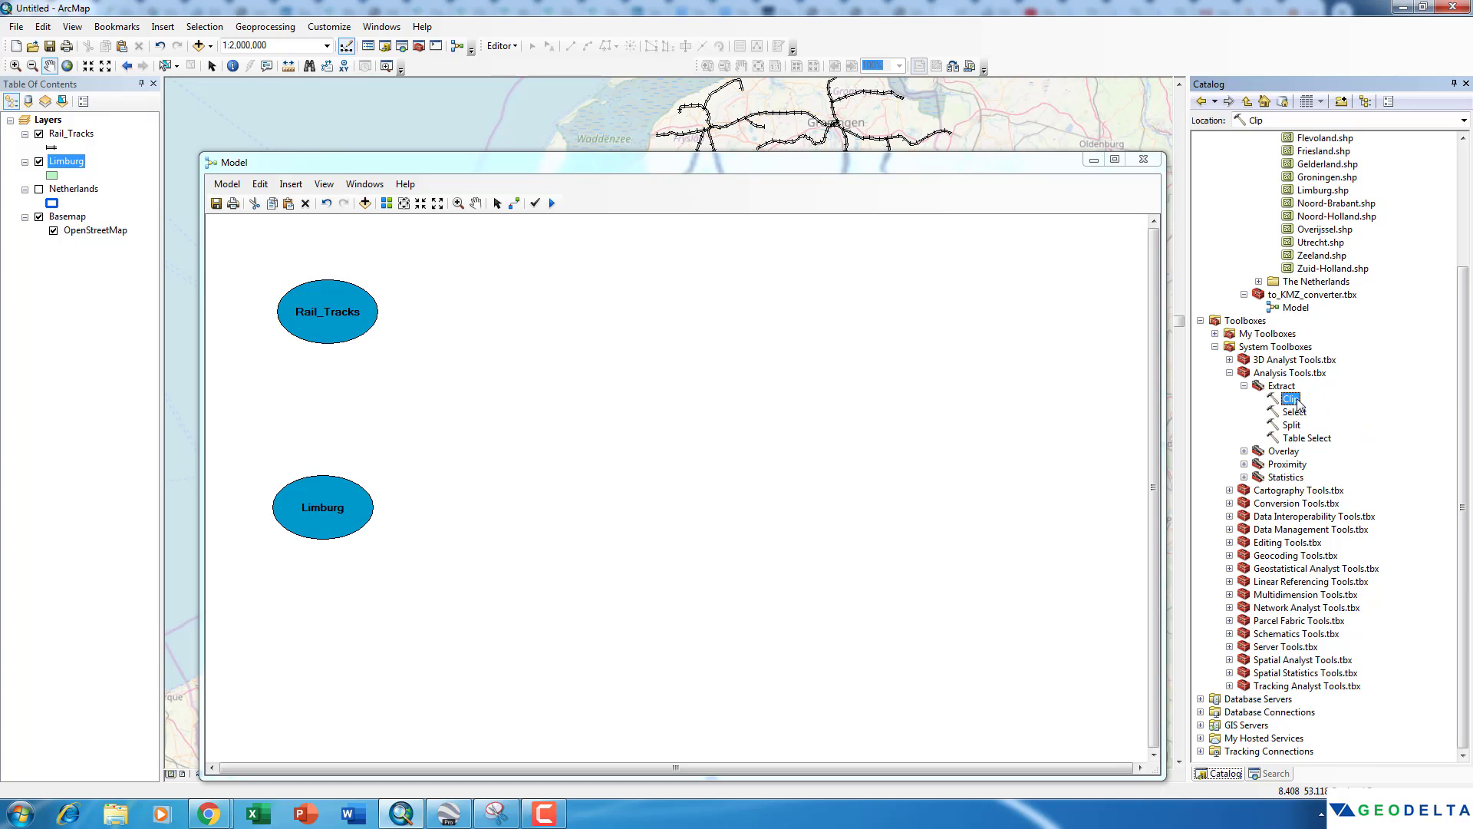
left_click_drag(1154, 430, 600, 399)
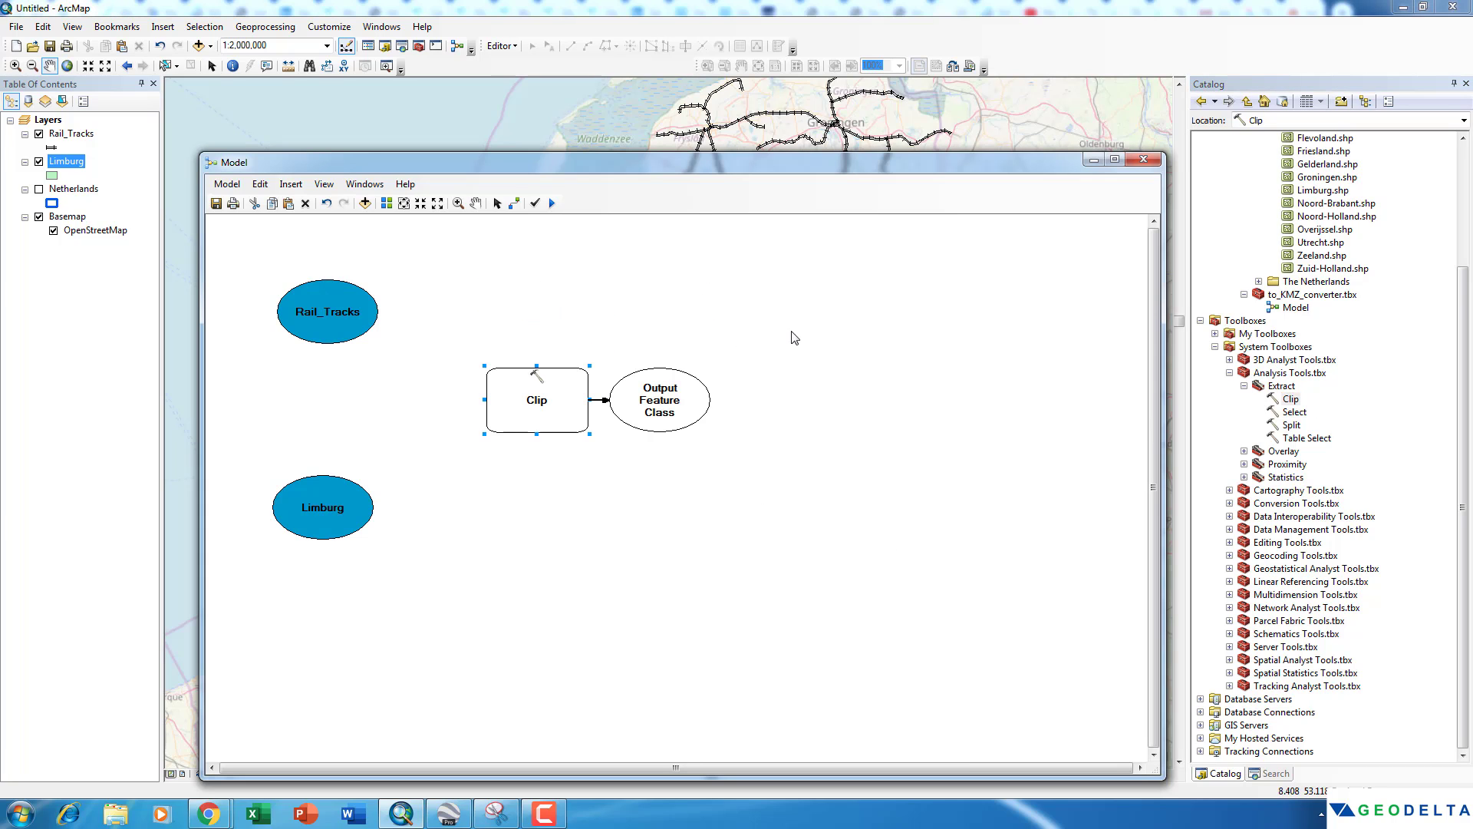
Connect Rail_Tracks to Clip as Input Features and Limburg to Clip as Clip Features.
left_click(514, 206)
left_click_drag(366, 315, 514, 393)
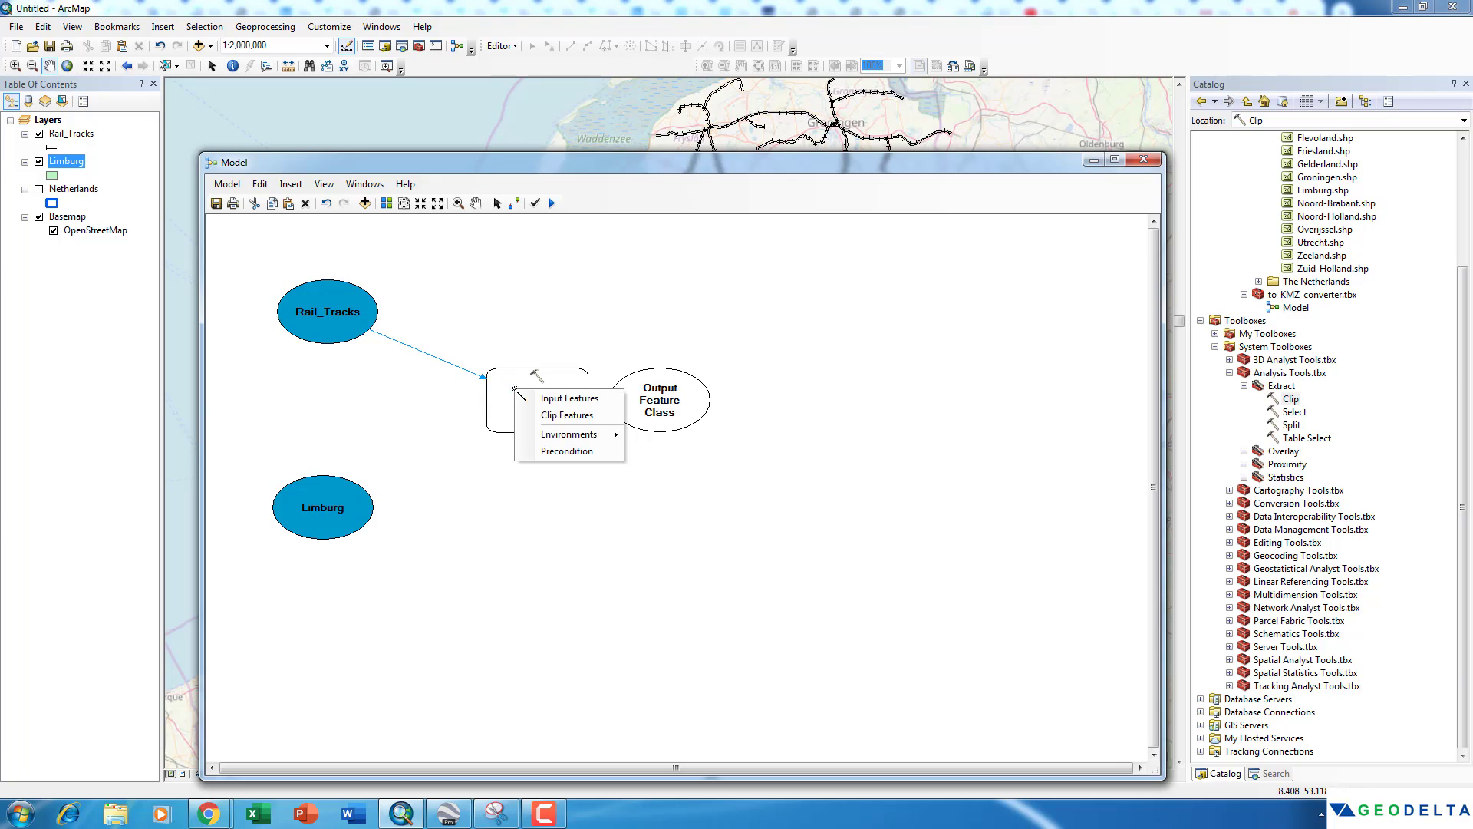
left_click(589, 405)
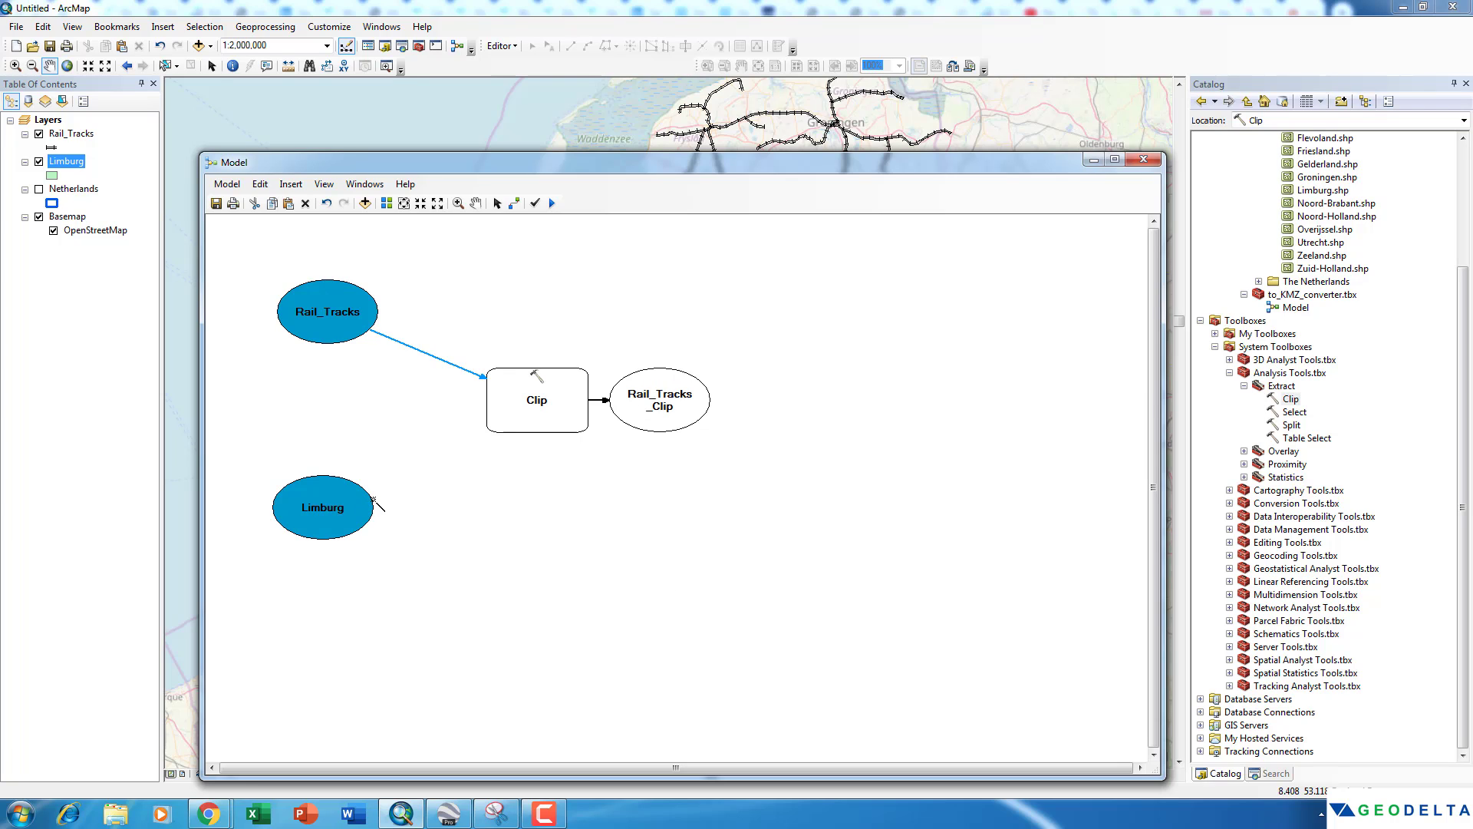
left_click_drag(374, 500, 505, 424)
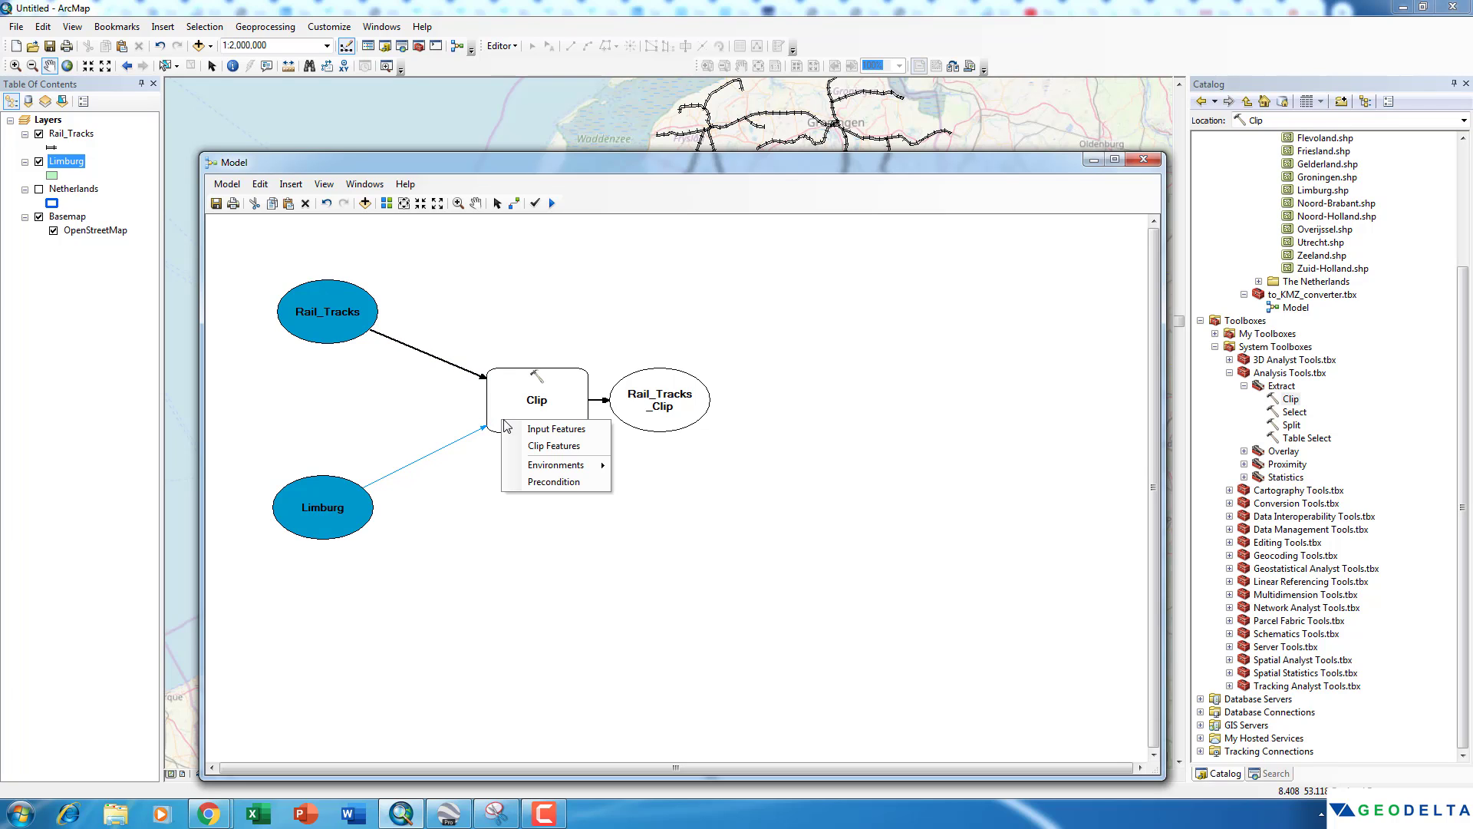
left_click(553, 453)
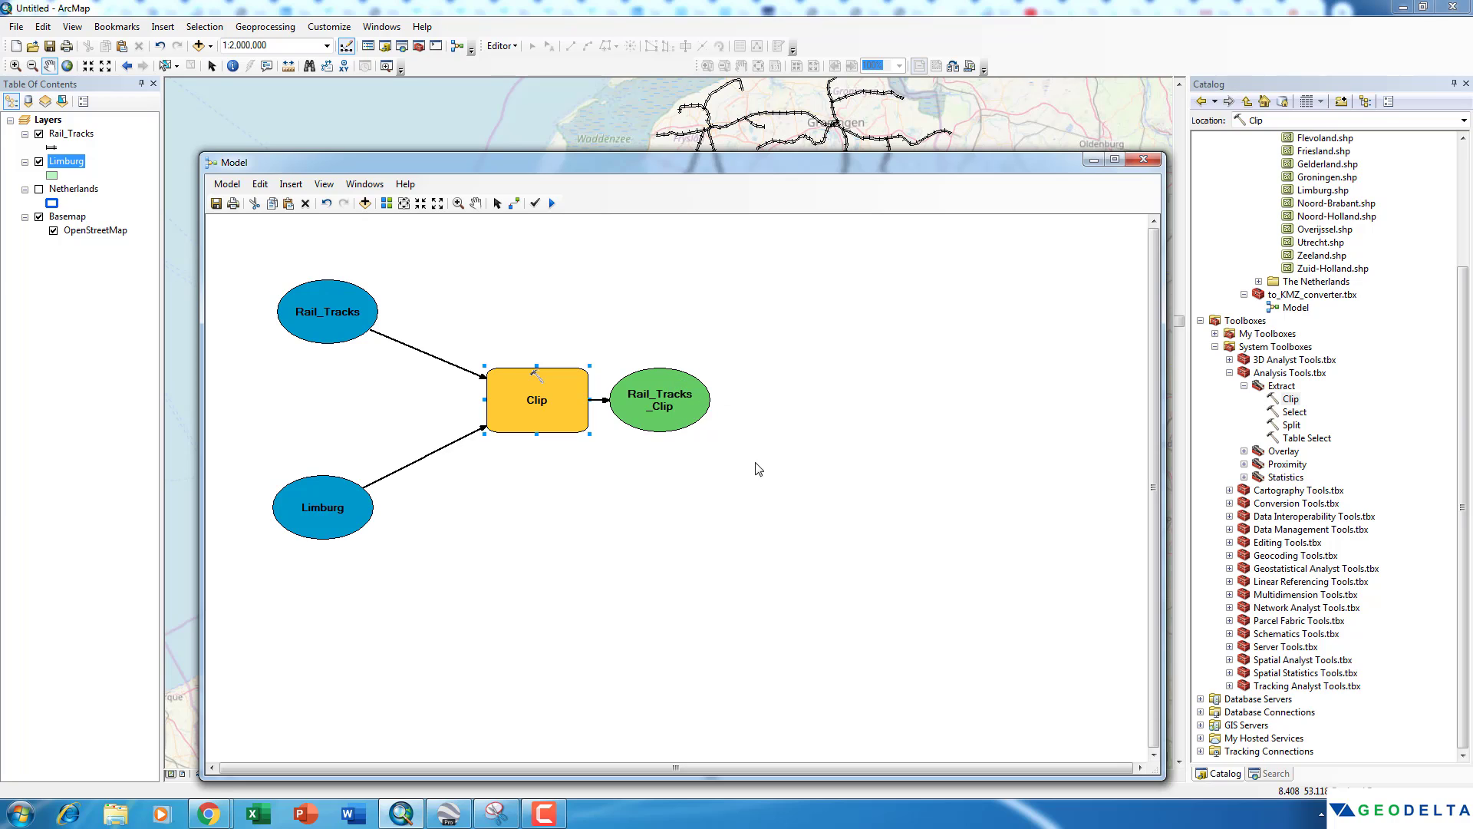
Save the Clip output as clipped_rail in the Model_Builder Outputs folder and move its element slightly farther from the Clip tool.
double_click(692, 403)
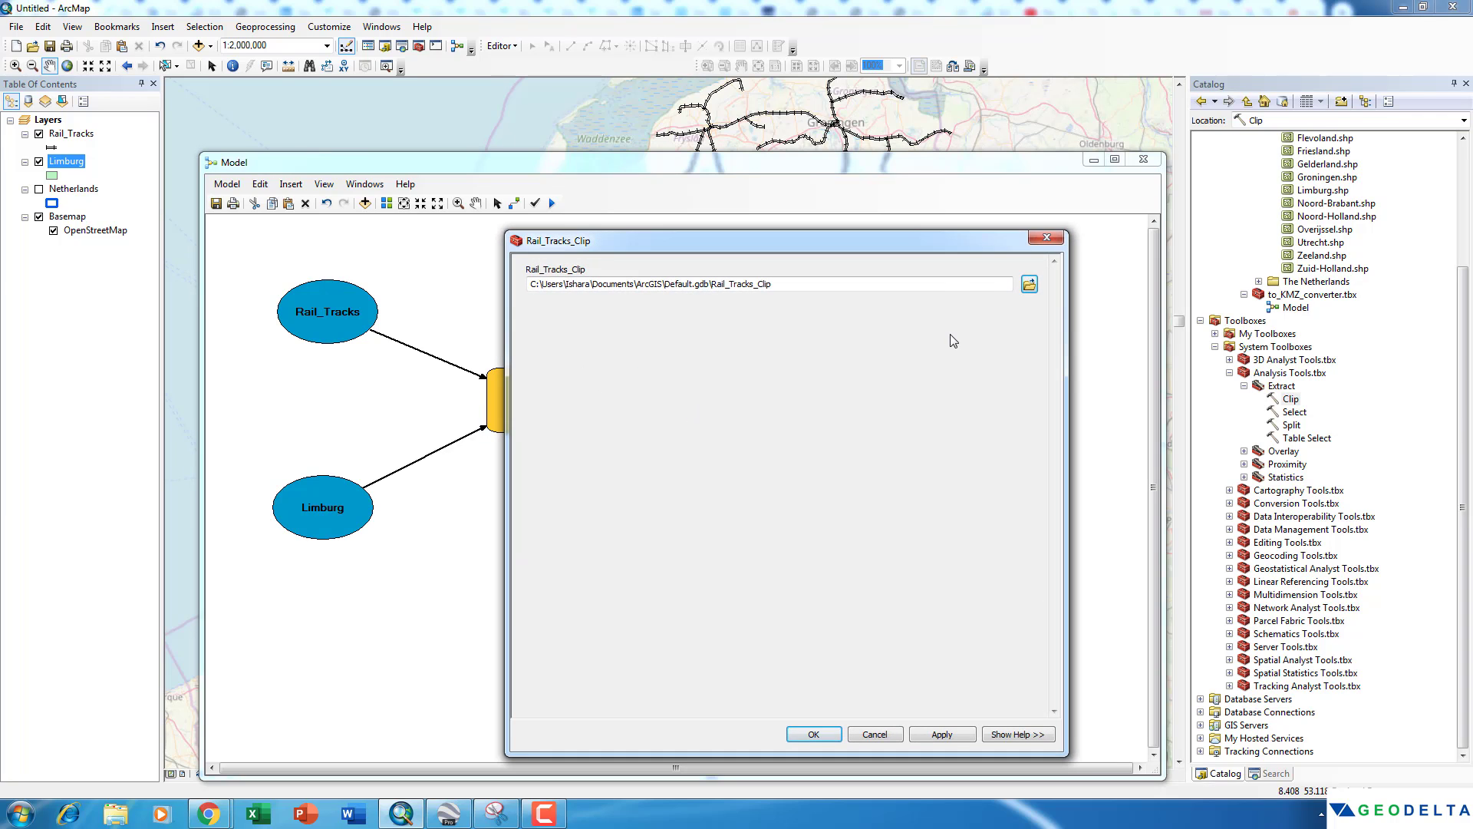
left_click(1029, 284)
left_click_drag(761, 309, 750, 295)
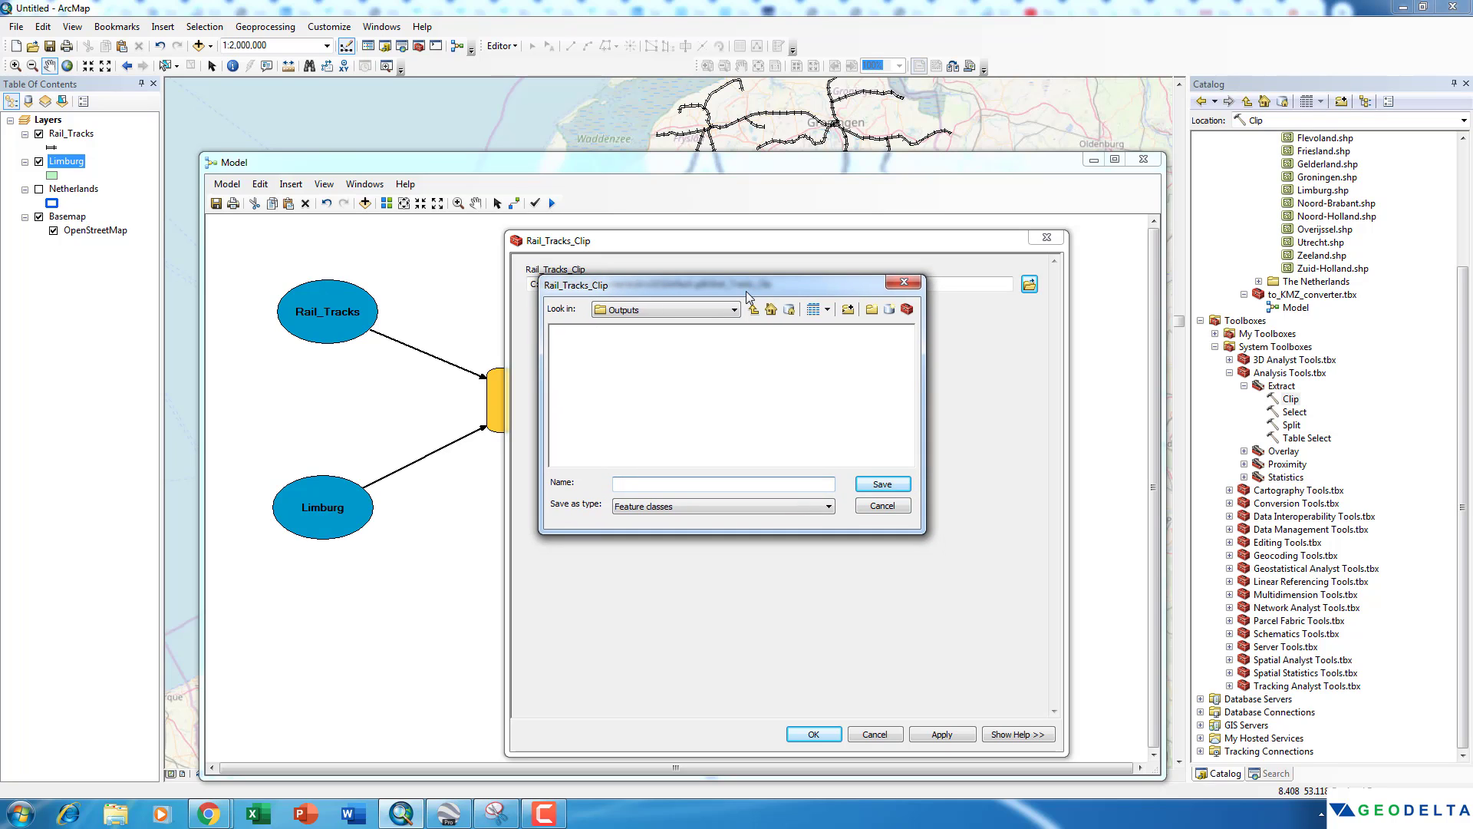
left_click(733, 310)
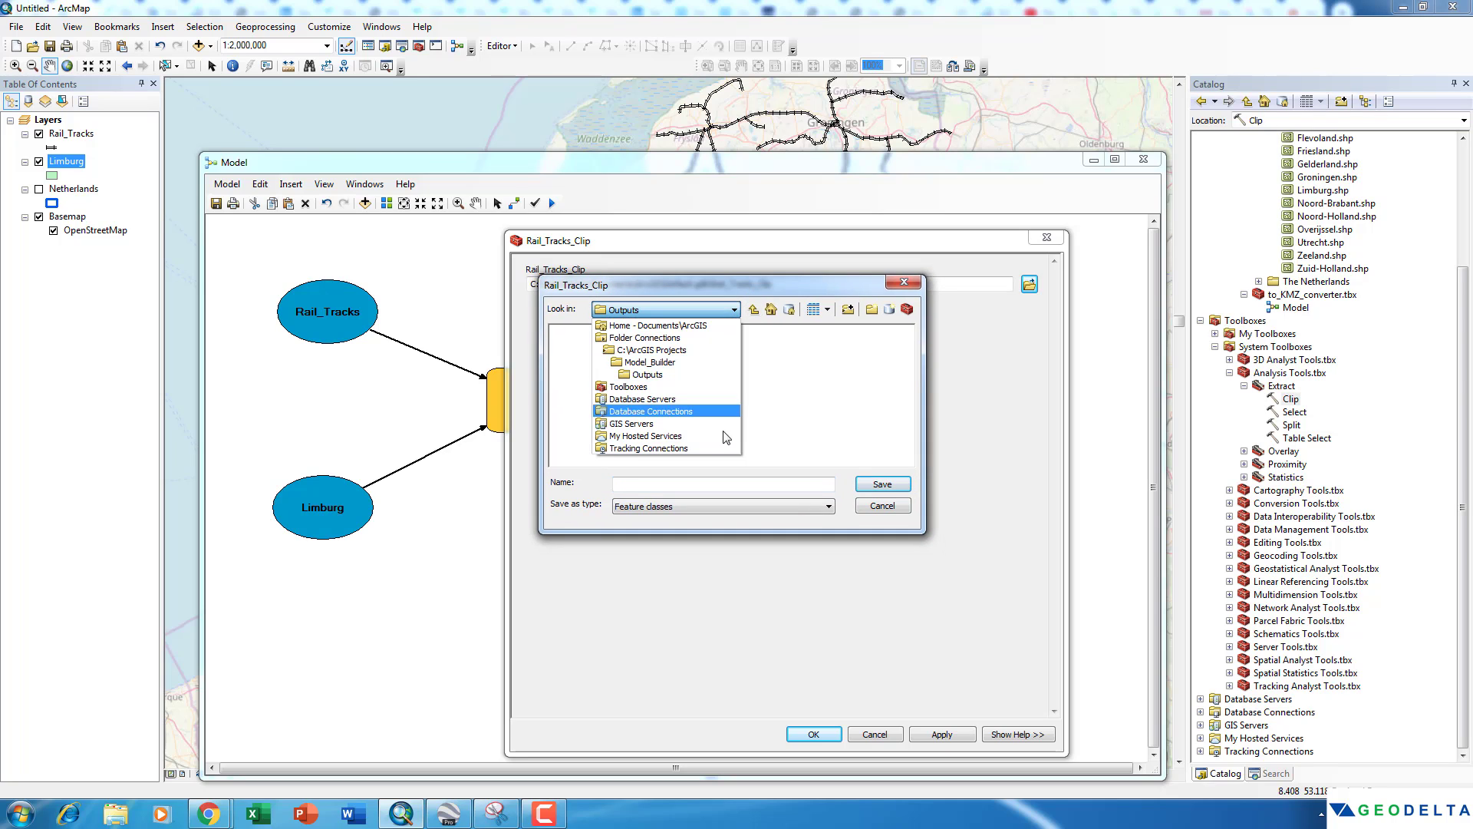
left_click(664, 376)
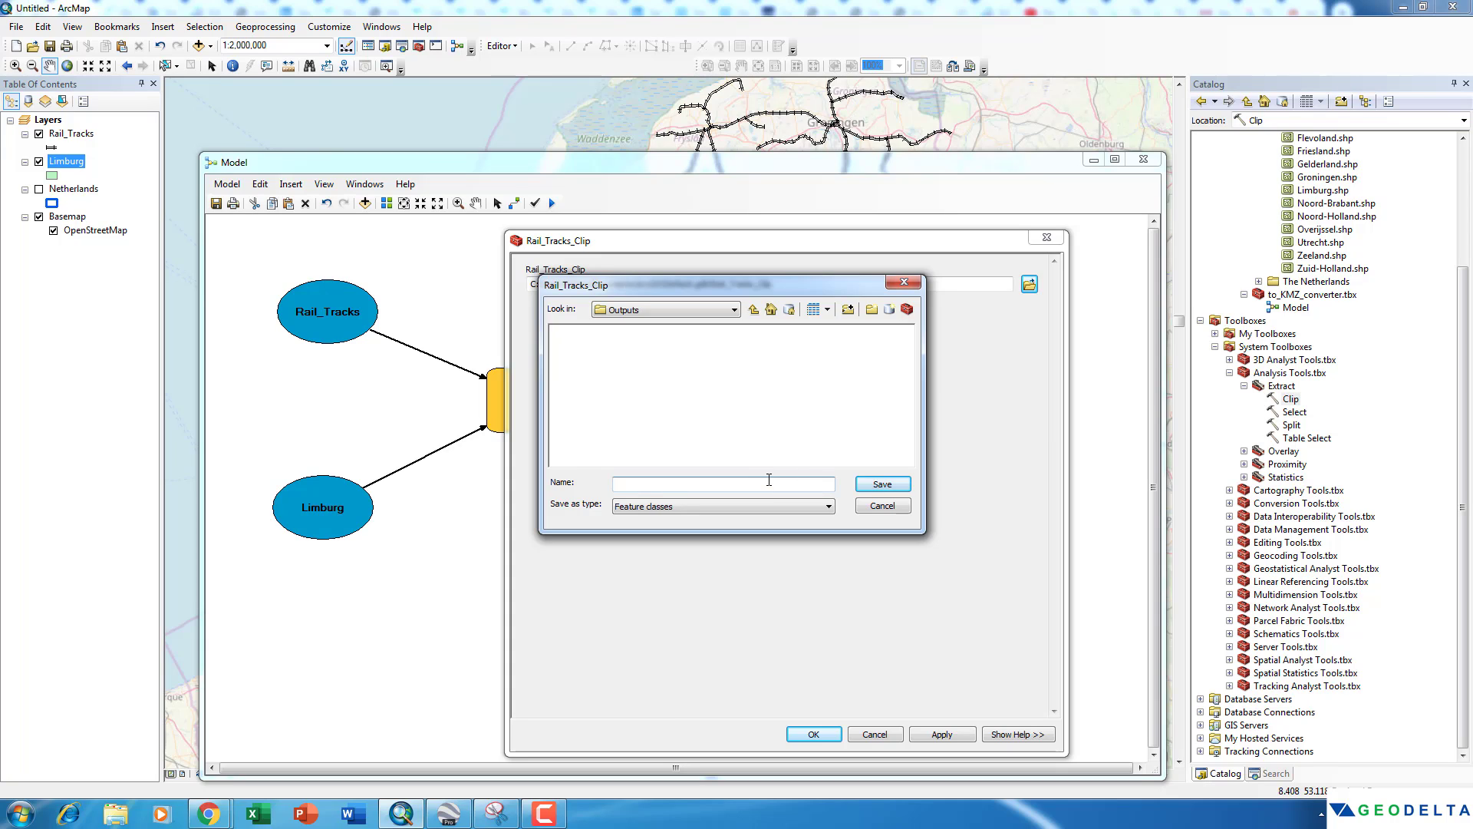
type("clipped_rail")
left_click(882, 484)
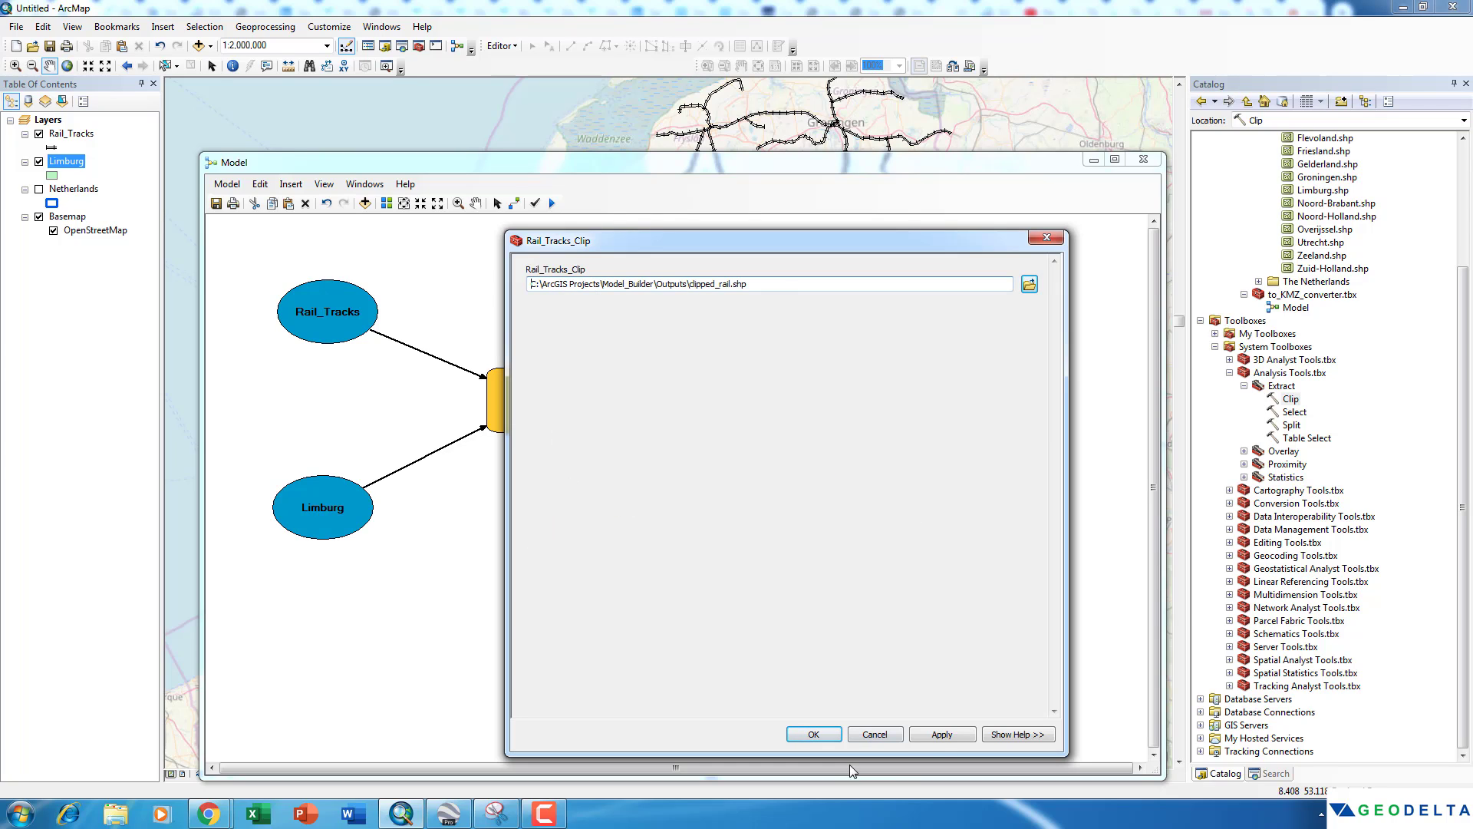
left_click(932, 735)
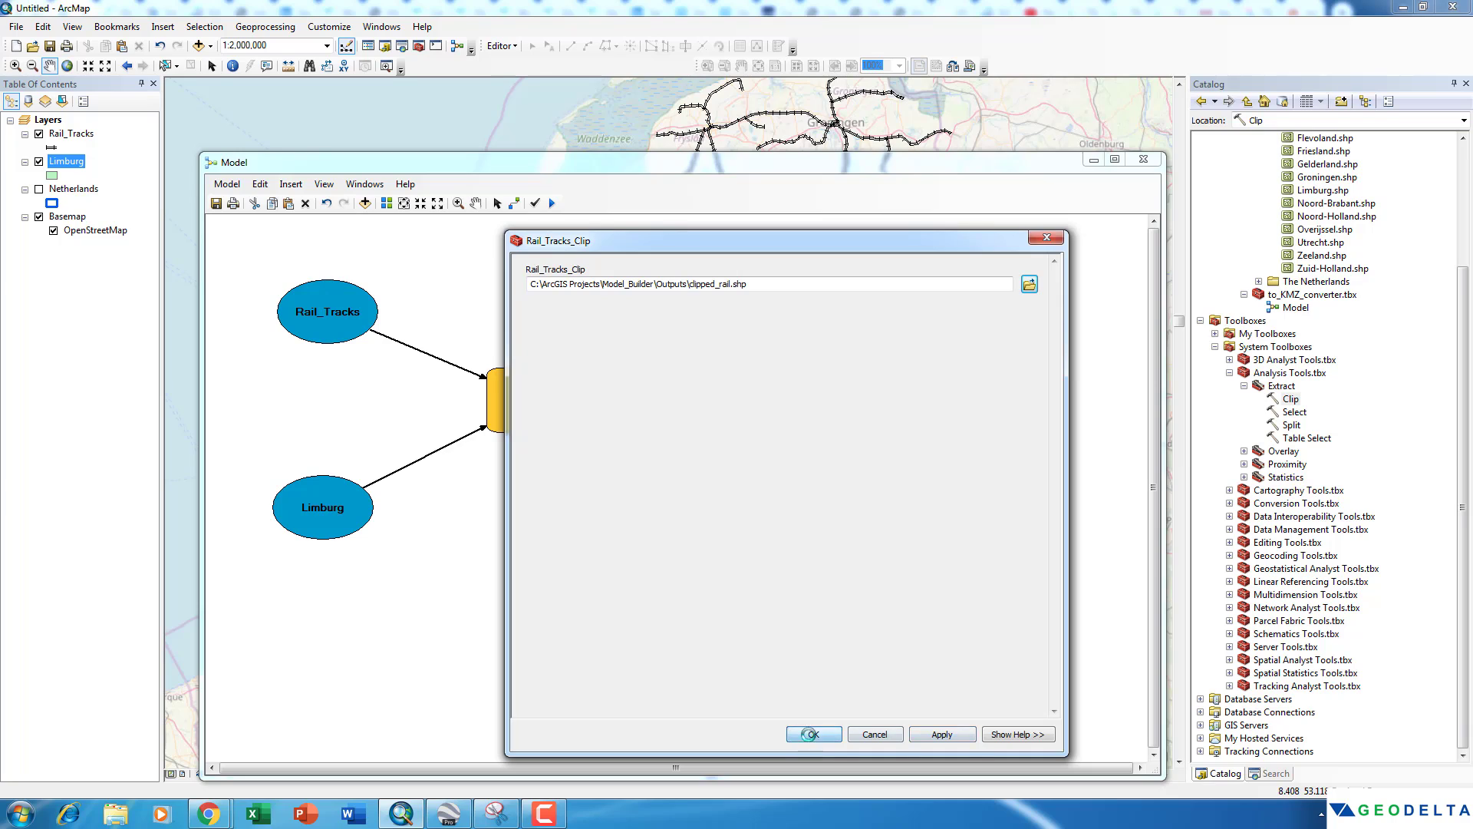
left_click(814, 734)
left_click_drag(688, 411, 718, 412)
left_click(860, 607)
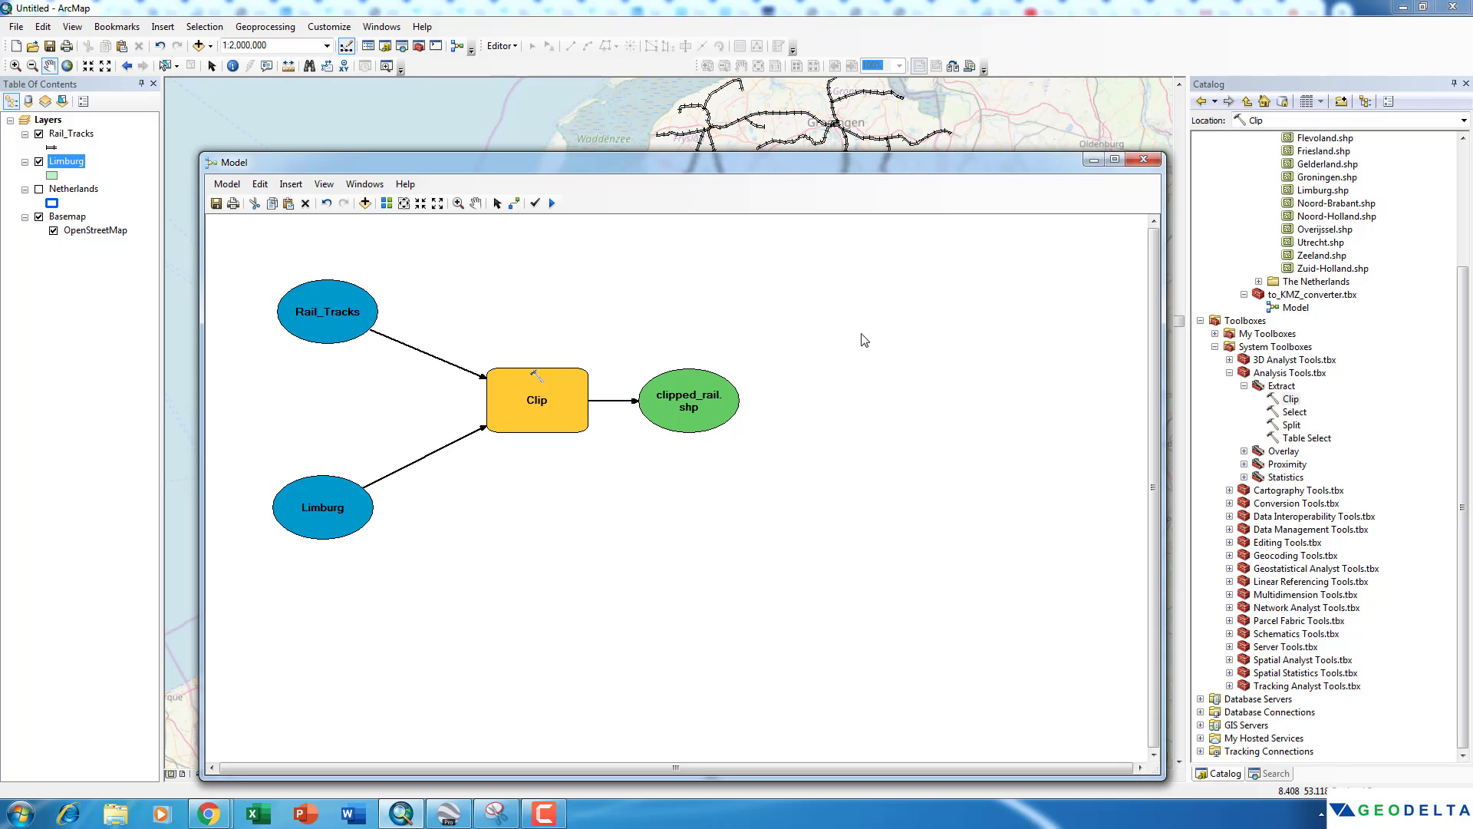
Run the model and locate clipped_rail.shp in the Outputs folder of the catalog.
left_click(553, 204)
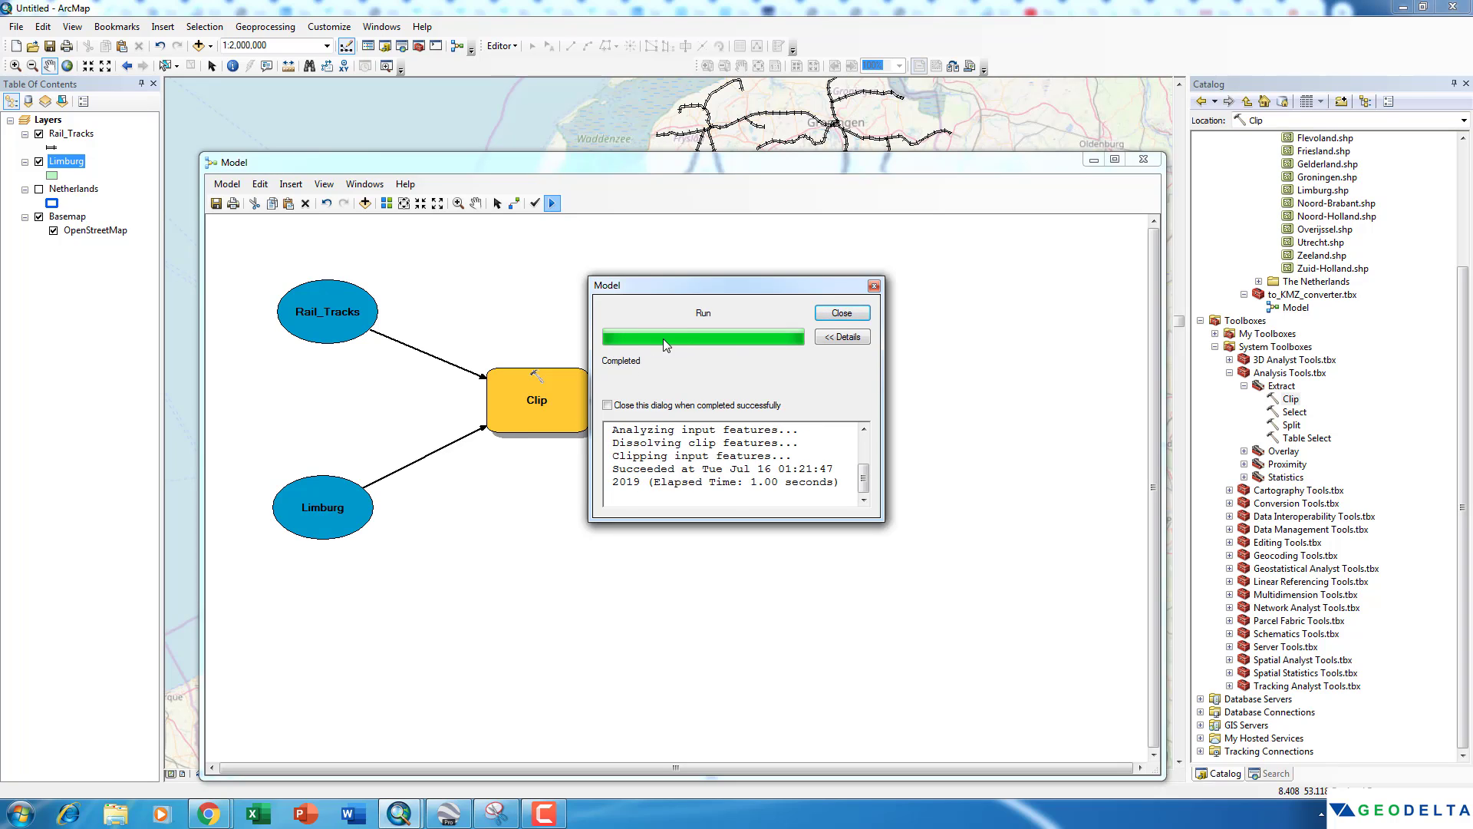
left_click(841, 313)
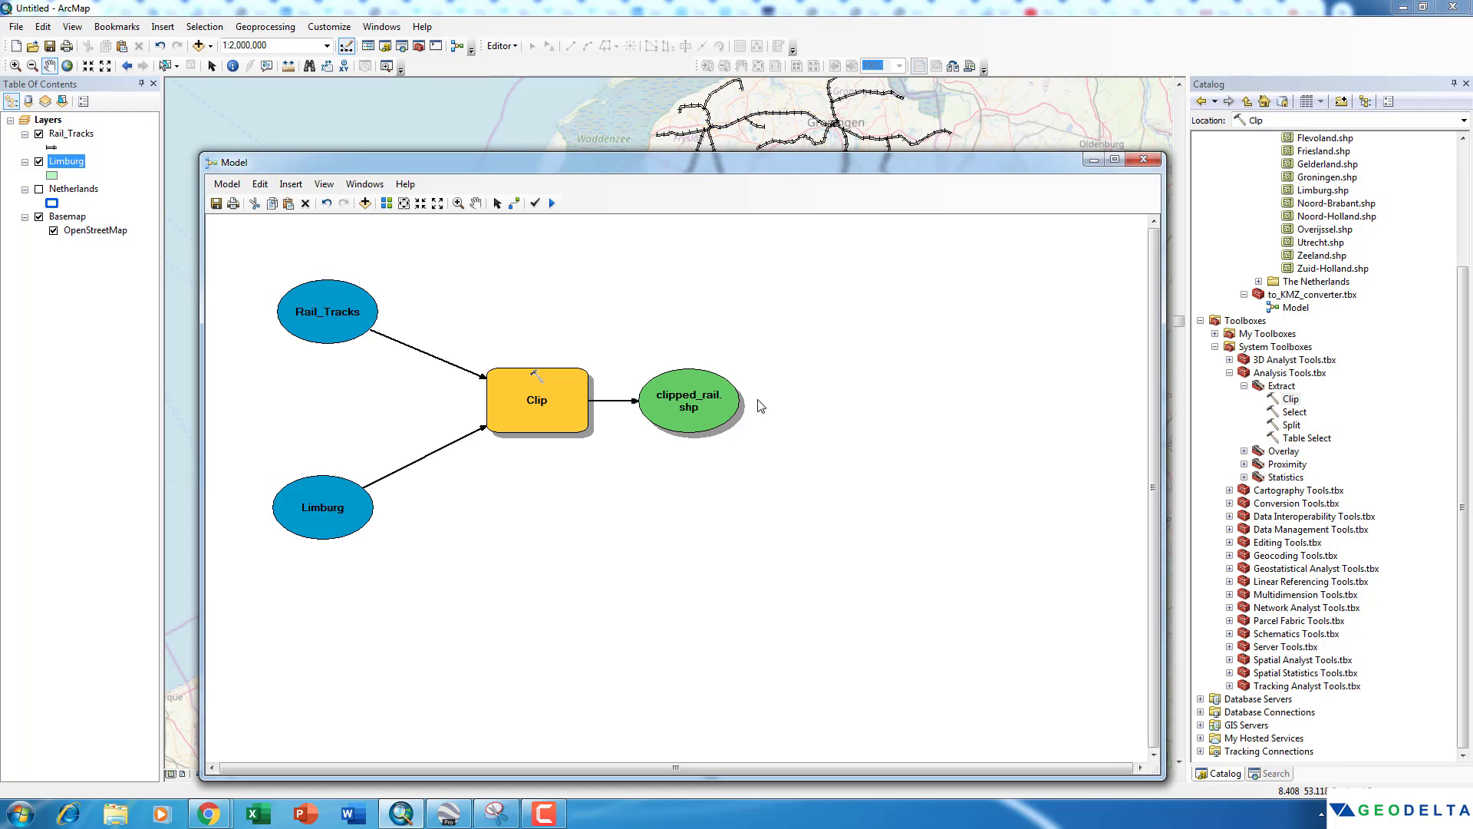
scroll(1297, 414, "up", 4)
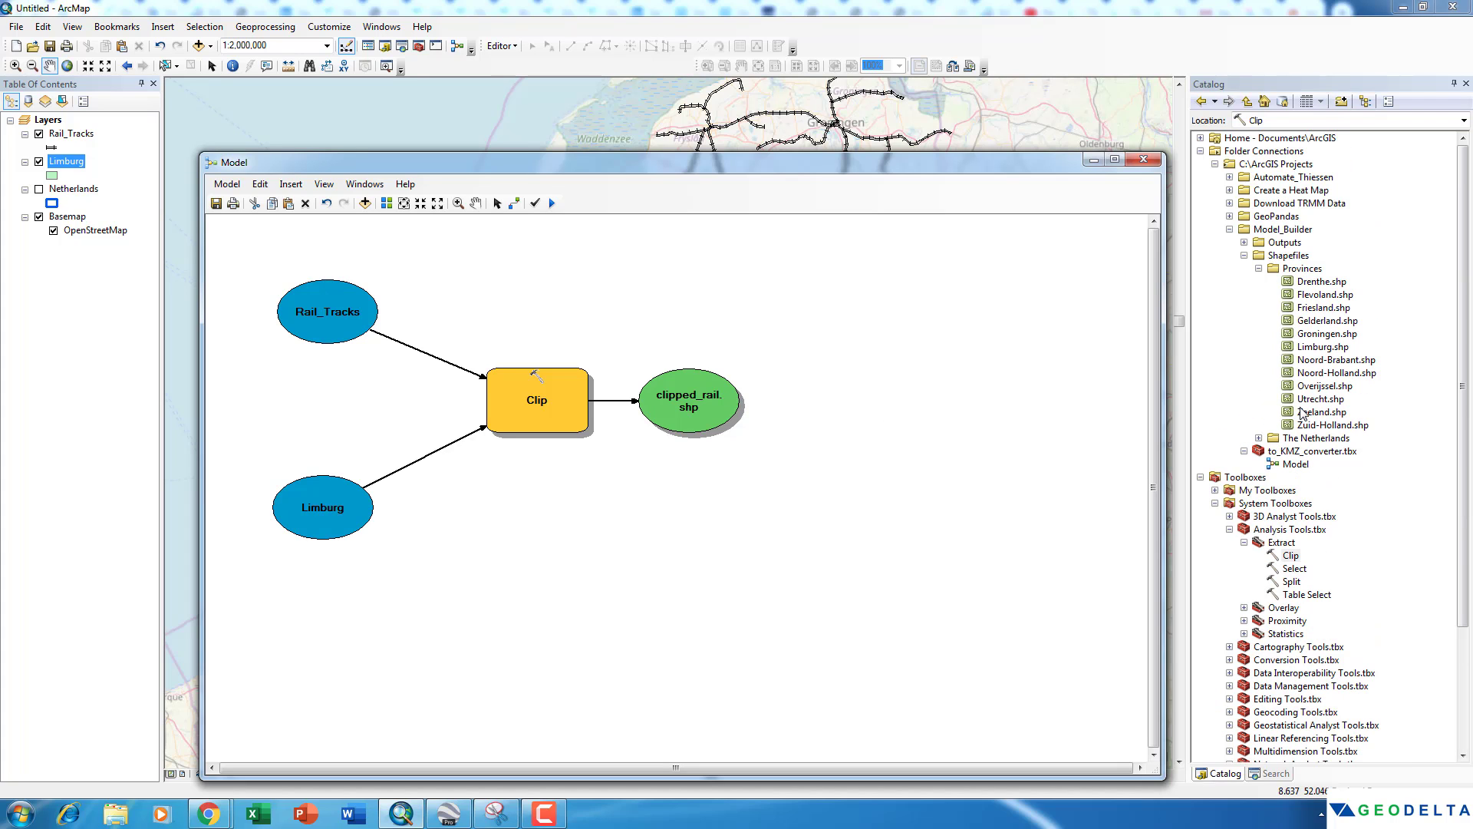
left_click(1259, 268)
left_click(1244, 242)
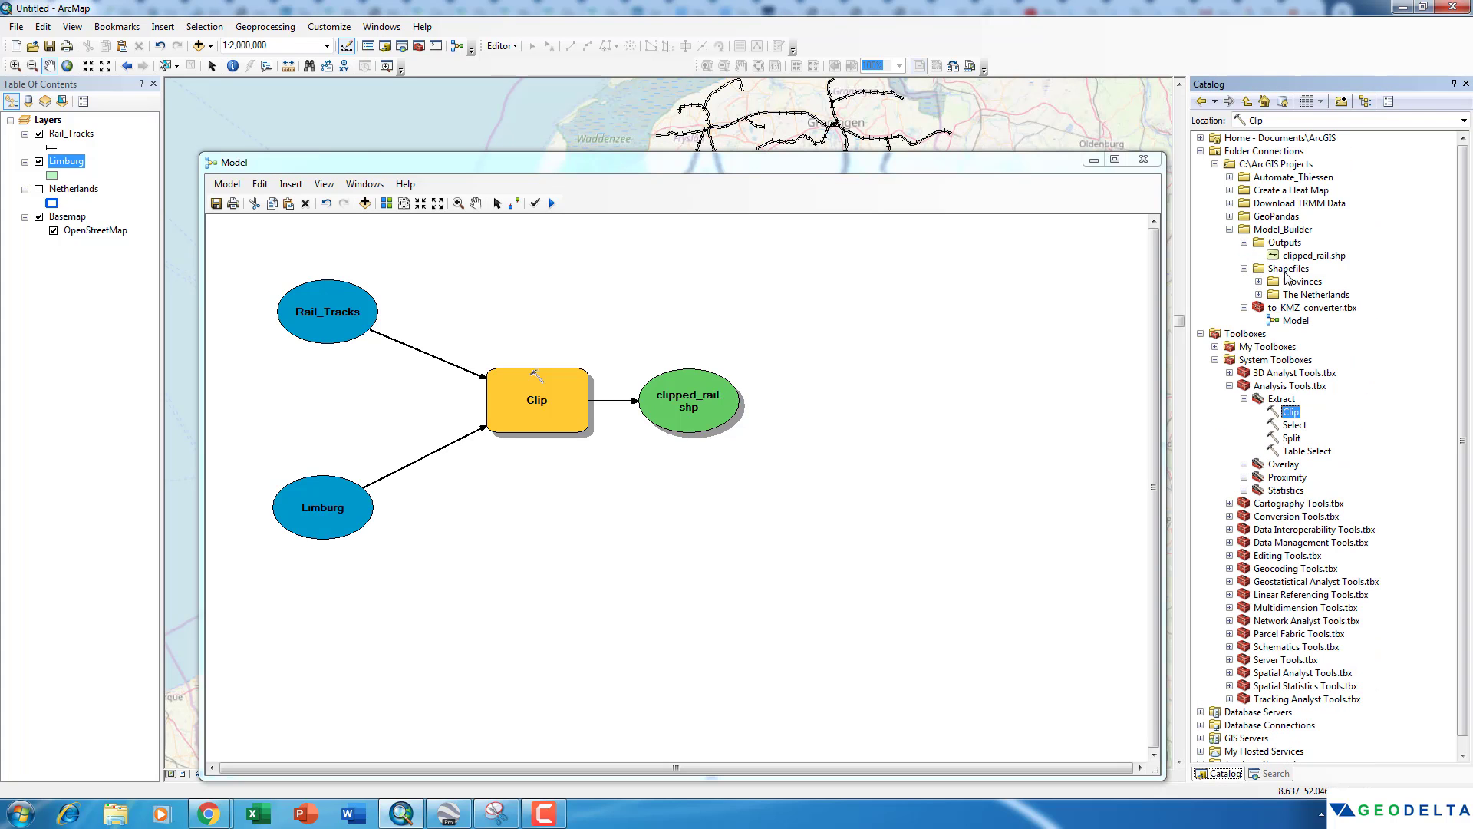
left_click(1307, 259)
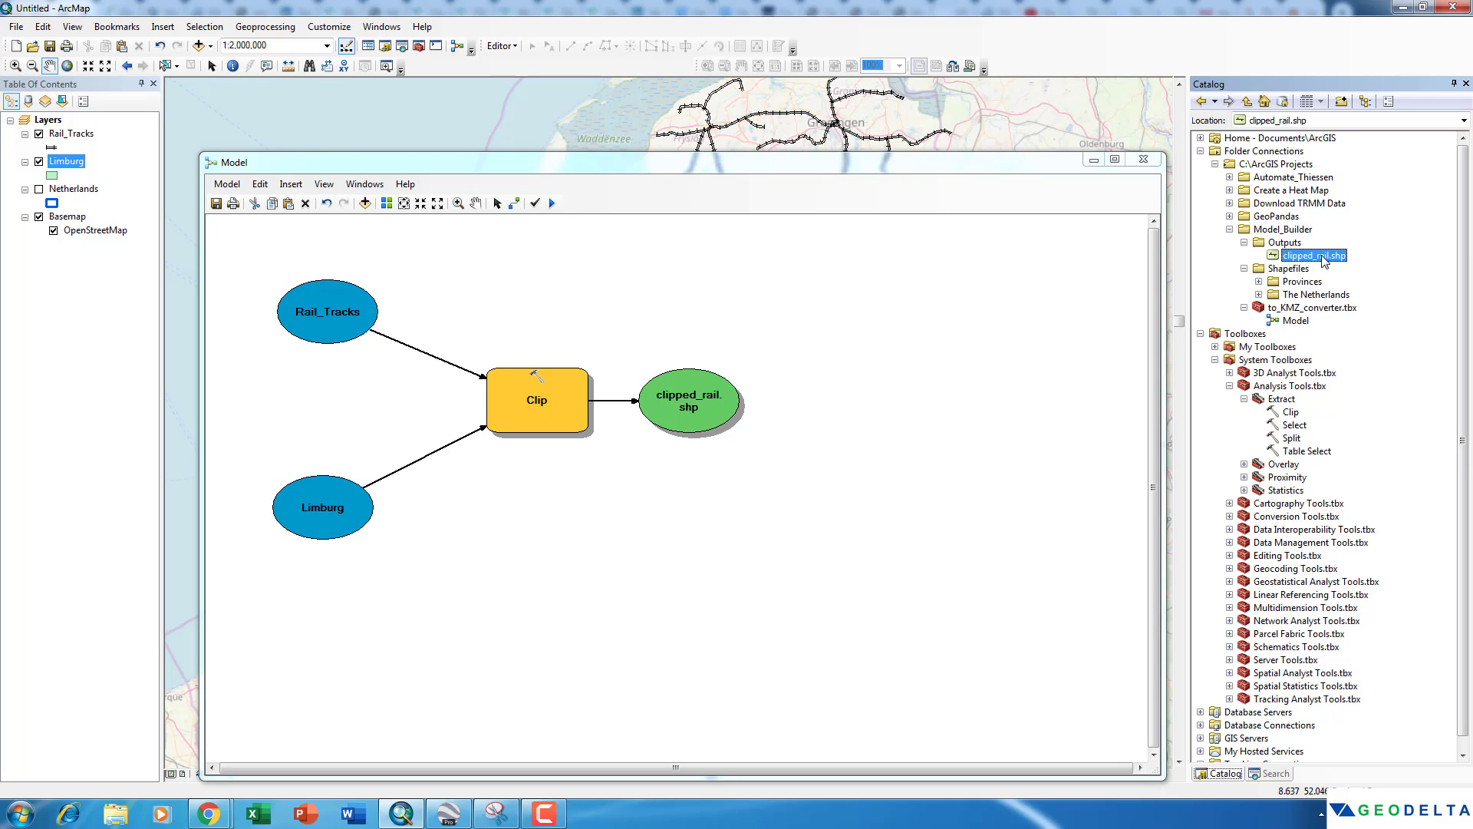
left_click(946, 354)
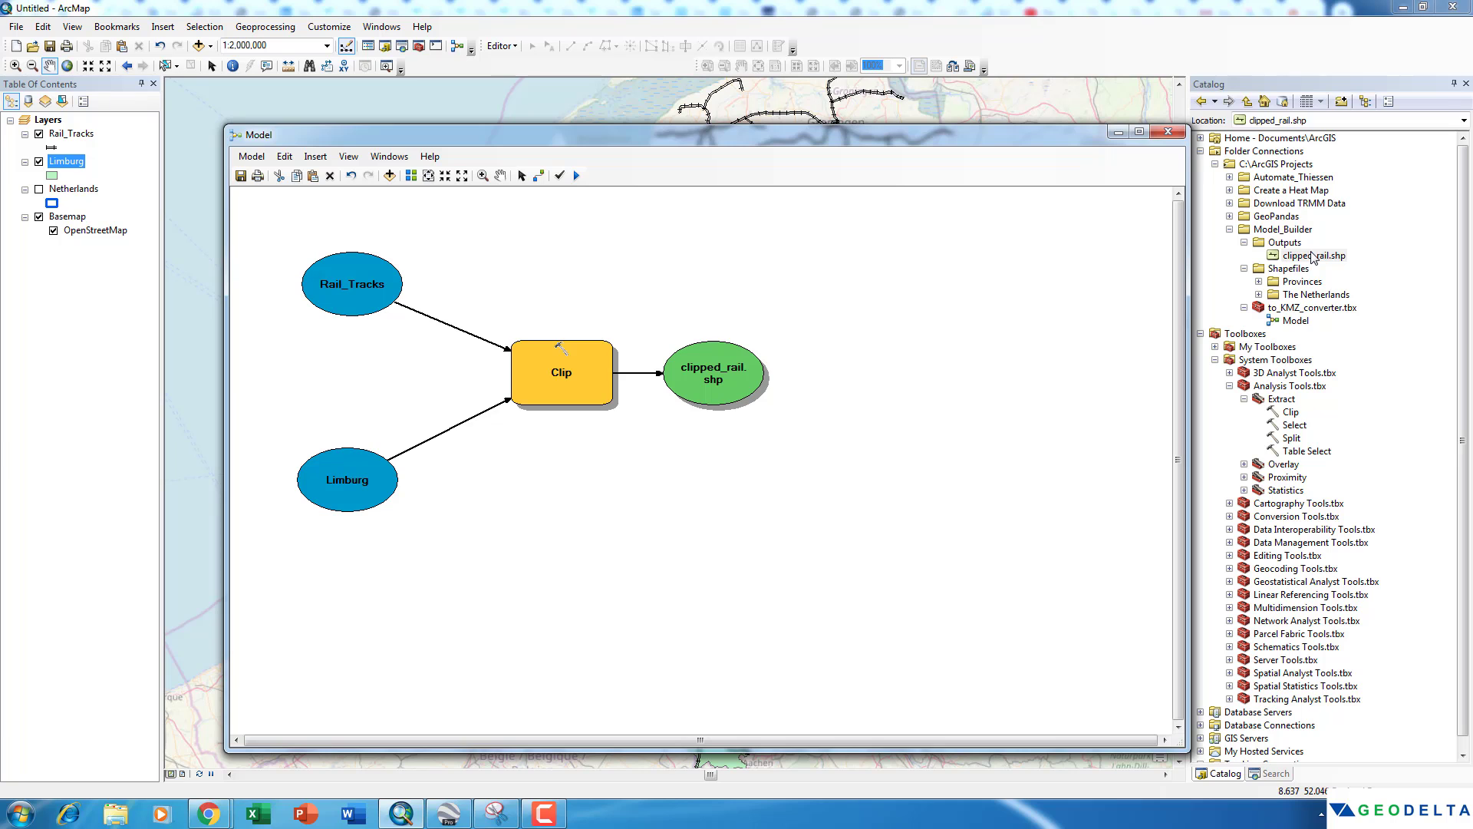
Move the model window off the map, hide the Limburg and Rail_Tracks layers, and add clipped_rail.shp to the map below Rail_Tracks.
left_click_drag(767, 132, 1458, 376)
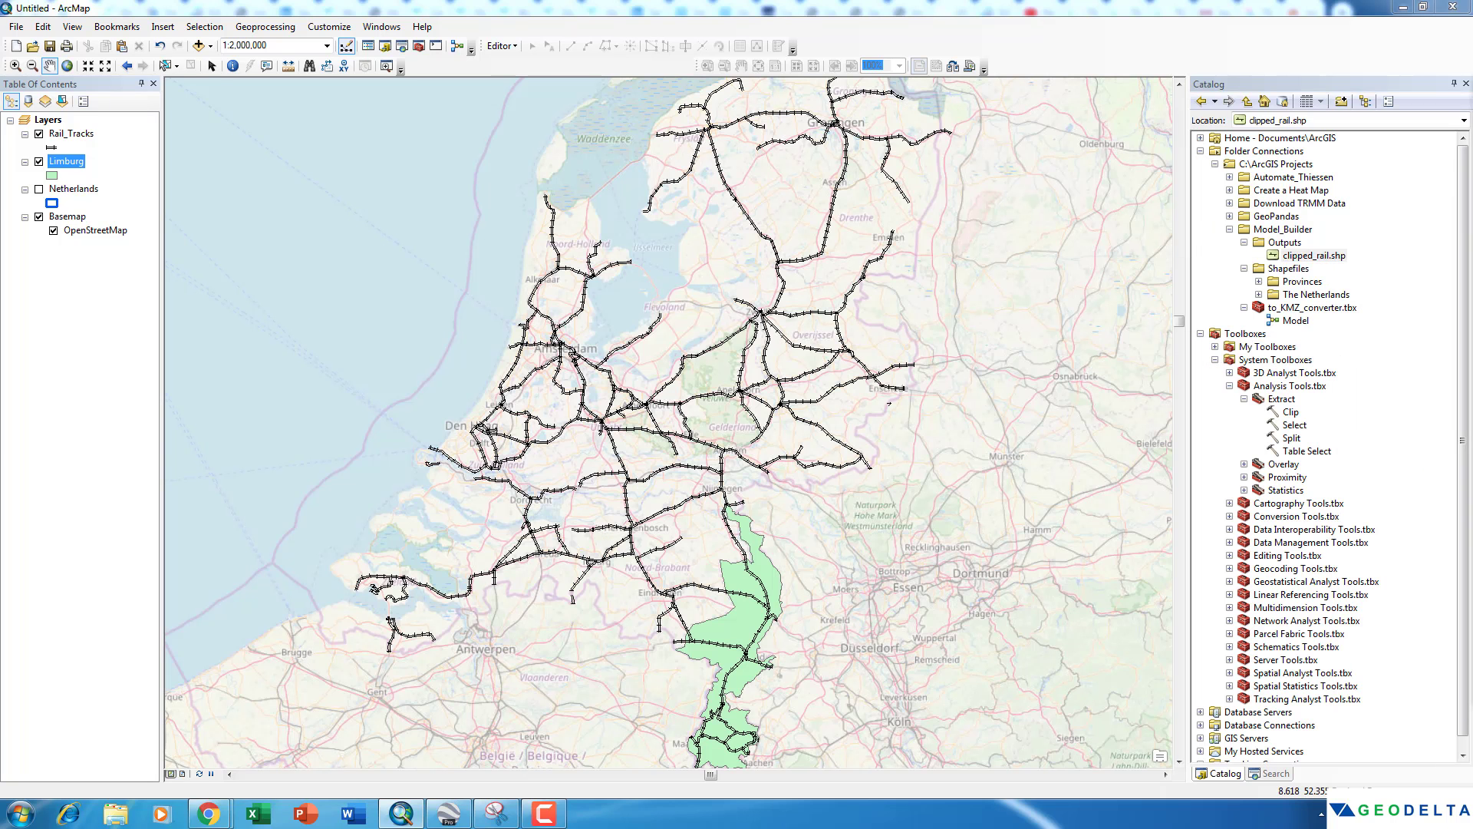
left_click(1143, 328)
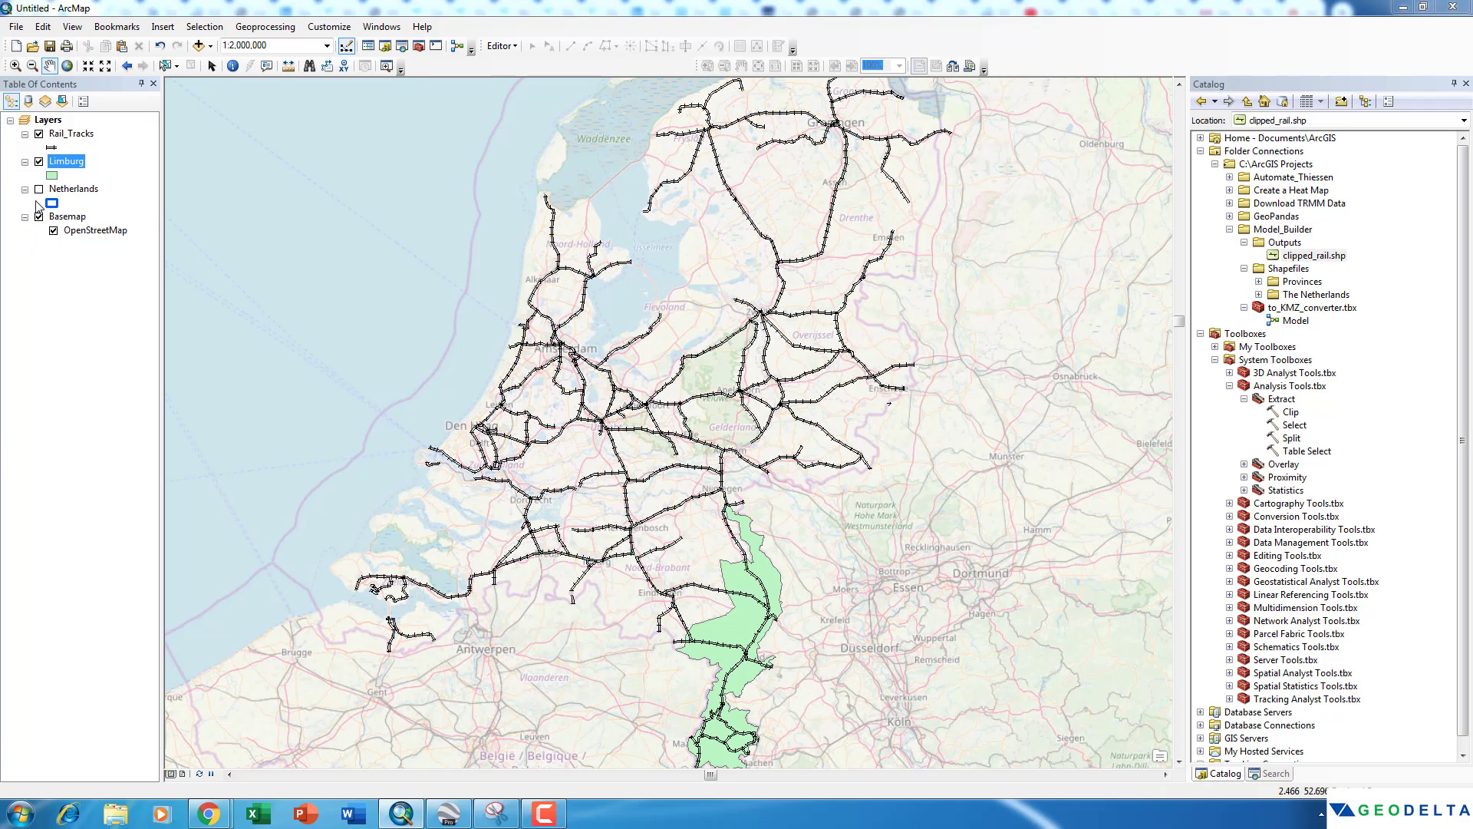
left_click(40, 161)
left_click(40, 133)
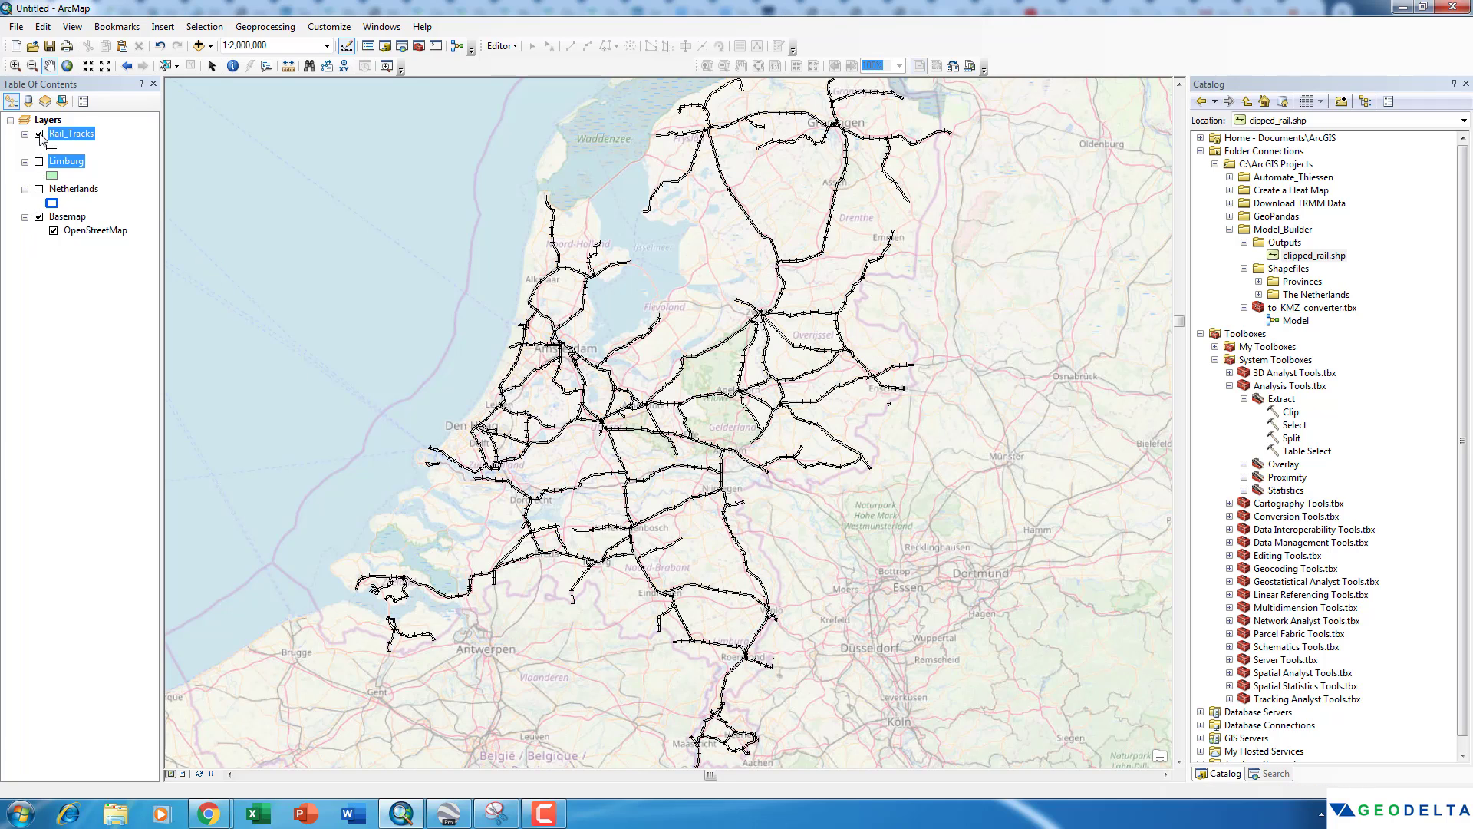
mouse_move(1310, 257)
left_mouse_down()
mouse_move(1327, 260)
mouse_move(288, 278)
mouse_move(85, 149)
left_mouse_up()
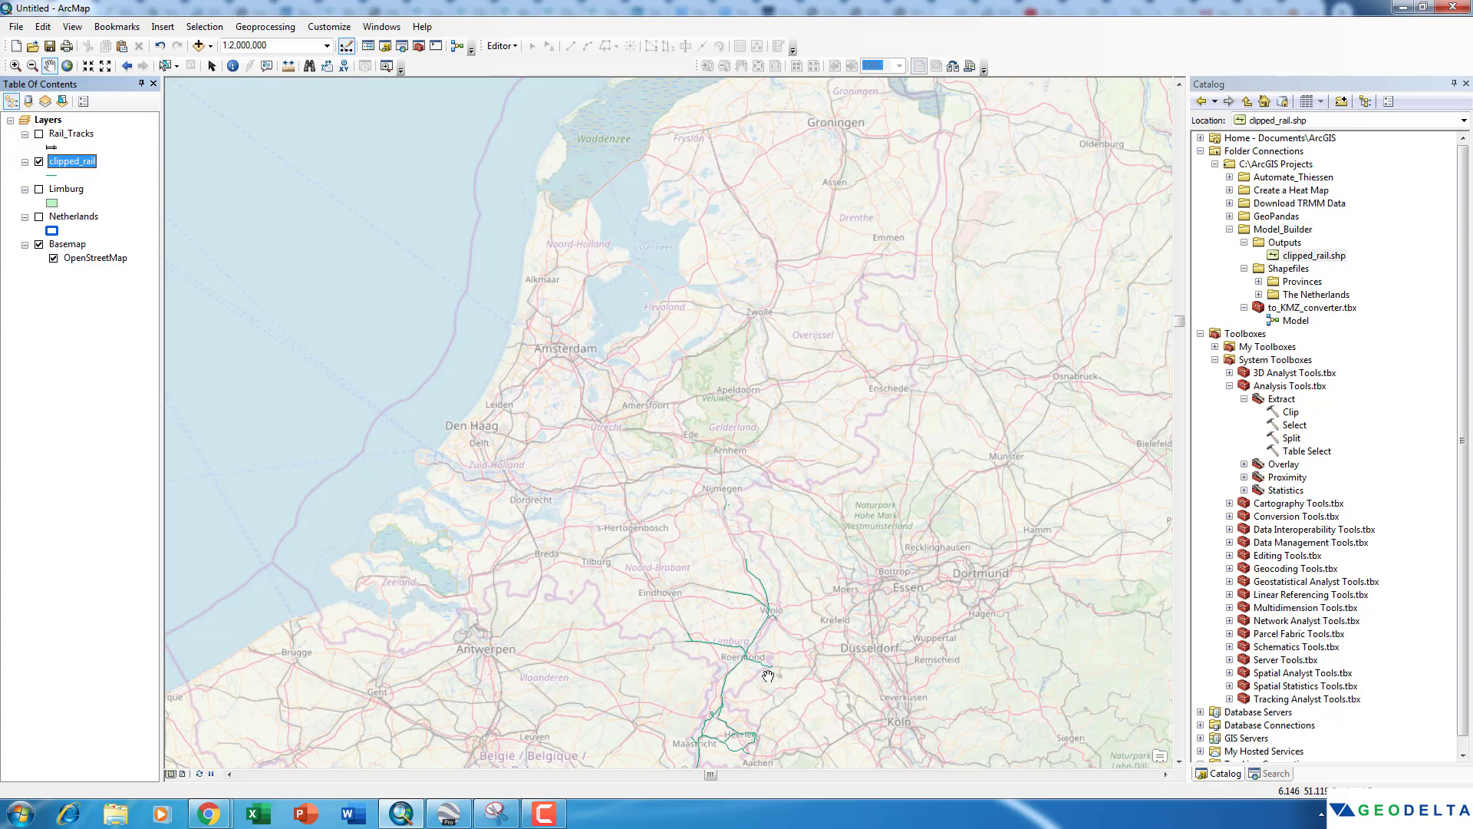
Set the line symbol width of the clipped_rail layer to 3 and show the Limburg layer again beneath it.
left_click_drag(768, 676, 752, 526)
scroll(720, 585, "up", 2)
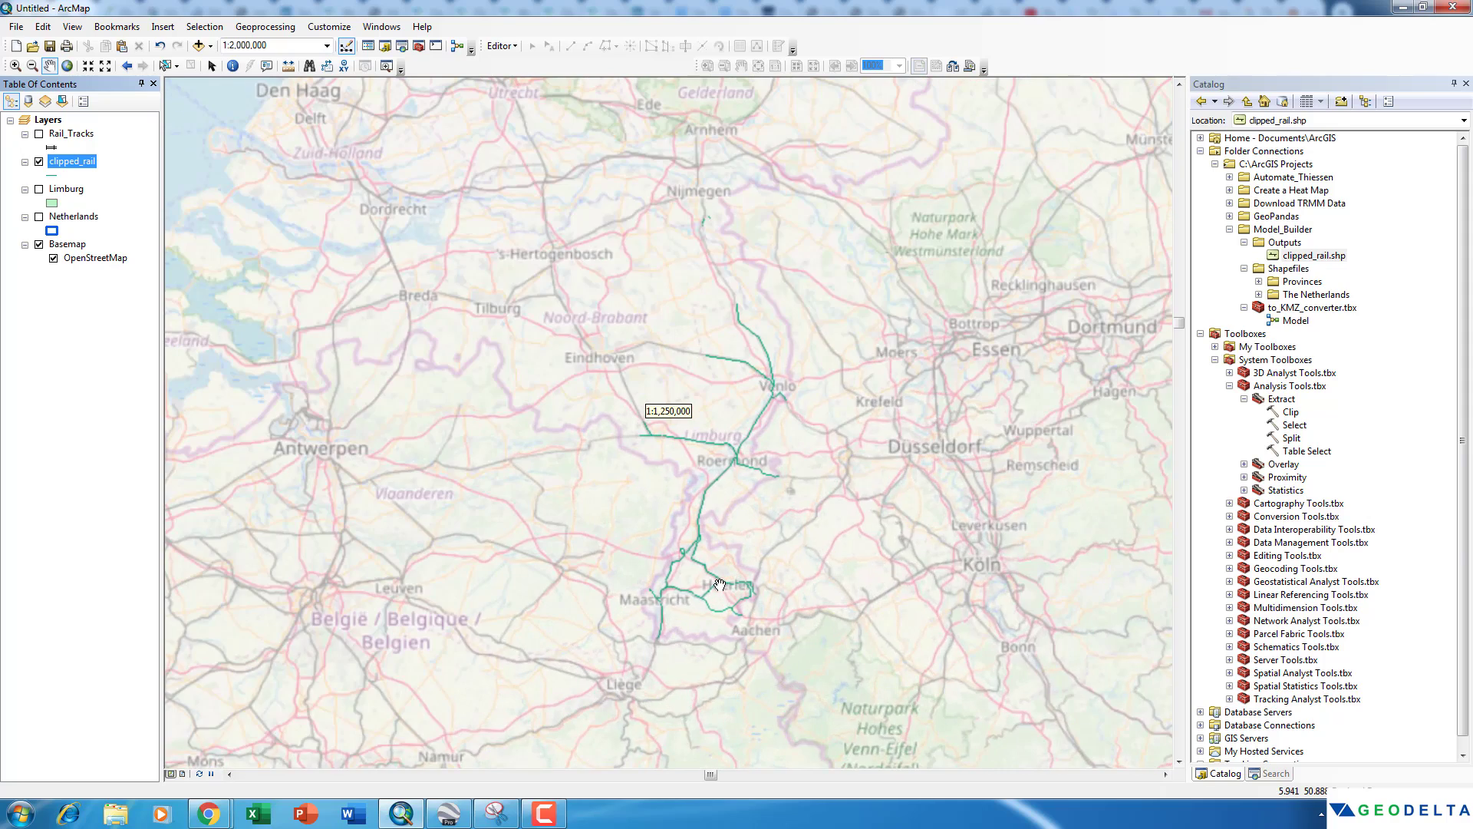
left_click(52, 175)
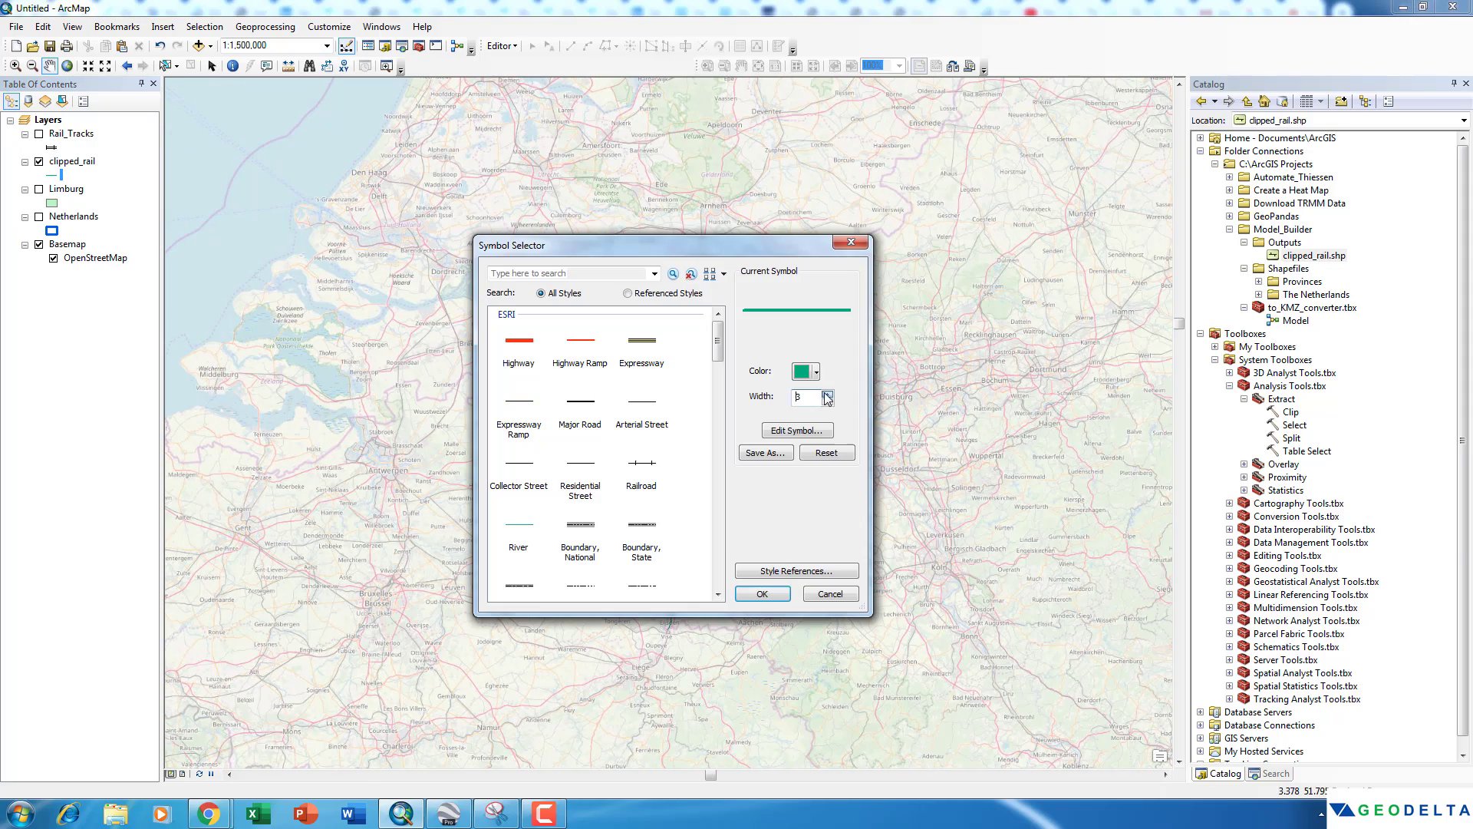
left_click(771, 596)
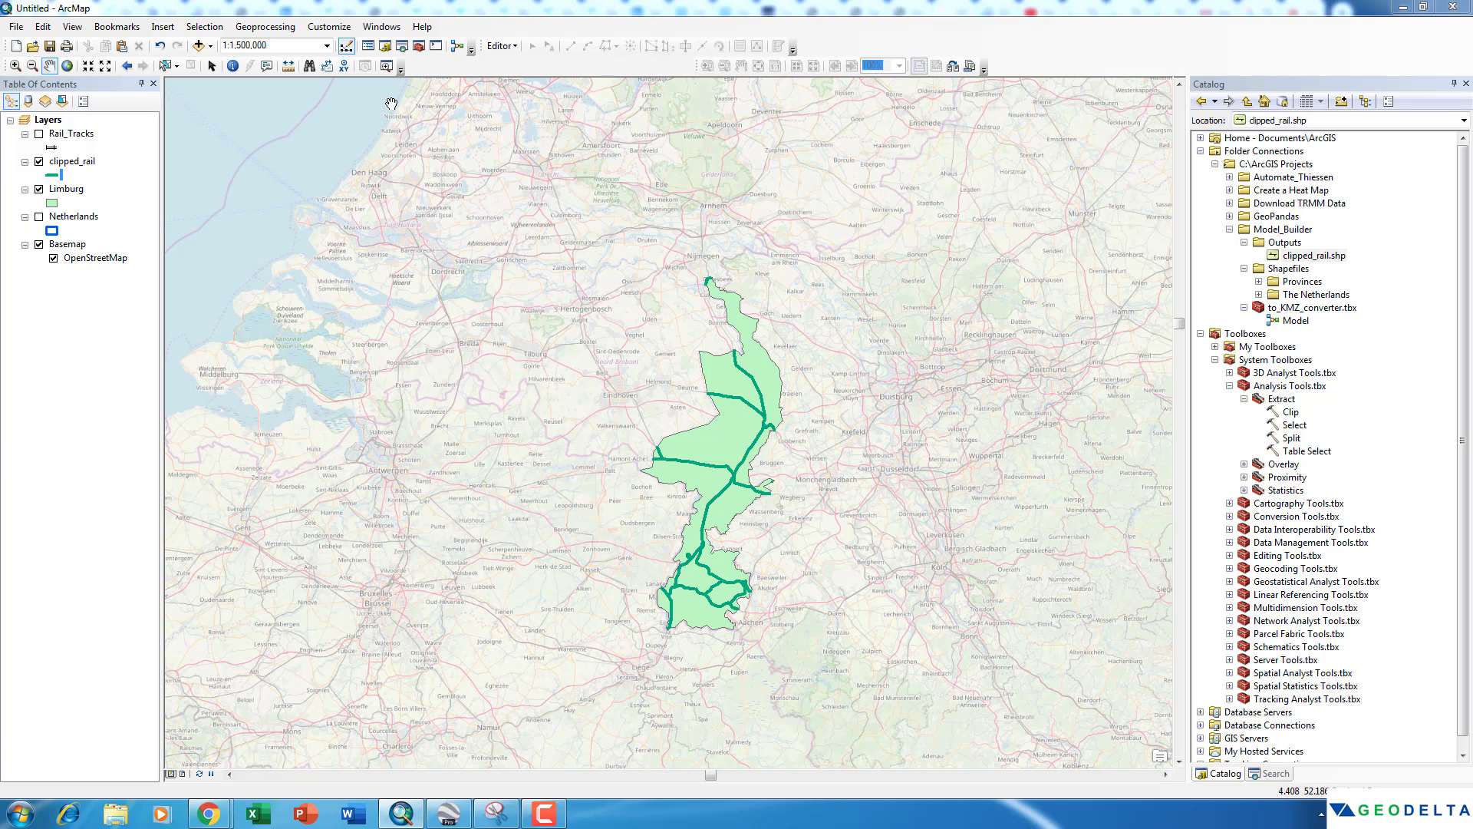
Search for the Make Feature Layer tool and locate it in the Data Management toolbox of the catalog.
left_click(402, 46)
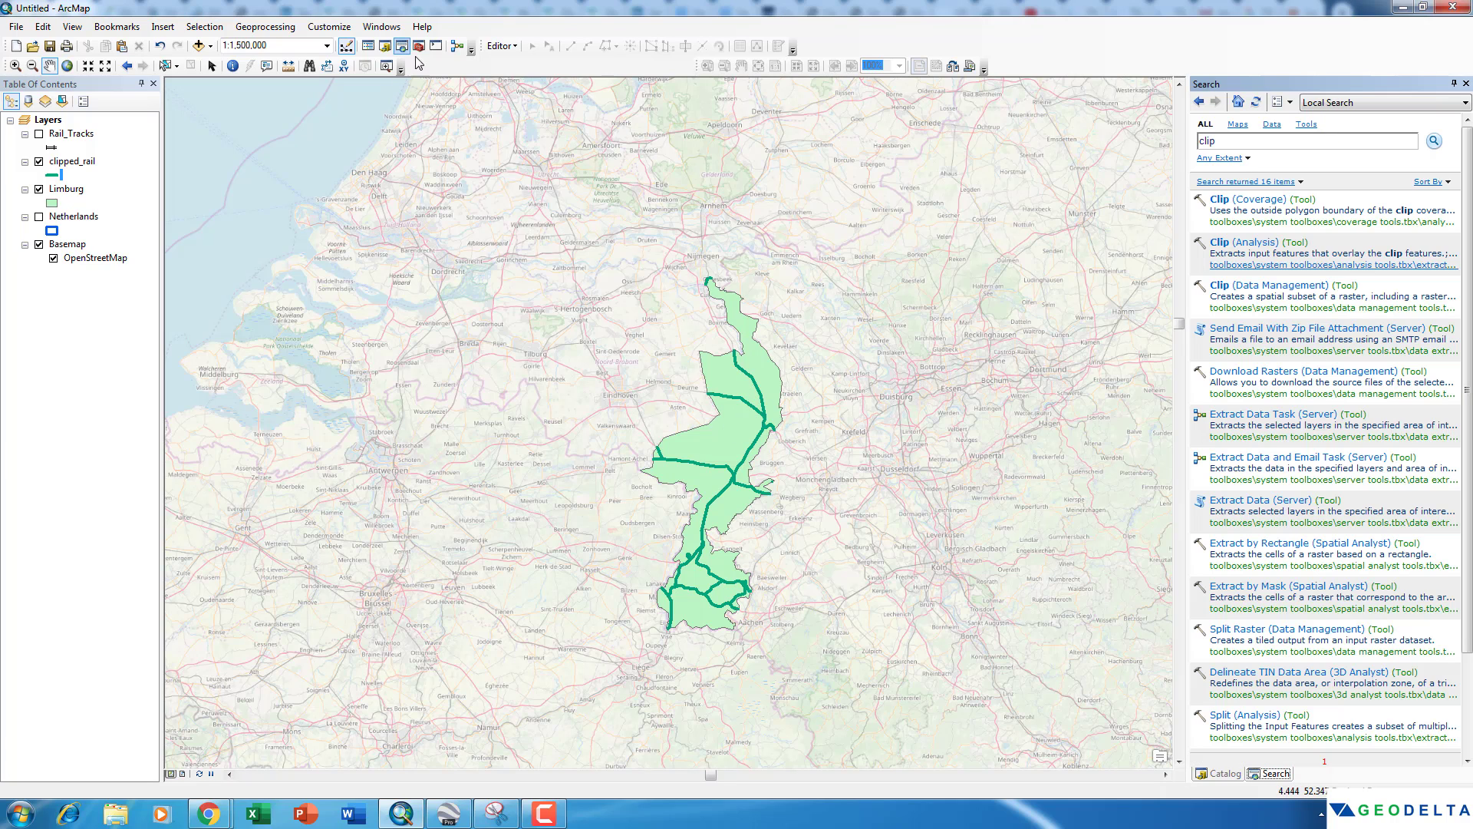
double_click(1243, 141)
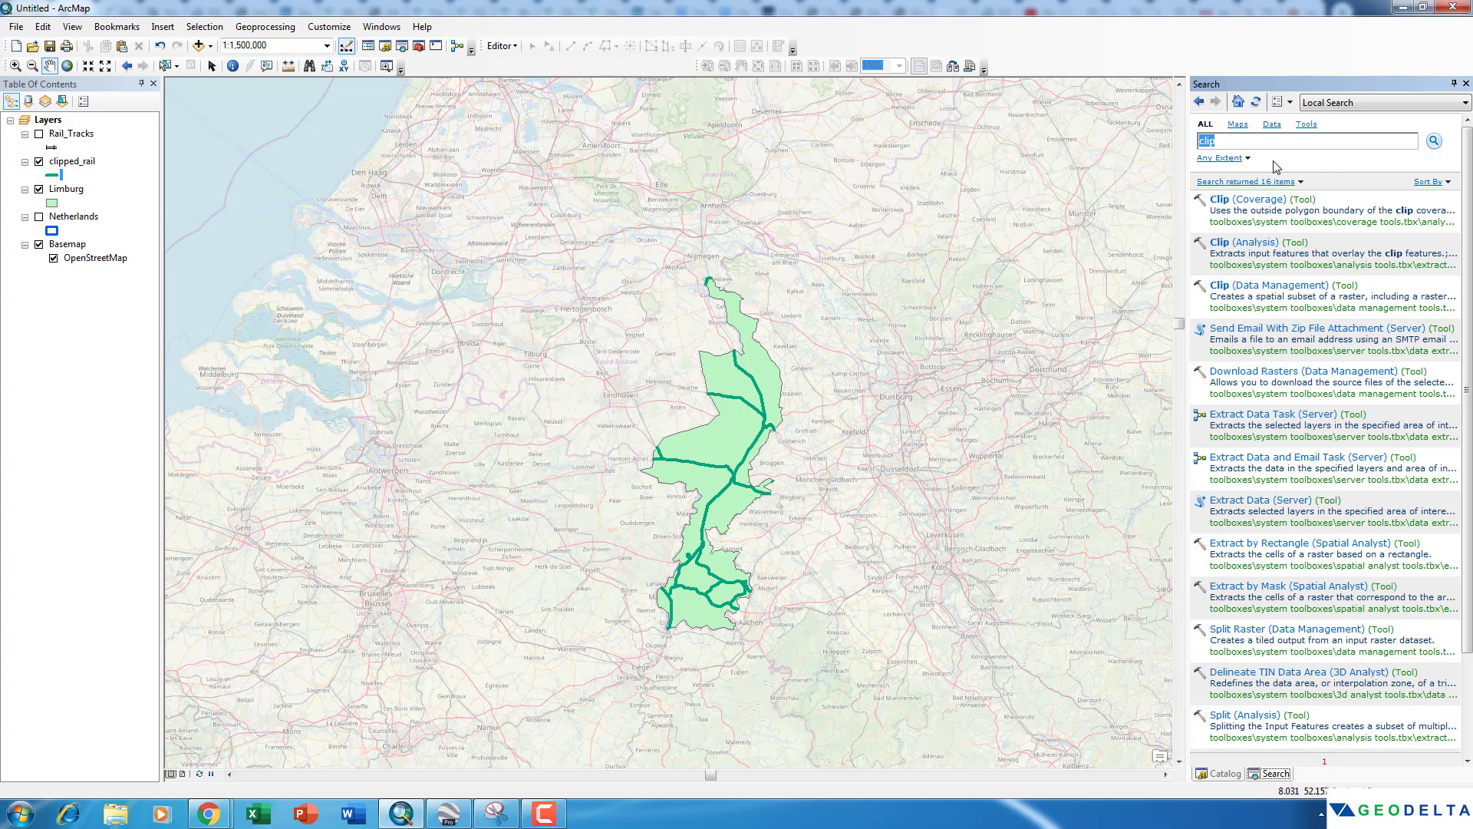
type("make feature layer")
key("Return")
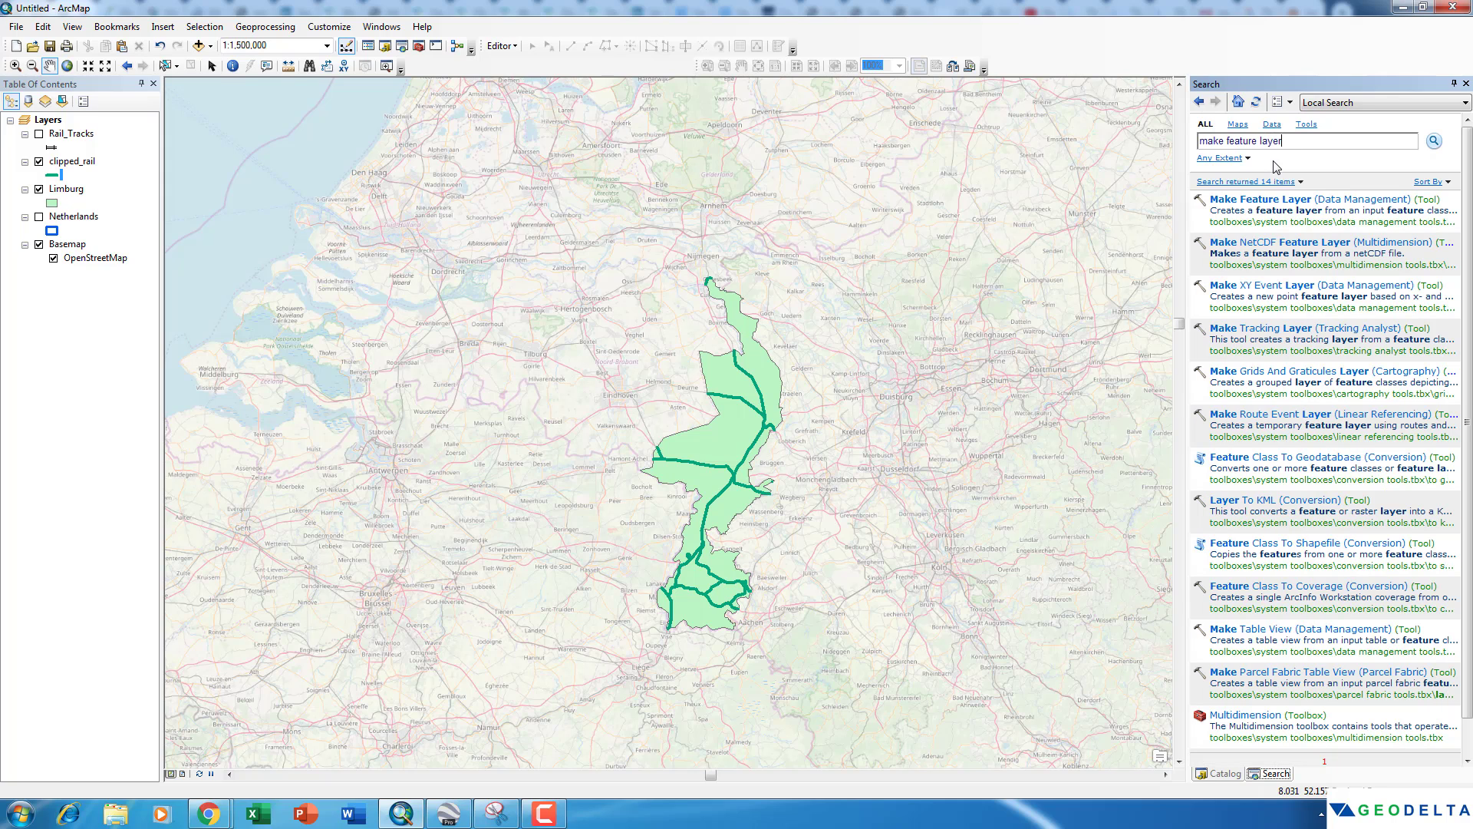
left_click(1265, 230)
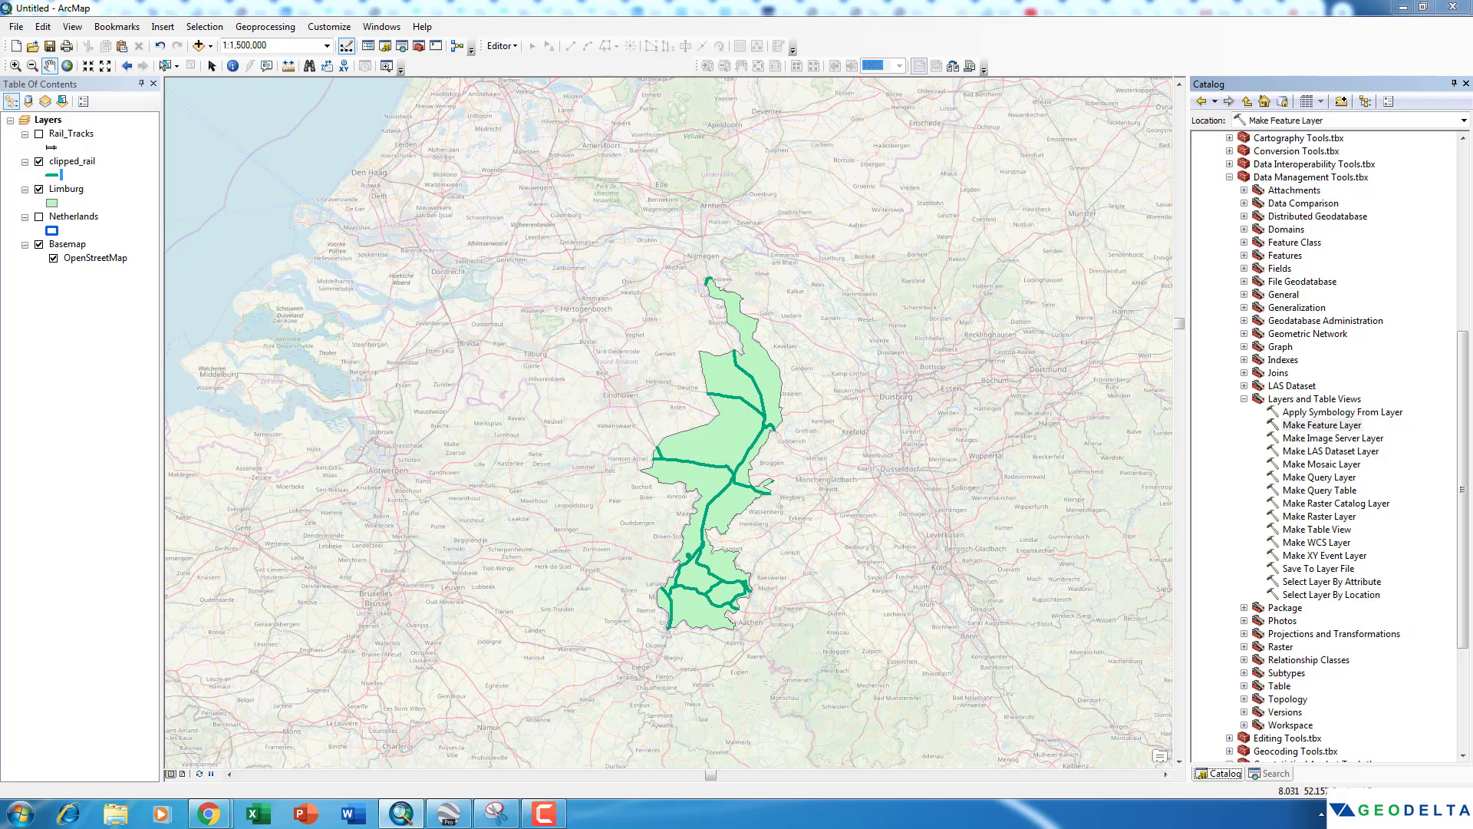
Bring back the model window and add the Make Feature Layer tool beside clipped_rail.shp, roughly level with it.
key("alt+Tab")
left_click_drag(707, 108, 540, 127)
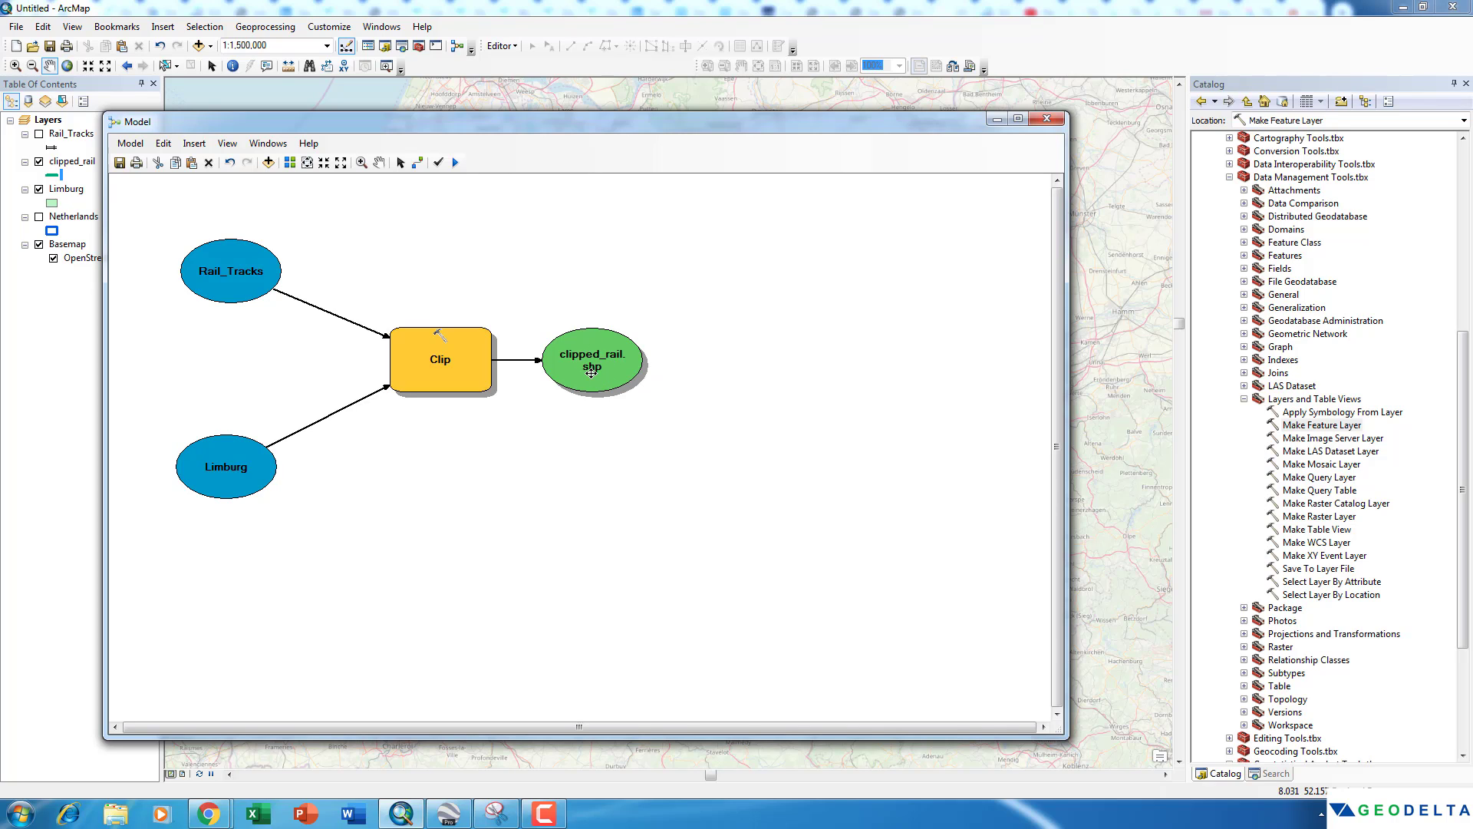
left_click(1314, 427)
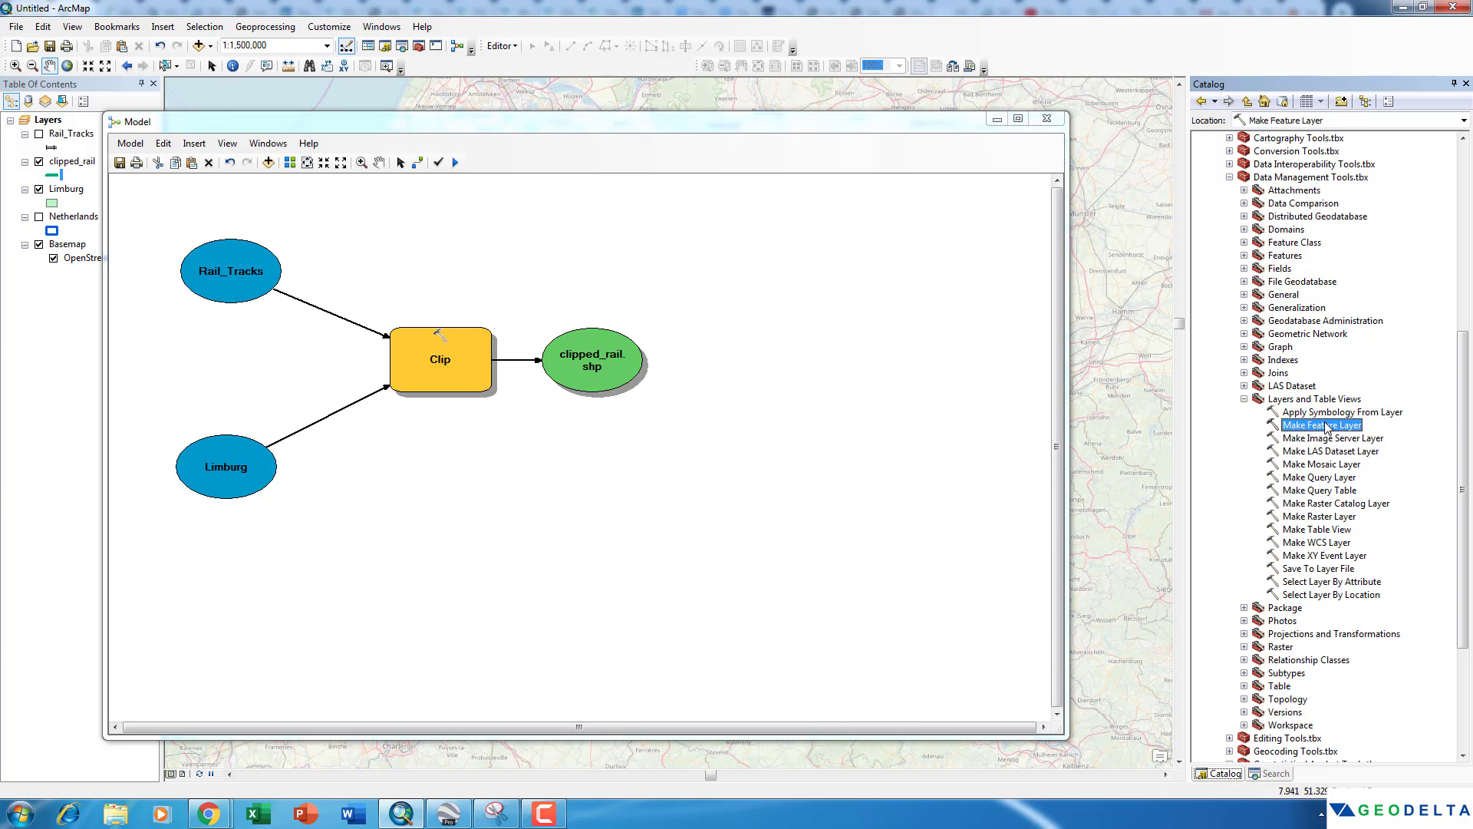
left_click_drag(1331, 429, 759, 364)
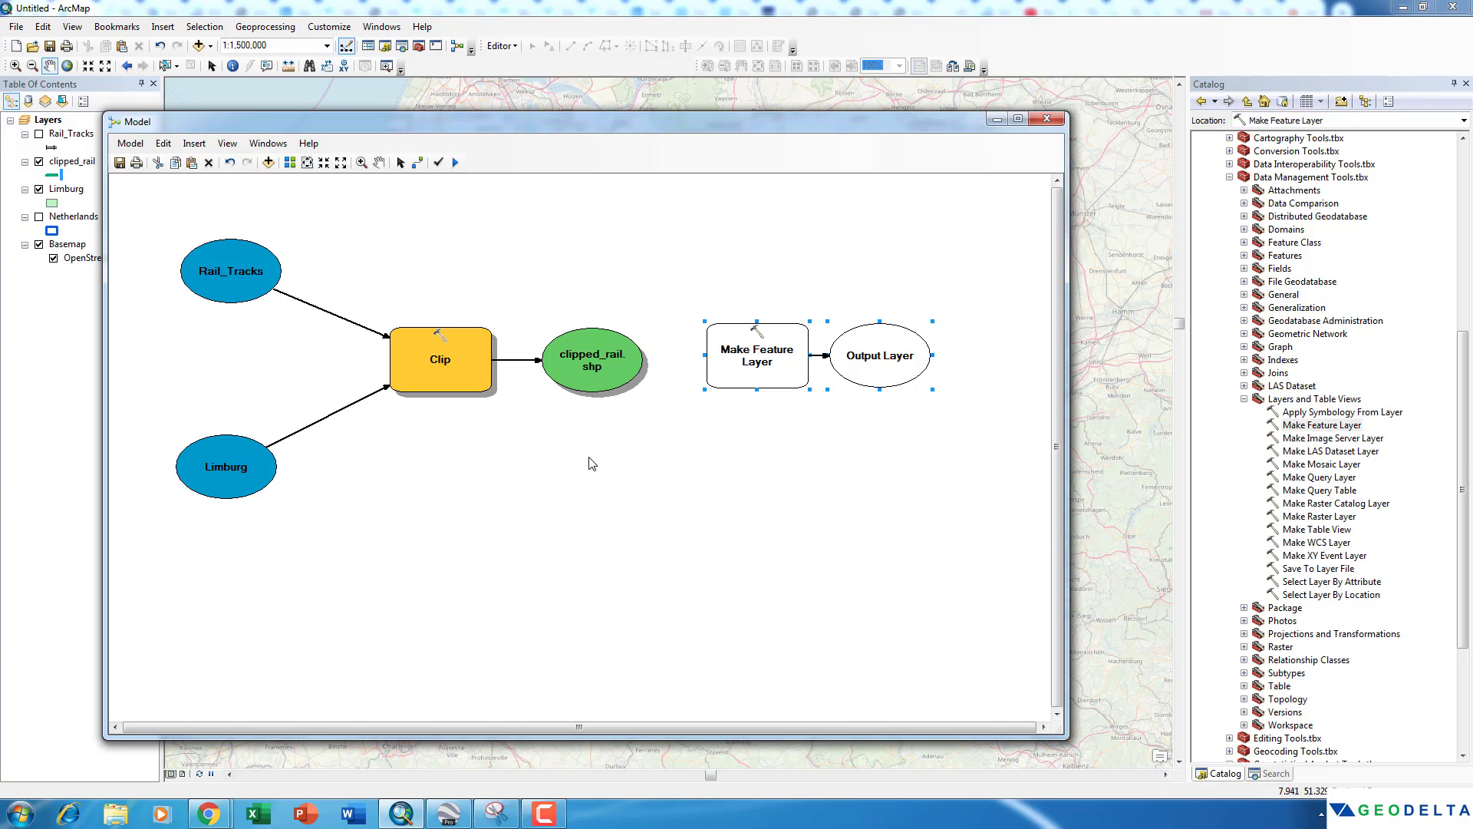
left_click_drag(779, 363, 779, 375)
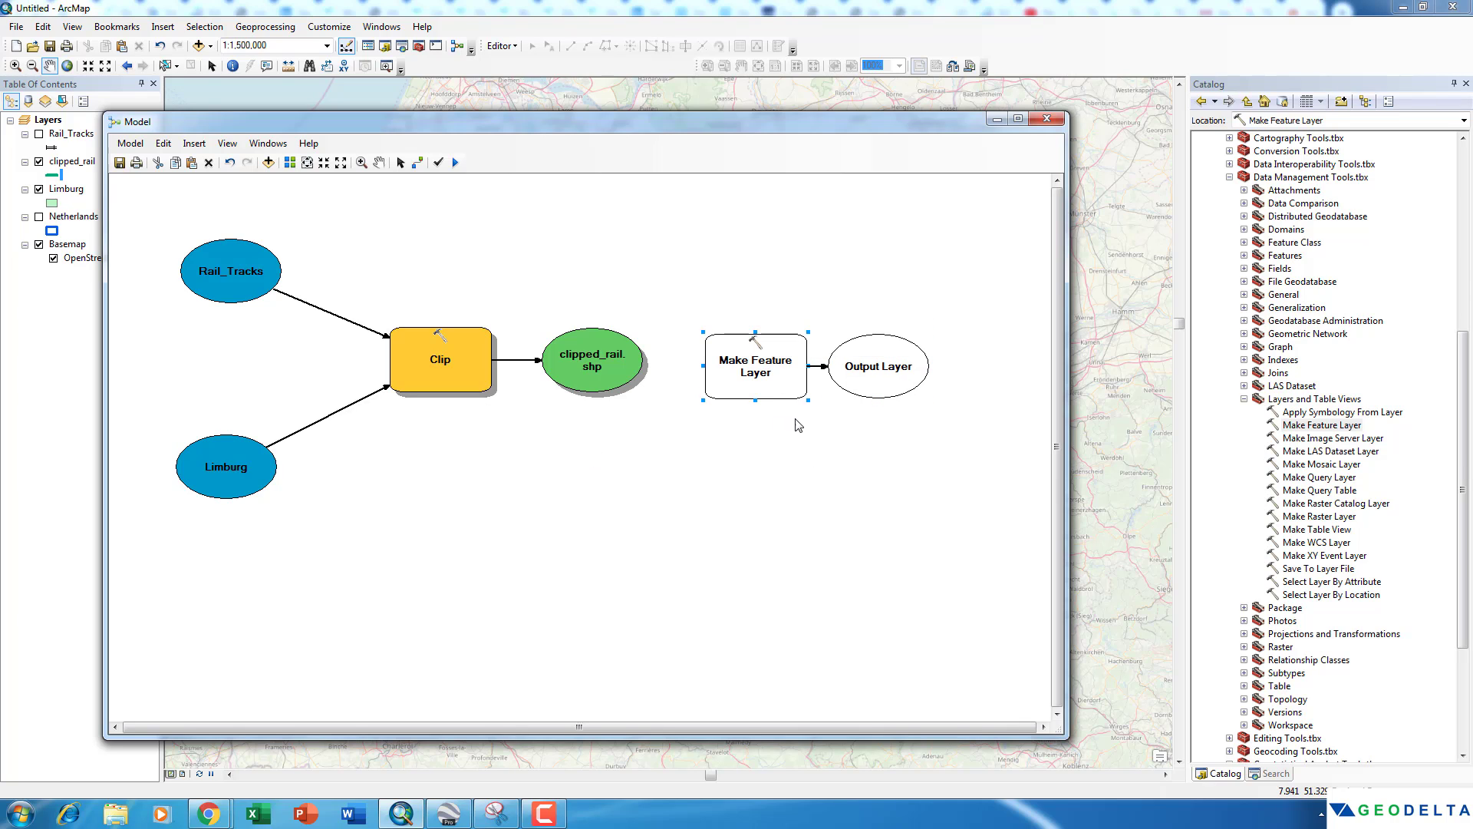
Review the parameters of the Make Feature Layer tool without changing them.
left_click(773, 377)
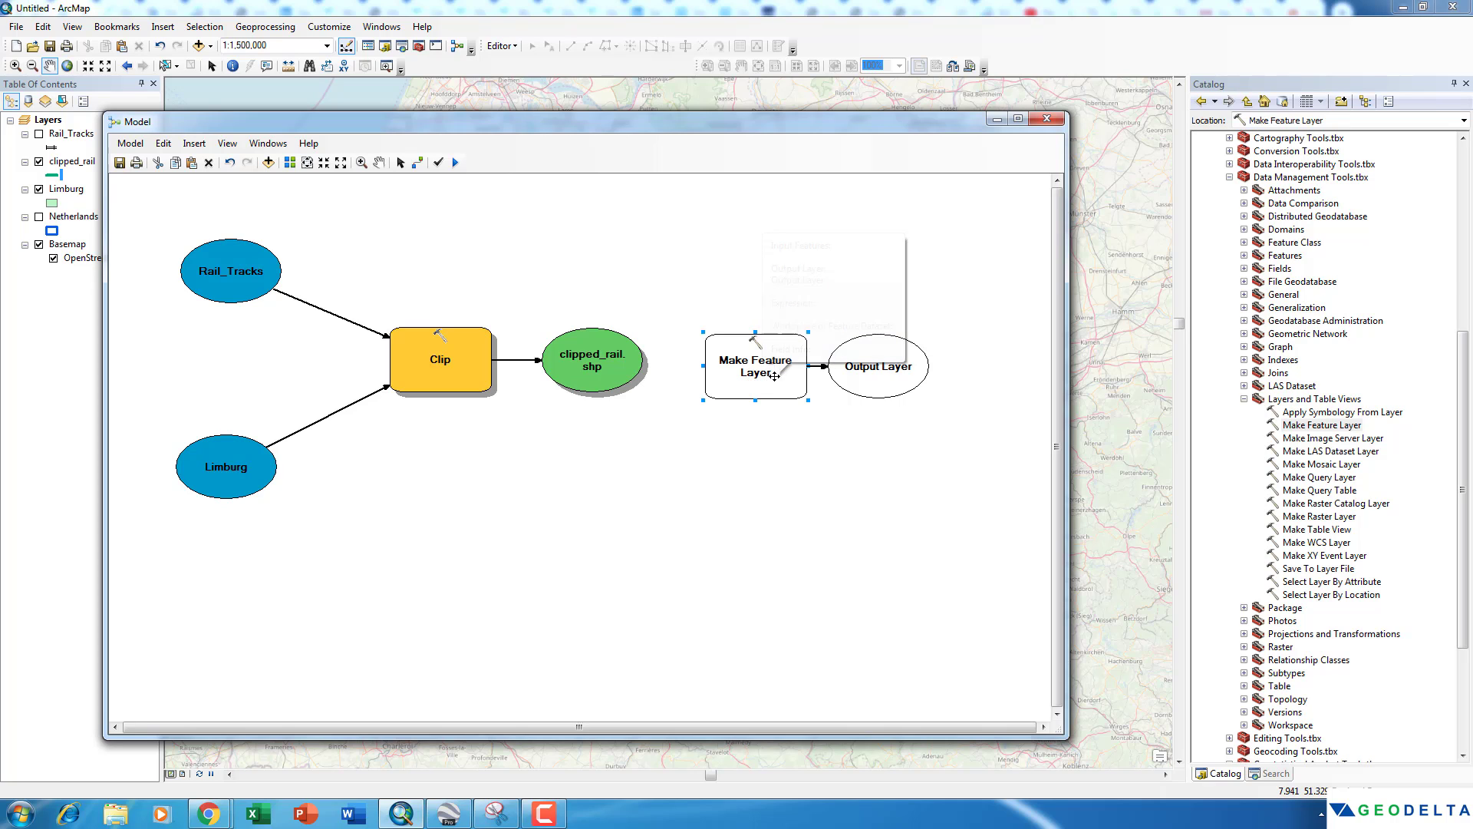
double_click(770, 371)
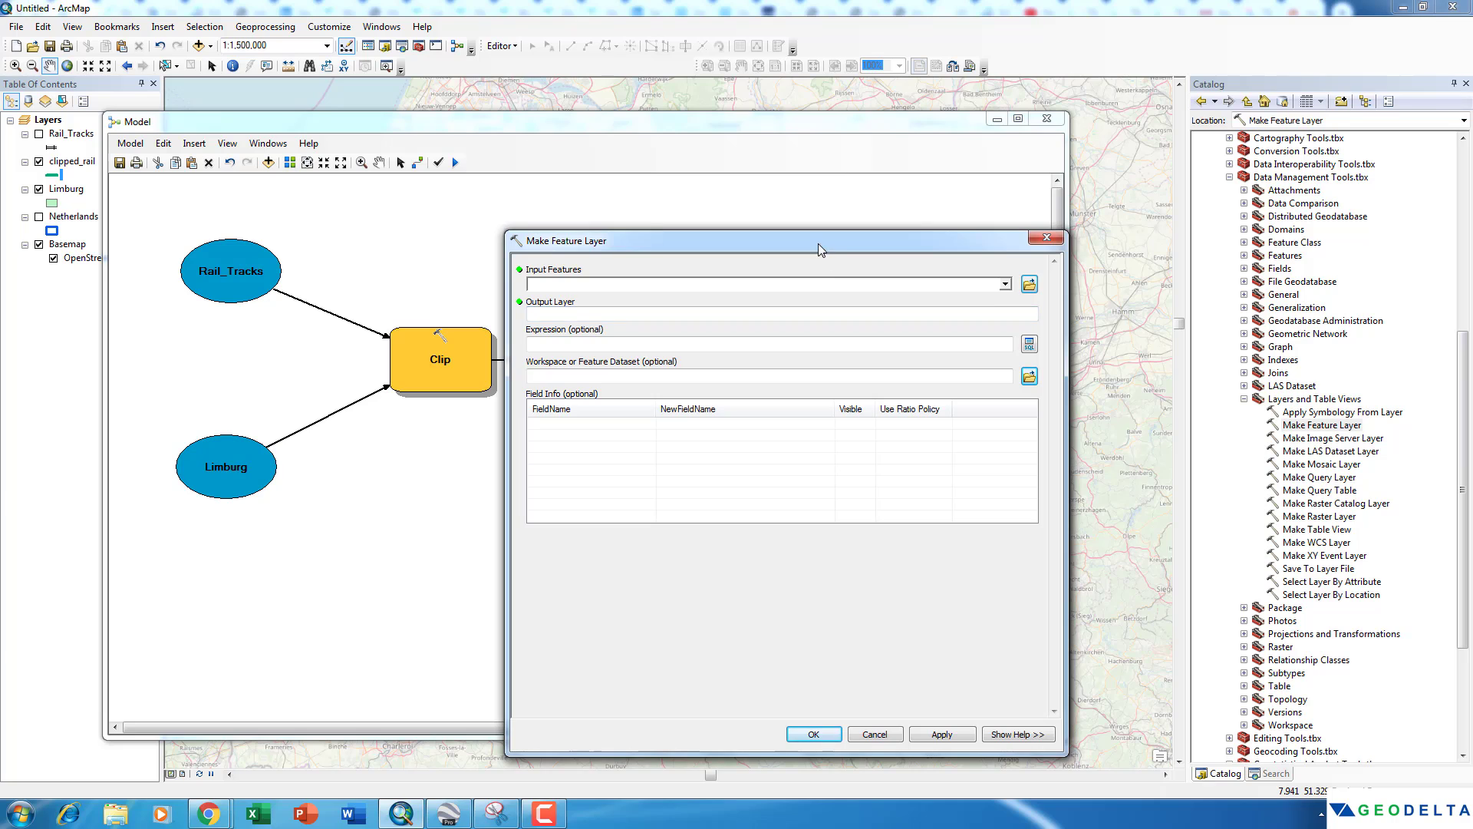
left_click_drag(818, 242, 853, 284)
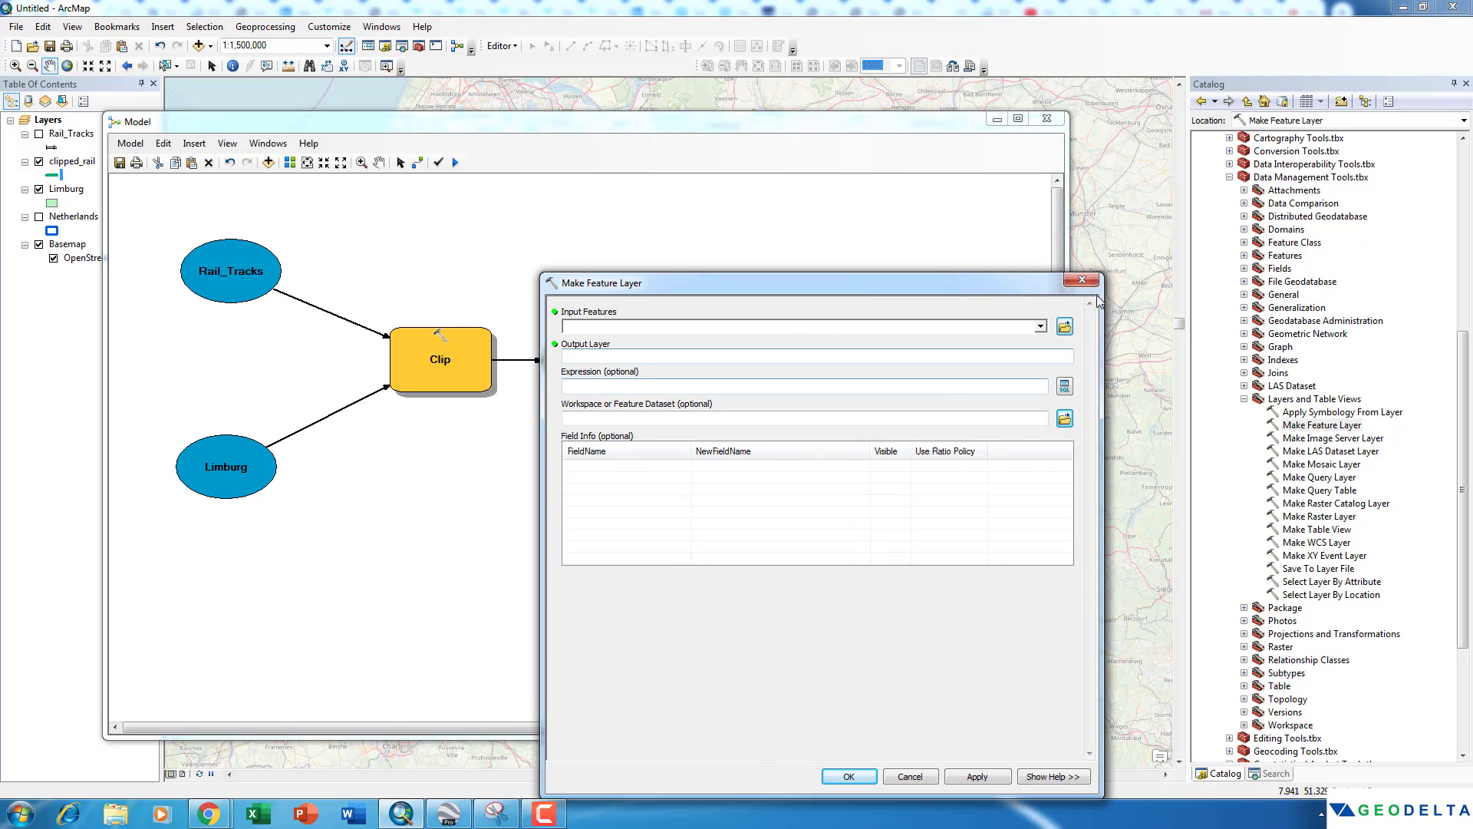
left_click(1082, 280)
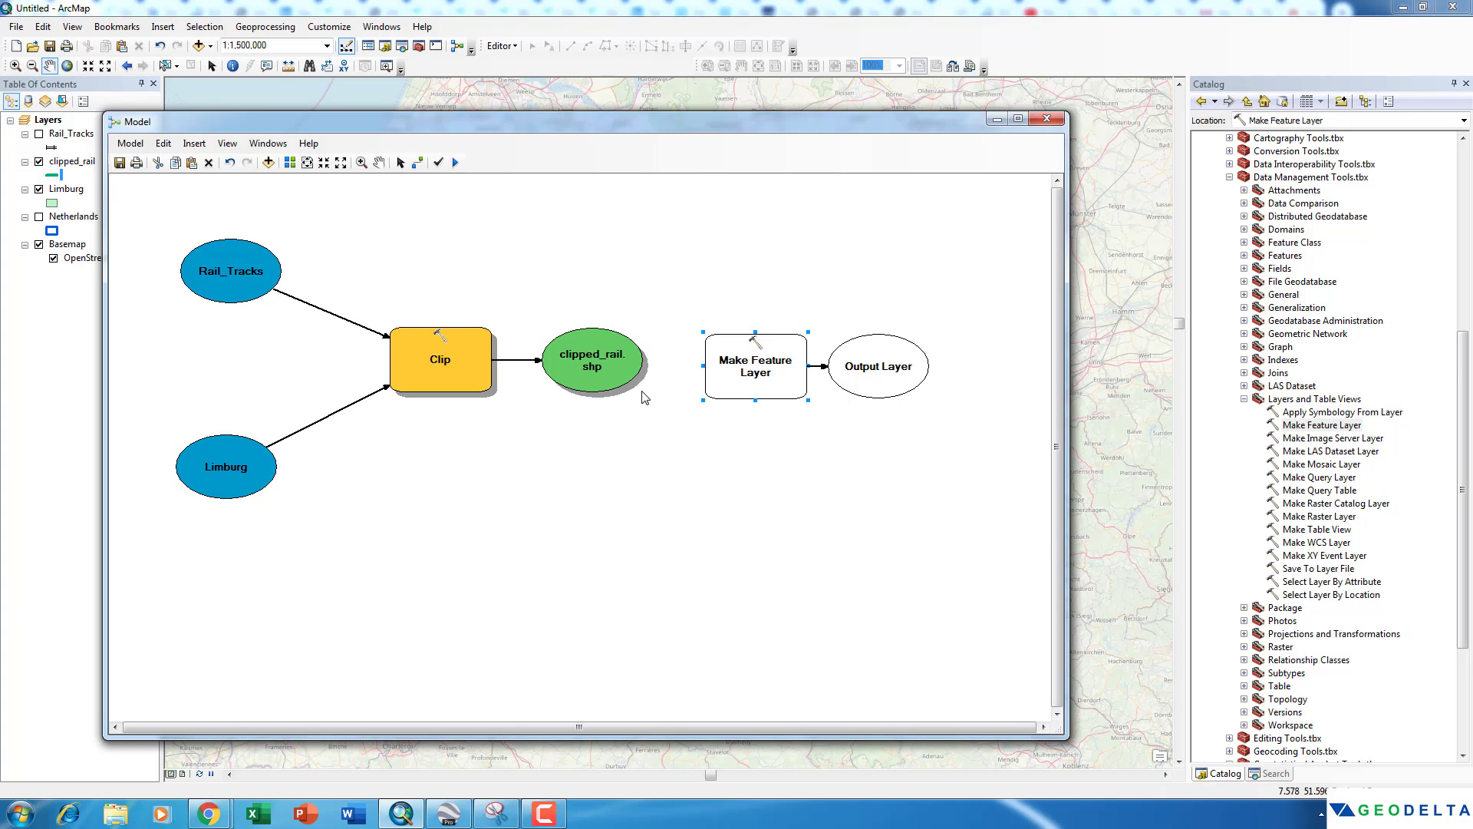
Connect clipped_rail.shp to the Make Feature Layer tool as its Input Features.
left_click(419, 165)
left_click(627, 361)
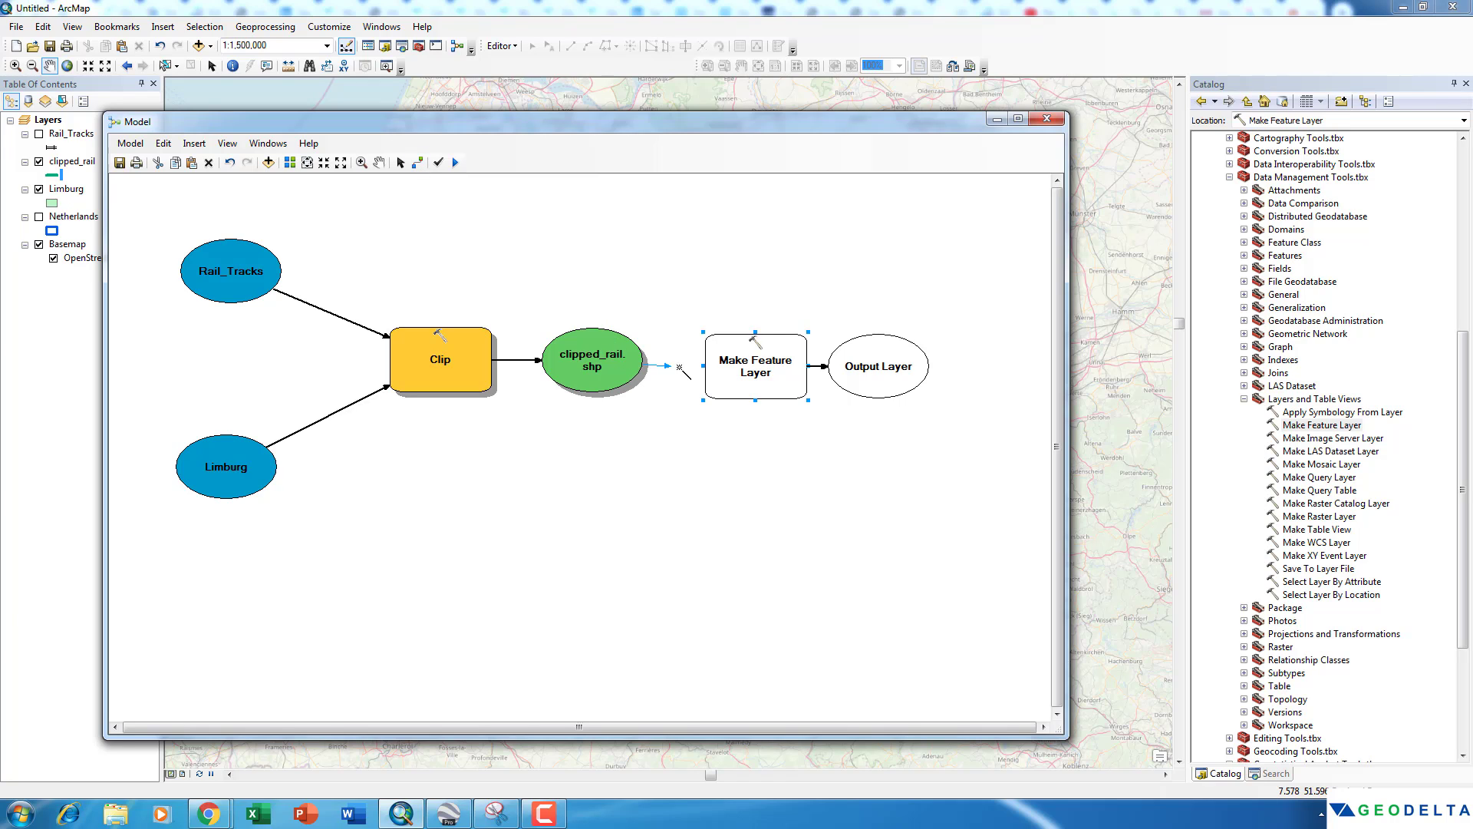
left_click(733, 364)
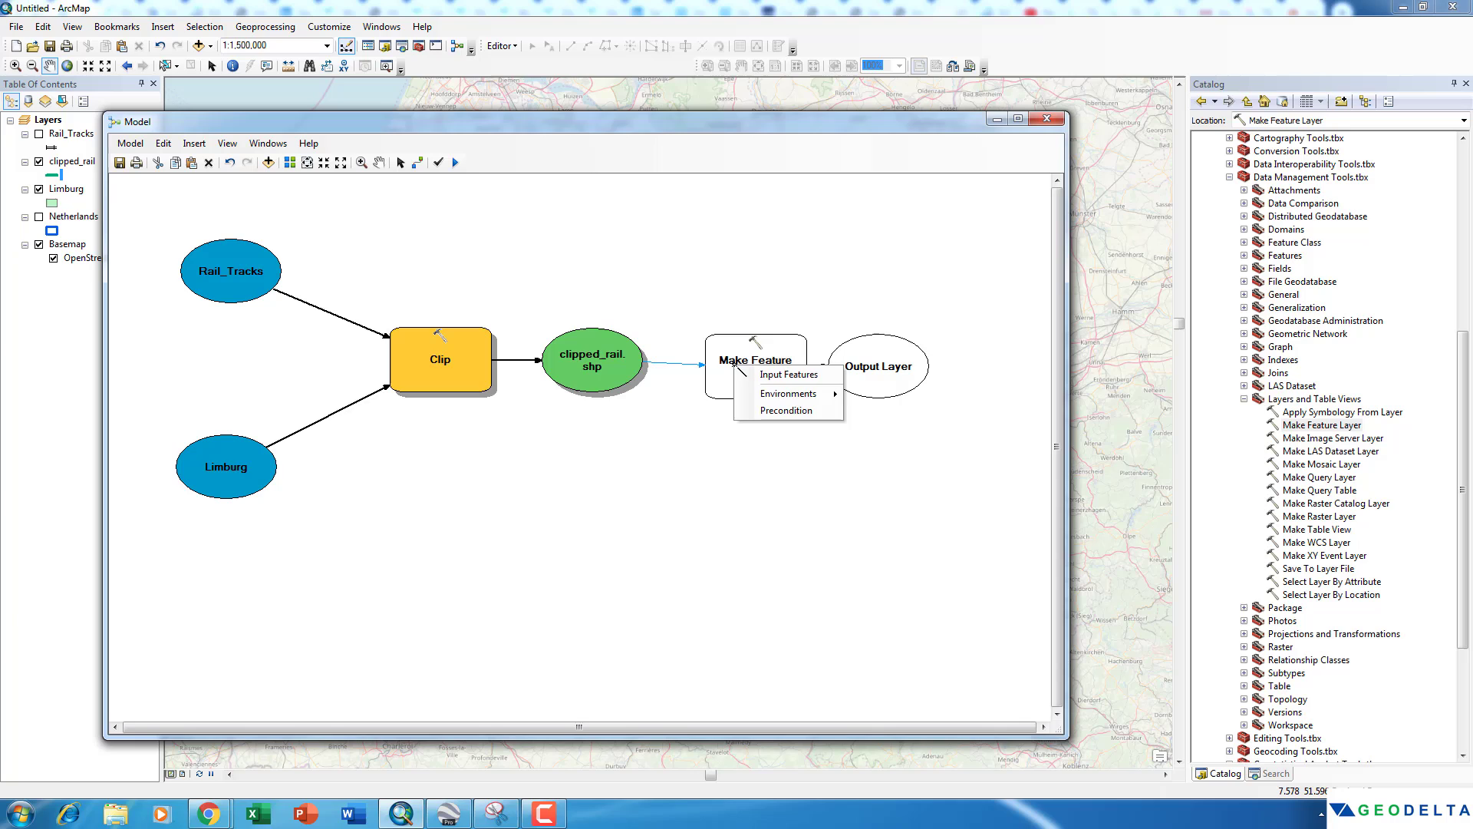
left_click(793, 376)
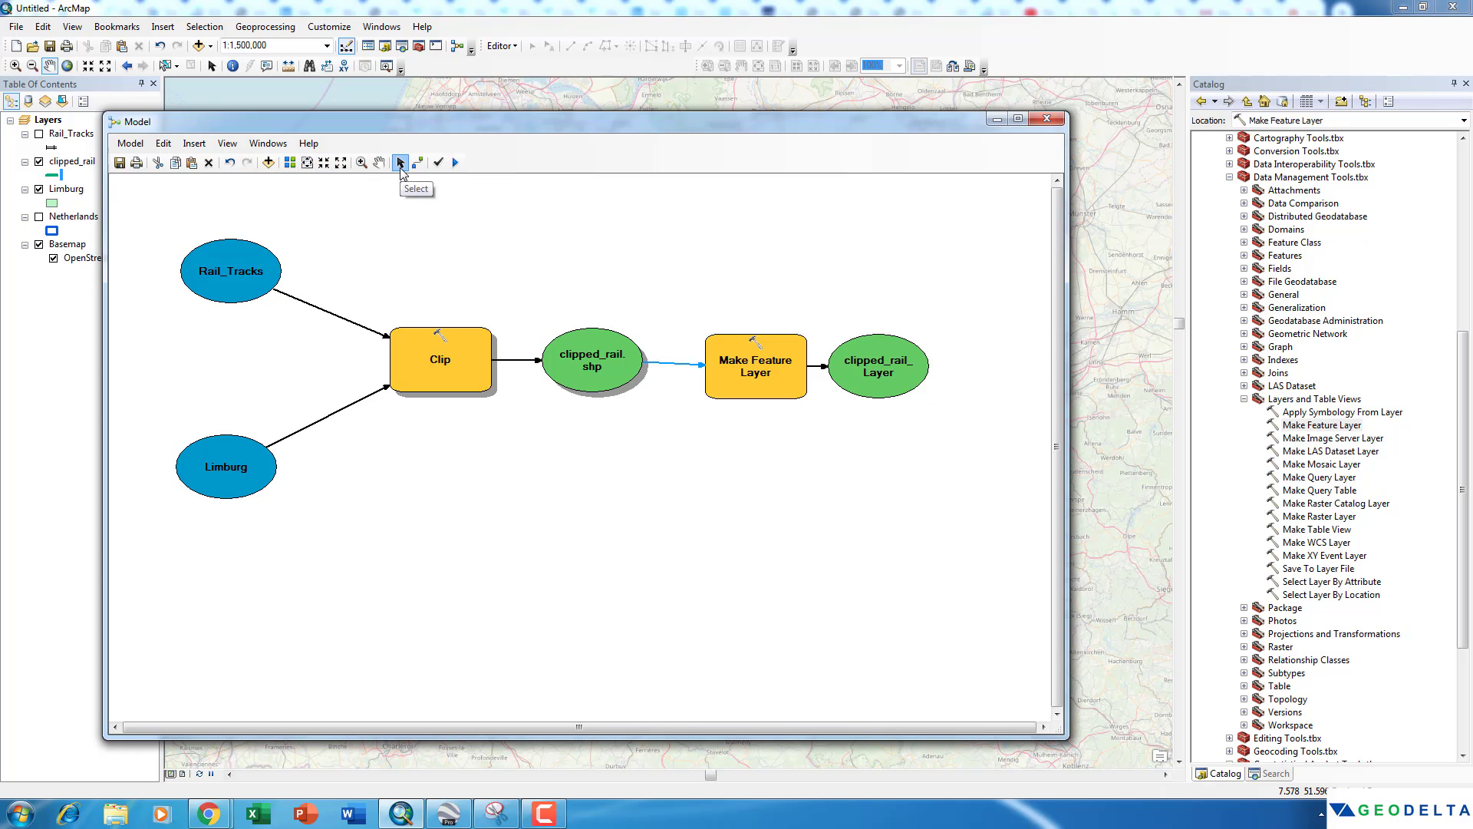
Set the Make Feature Layer output to clipped_rail_lyr.shp in the Model_Builder Outputs folder.
double_click(900, 371)
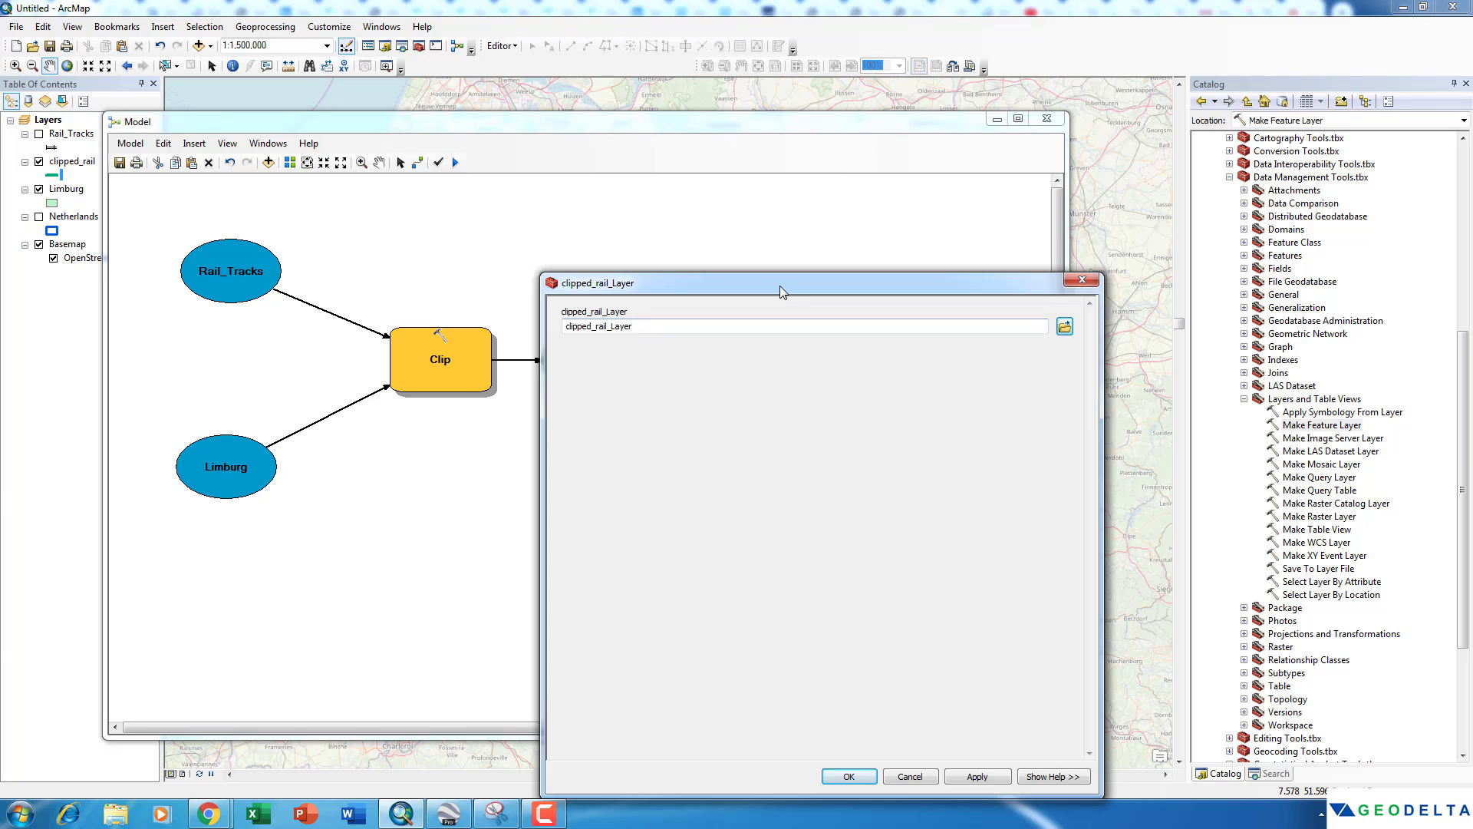
left_click_drag(780, 285, 765, 321)
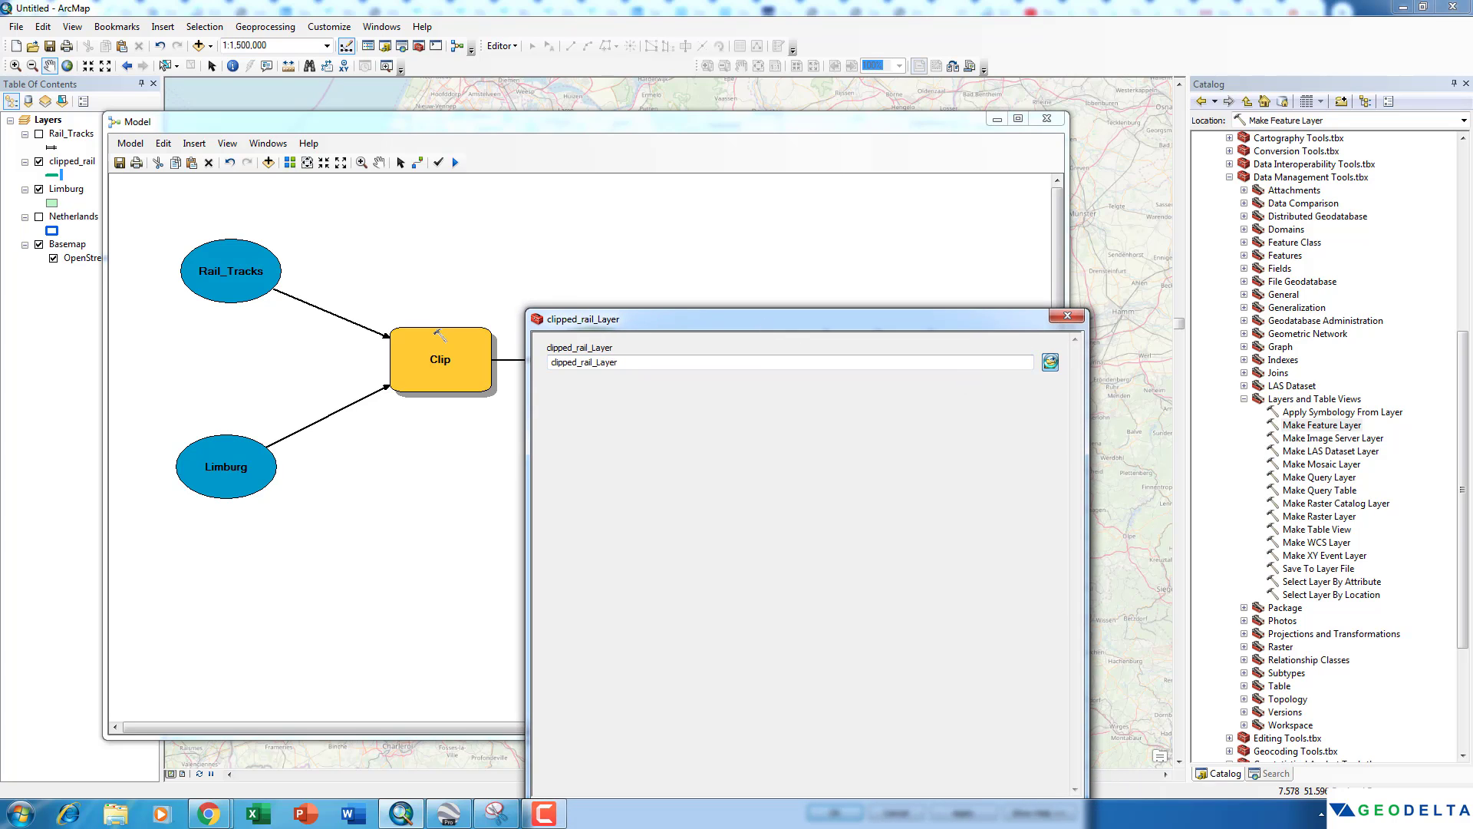
left_click(1049, 363)
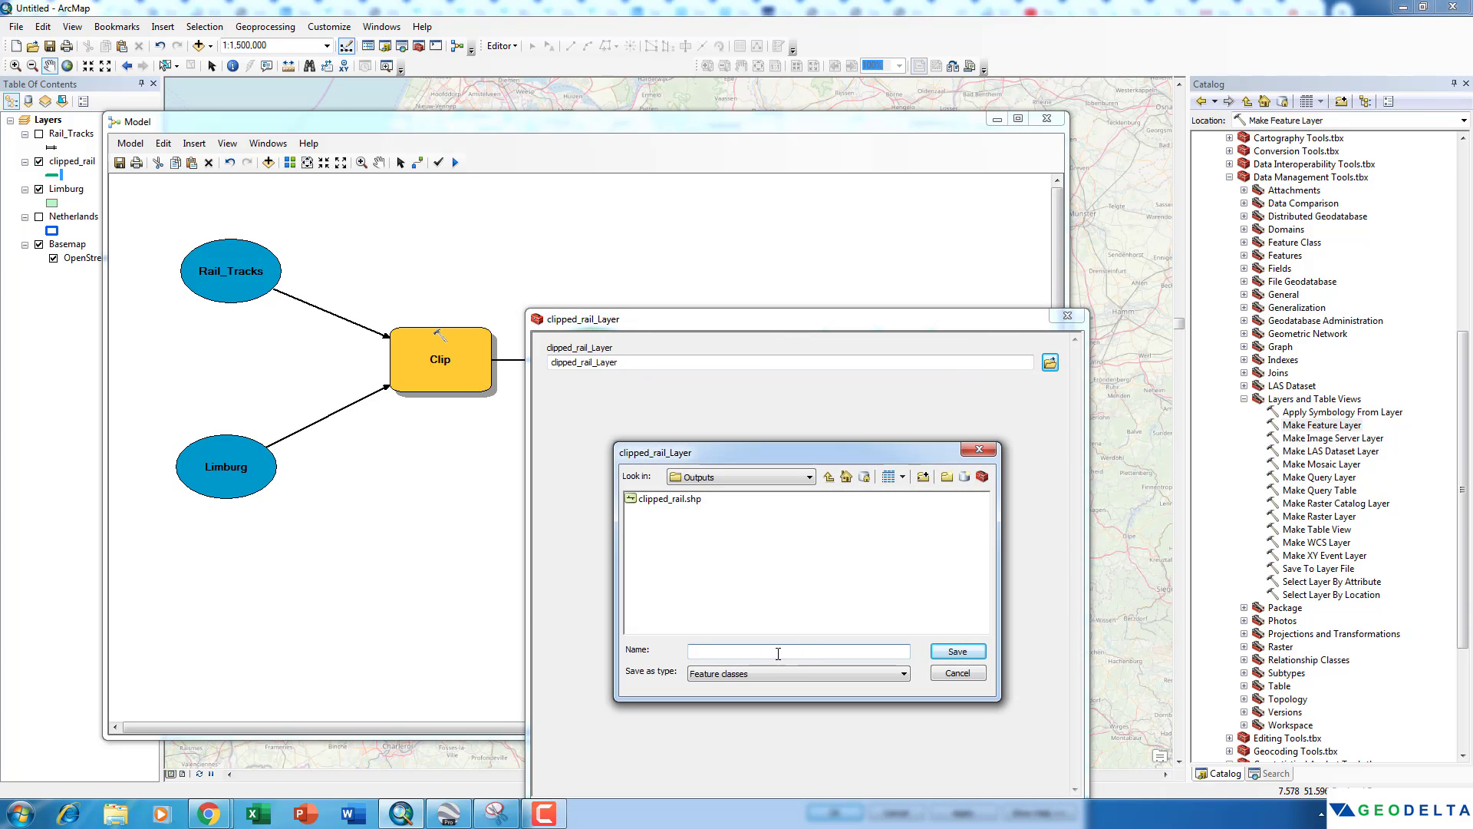
left_click(669, 500)
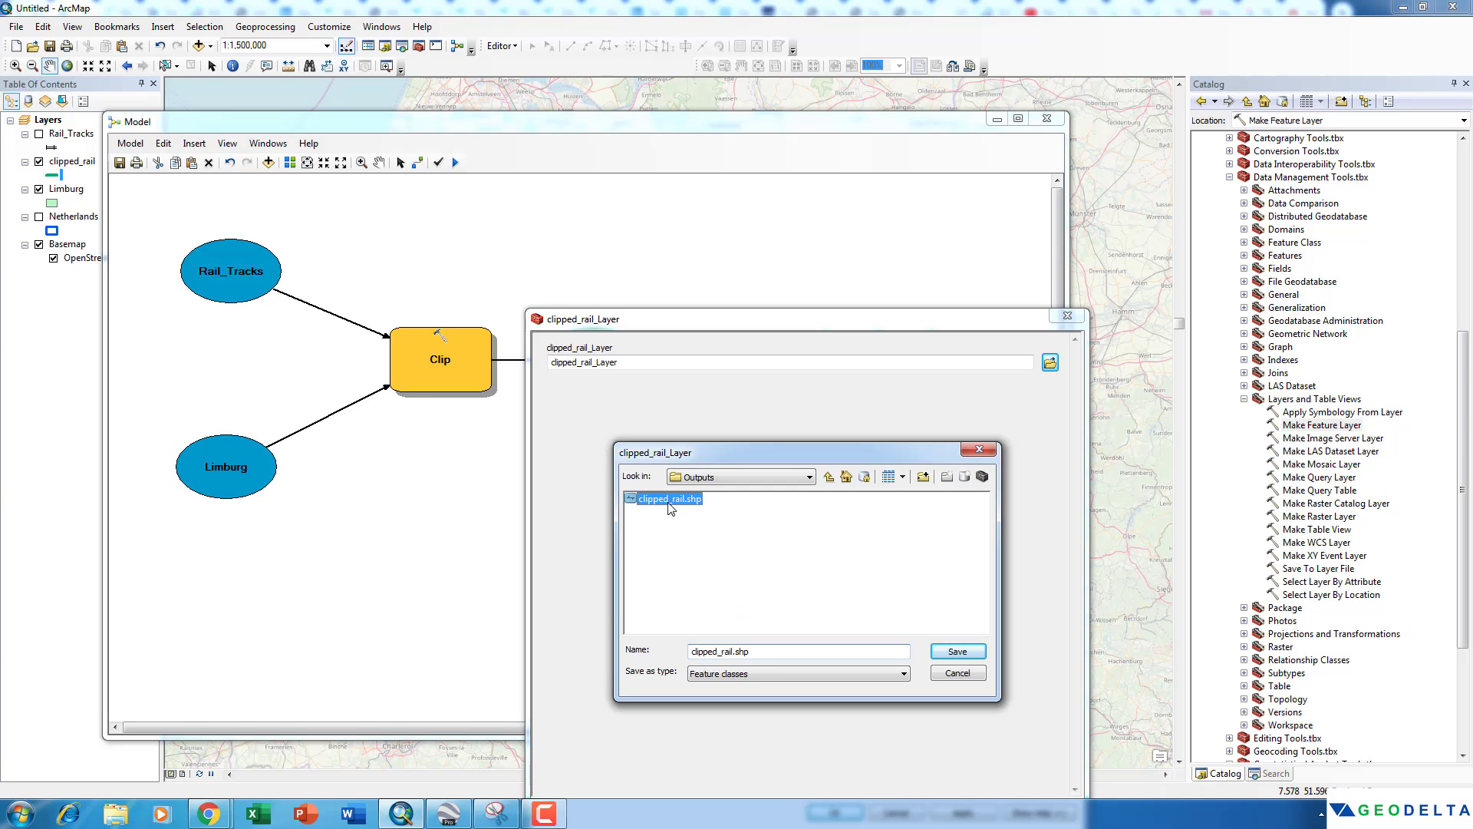
left_click(734, 651)
type("_l")
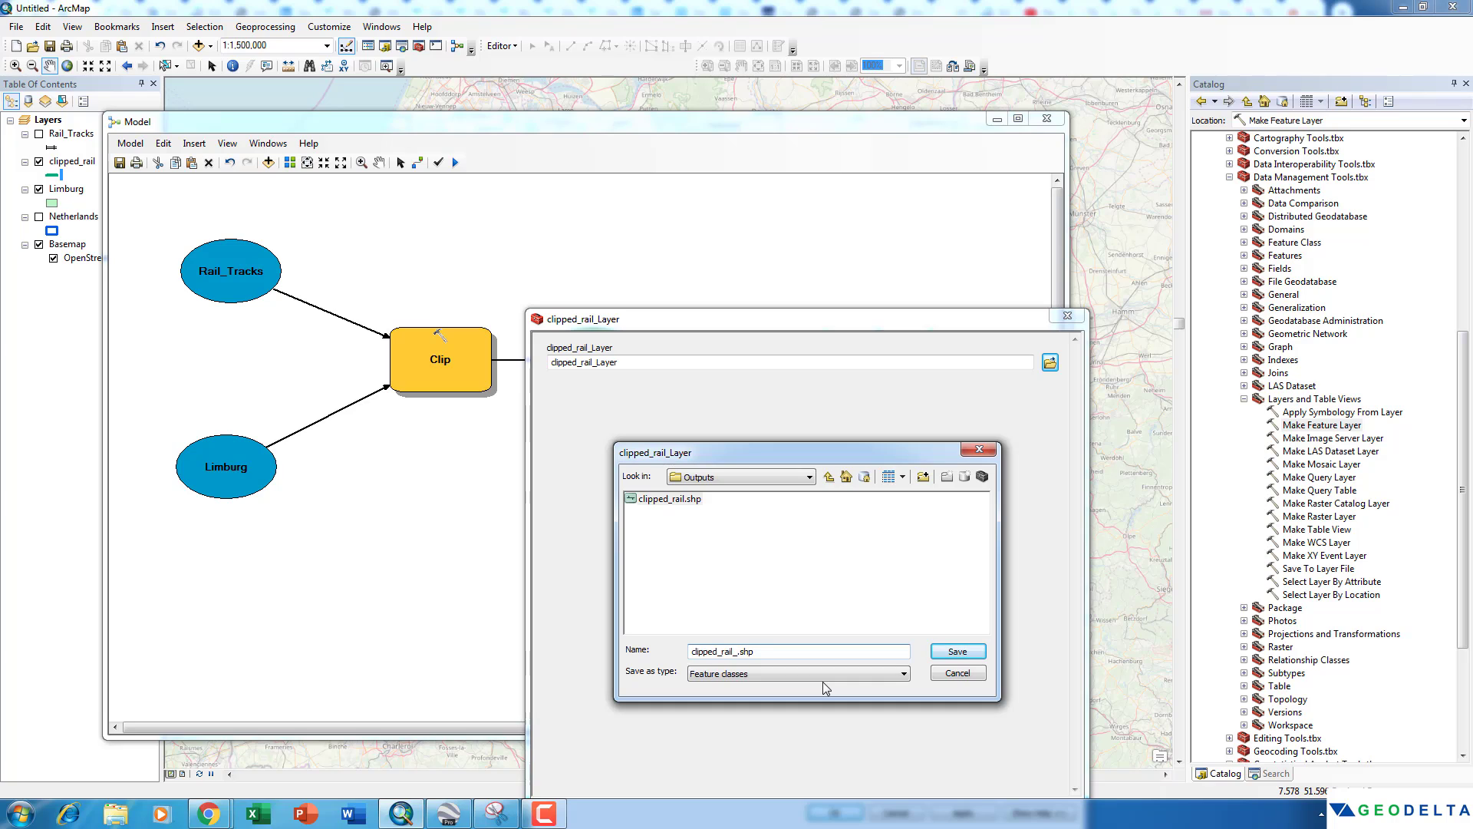
type("yr")
left_click(942, 650)
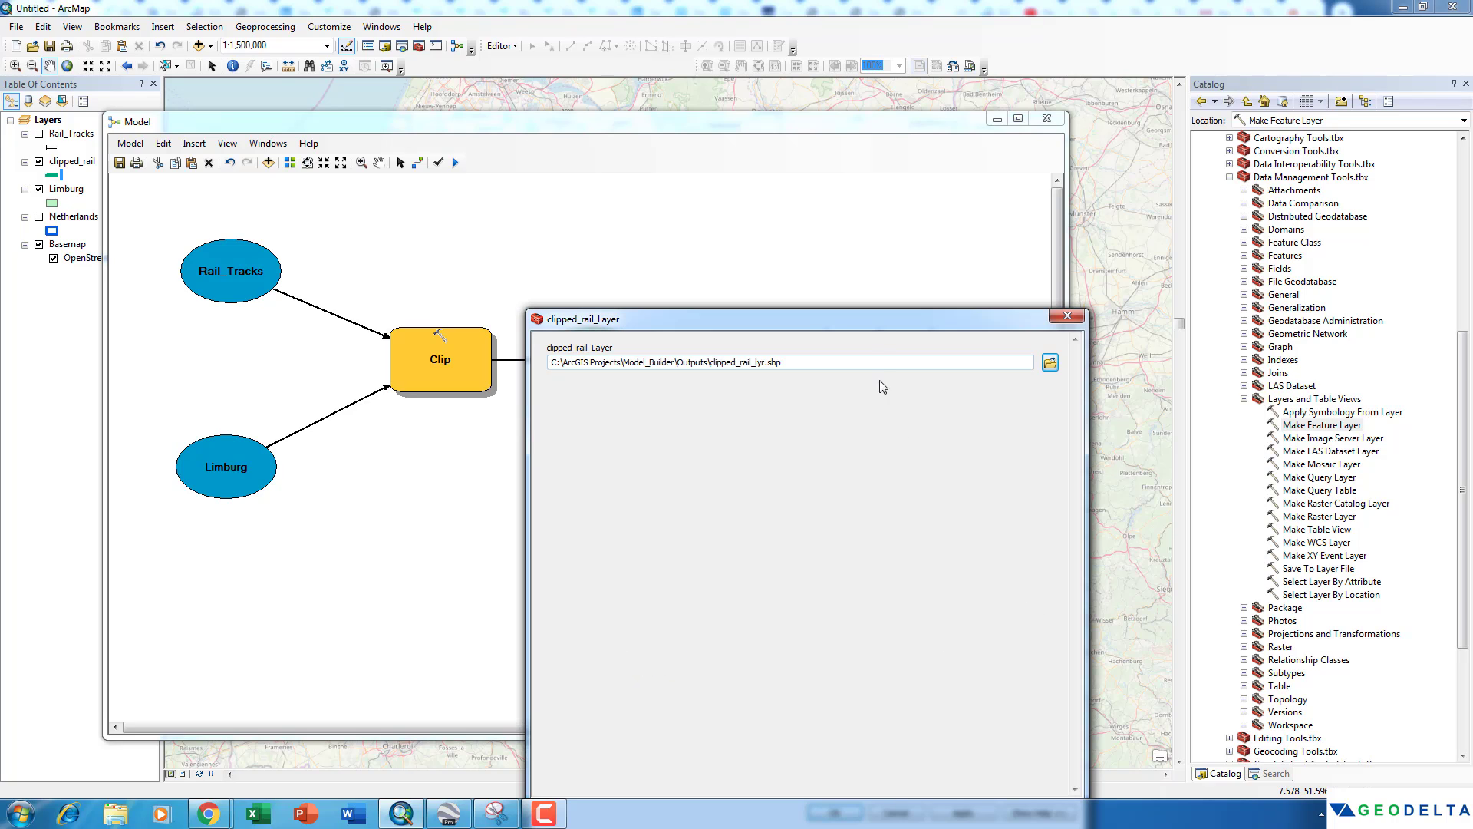
left_click_drag(844, 322, 798, 218)
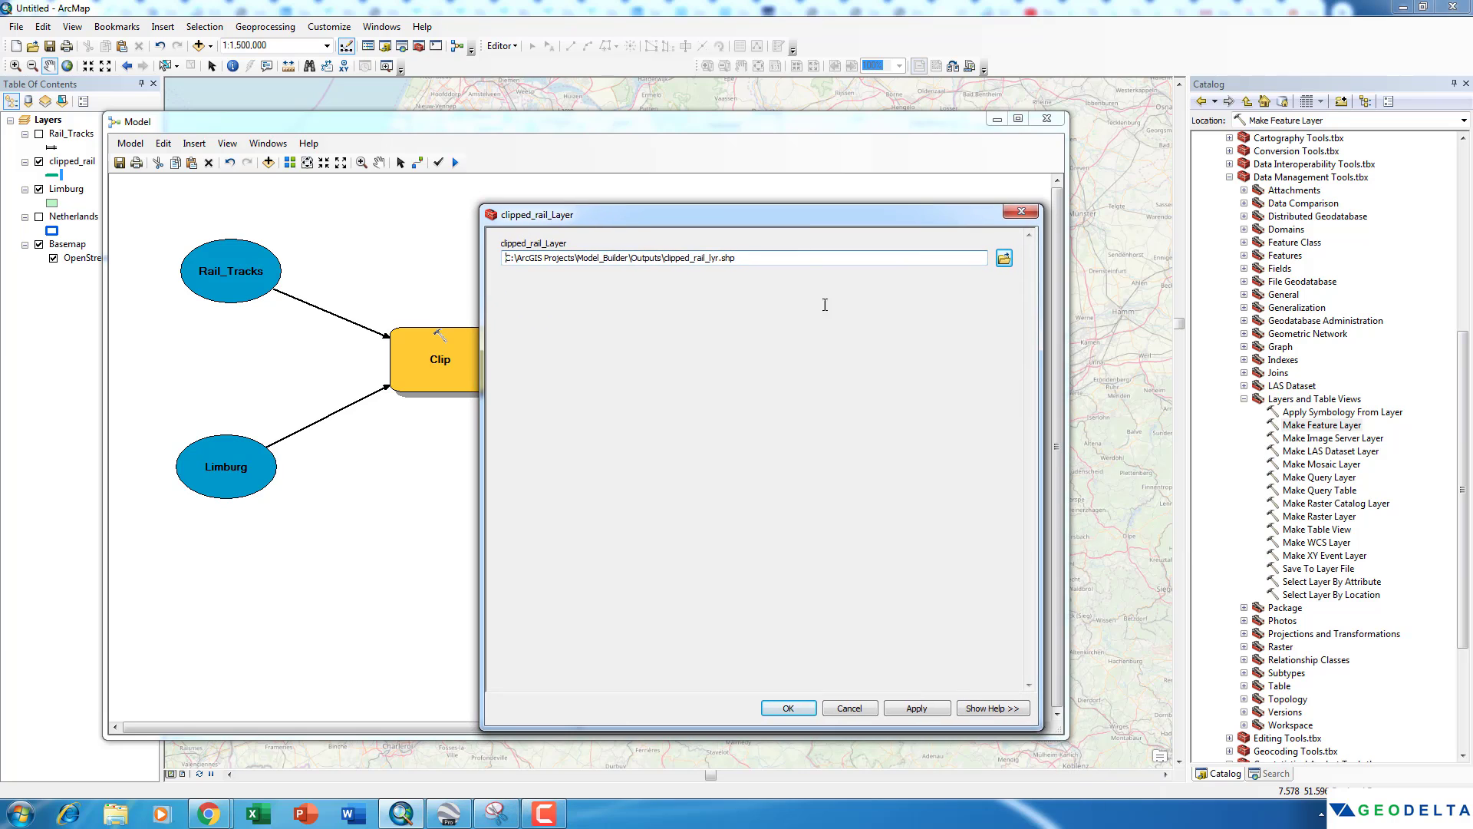
left_click(813, 710)
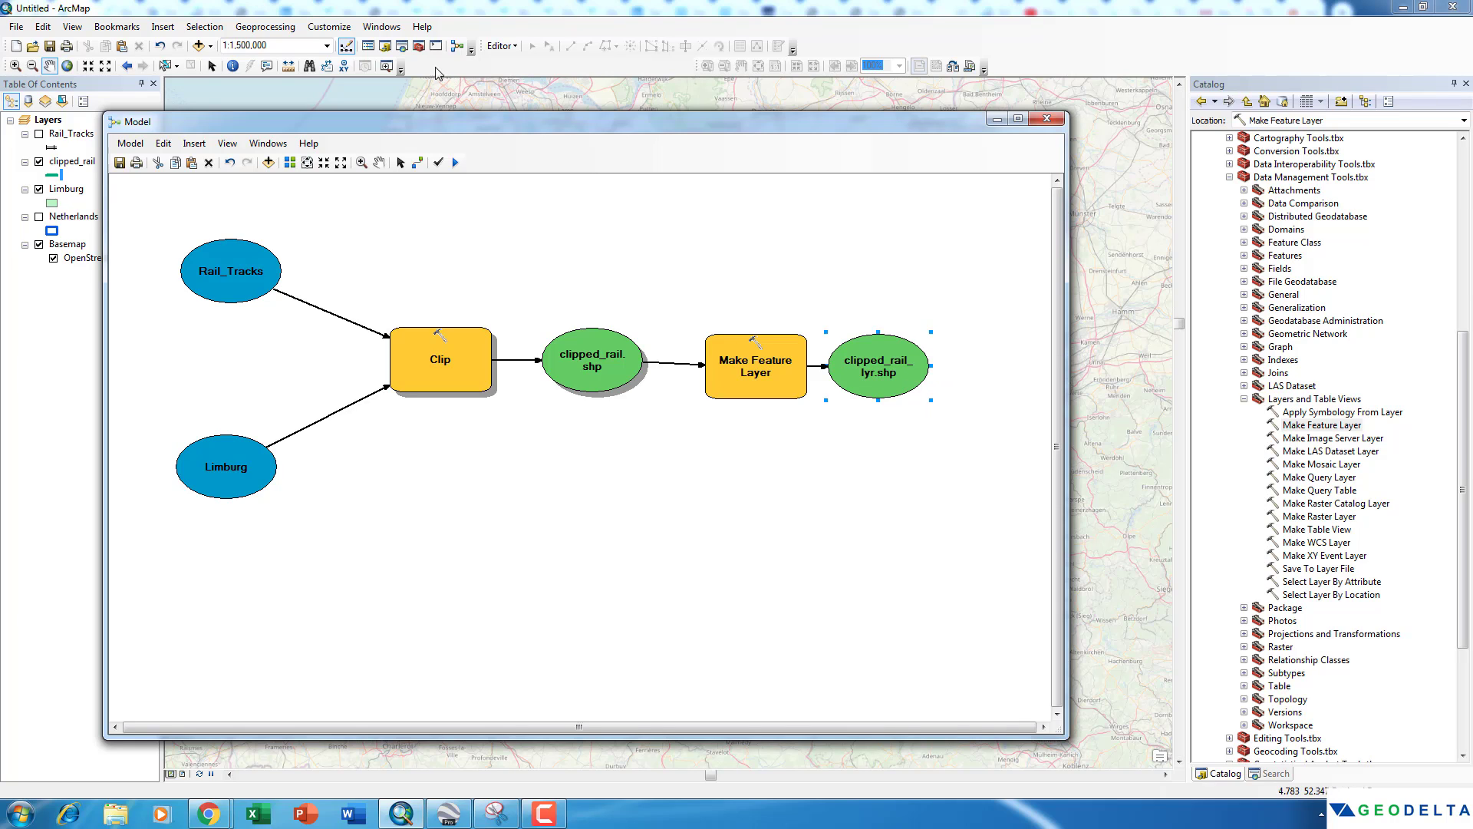
Search for "layer to kmz" and add the Layer To KML tool to the model below the Make Feature Layer tool.
left_click(401, 46)
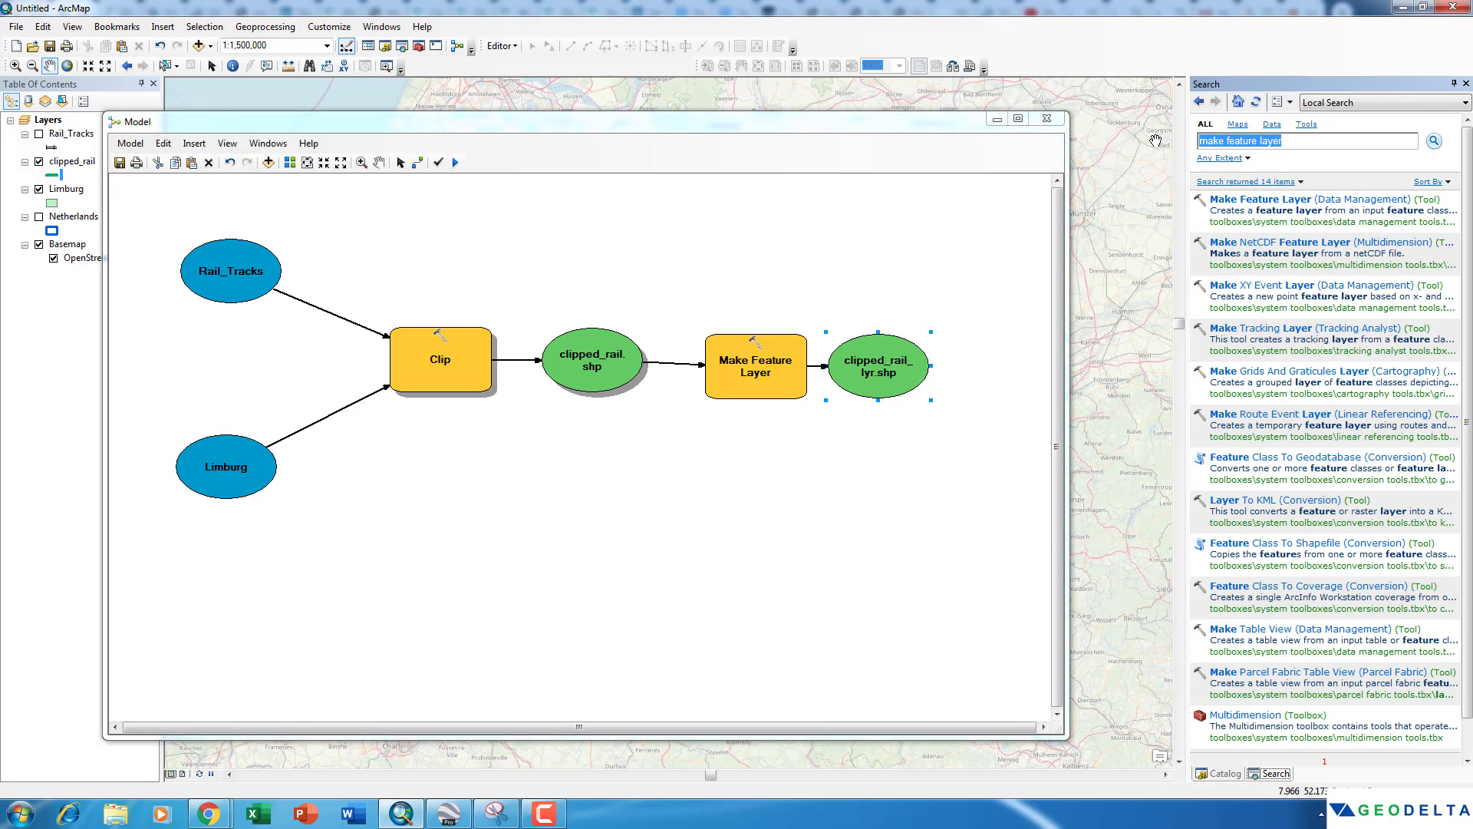
type("layer to kmz")
key("Return")
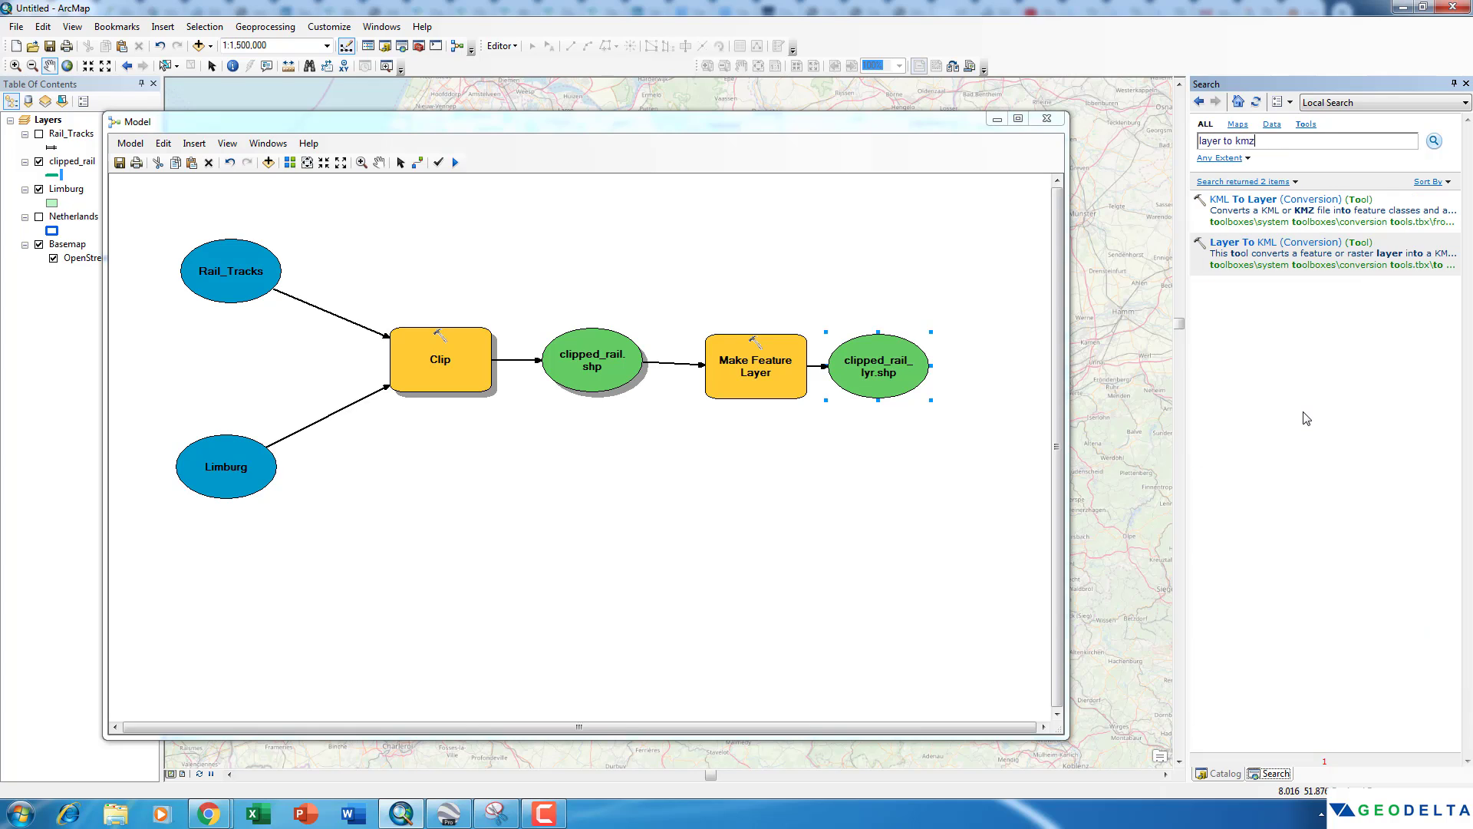
left_click(1250, 266)
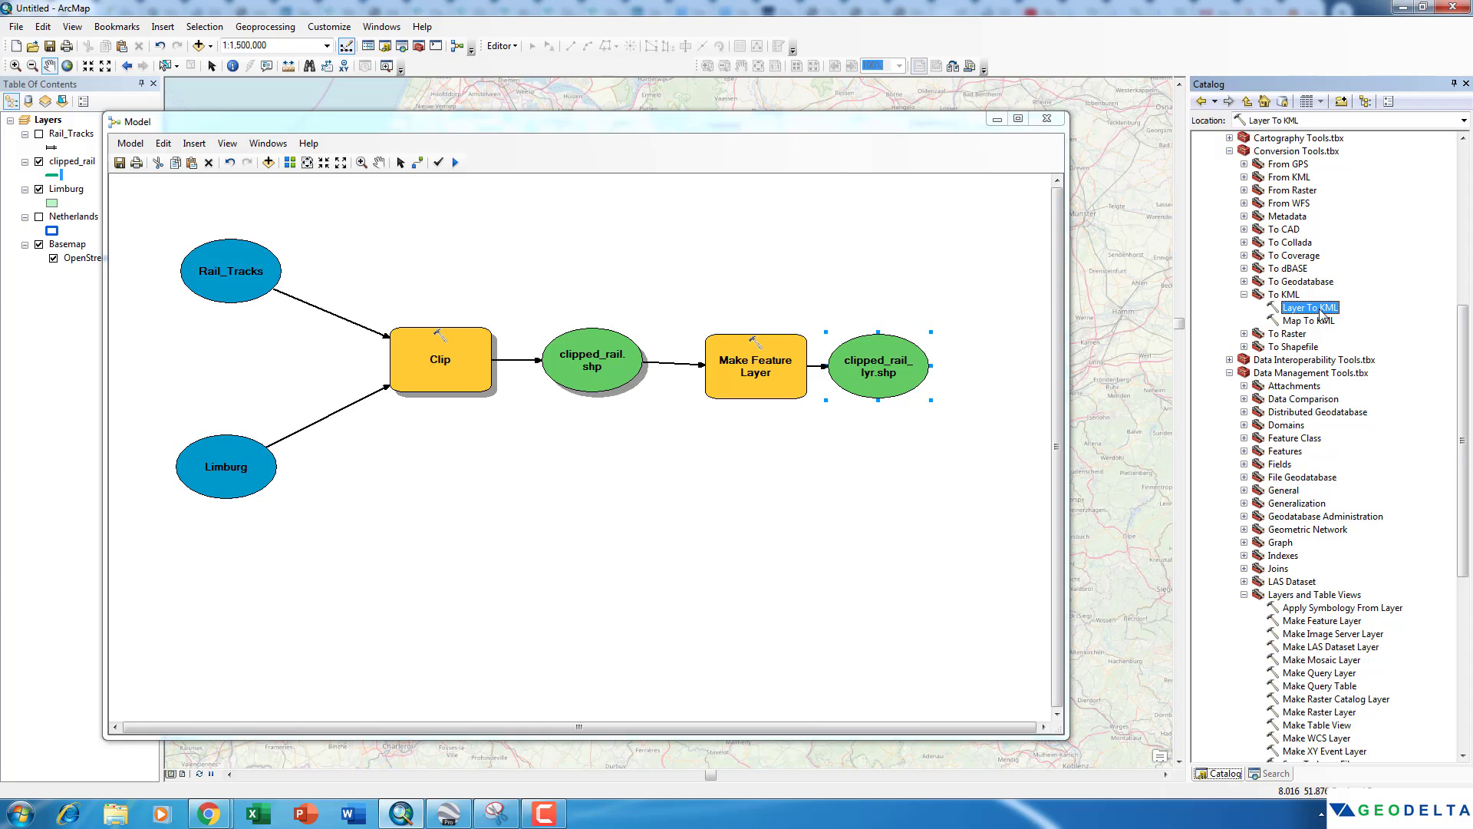
left_click_drag(1321, 315, 693, 587)
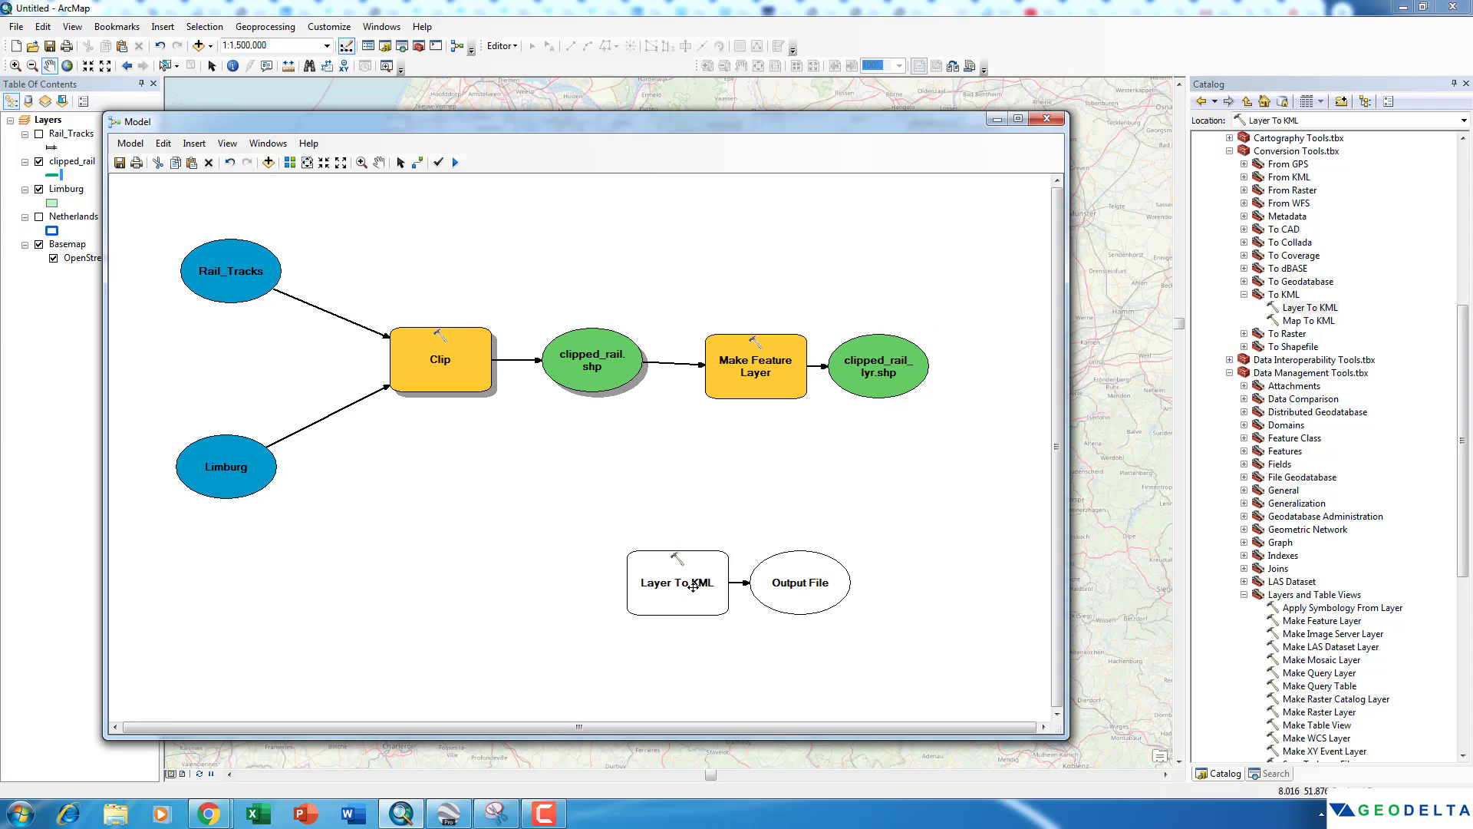
Check the Layer To KML parameters and connect clipped_rail_lyr.shp to the tool as its Layer input.
double_click(690, 586)
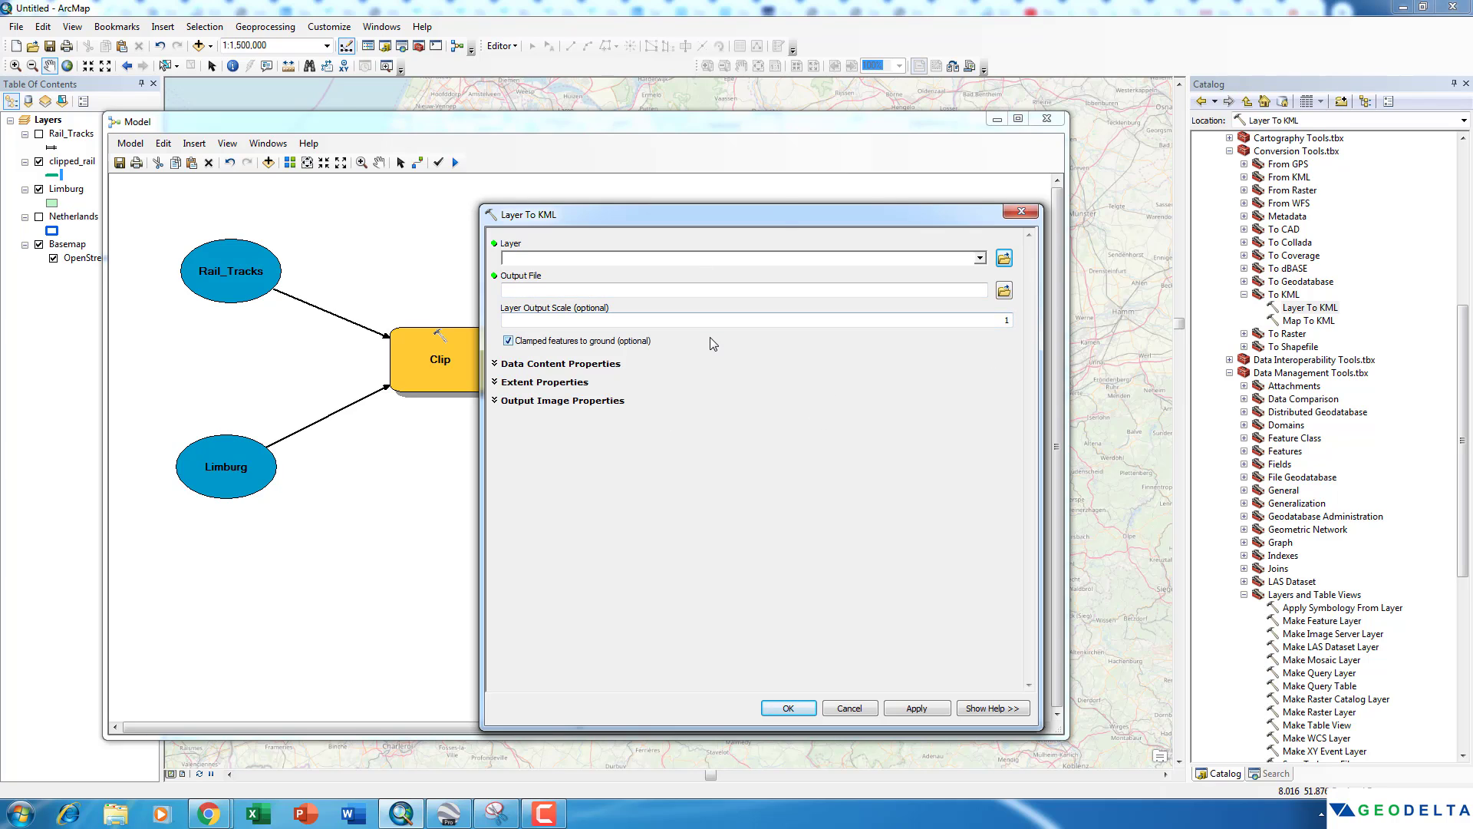
left_click(1021, 212)
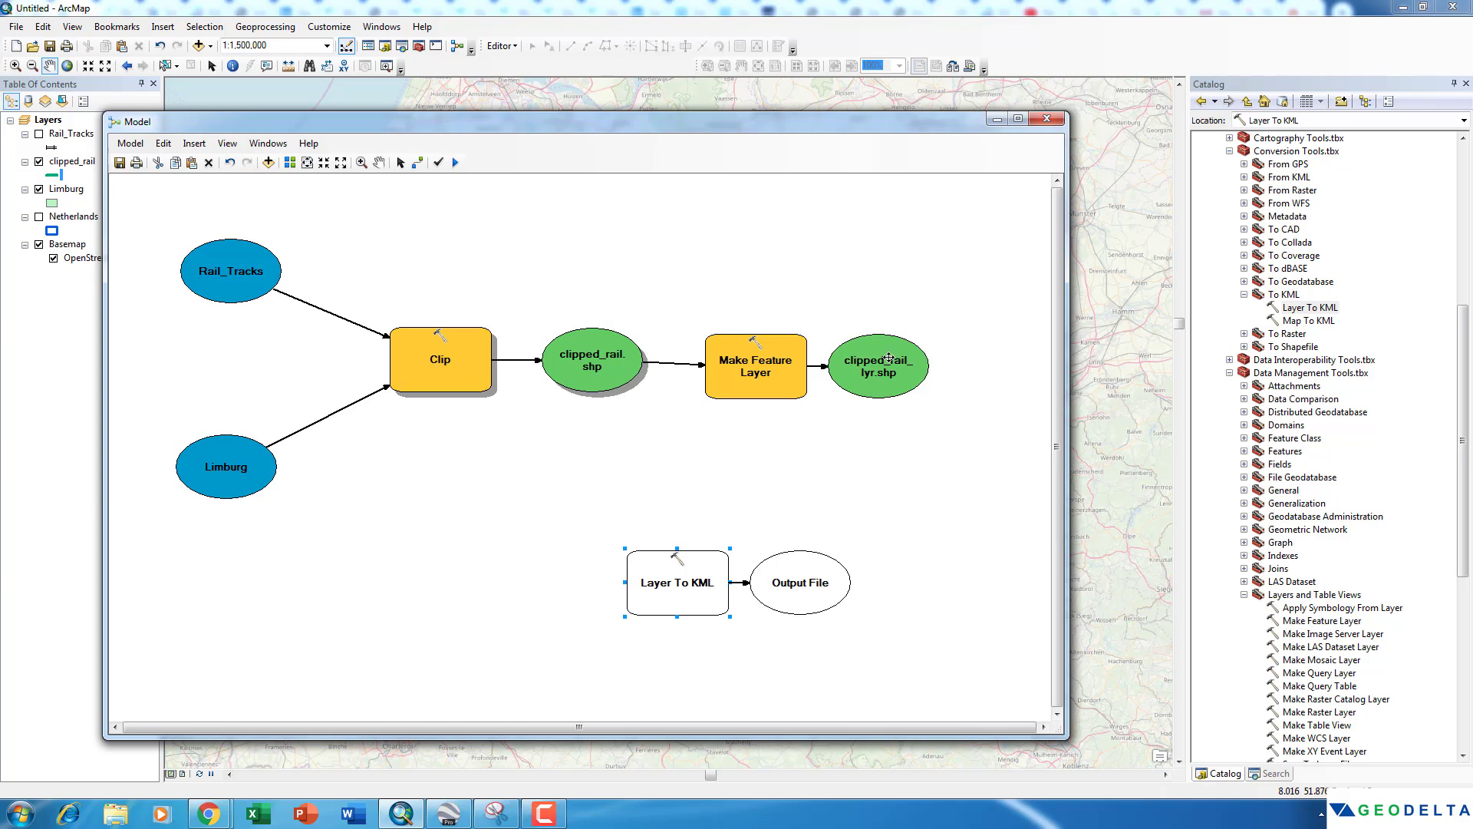
mouse_move(890, 366)
left_click(418, 163)
left_click(876, 391)
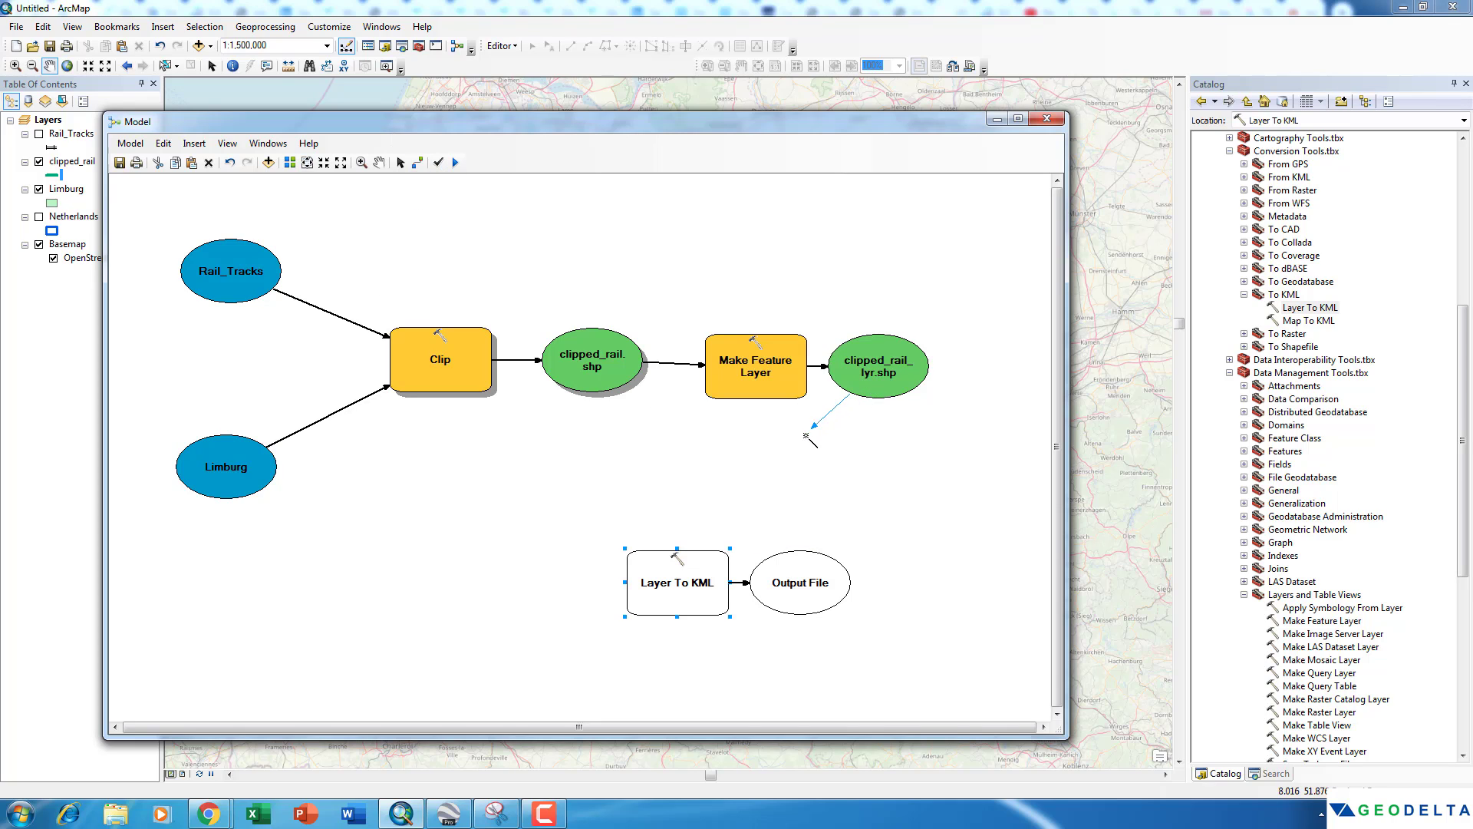
left_click(672, 569)
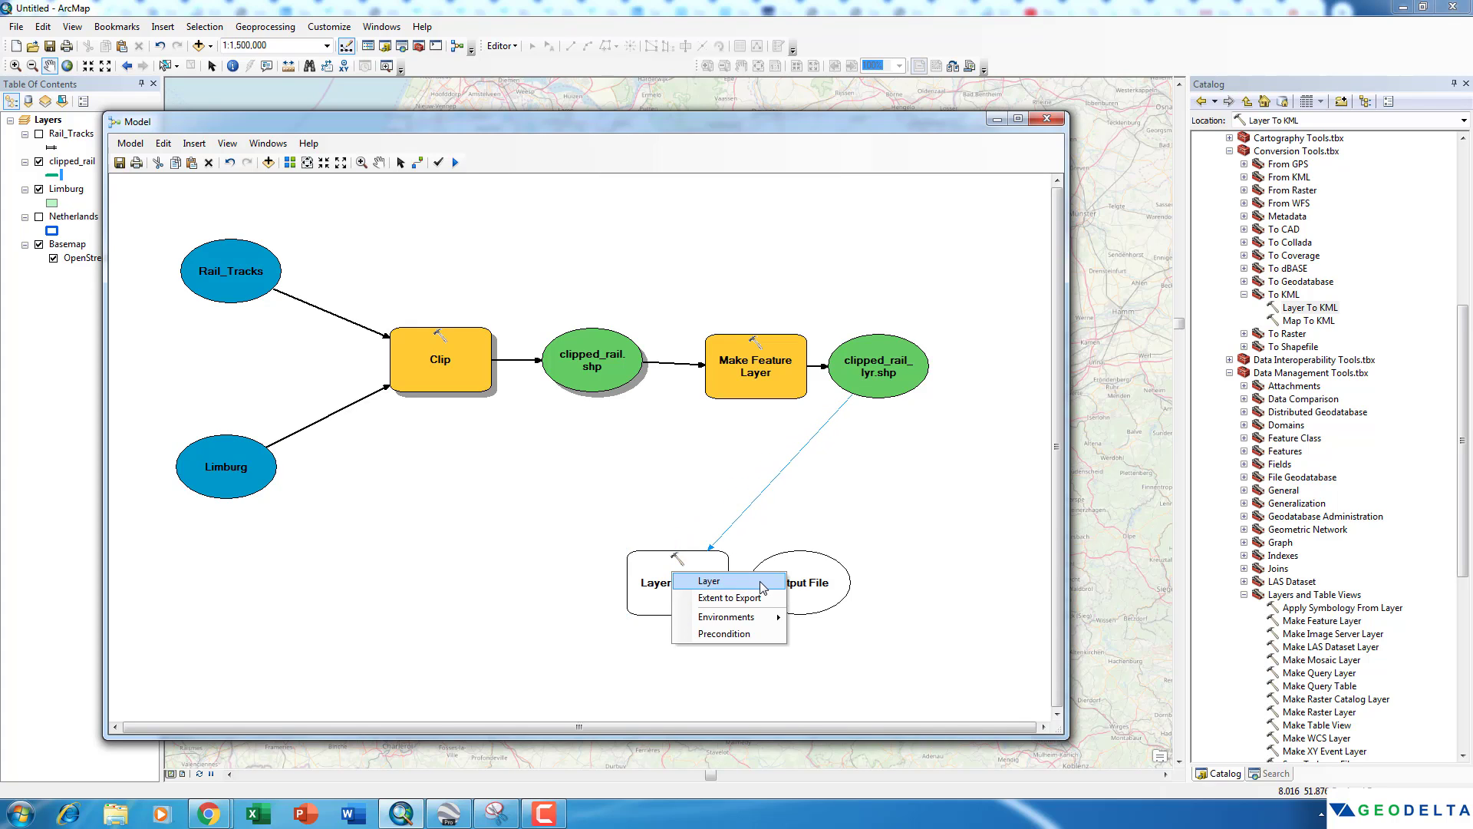
left_click(708, 582)
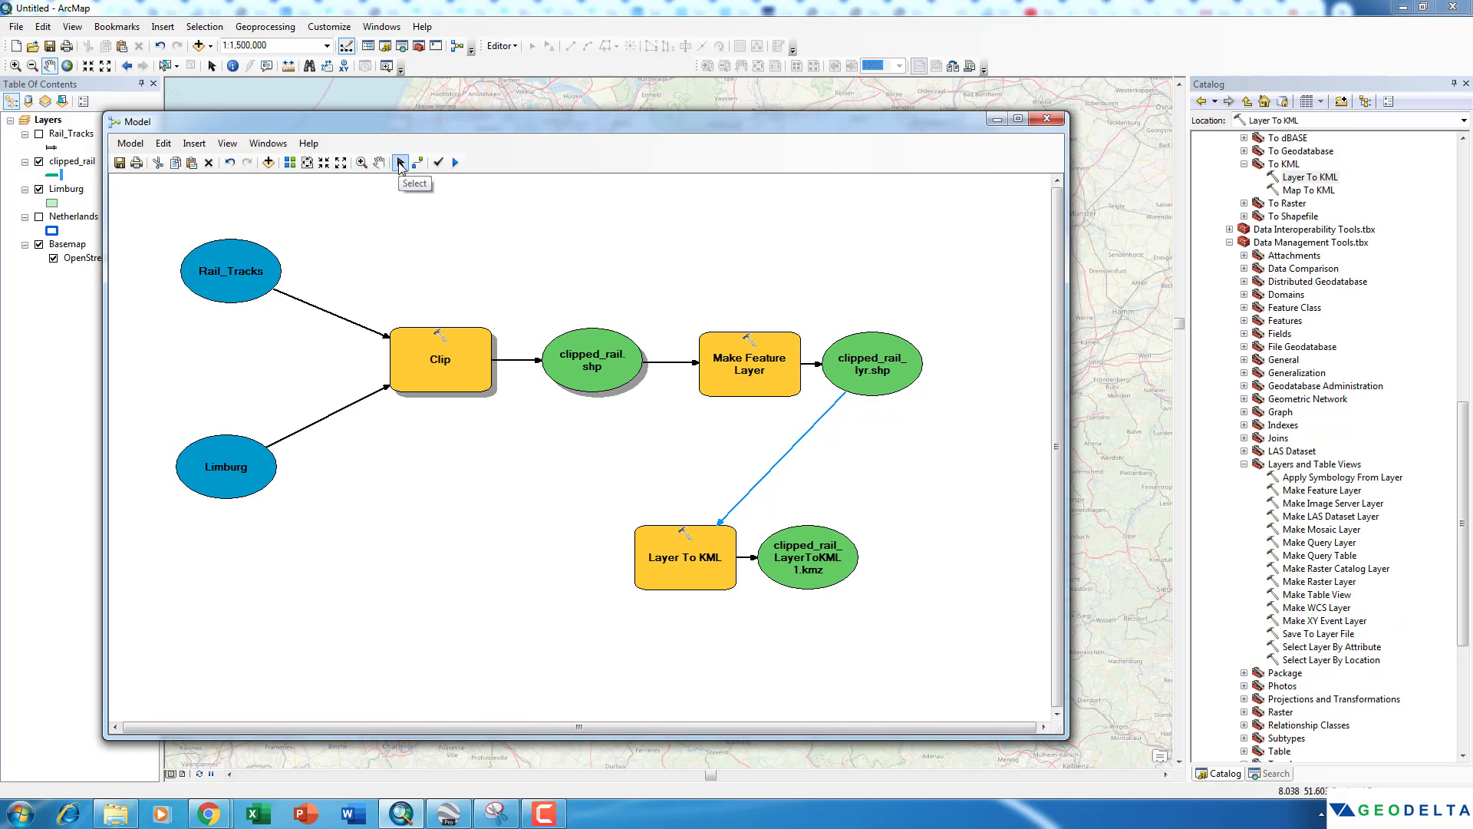
Set the Layer To KML output to clipped_rail.kmz in the Model_Builder Outputs folder.
double_click(821, 572)
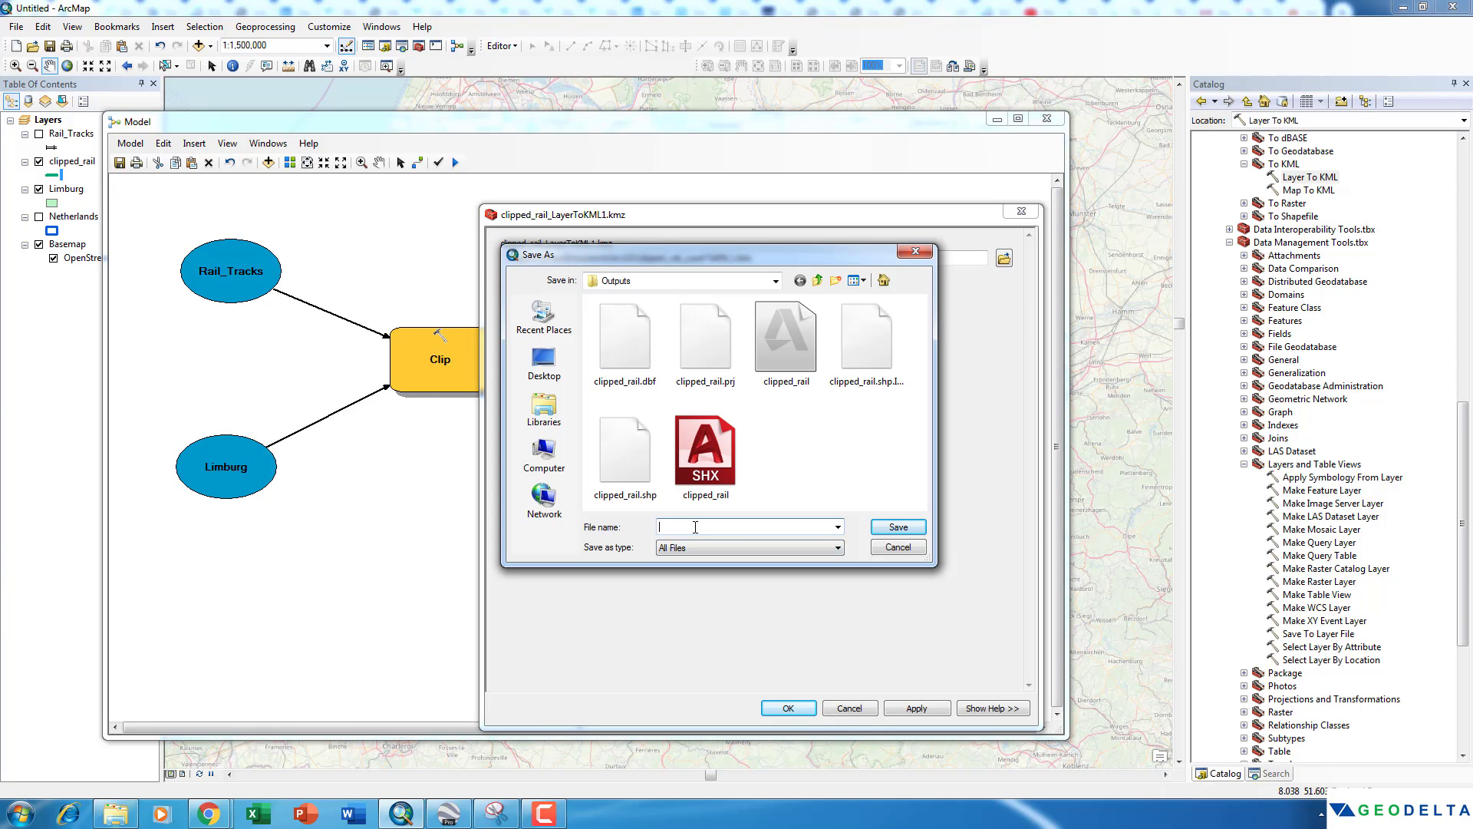
type("clipped_rail.")
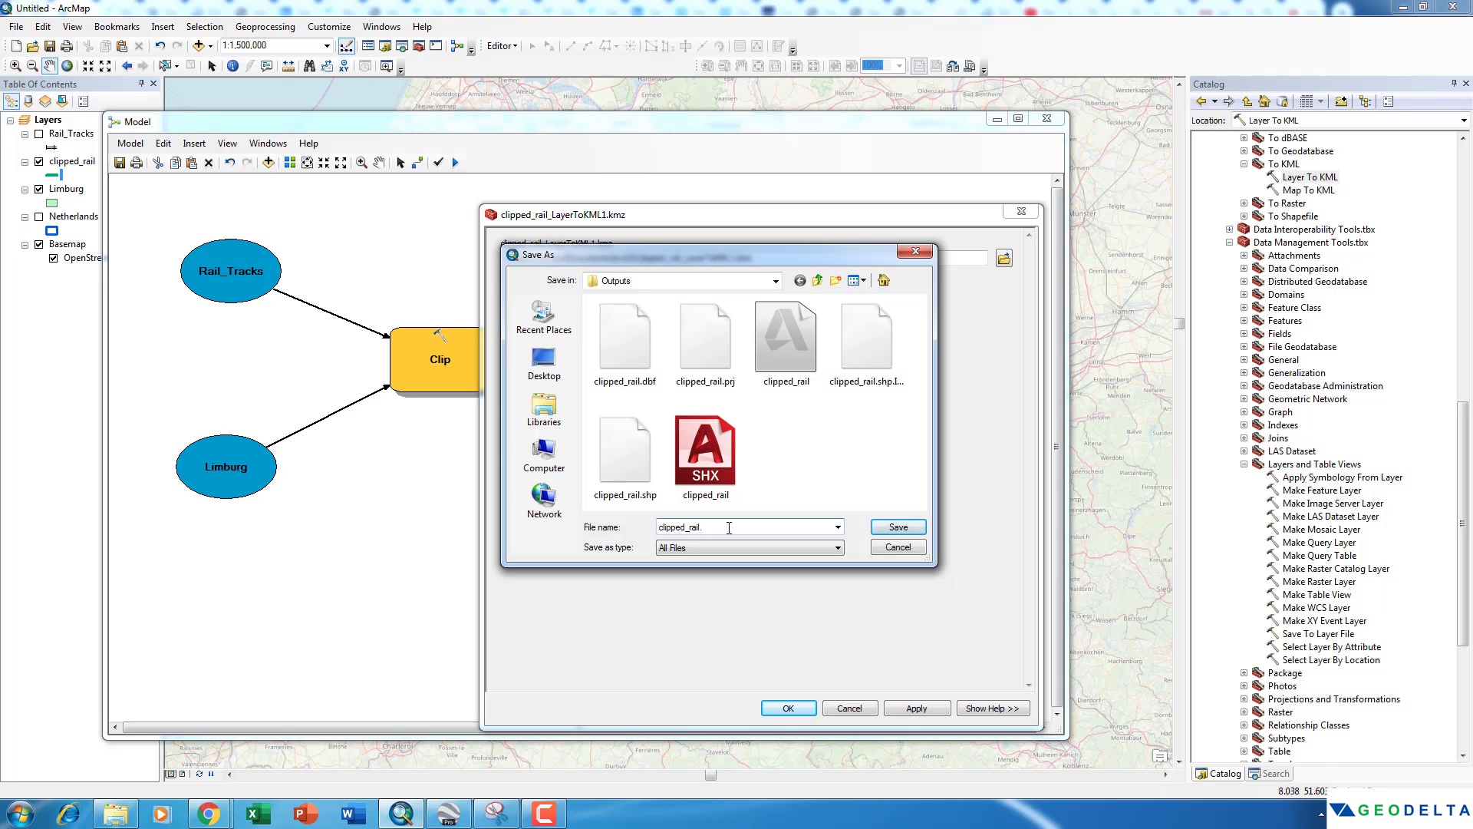
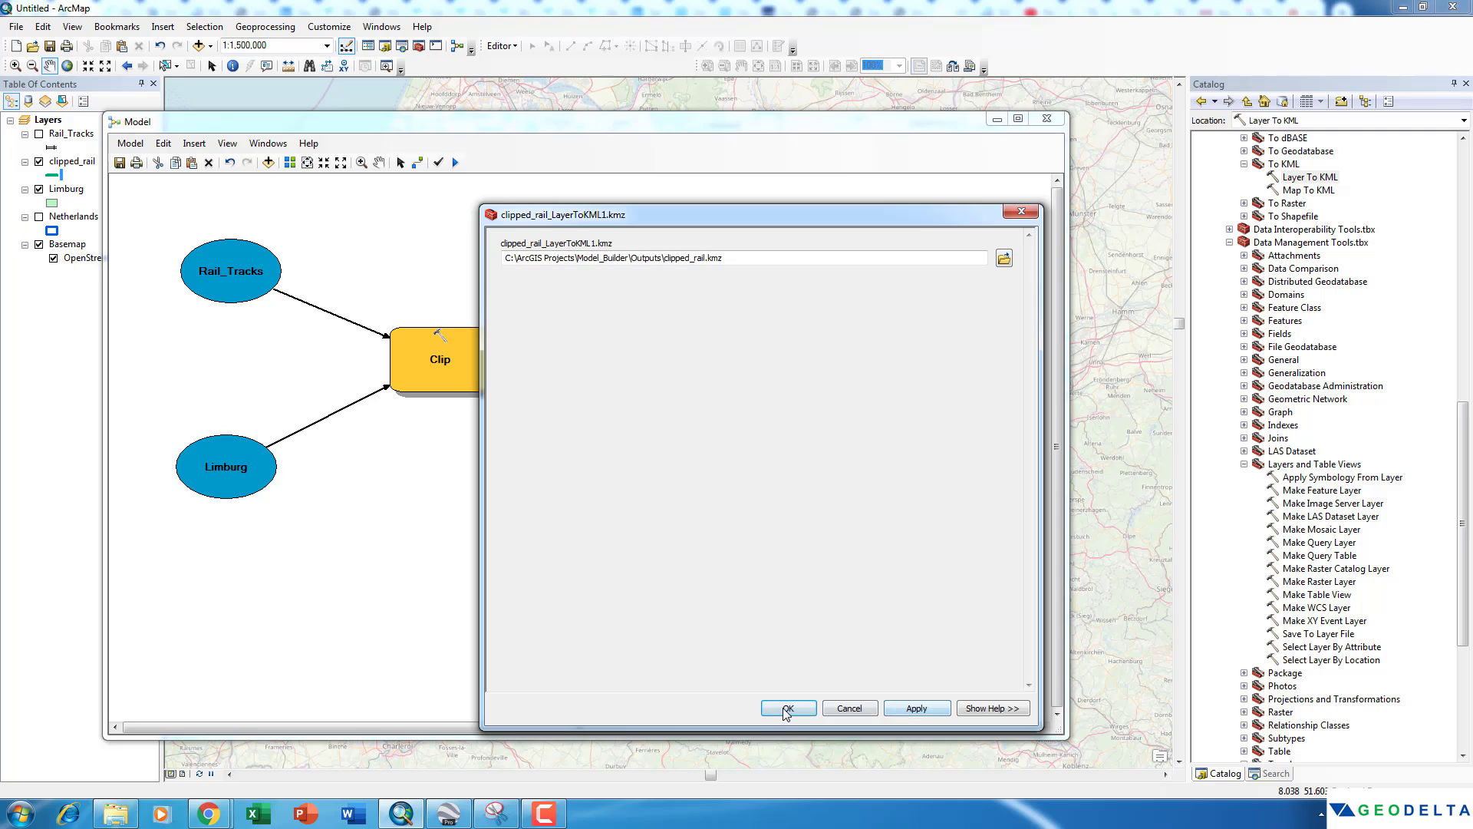
left_click(768, 712)
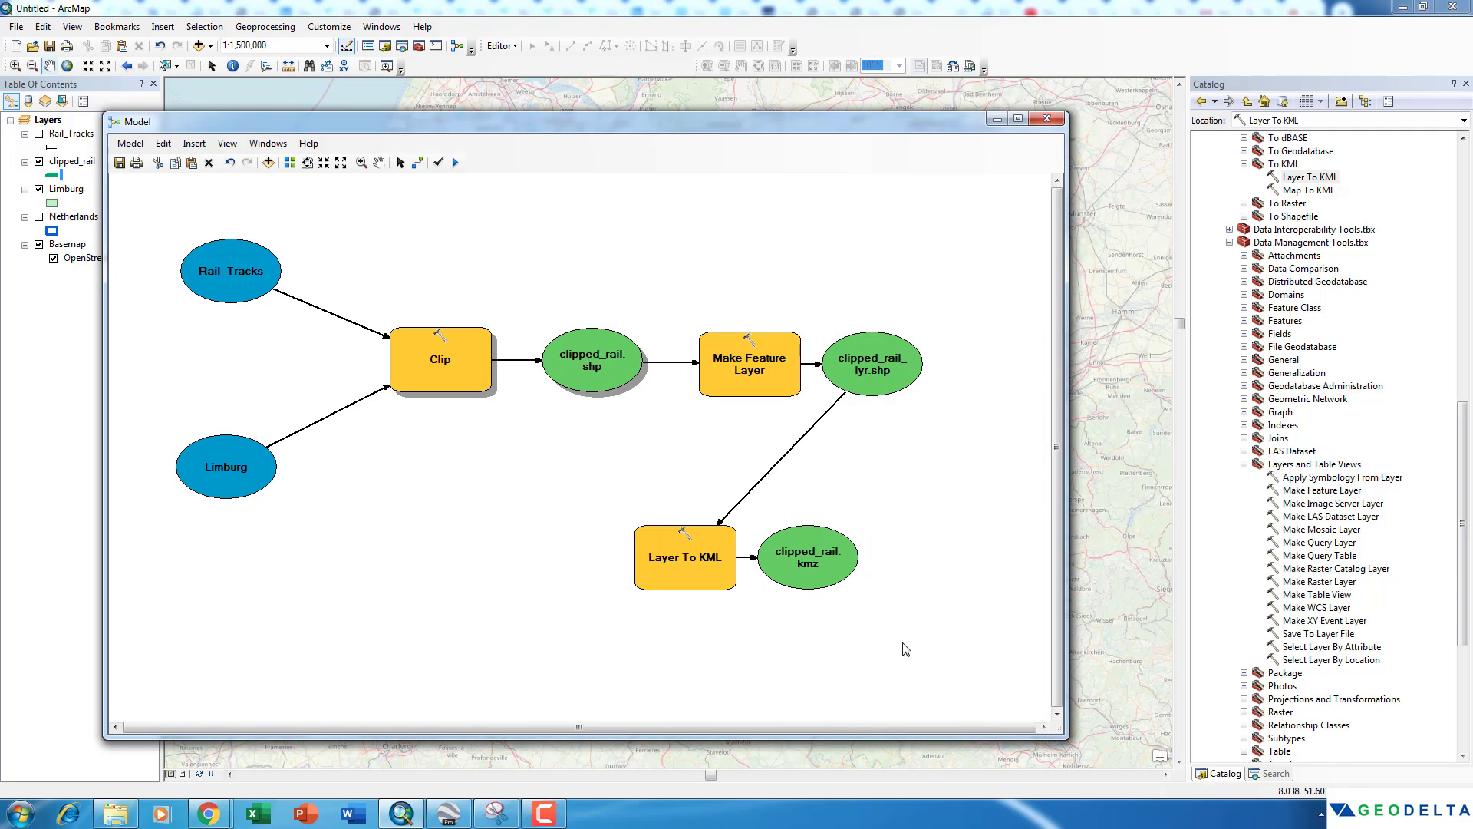
Run the whole model and close its progress dialog when the run ends.
left_click(457, 163)
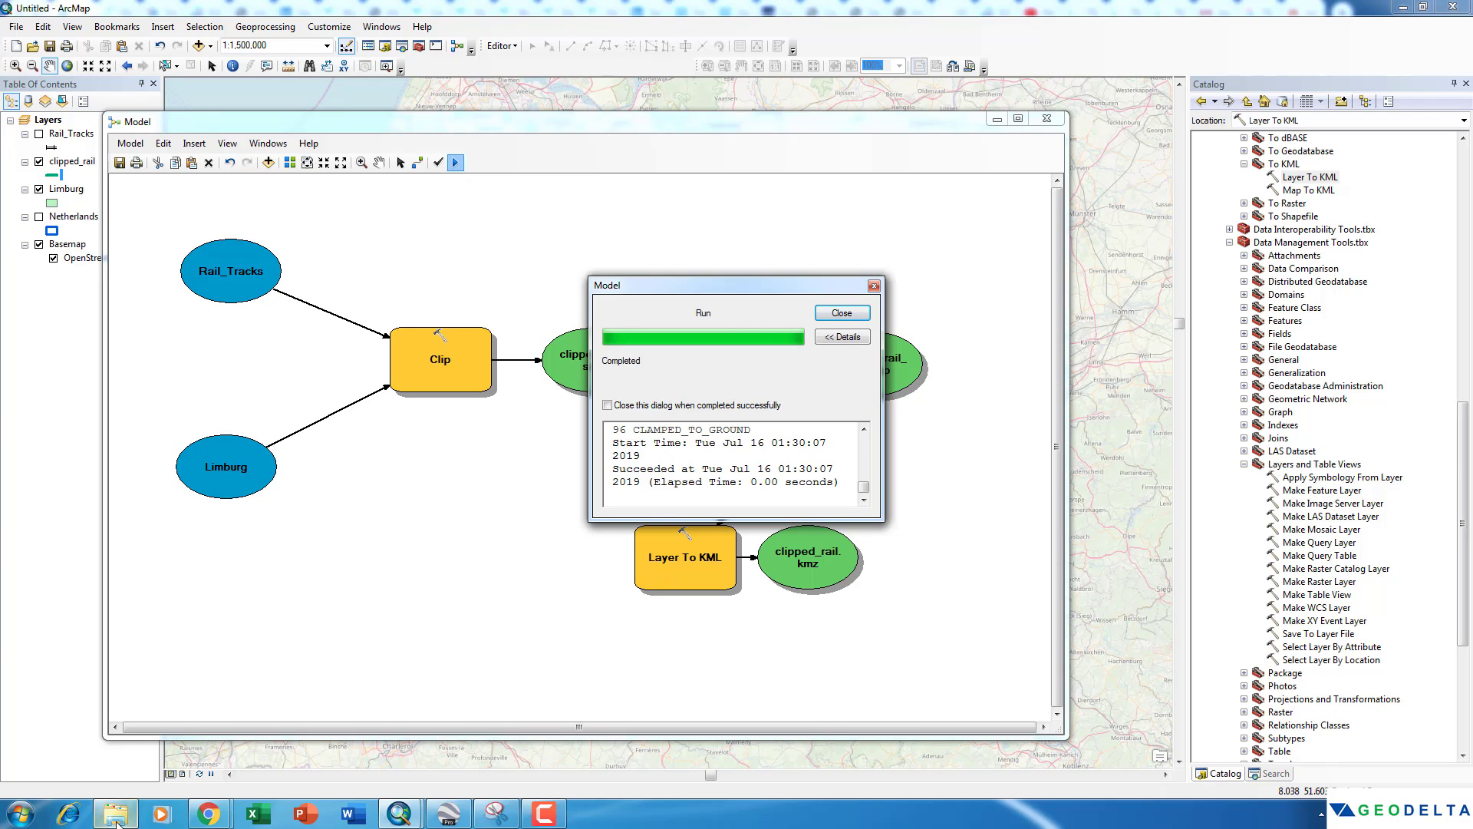
left_click(841, 313)
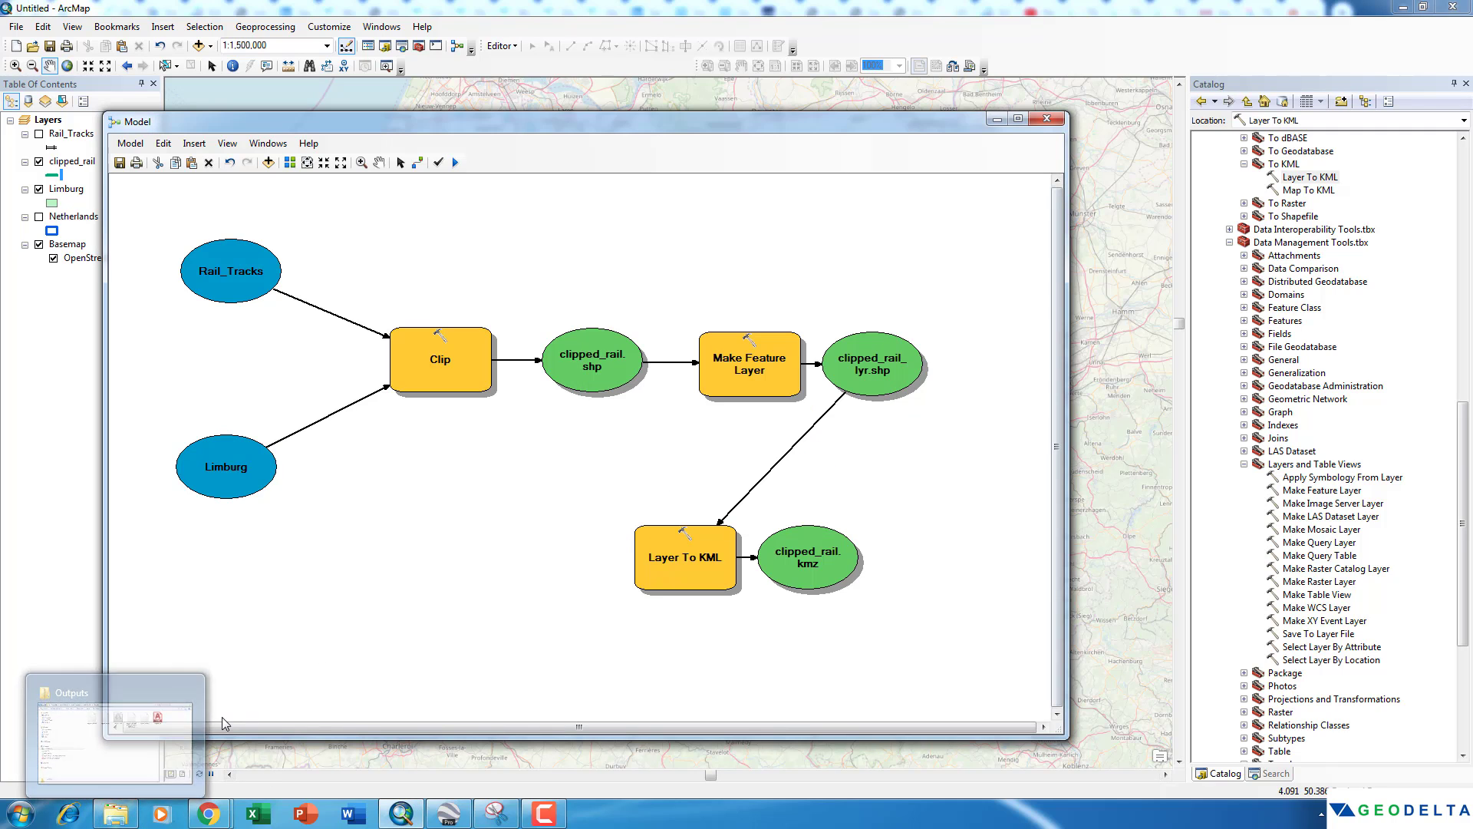
left_click(400, 814)
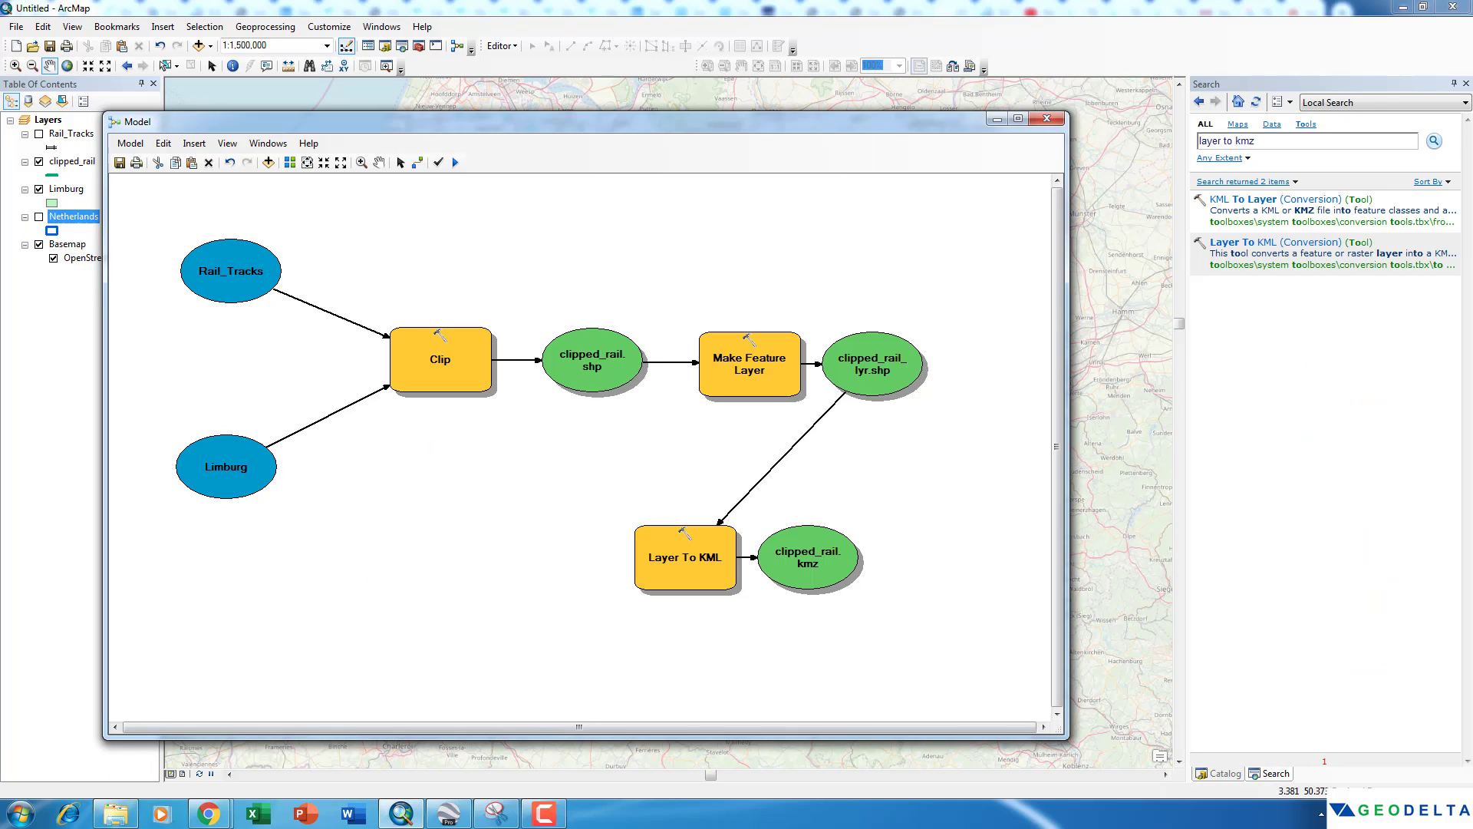
Open the clipped_rail KMZ file from the Outputs folder in Google Earth Pro and view the rail lines.
left_click(116, 813)
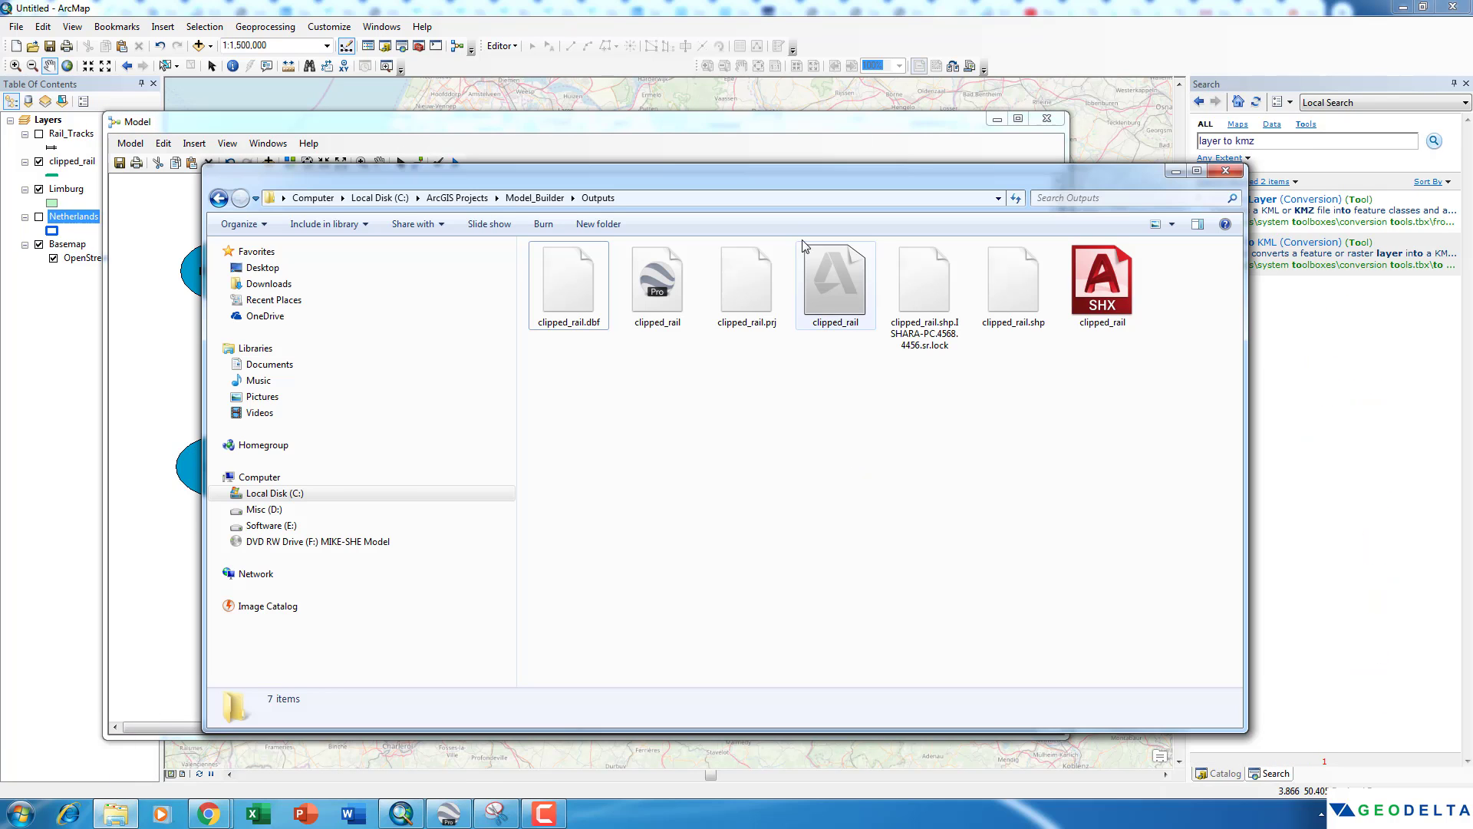
left_click_drag(791, 193, 804, 240)
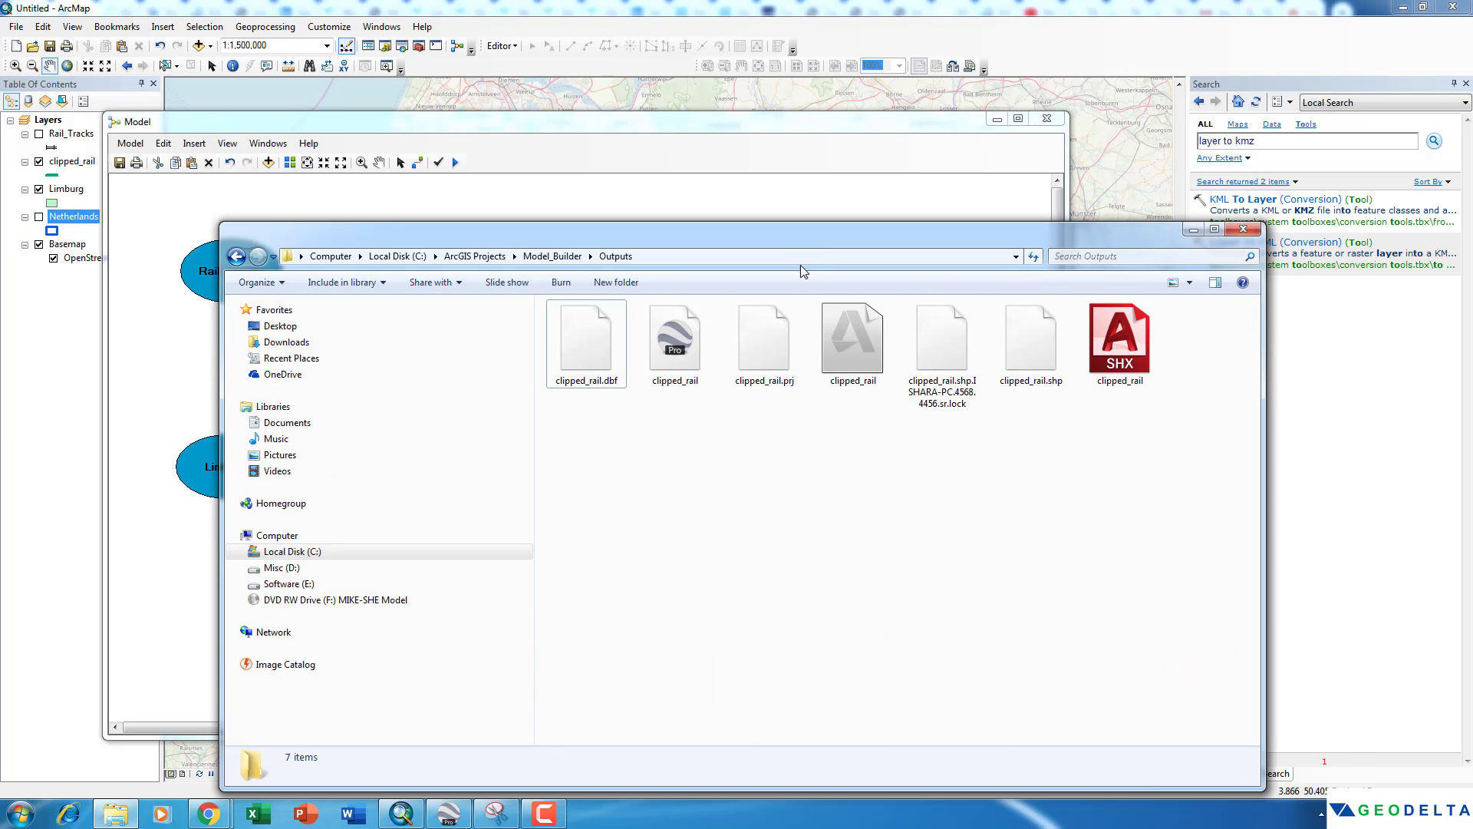
mouse_move(675, 376)
left_click(675, 347)
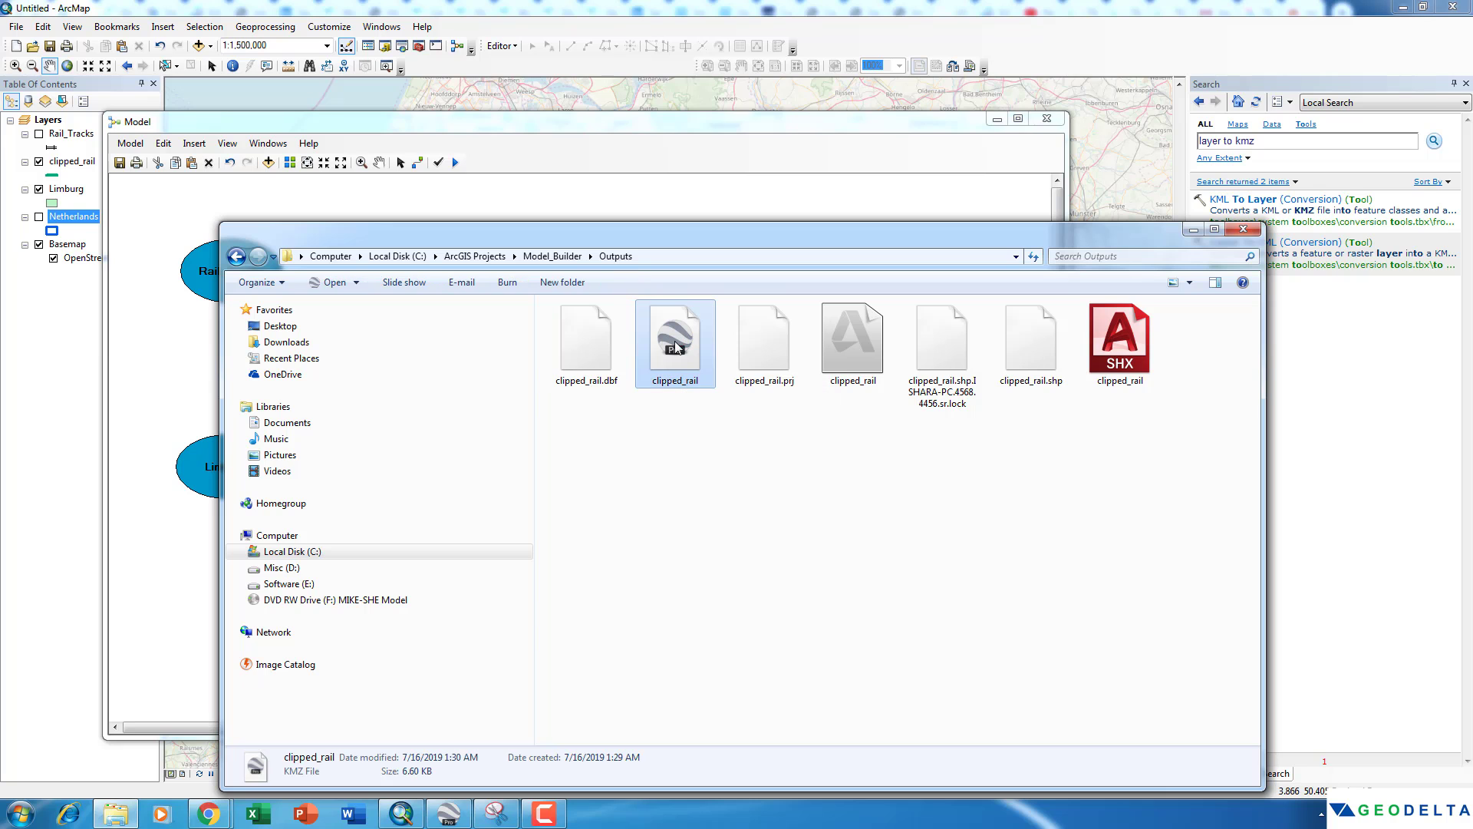
left_click(448, 814)
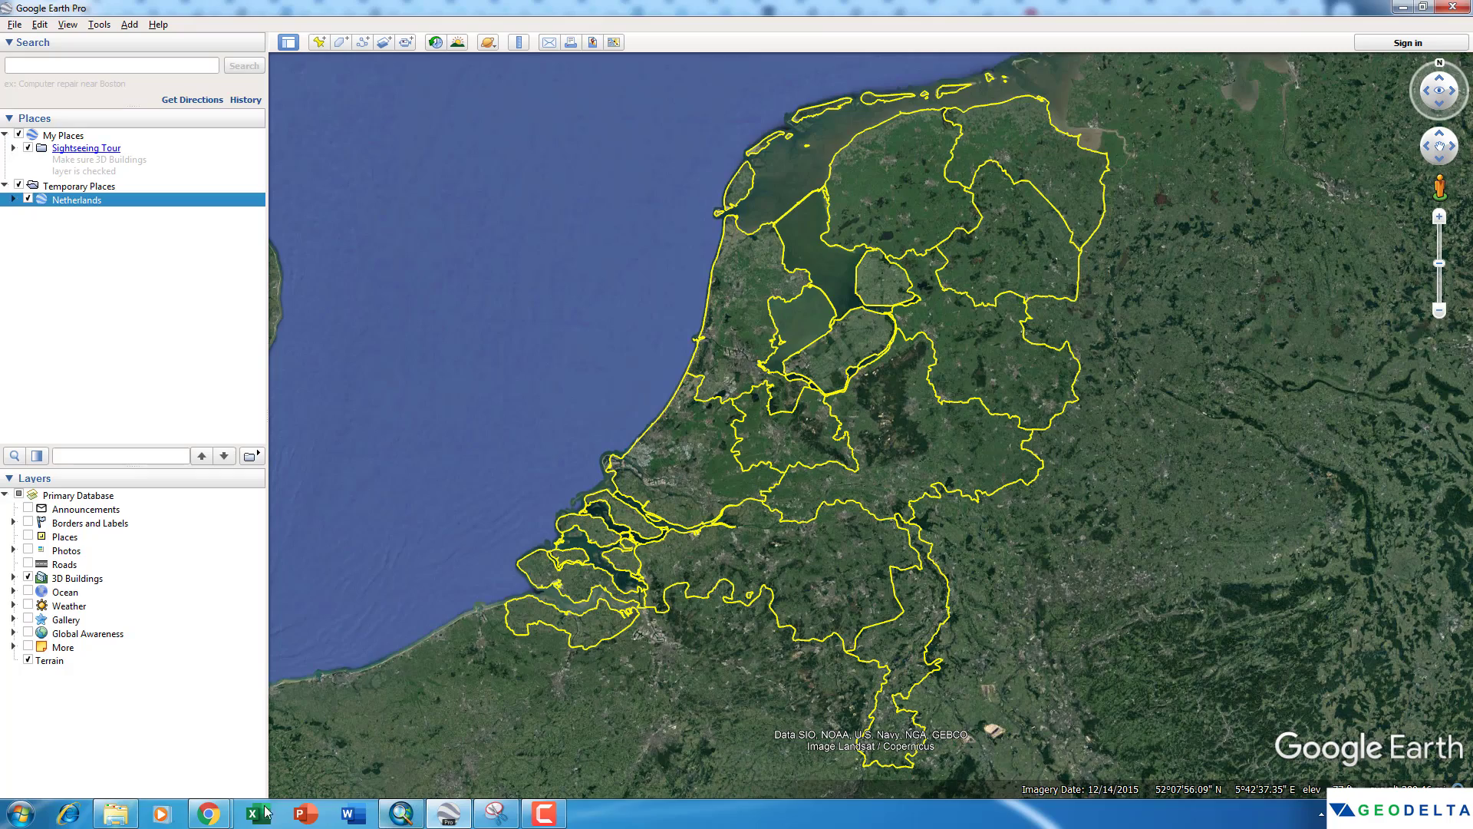
left_click(115, 813)
double_click(685, 360)
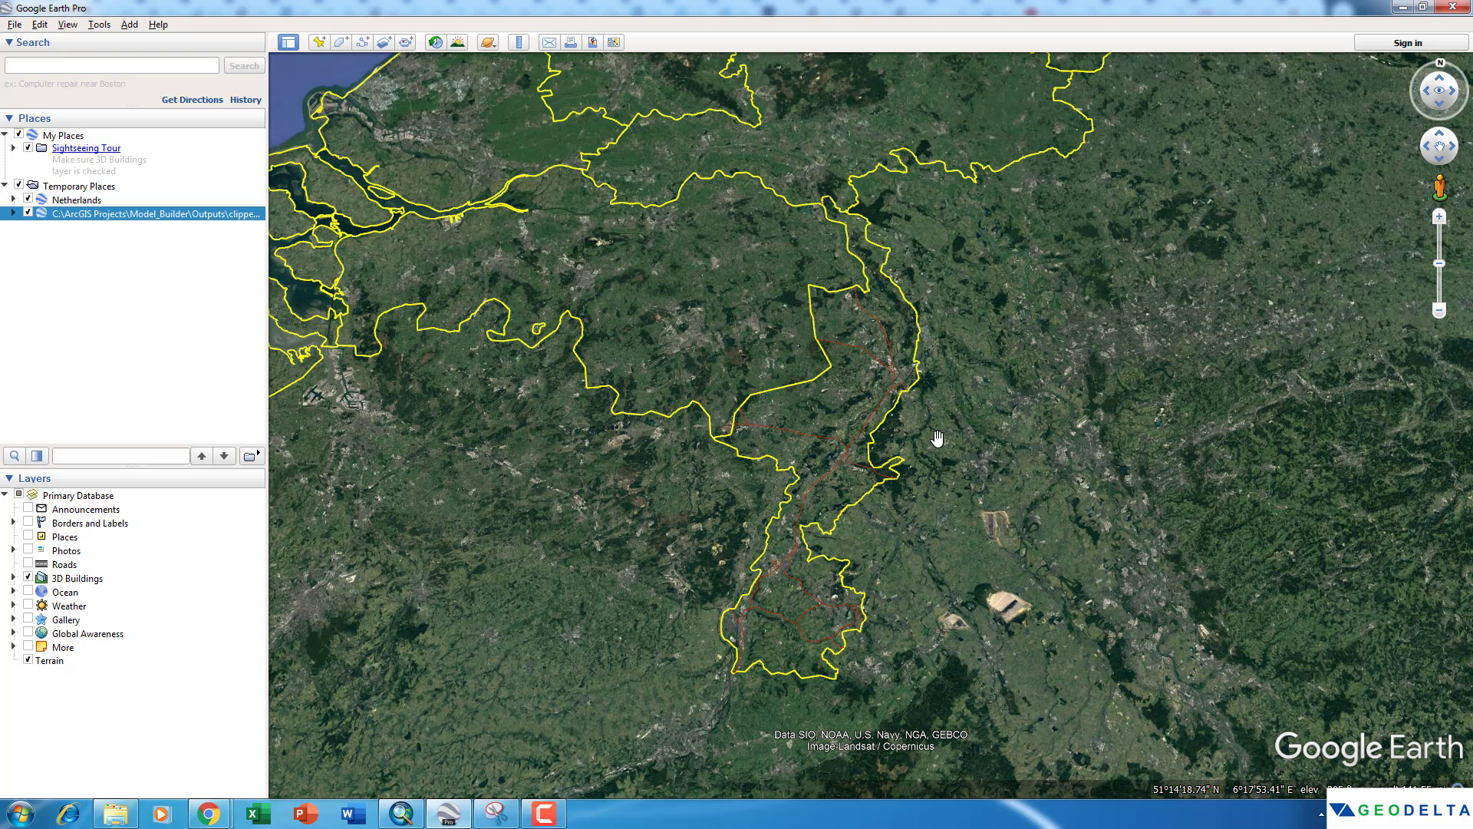
left_click_drag(937, 437, 977, 440)
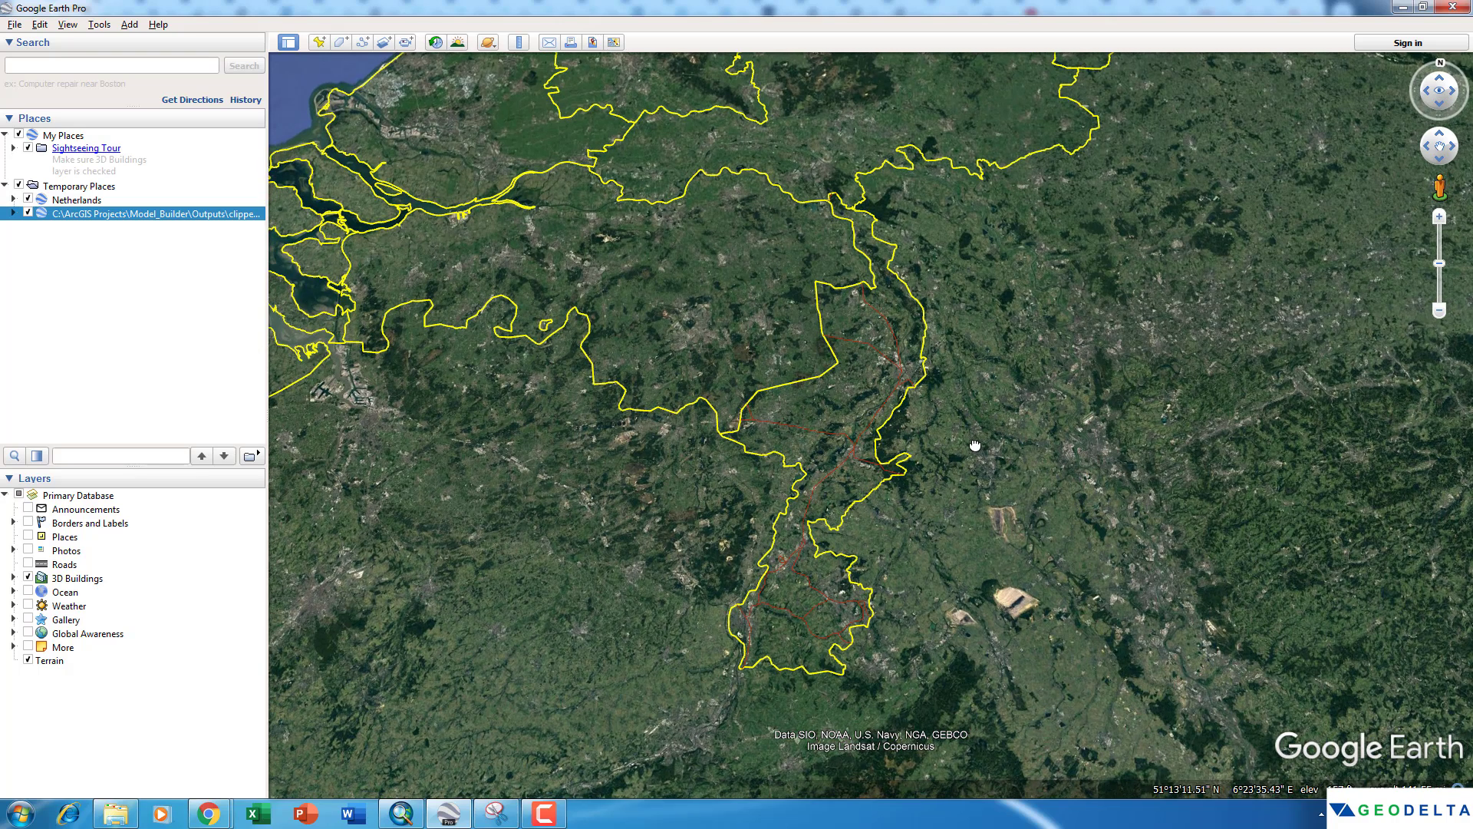
Set the line colour of the imported clipped rail folder to cyan (#00ffff) in its style properties.
left_click(167, 232)
left_click(155, 215)
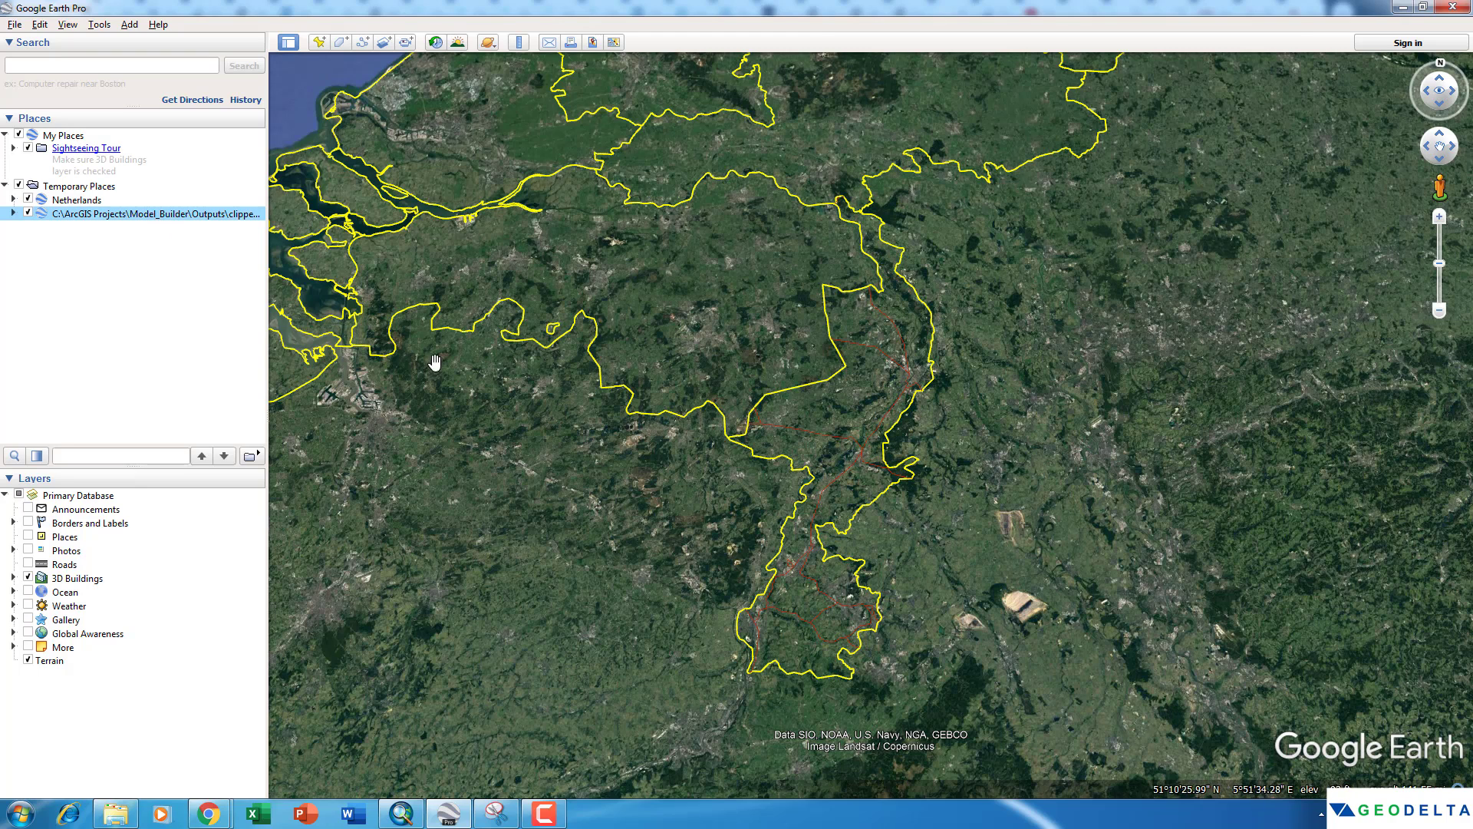
right_click(165, 214)
left_click(155, 220)
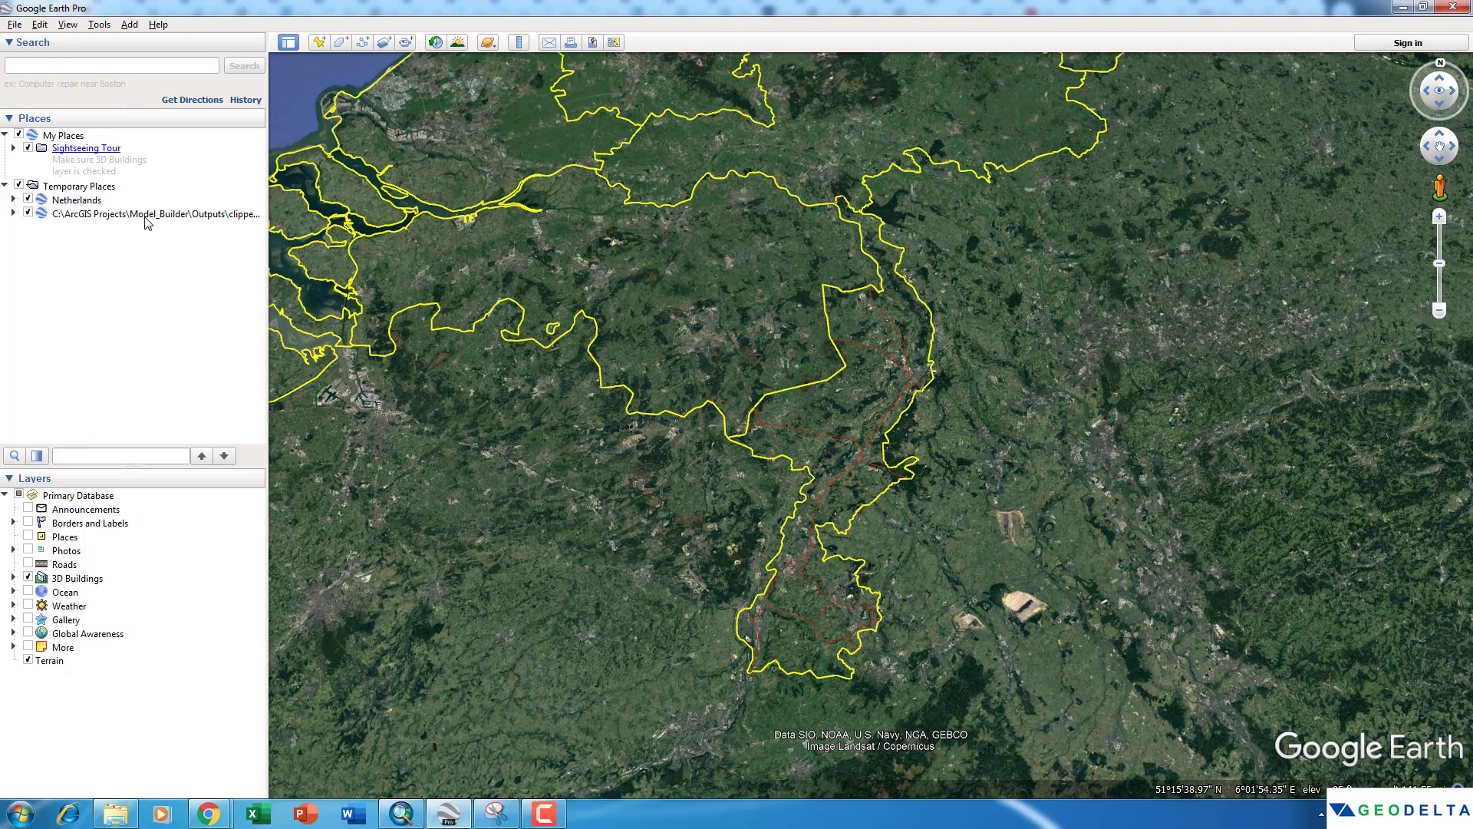
right_click(148, 223)
left_click(185, 446)
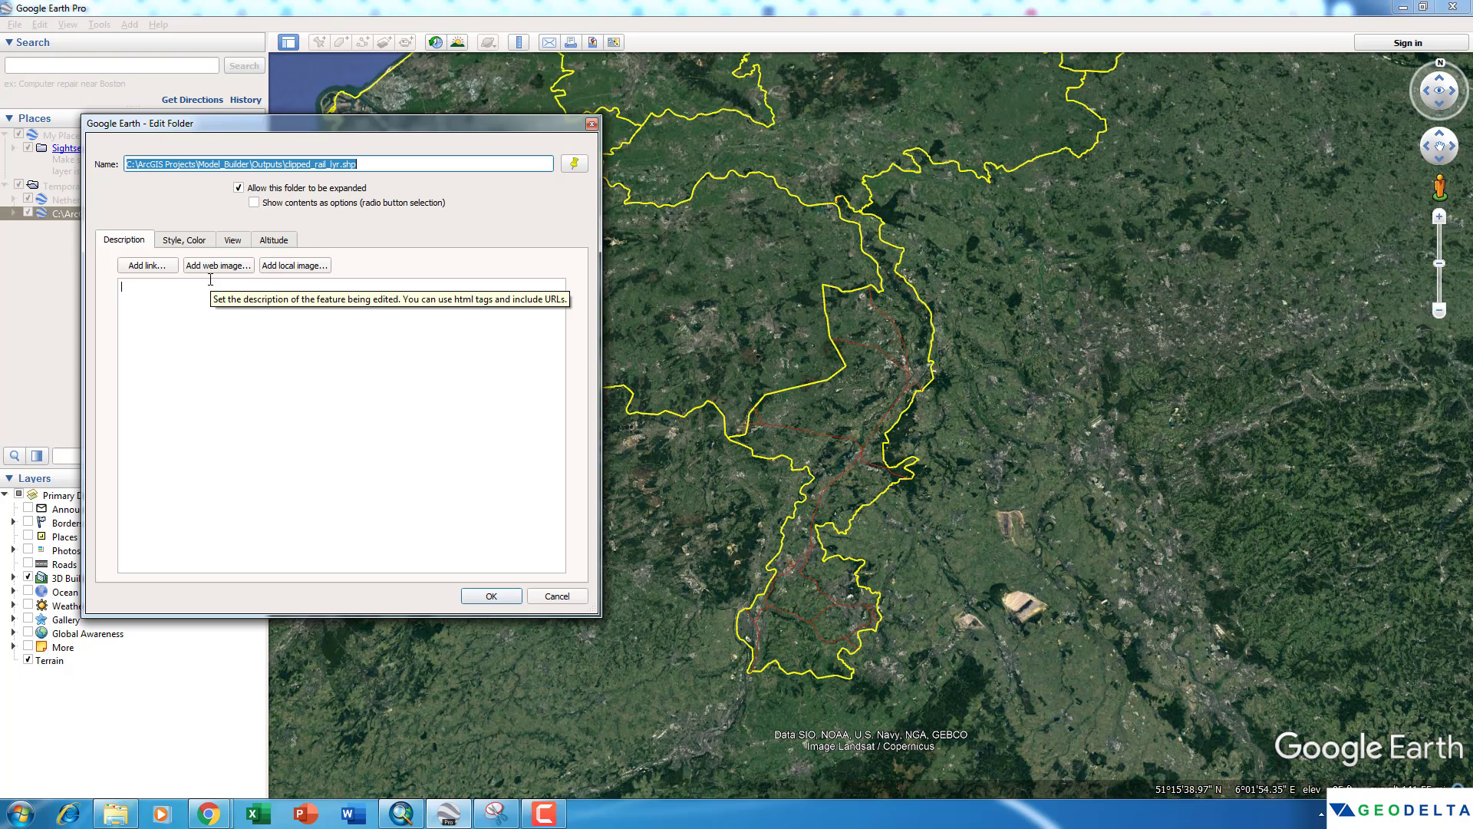
left_click(201, 244)
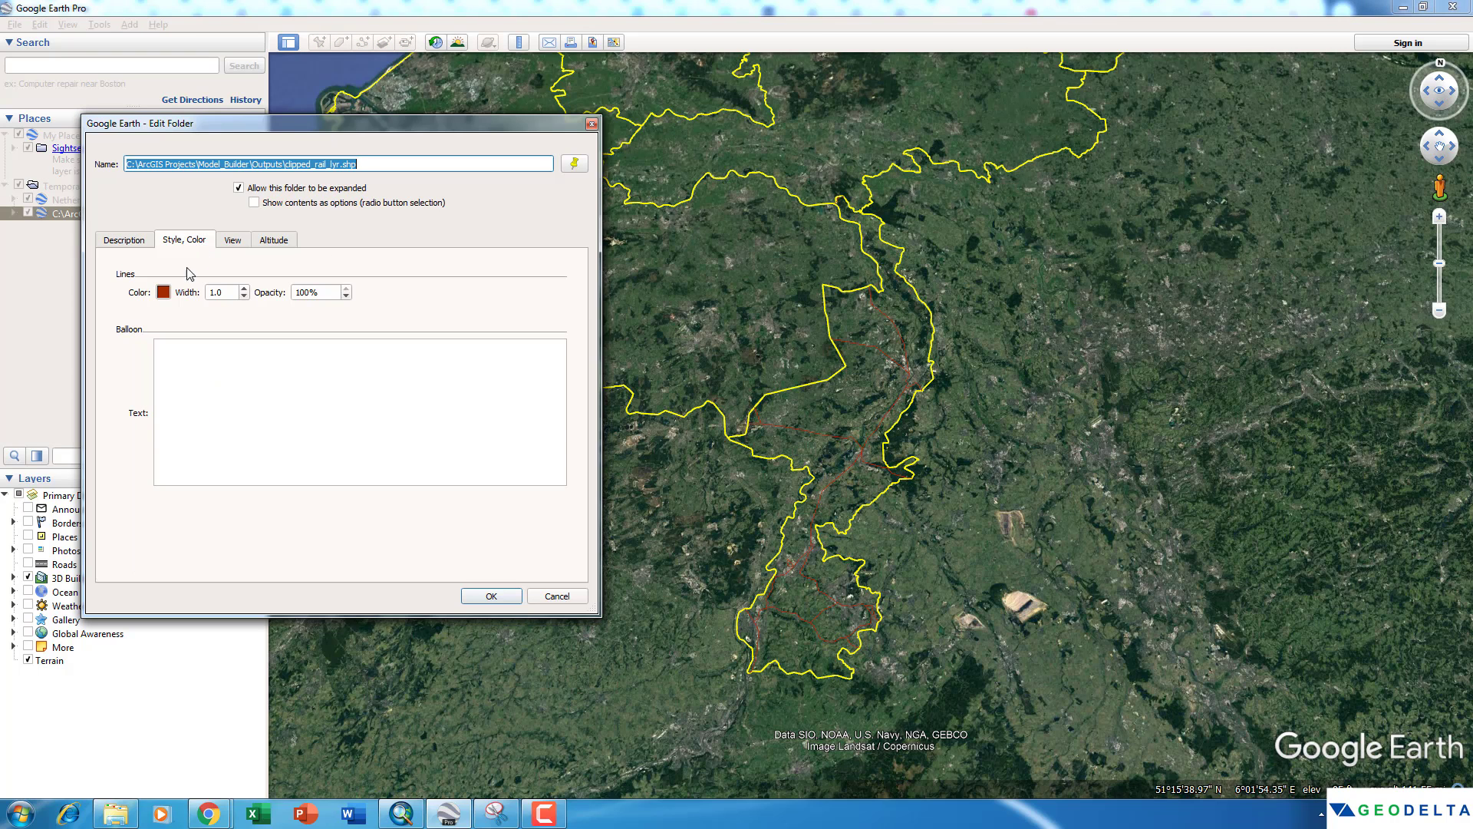
left_click(170, 296)
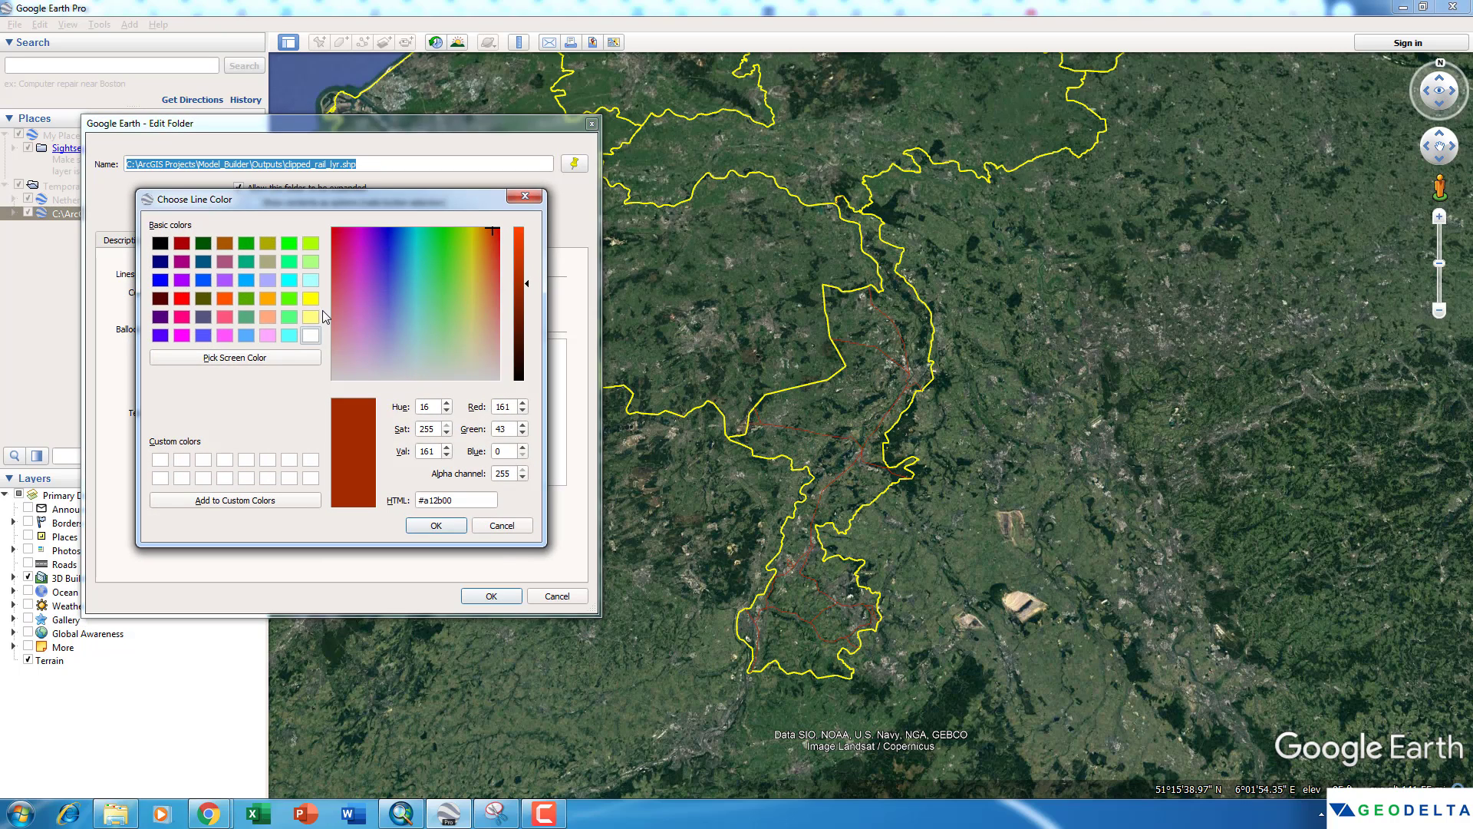
left_click(290, 280)
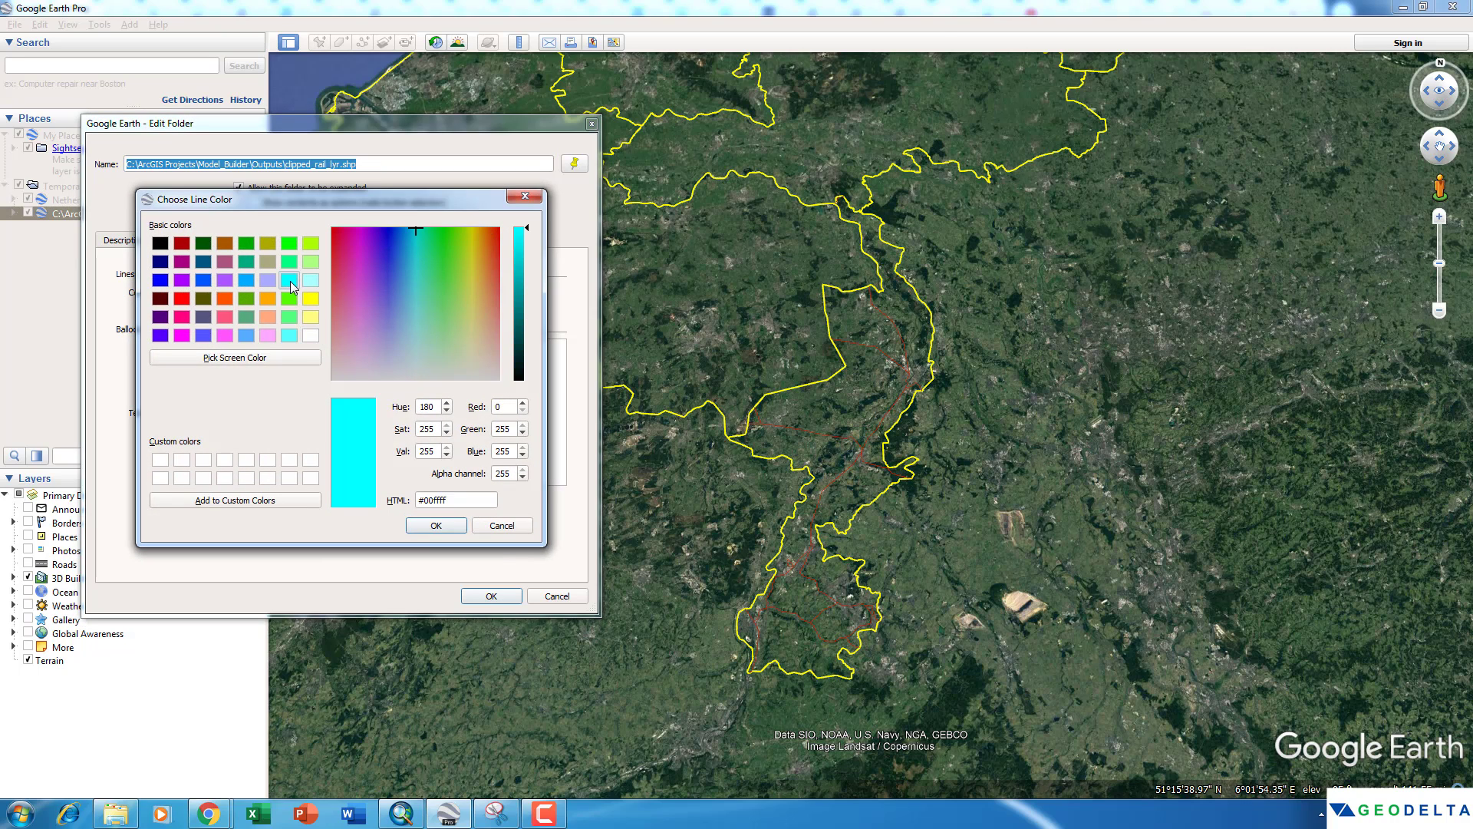
left_click(436, 525)
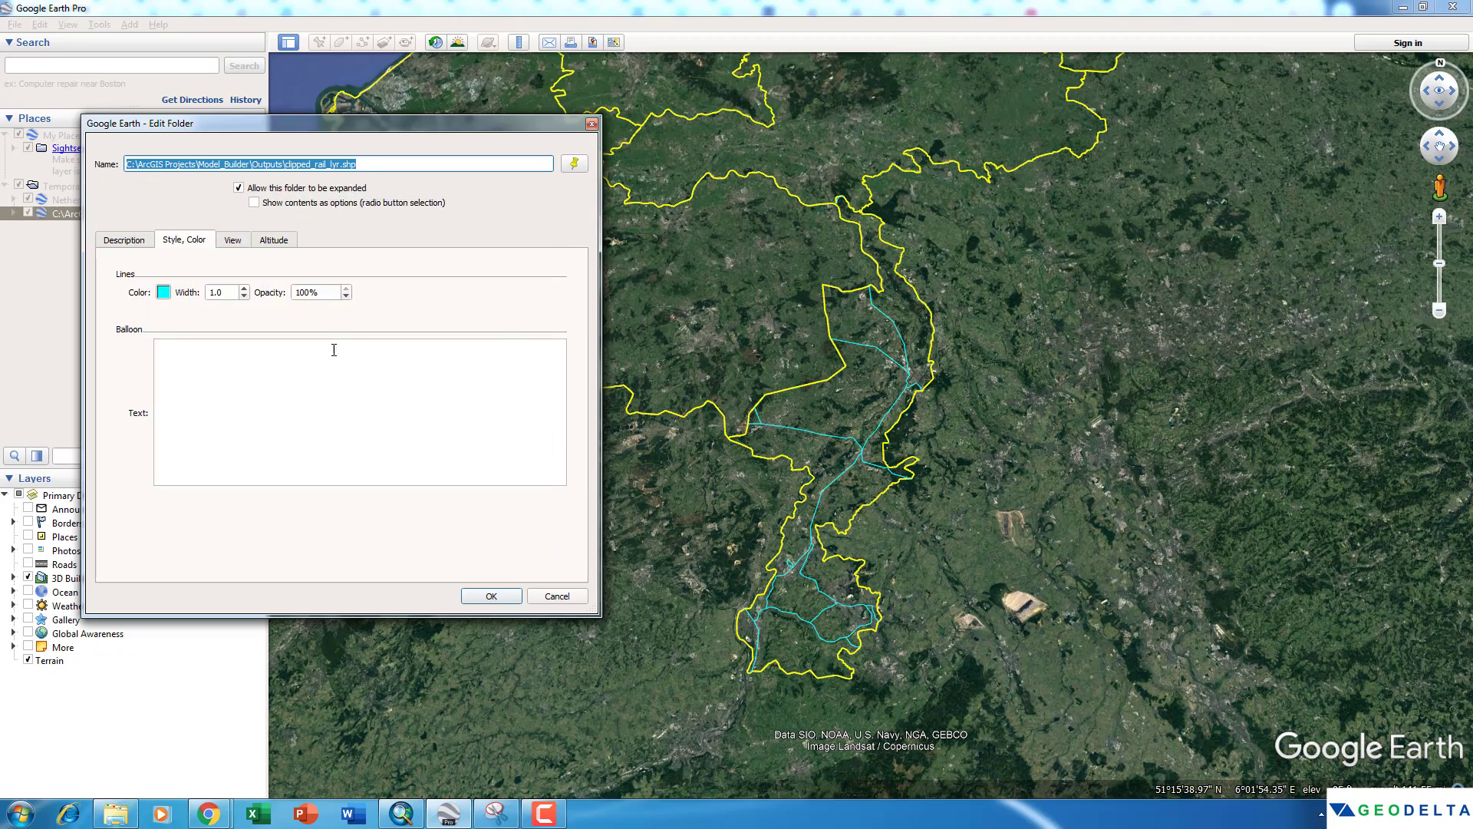
Set the rail lines' width to 1.7, apply the style and inspect the restyled rail lines on the map.
left_click(244, 288)
left_click(244, 288)
left_click(244, 288)
left_click(244, 288)
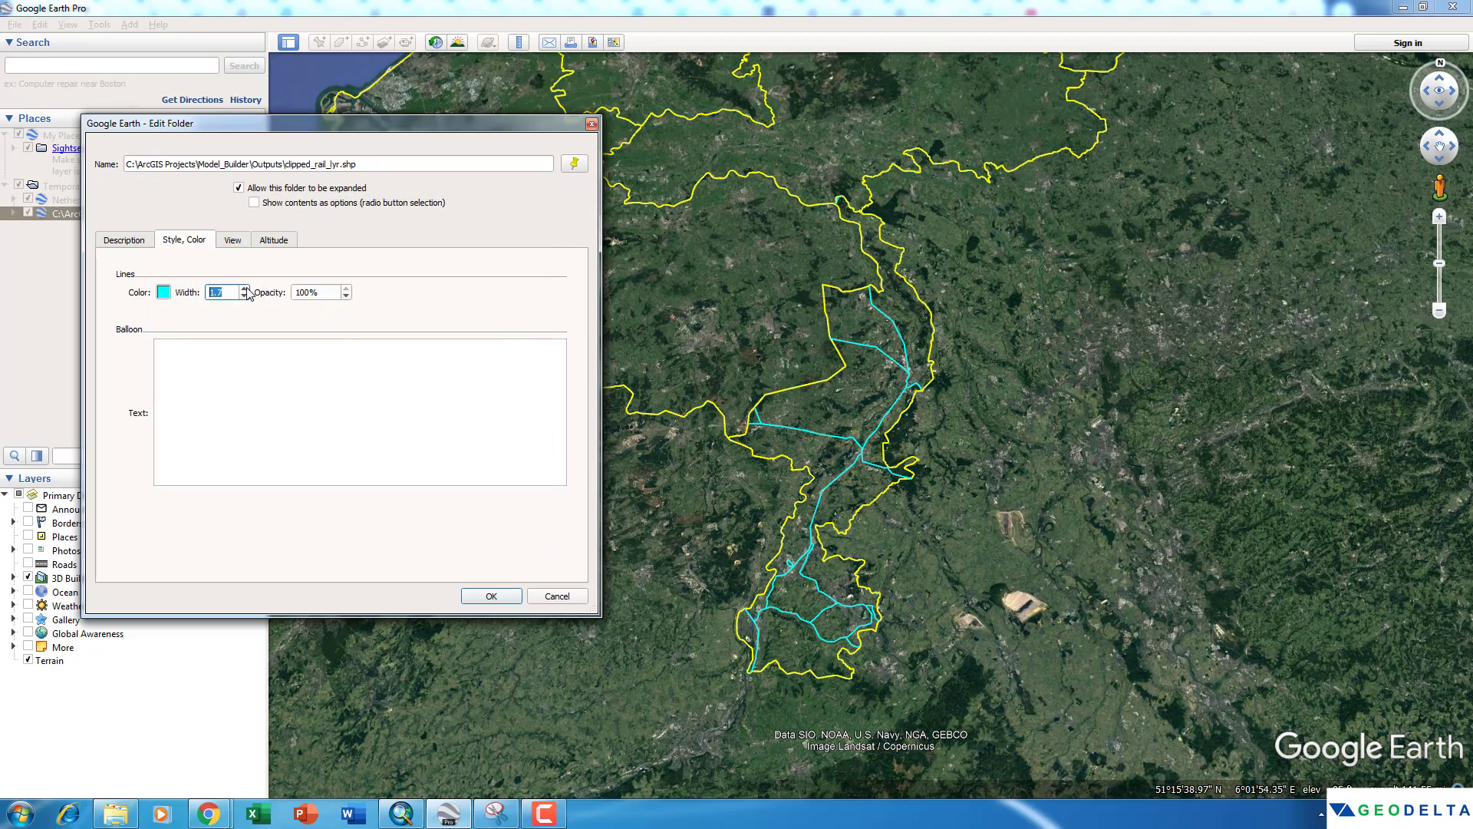
left_click(465, 598)
left_click_drag(898, 632, 968, 638)
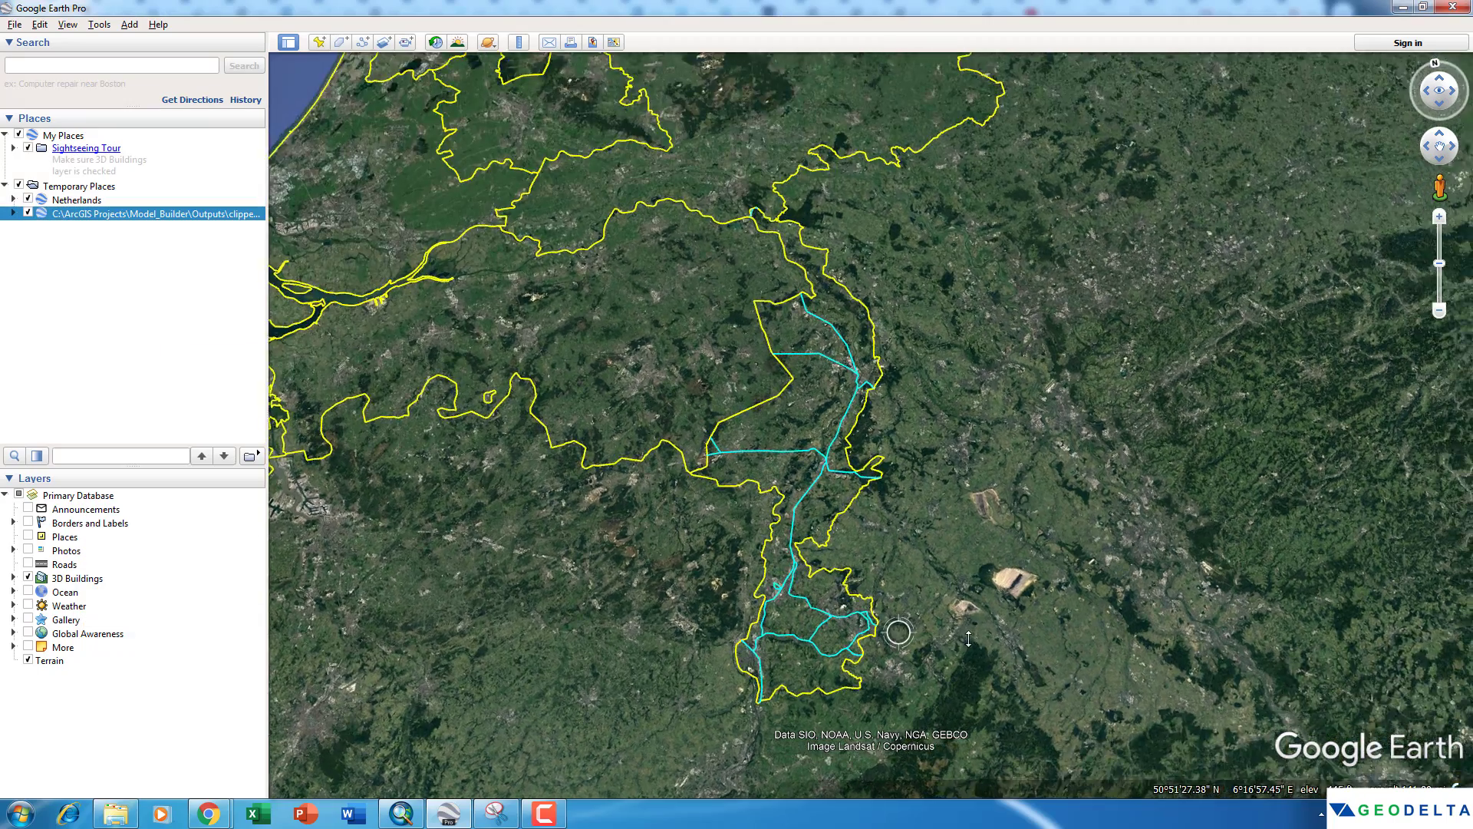
scroll(969, 638, "down", 3)
scroll(908, 625, "down", 3)
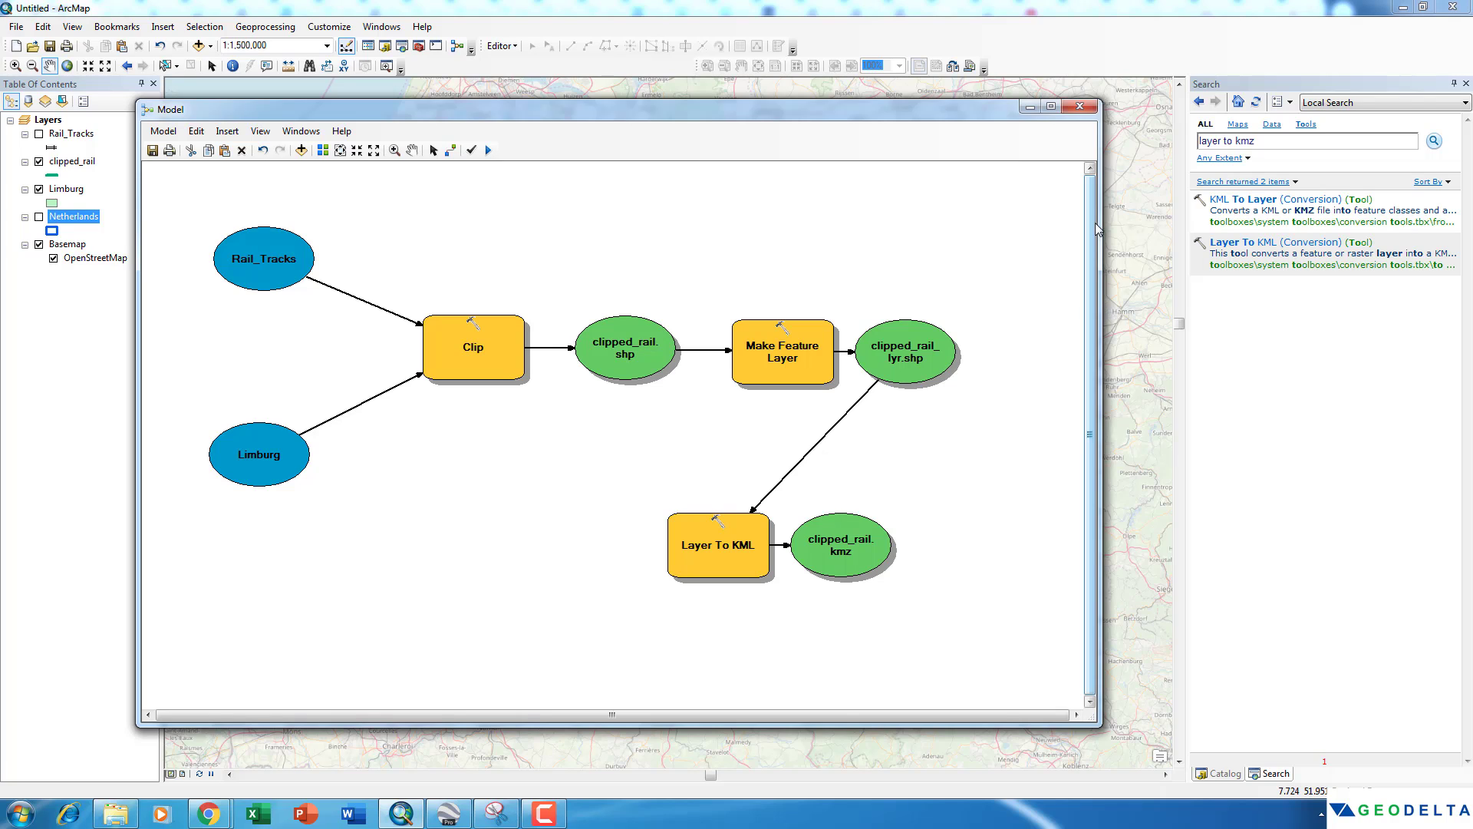
left_click(260, 272)
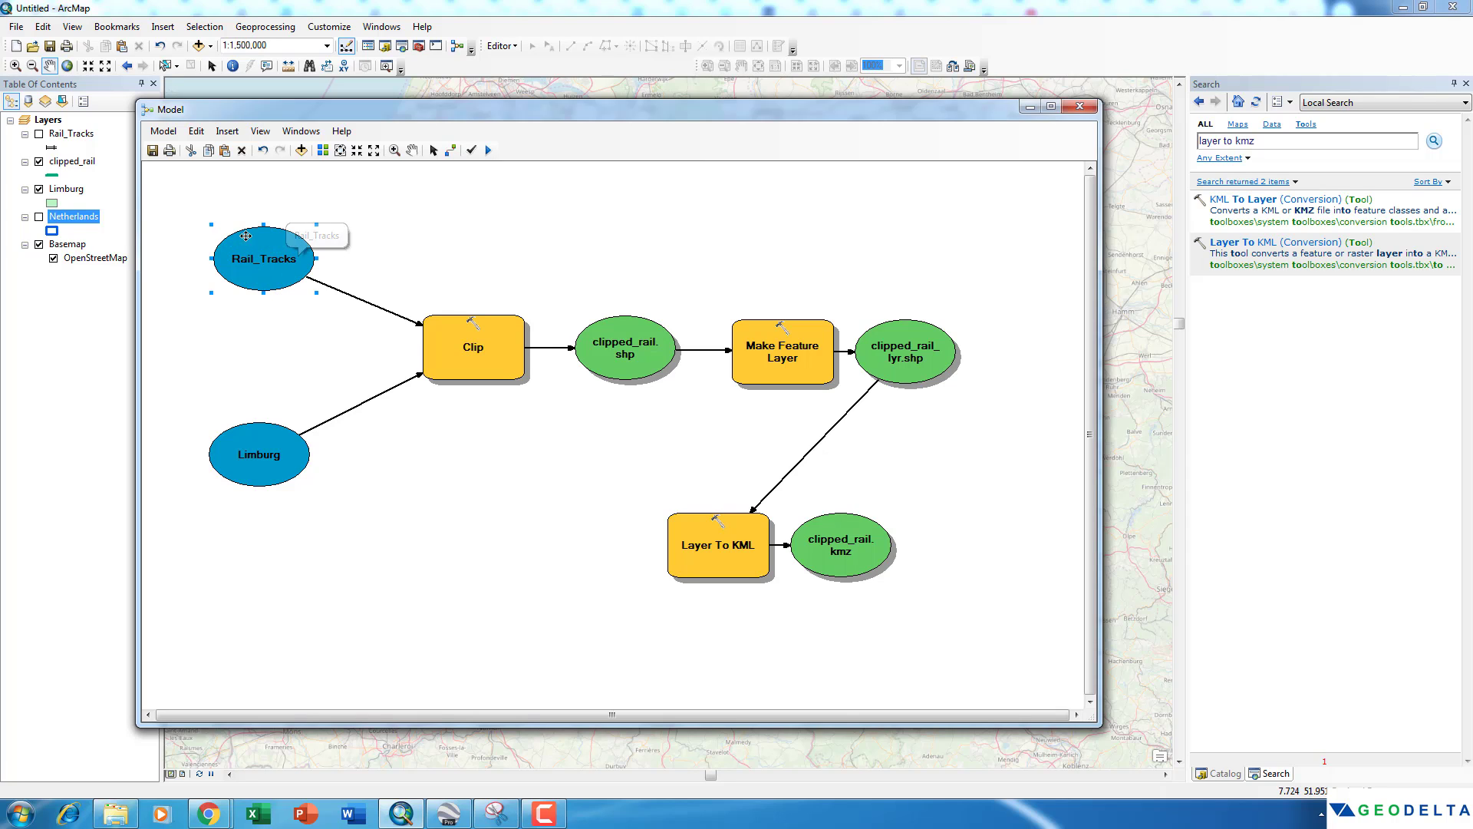
left_click(264, 439)
left_click(419, 555)
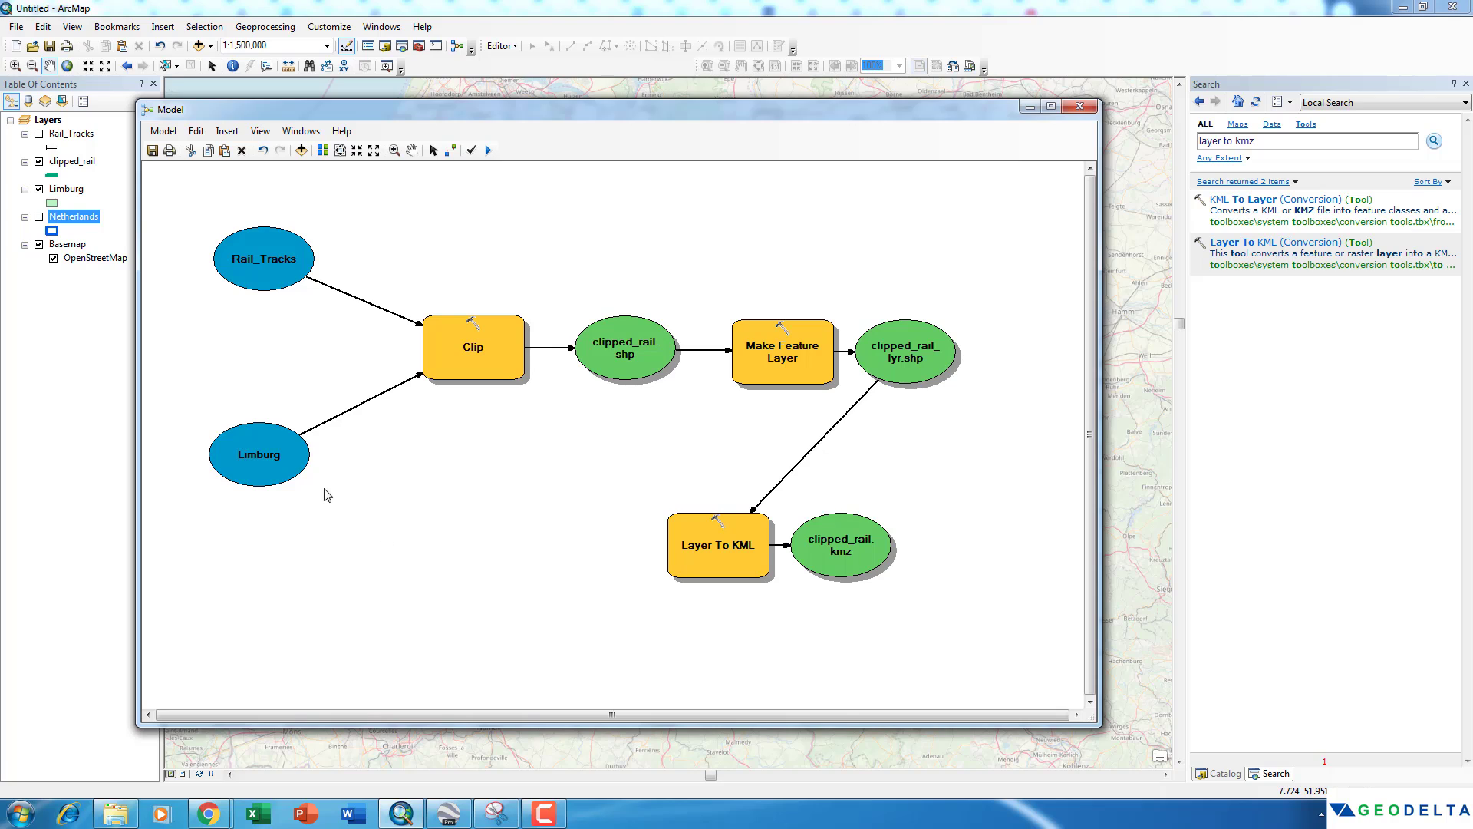
Switch to the ArcMap model and make the Rail_Tracks and Limburg input elements model parameters.
right_click(259, 266)
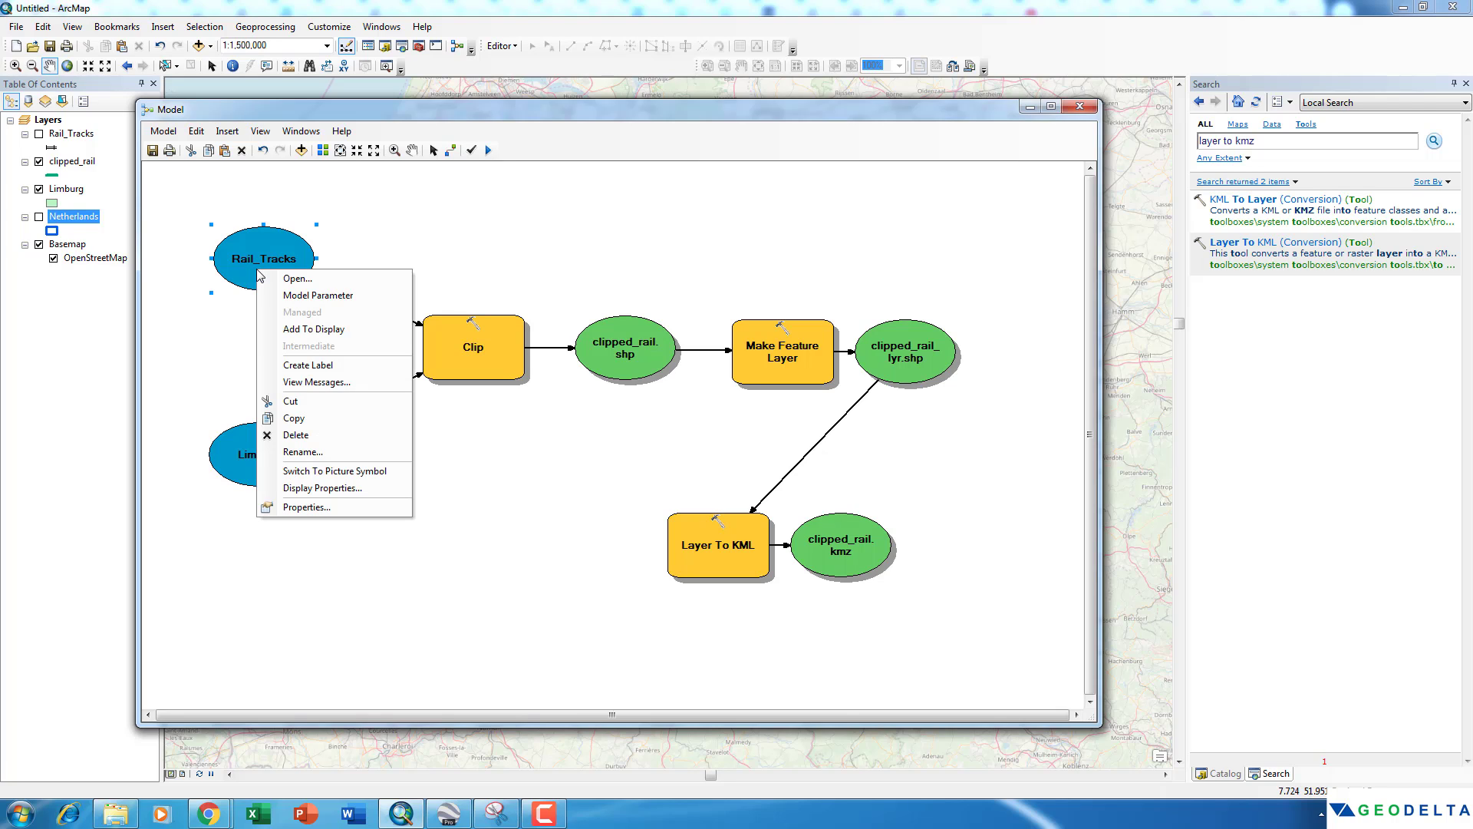
left_click(312, 297)
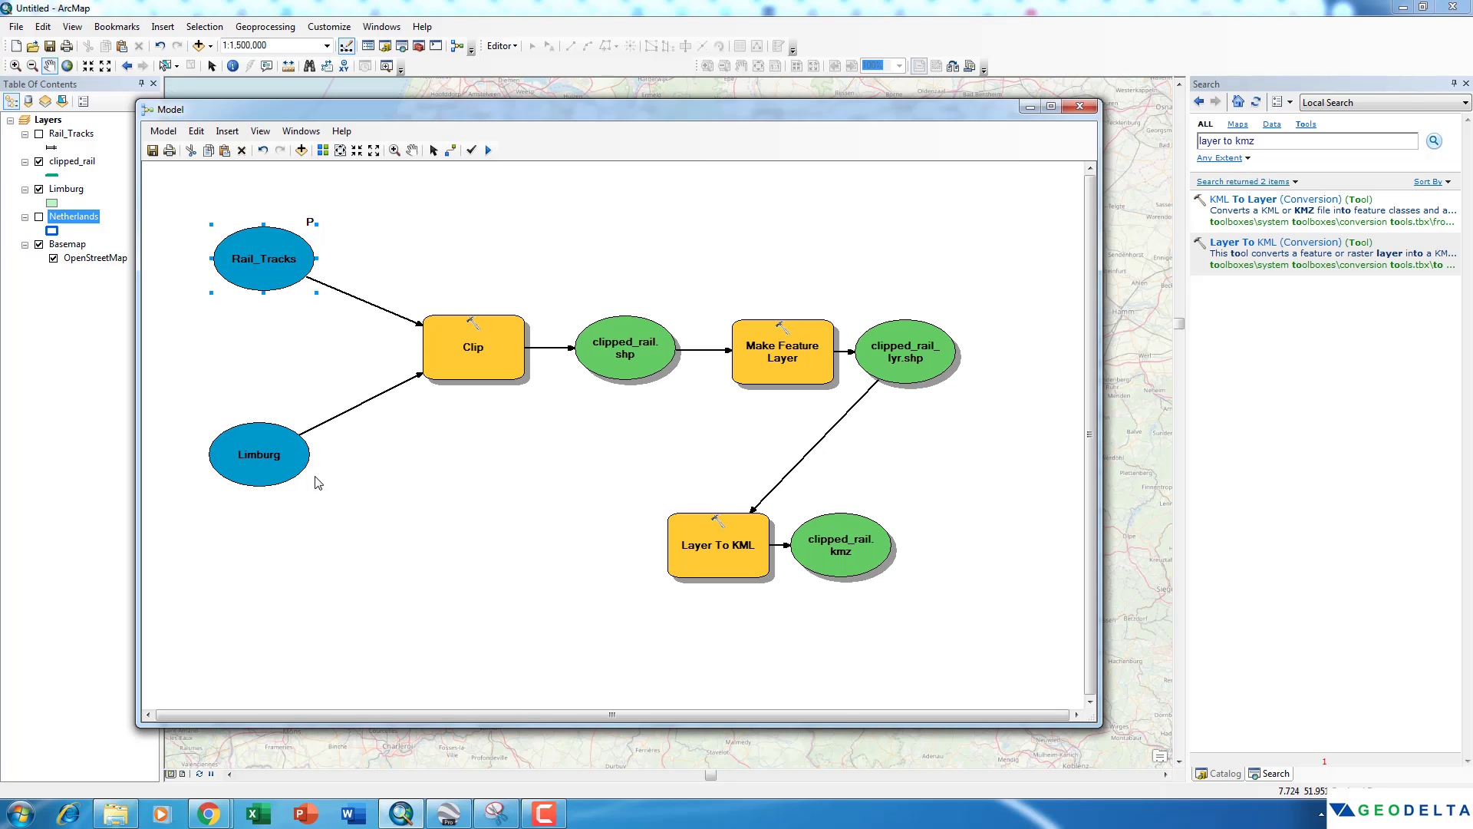
left_click(286, 451)
right_click(284, 448)
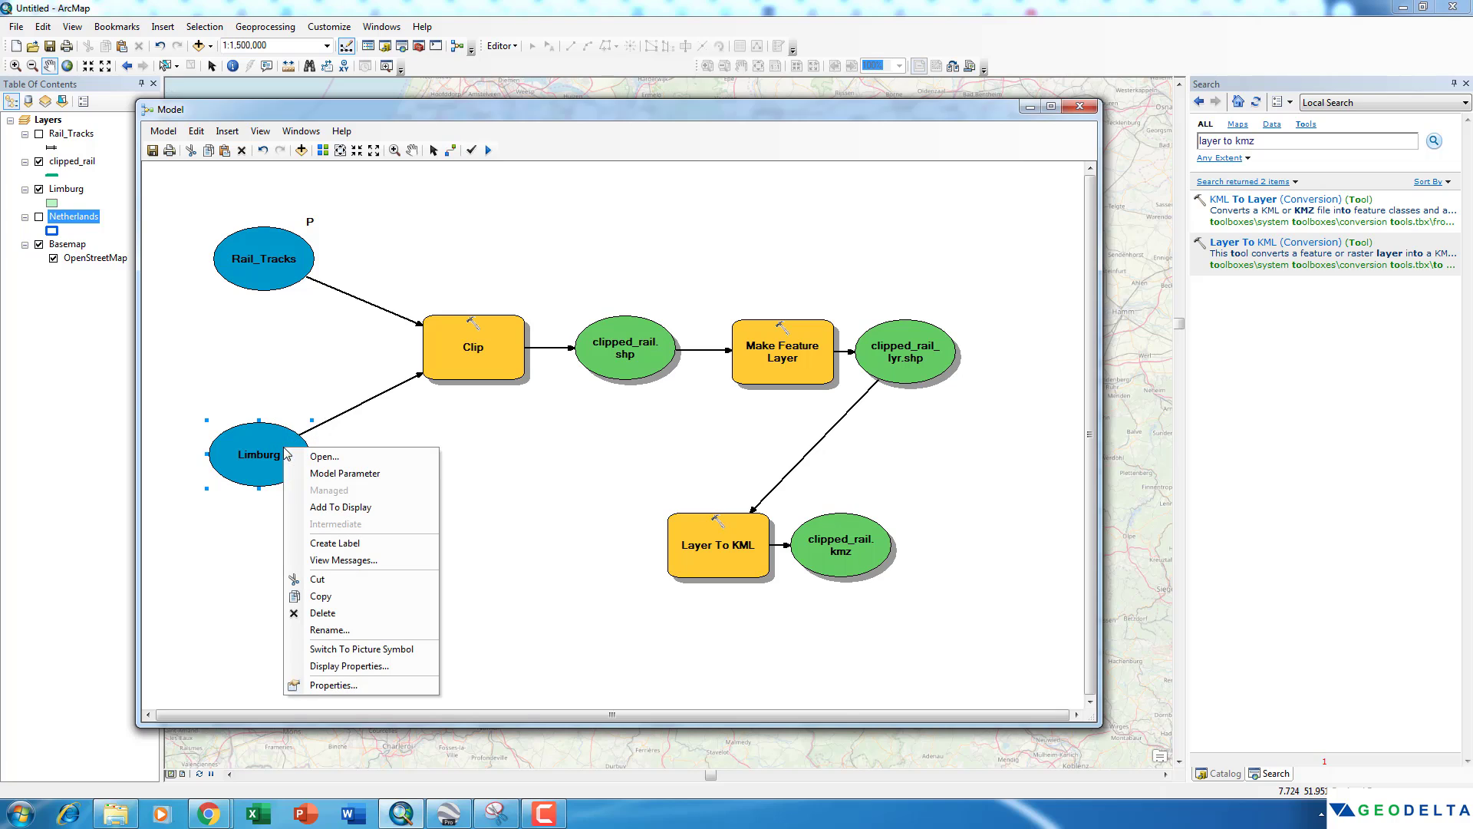
left_click(342, 476)
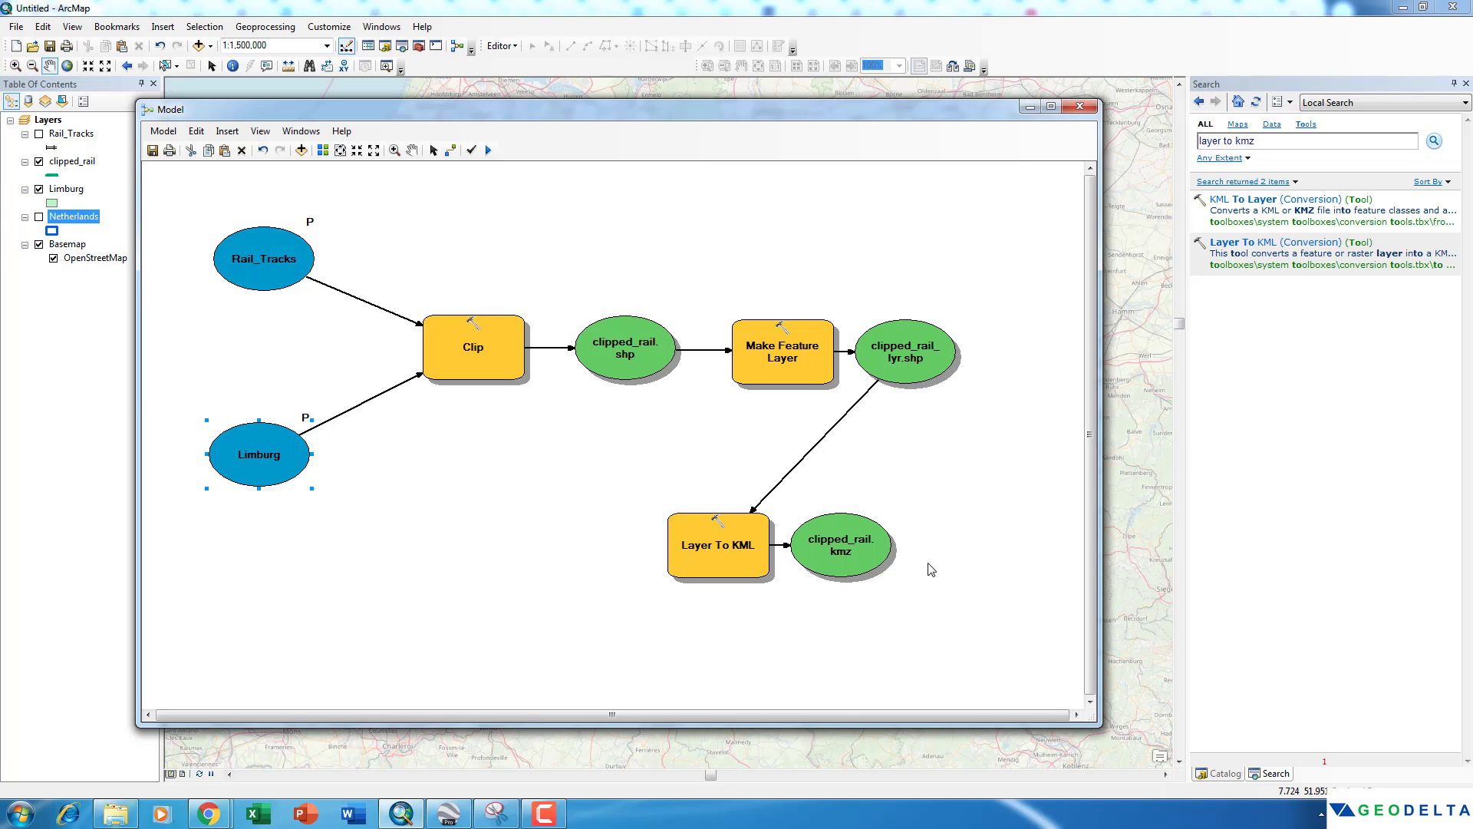
Make the clipped_rail.kmz output element a model parameter.
left_click(869, 557)
right_click(871, 559)
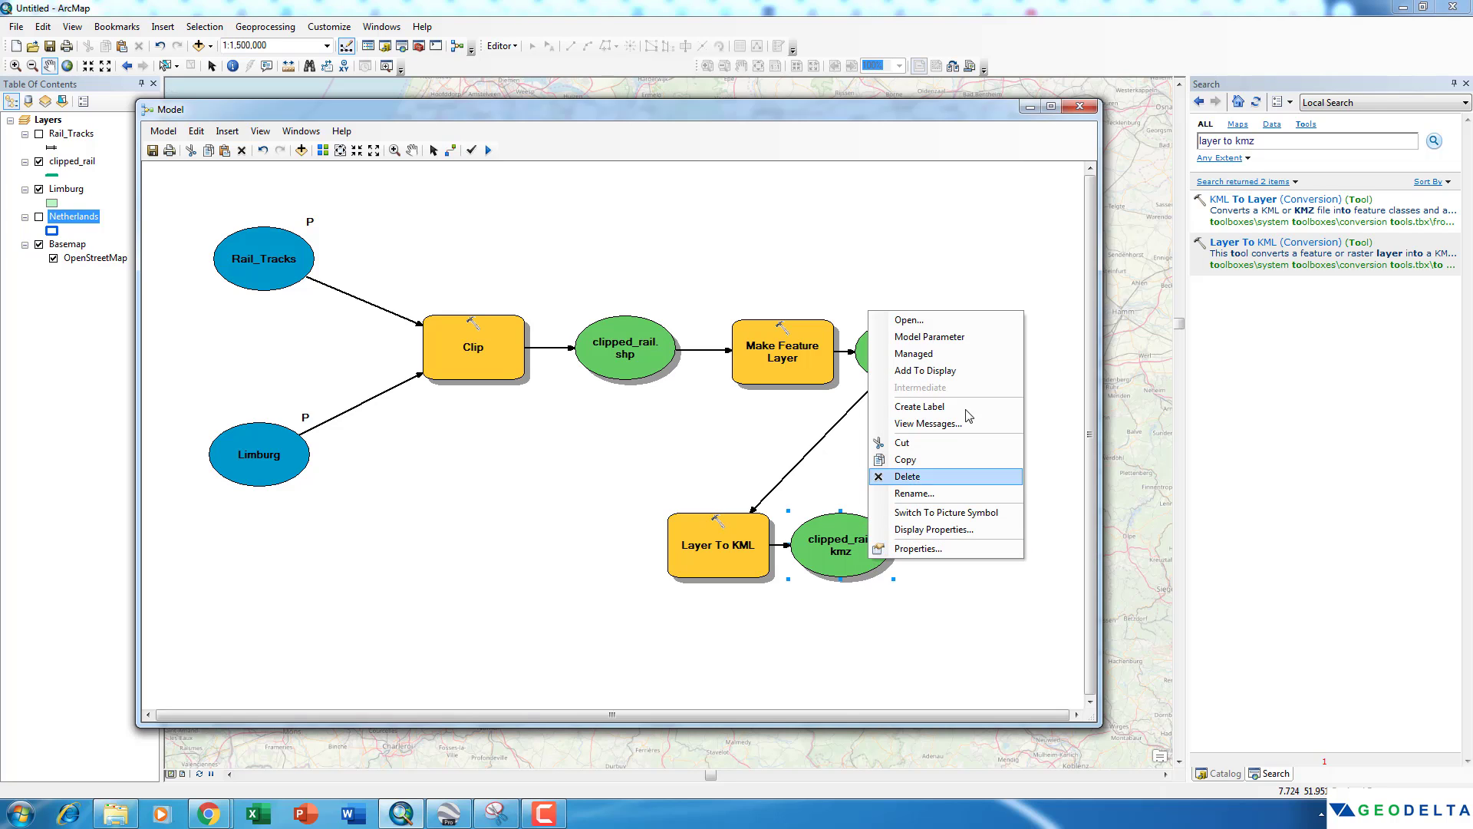
left_click(926, 337)
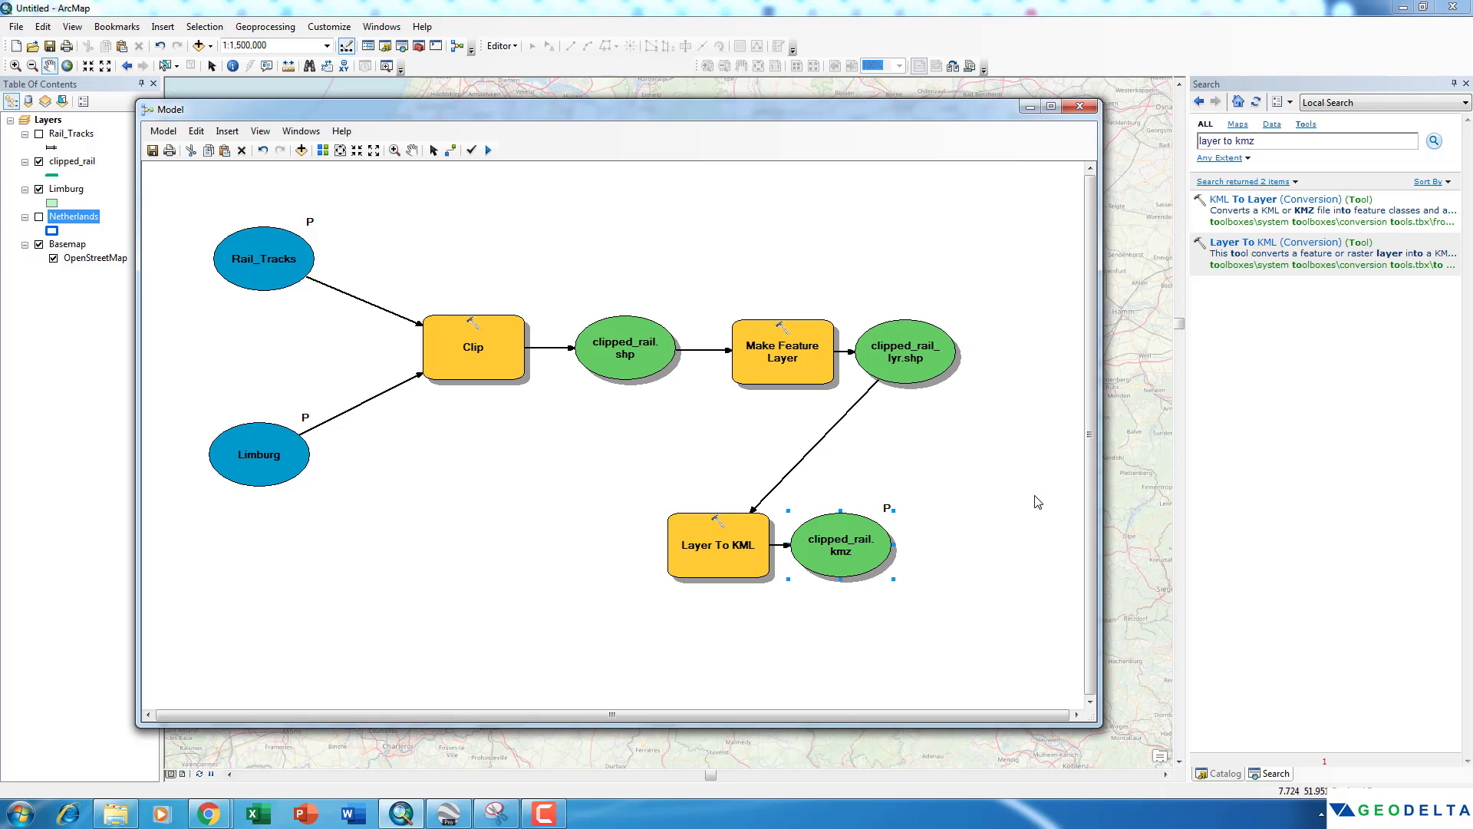
Rename the Rail_Tracks model element as Rail_Tracks_Input.
left_click(305, 283)
key("F2")
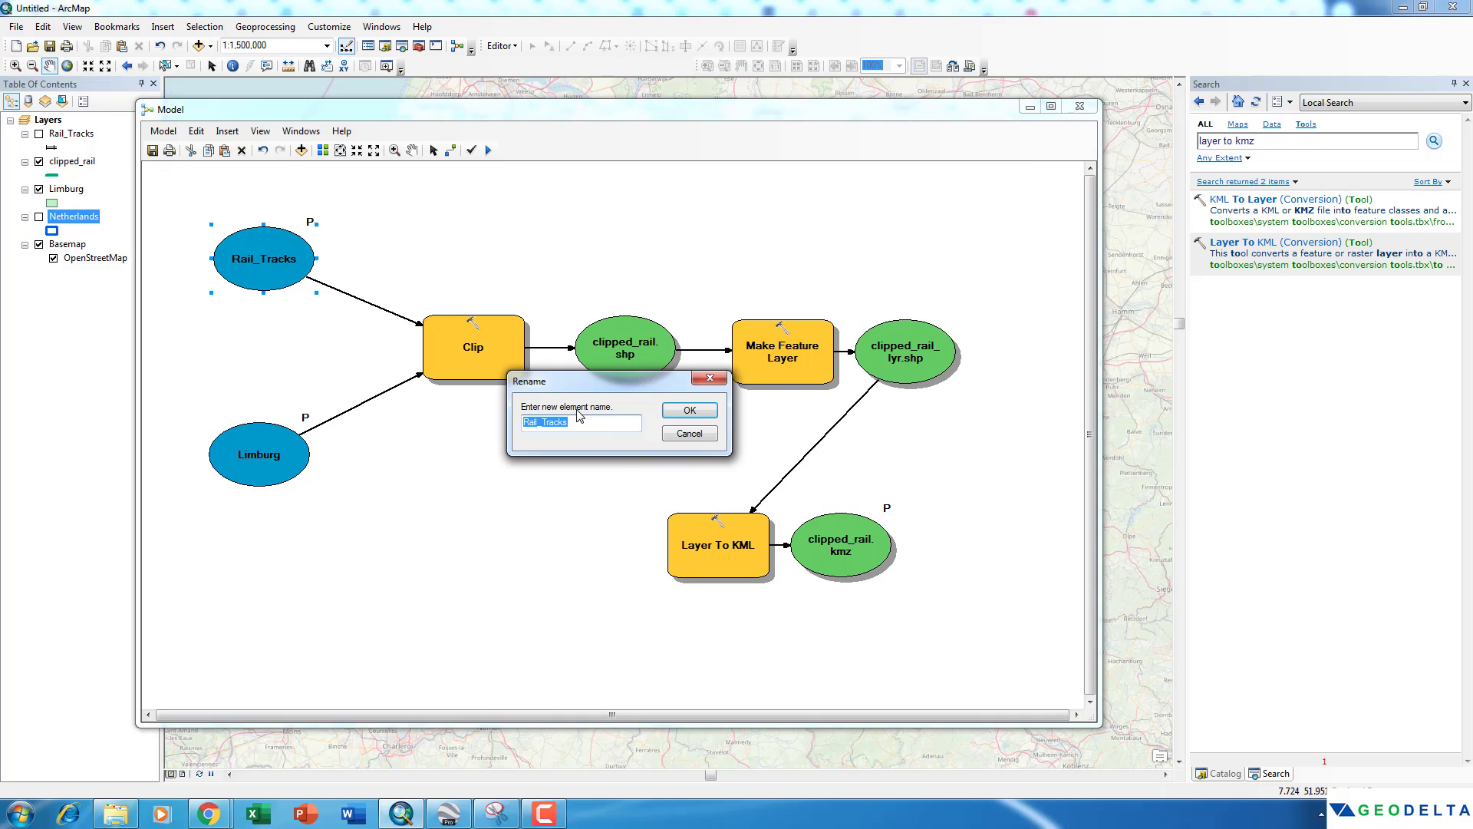
left_click(587, 422)
left_click_drag(587, 421, 499, 422)
key("End")
type("_Input")
left_click(691, 411)
Rename the Limburg model element as Province.
left_click(281, 464)
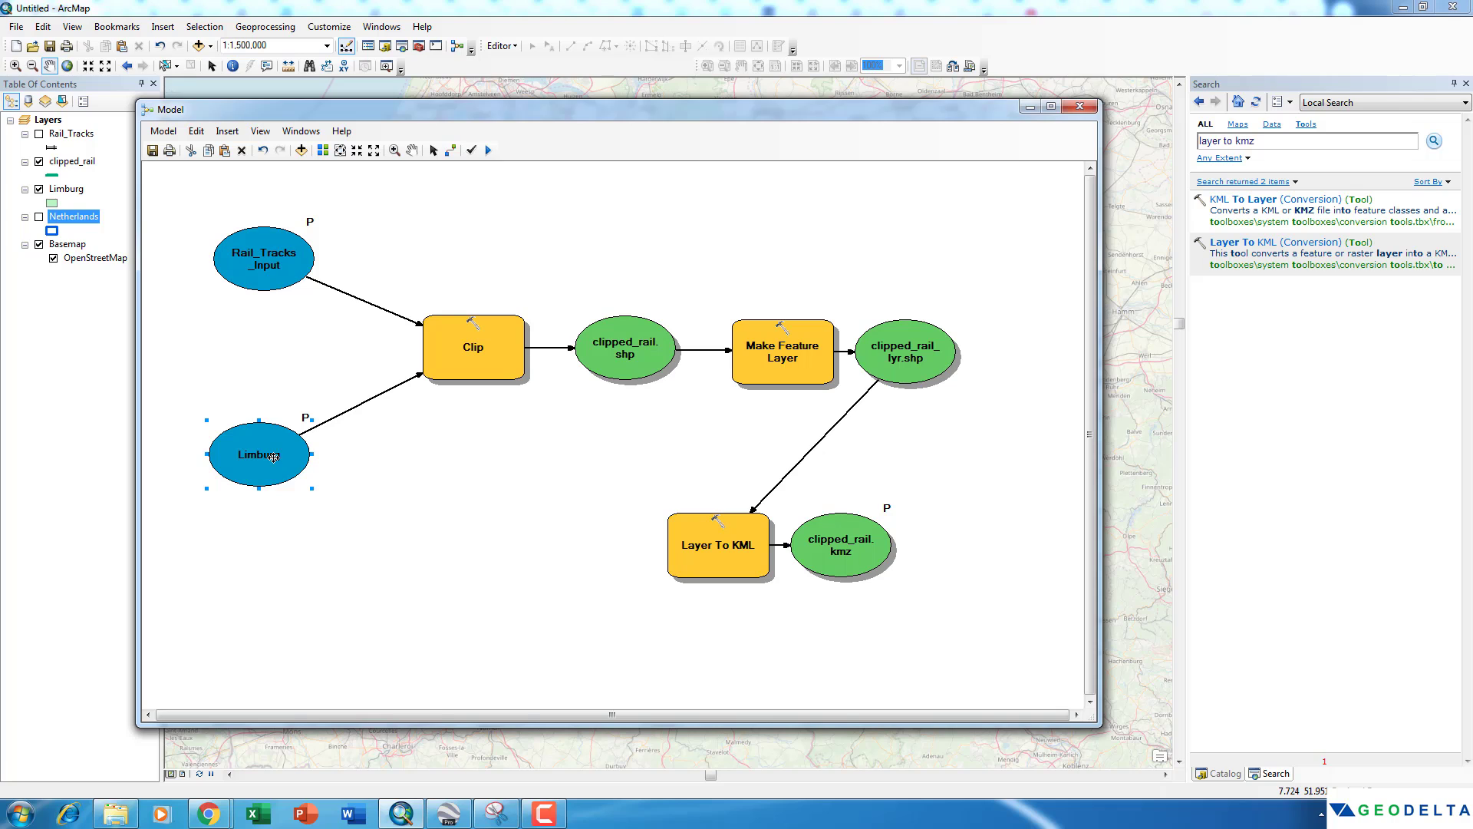
right_click(274, 457)
left_click(362, 643)
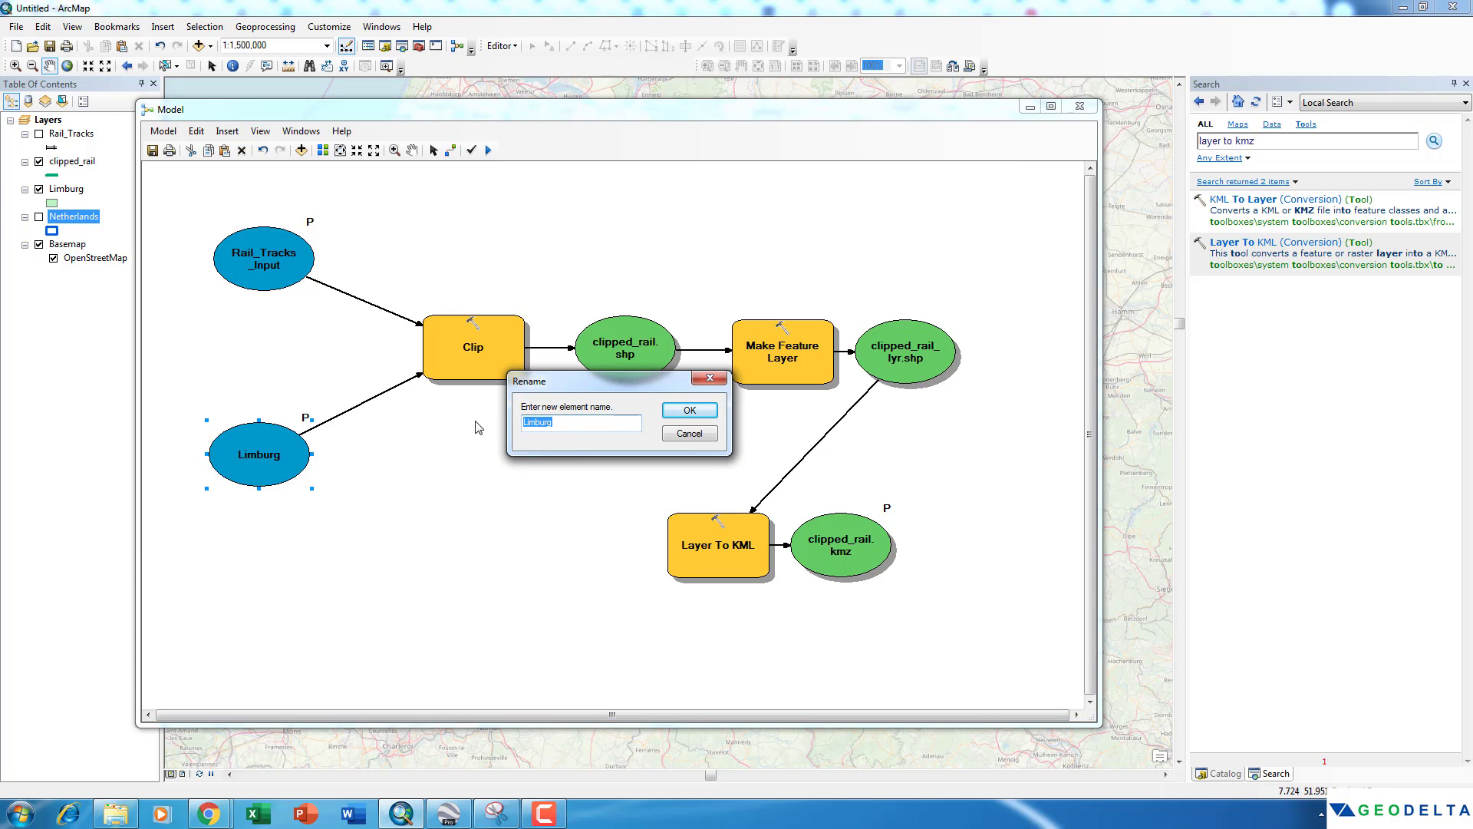
type("Province")
left_click(687, 412)
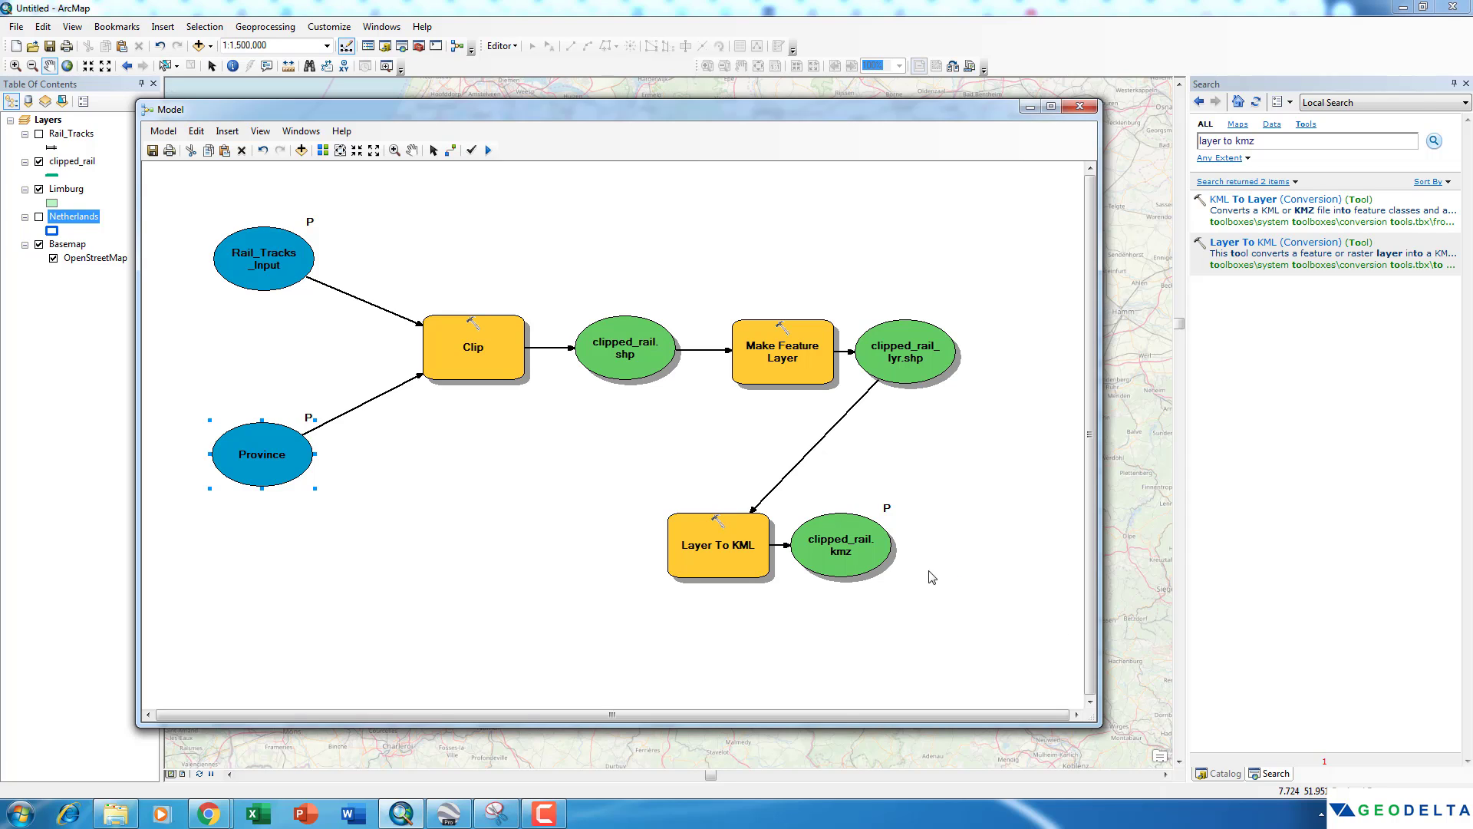
right_click(873, 557)
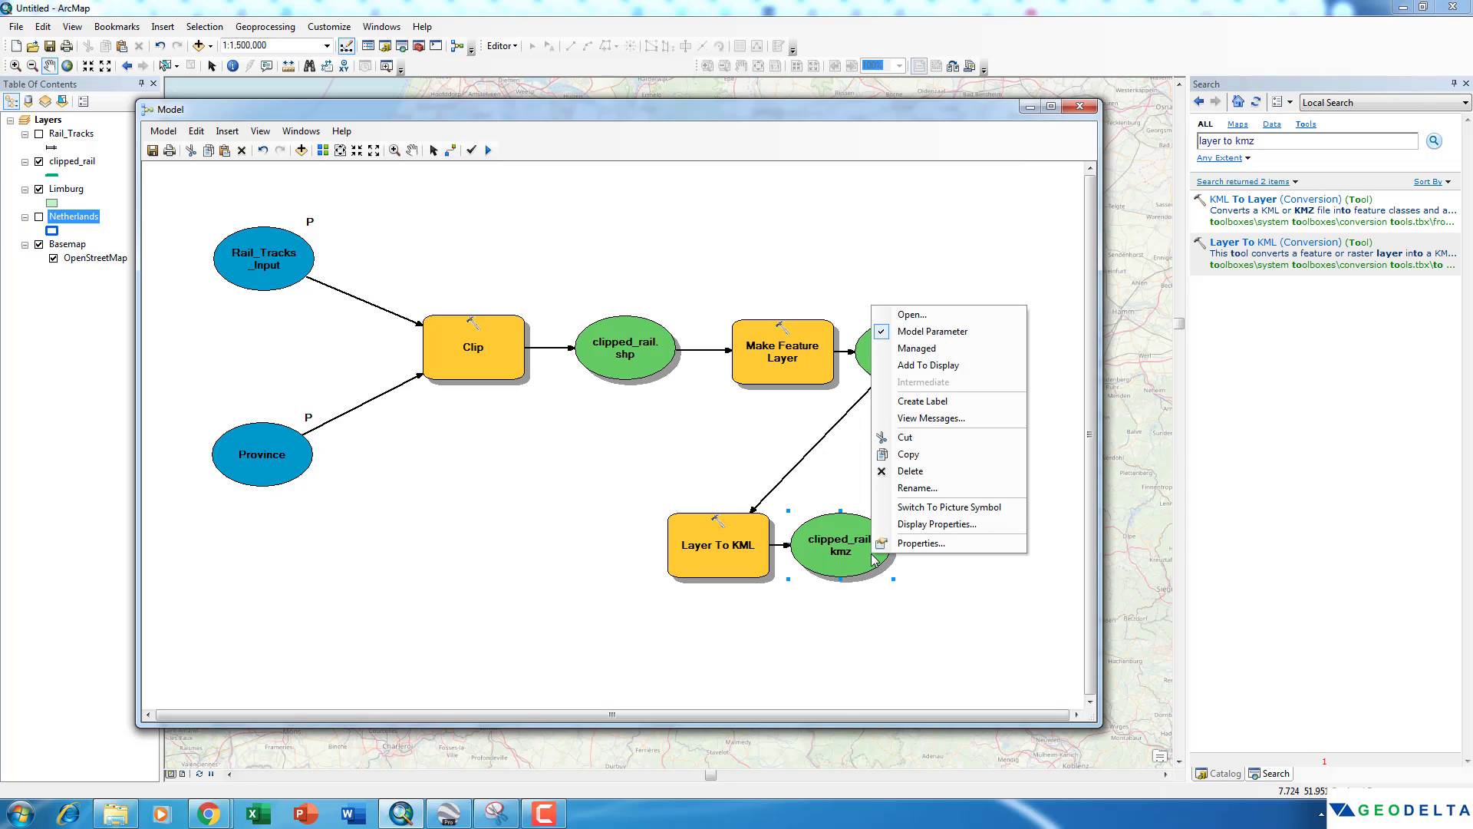
left_click(950, 488)
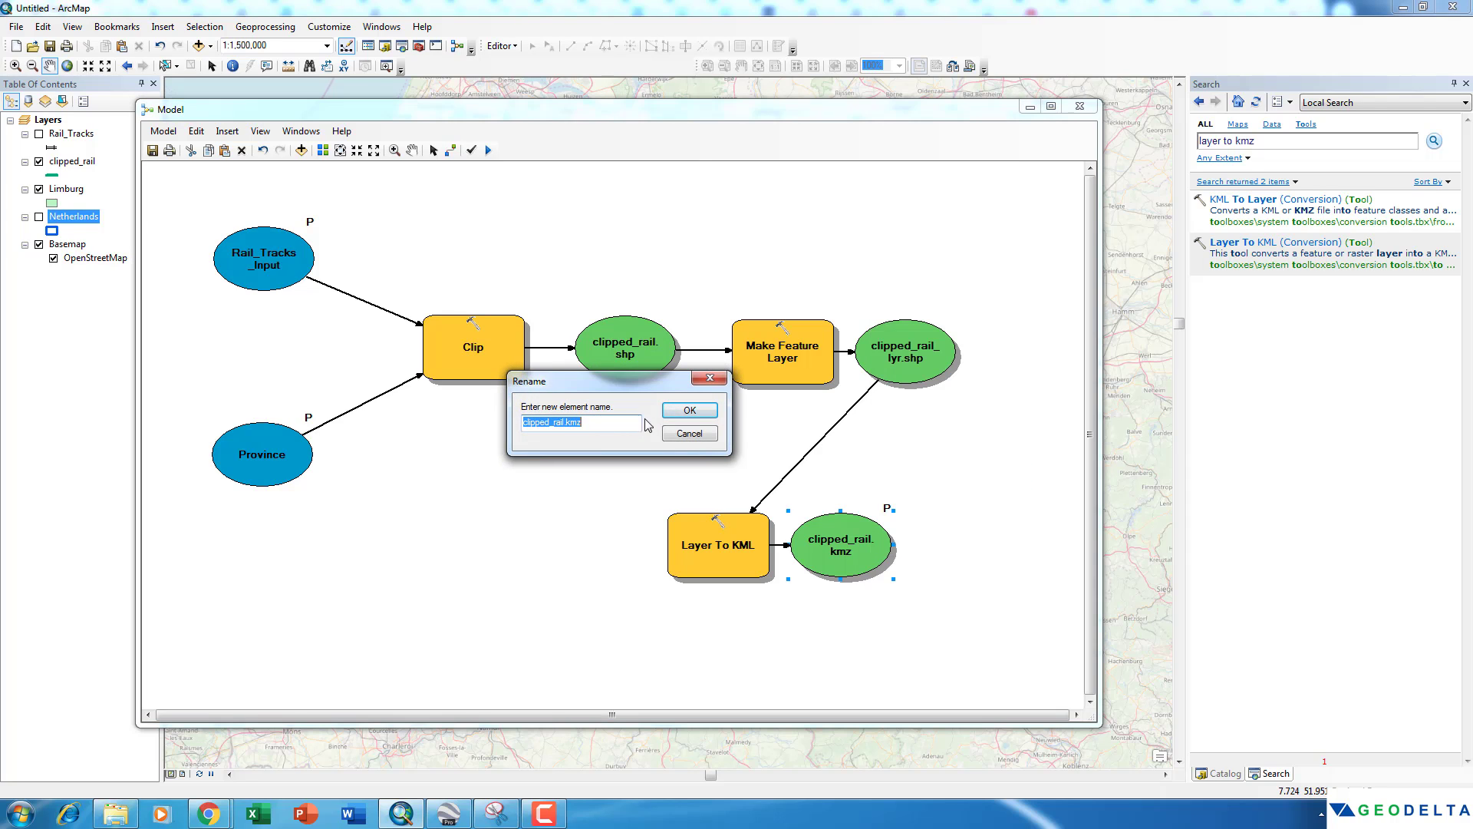
left_click(702, 410)
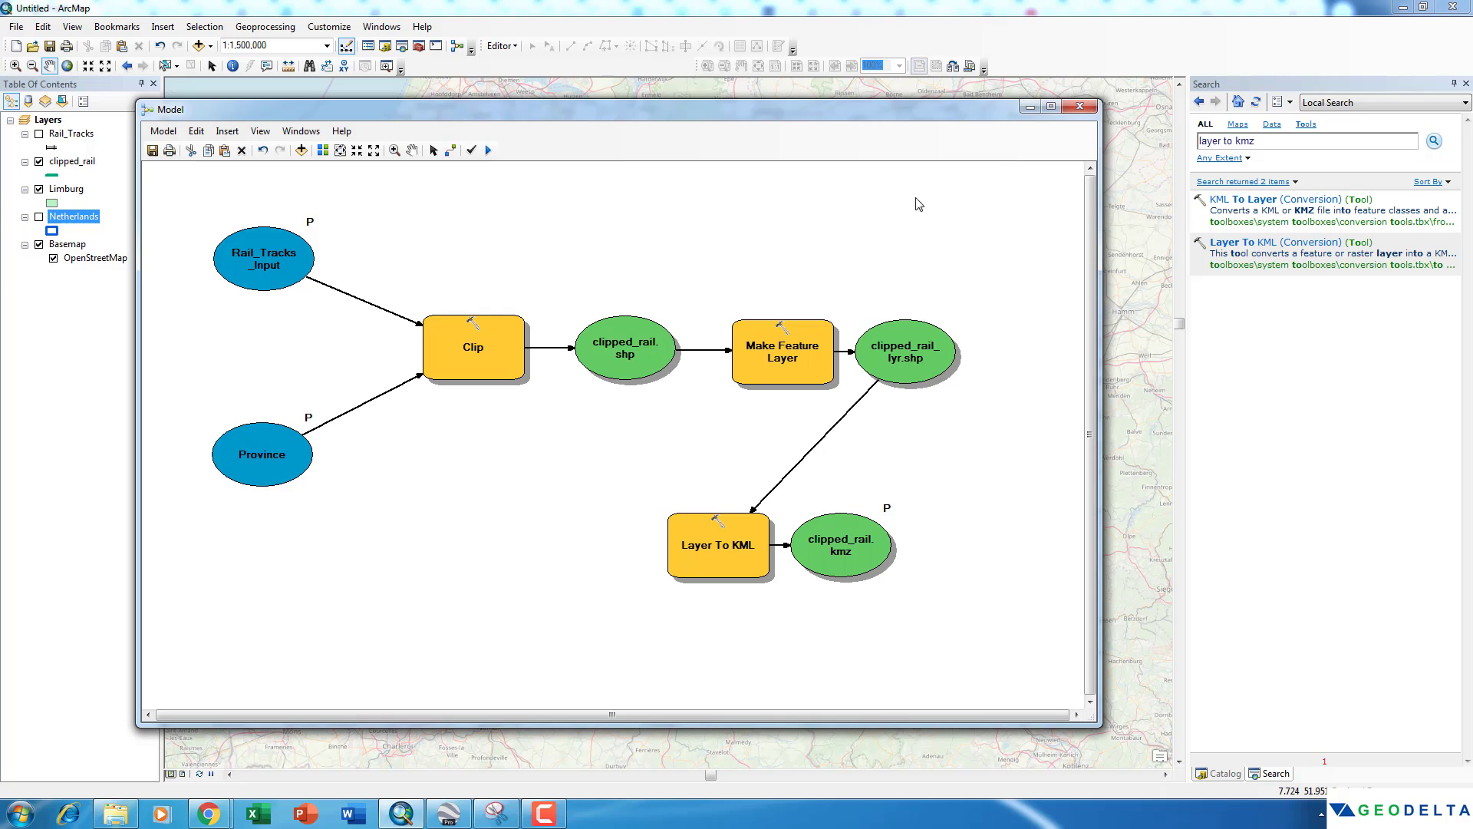
Close the model editor and the search pane, and open the Model tool from the to_KMZ_converter toolbox.
left_click(1079, 107)
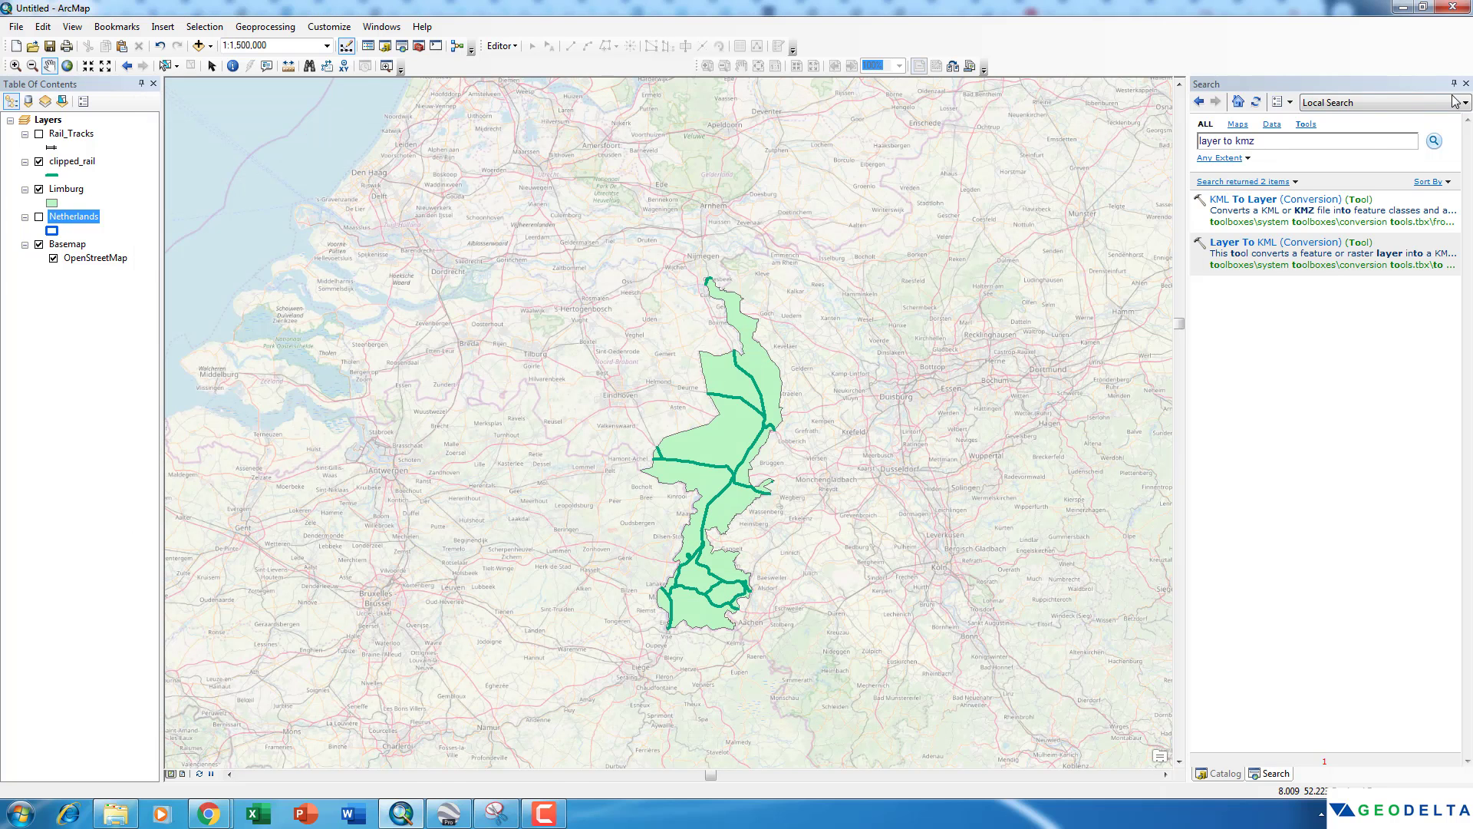
left_click(1466, 84)
scroll(1373, 219, "up", 15)
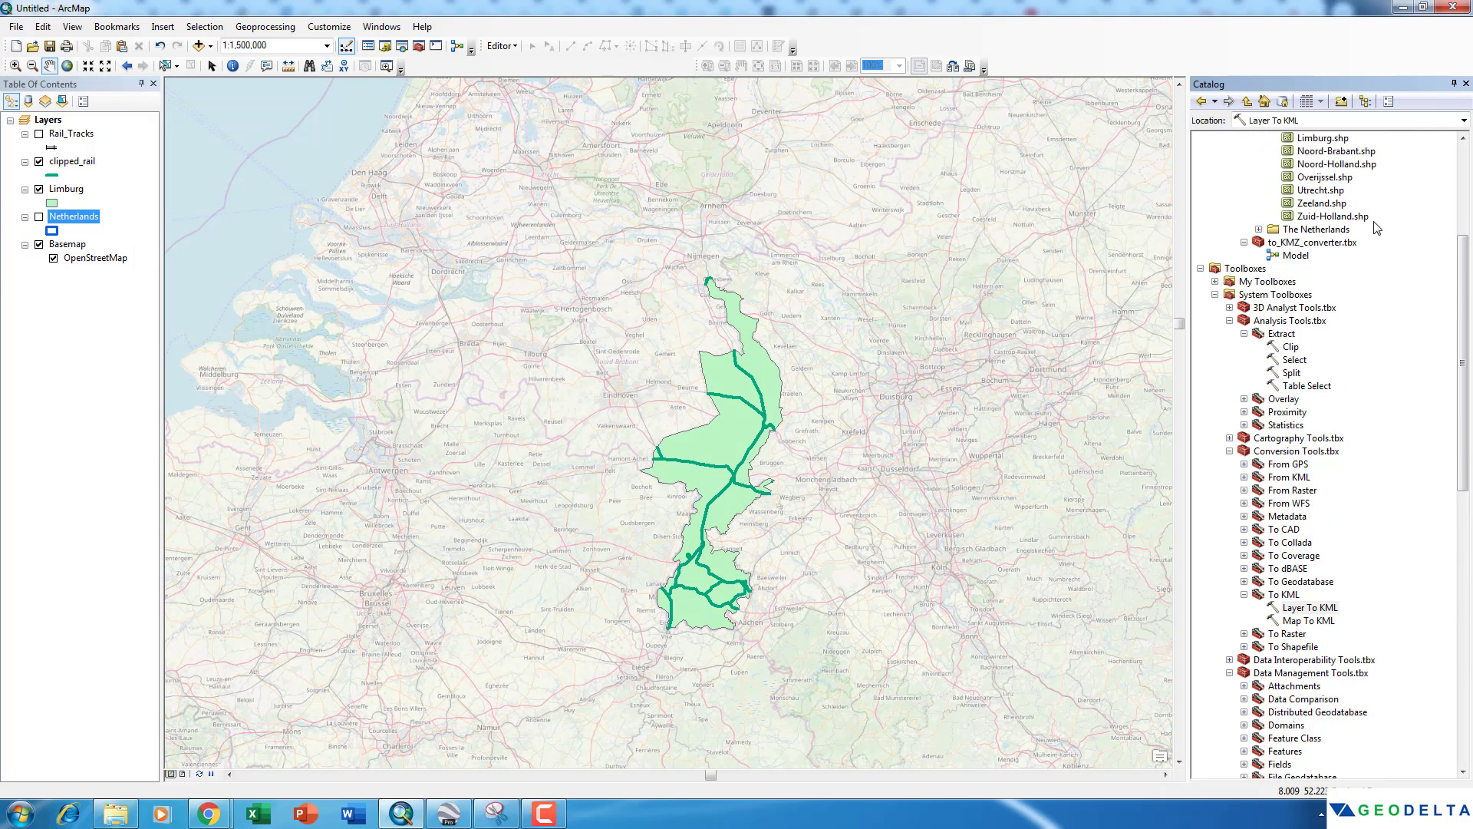
left_click(1201, 491)
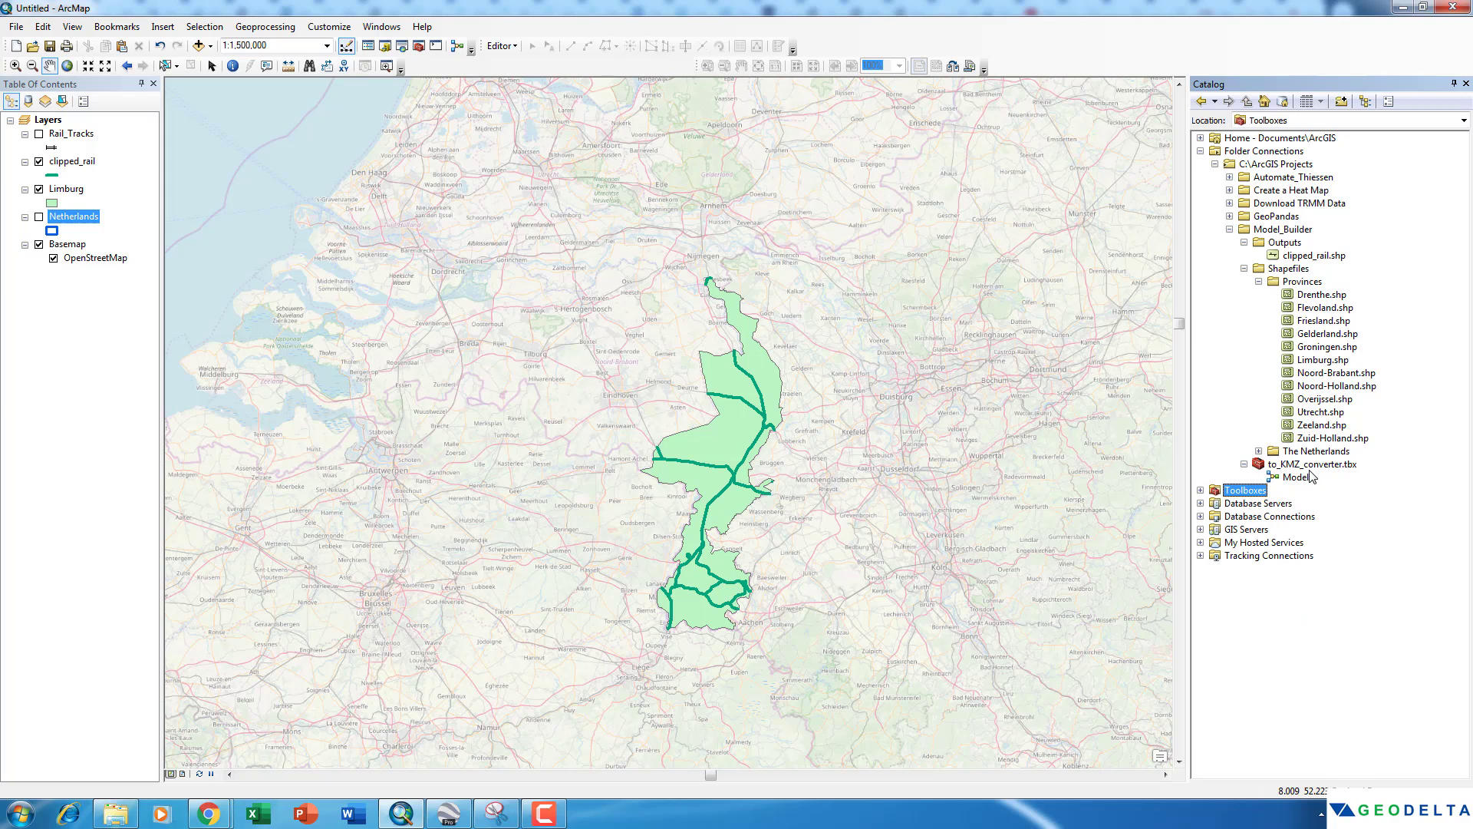
left_click(1298, 477)
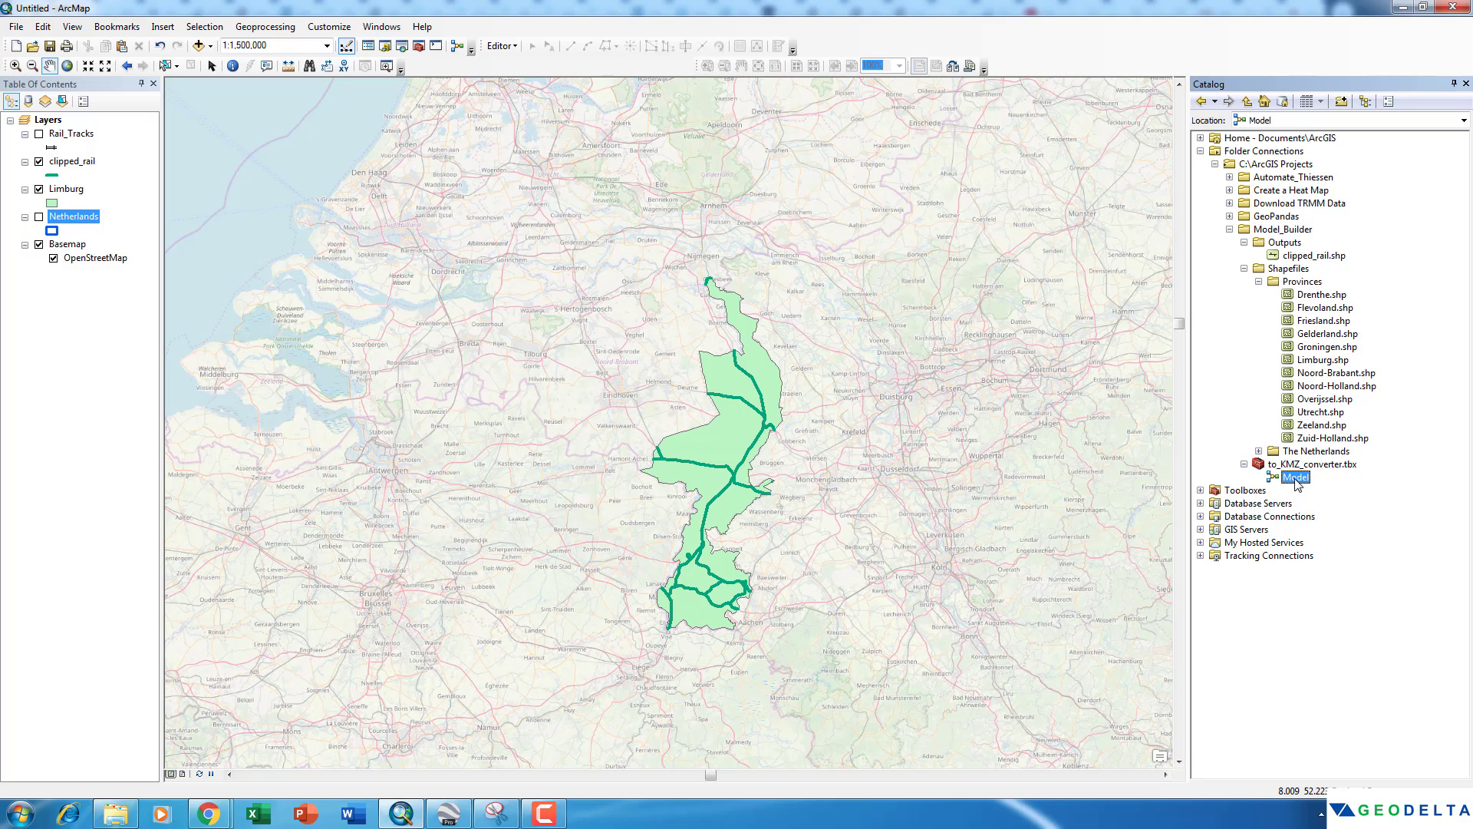
right_click(1296, 481)
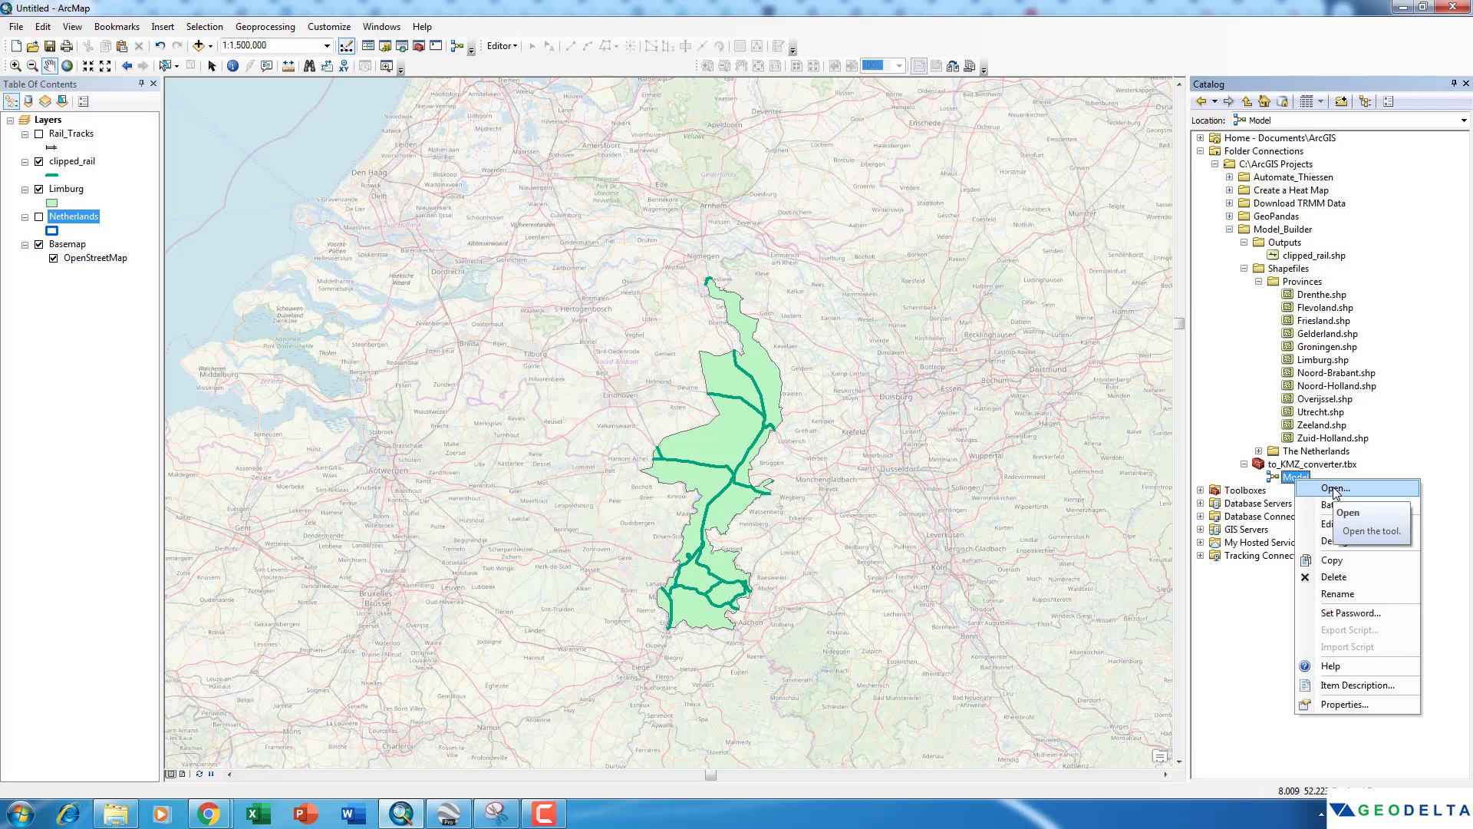
left_click(1337, 489)
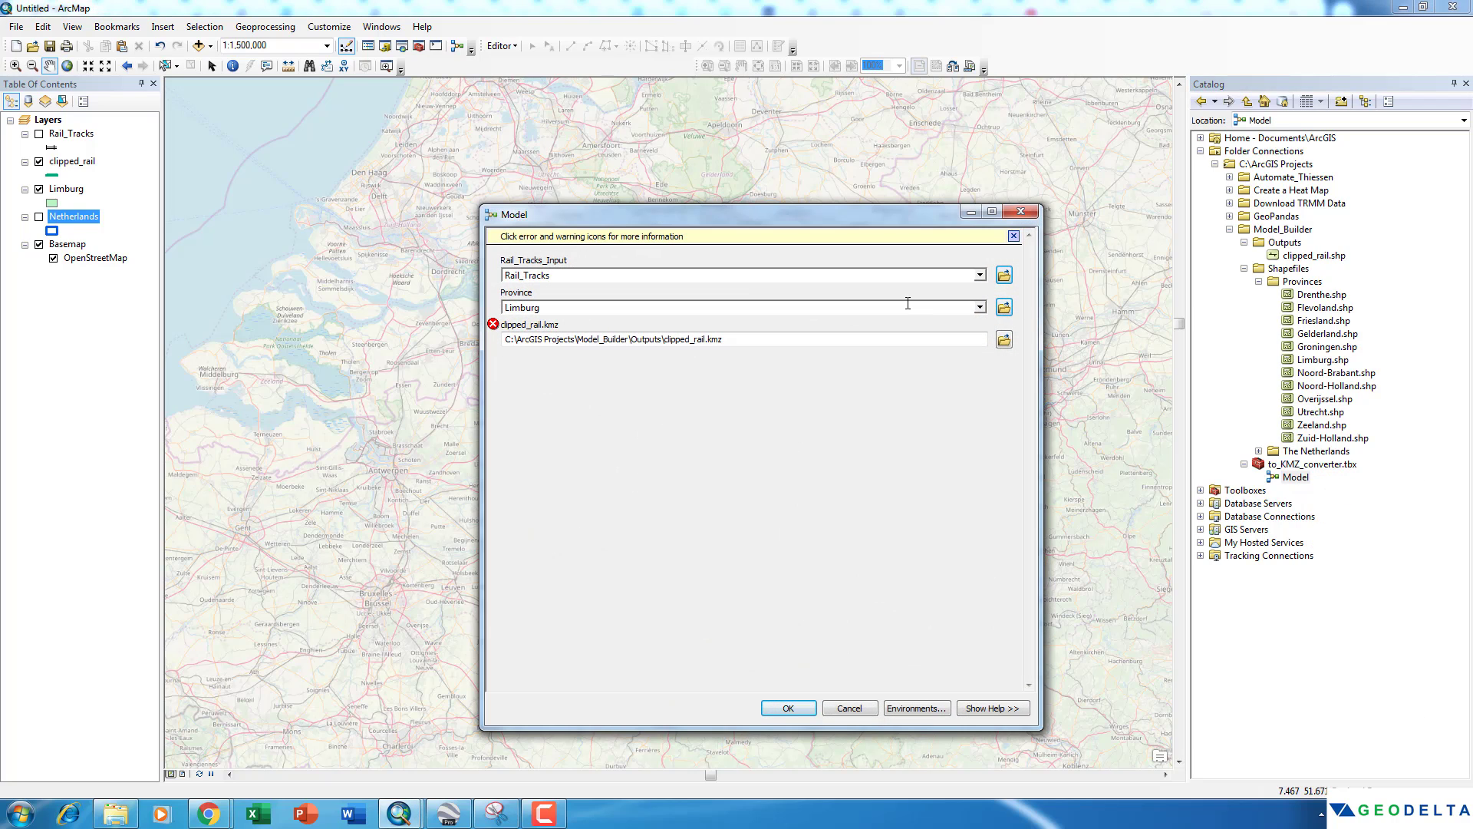
Set the tool's rail tracks input to Rail_Tracks and its province to Noord-Holland.shp from the Provinces folder.
left_click_drag(795, 217, 484, 199)
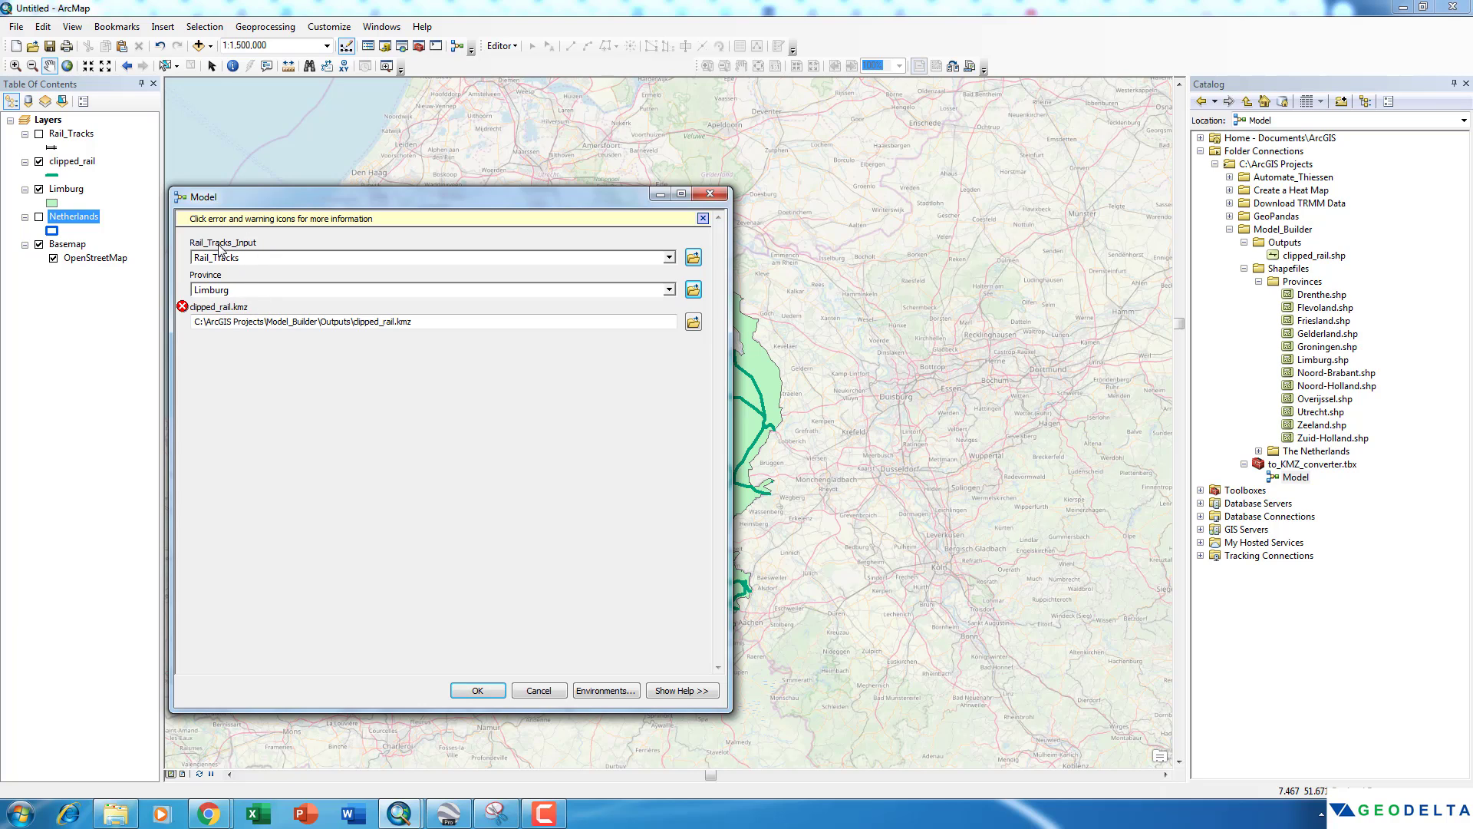
left_click(669, 258)
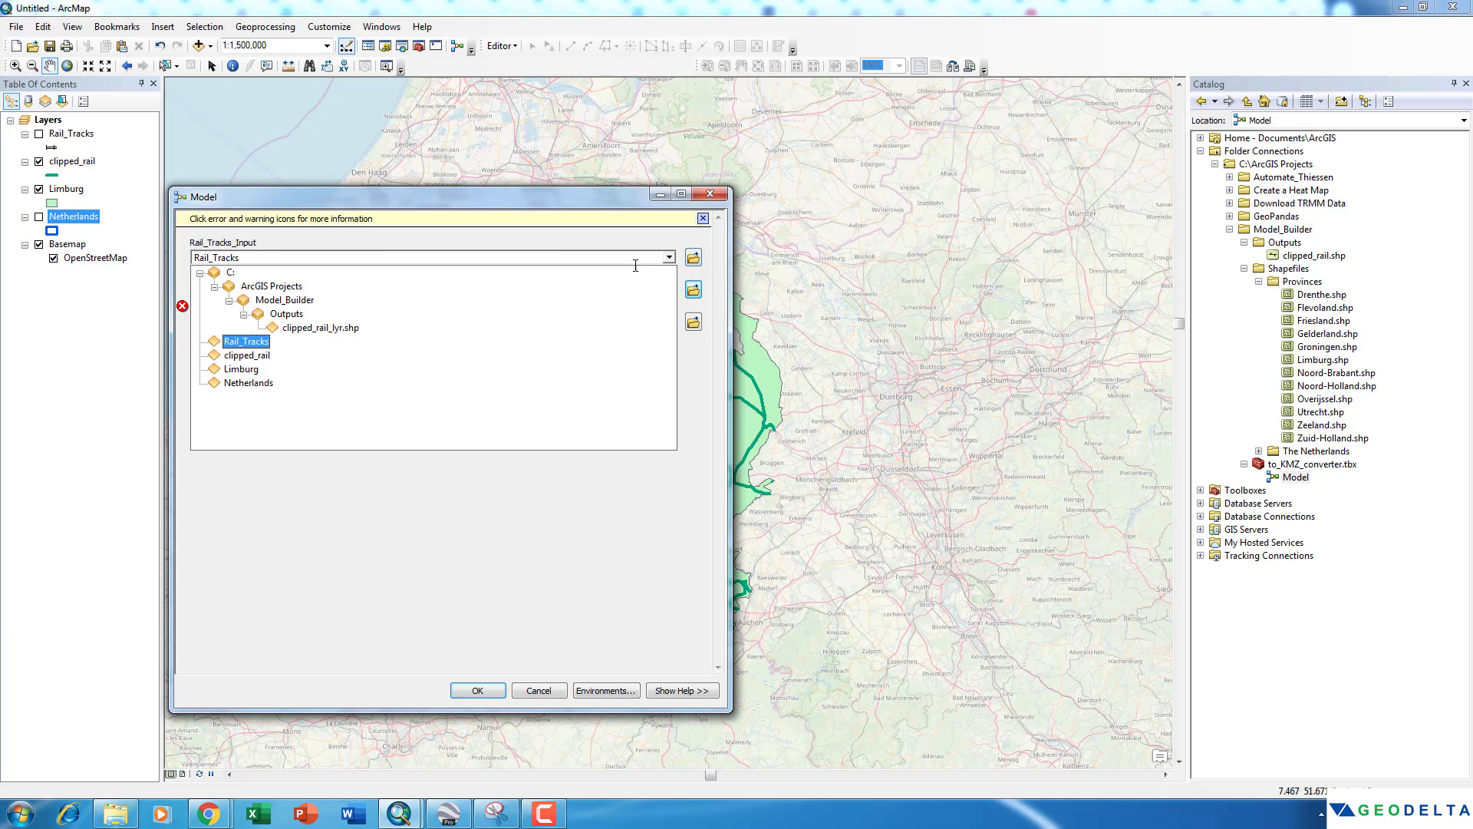
left_click(256, 343)
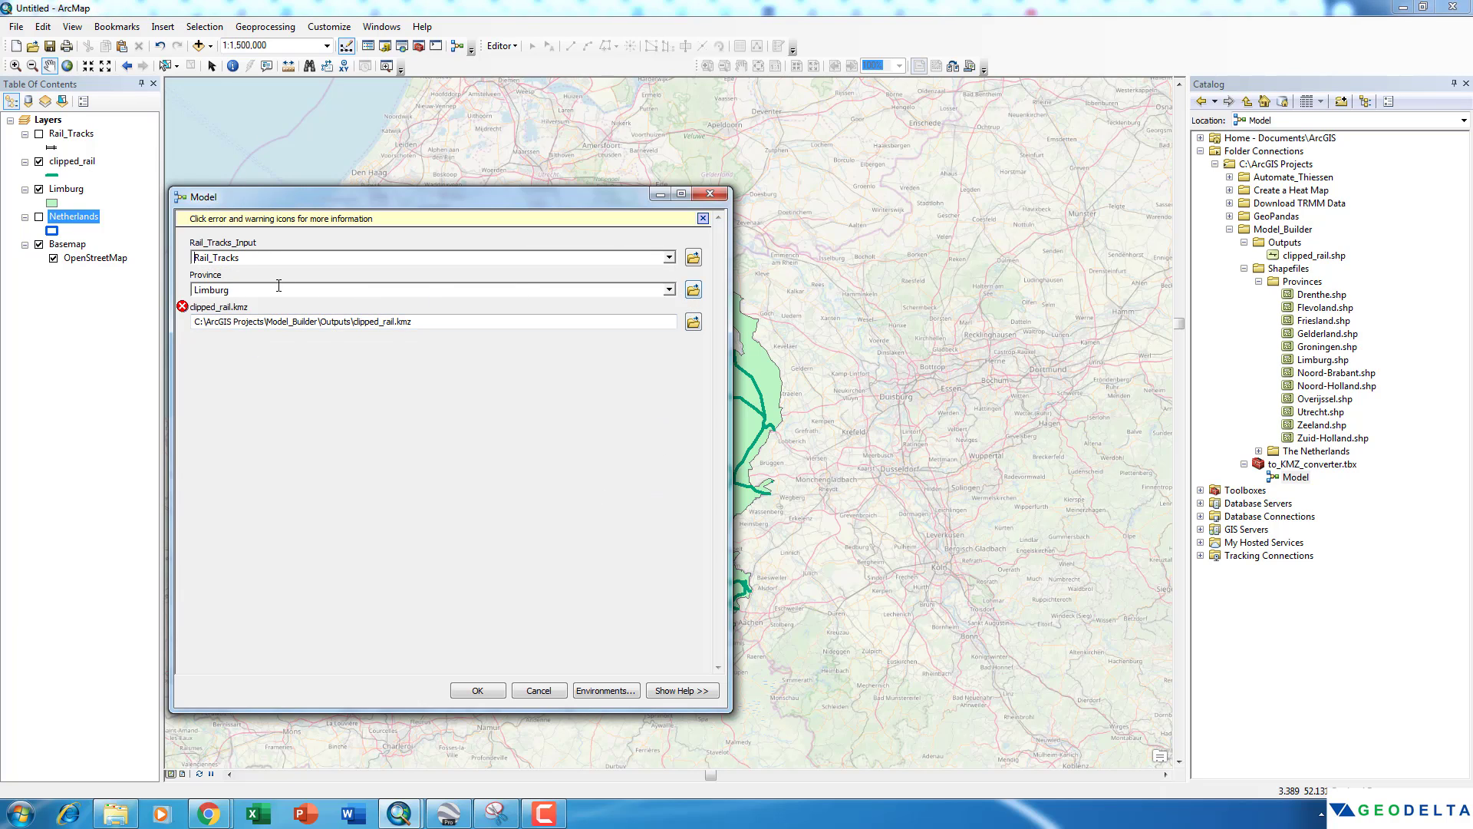
left_click(694, 290)
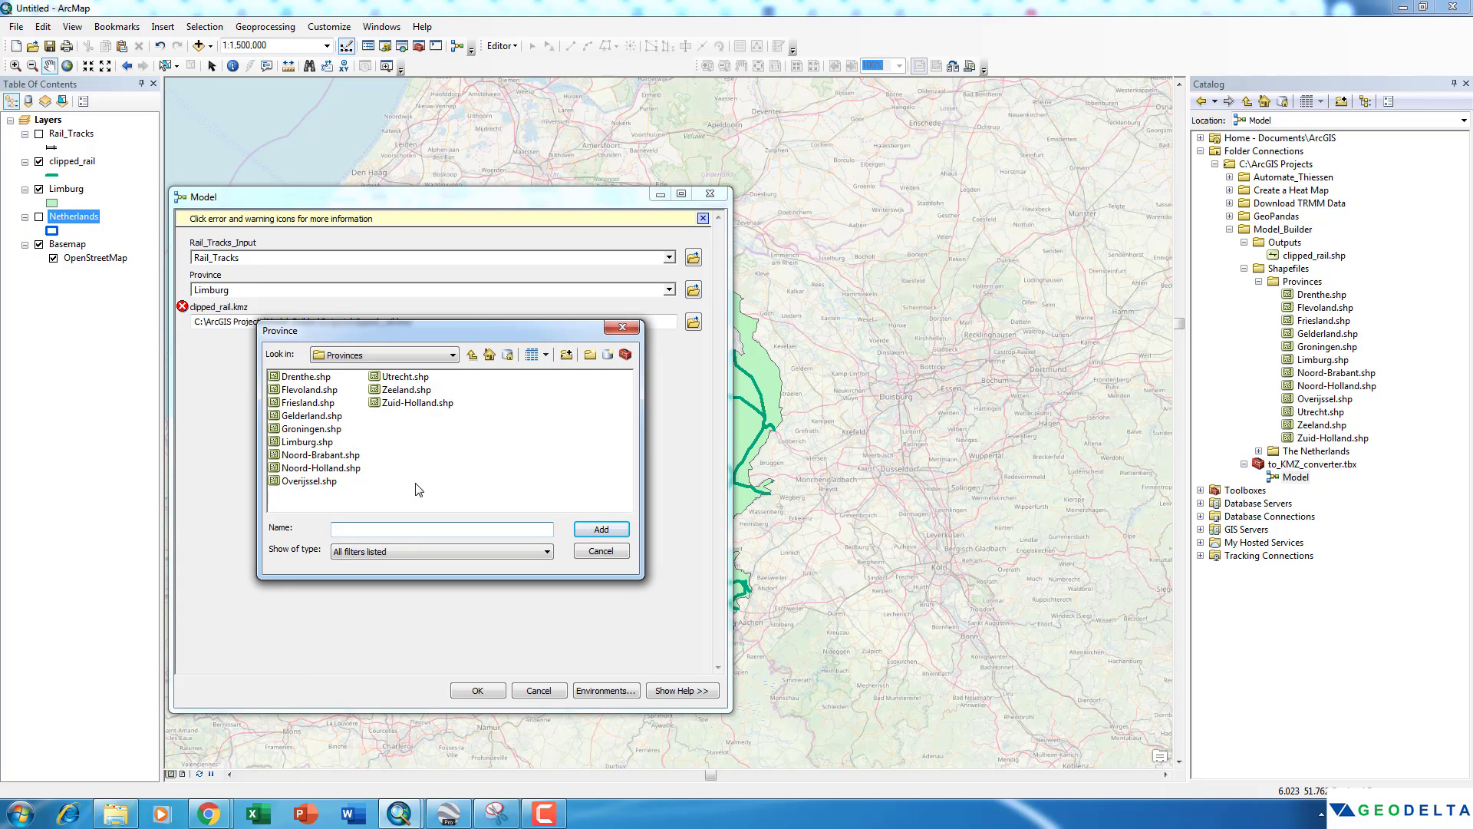
left_click(320, 469)
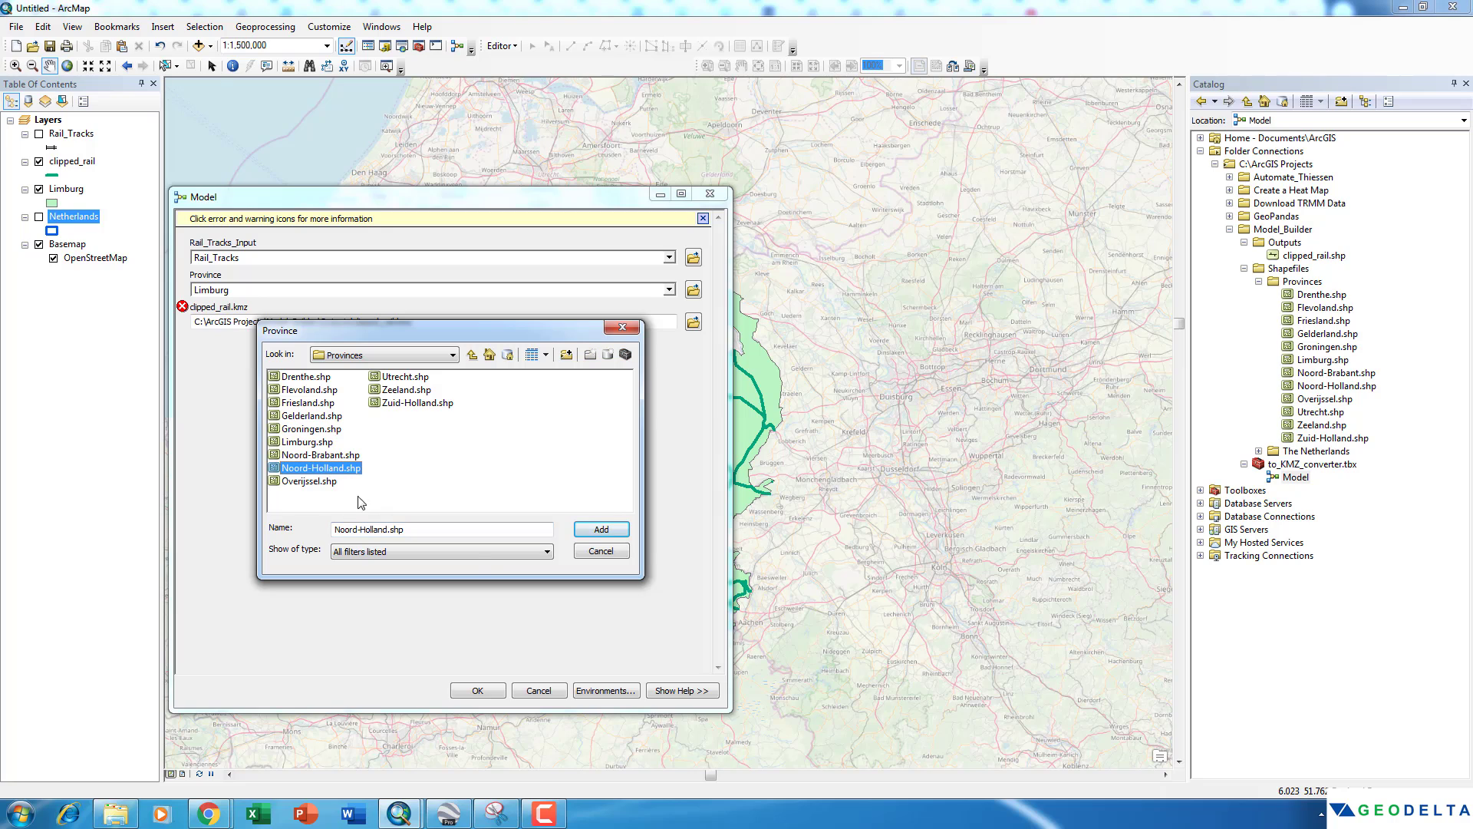
left_click(610, 529)
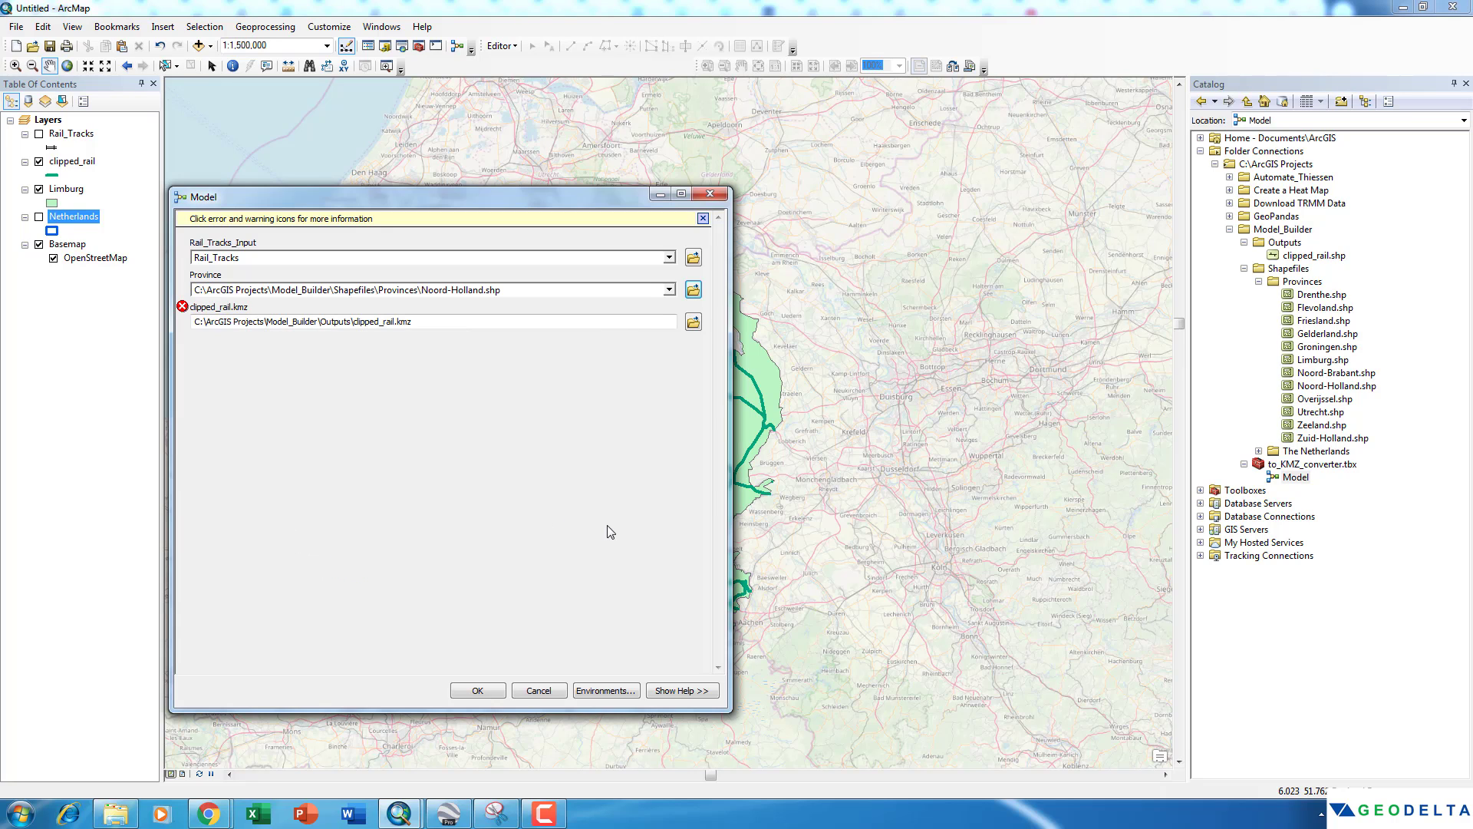
Set the output file to nord_holland.kmz in the Outputs folder and run the model.
left_click(693, 322)
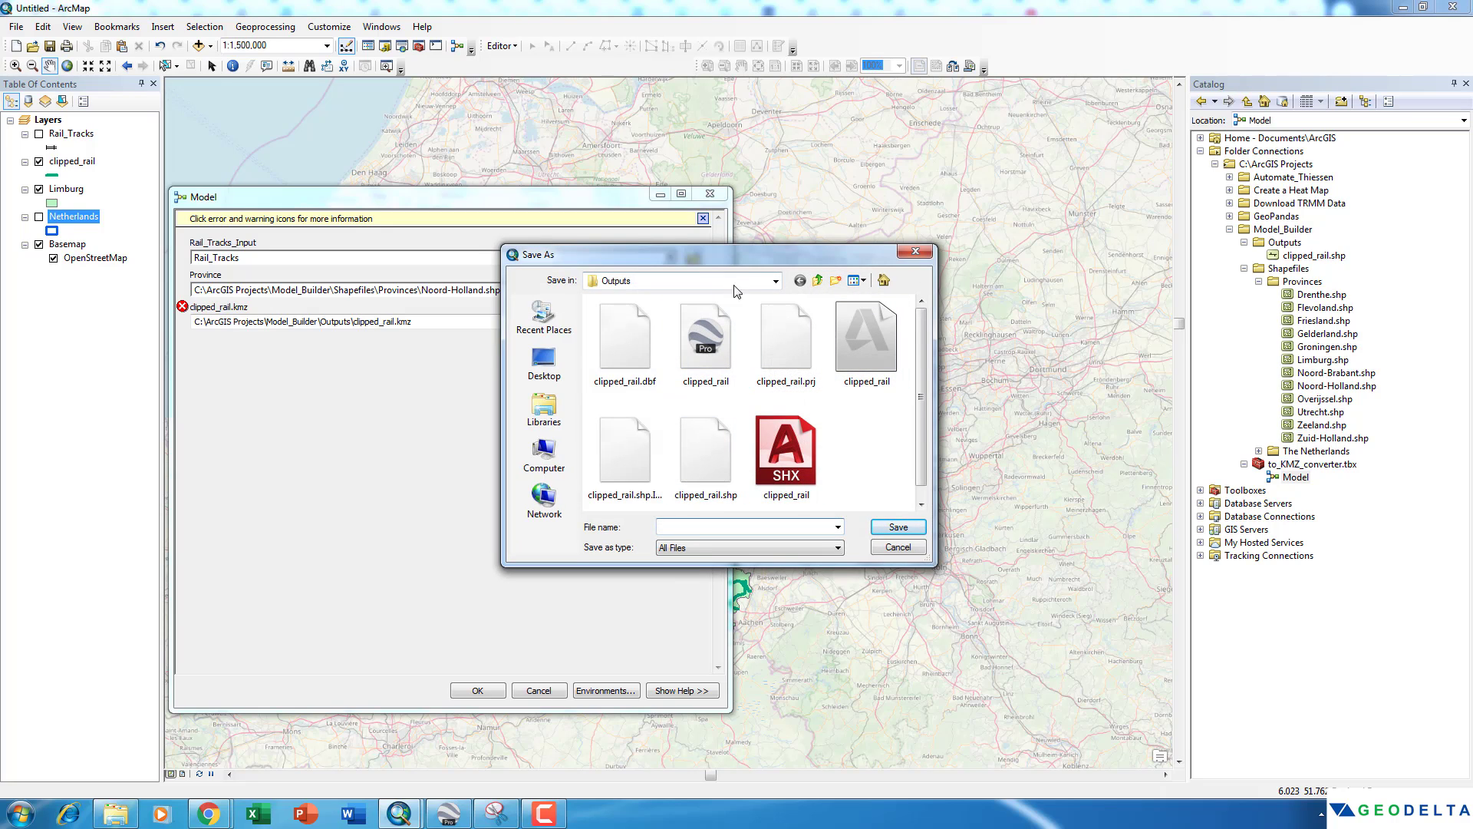
left_click_drag(743, 260, 700, 320)
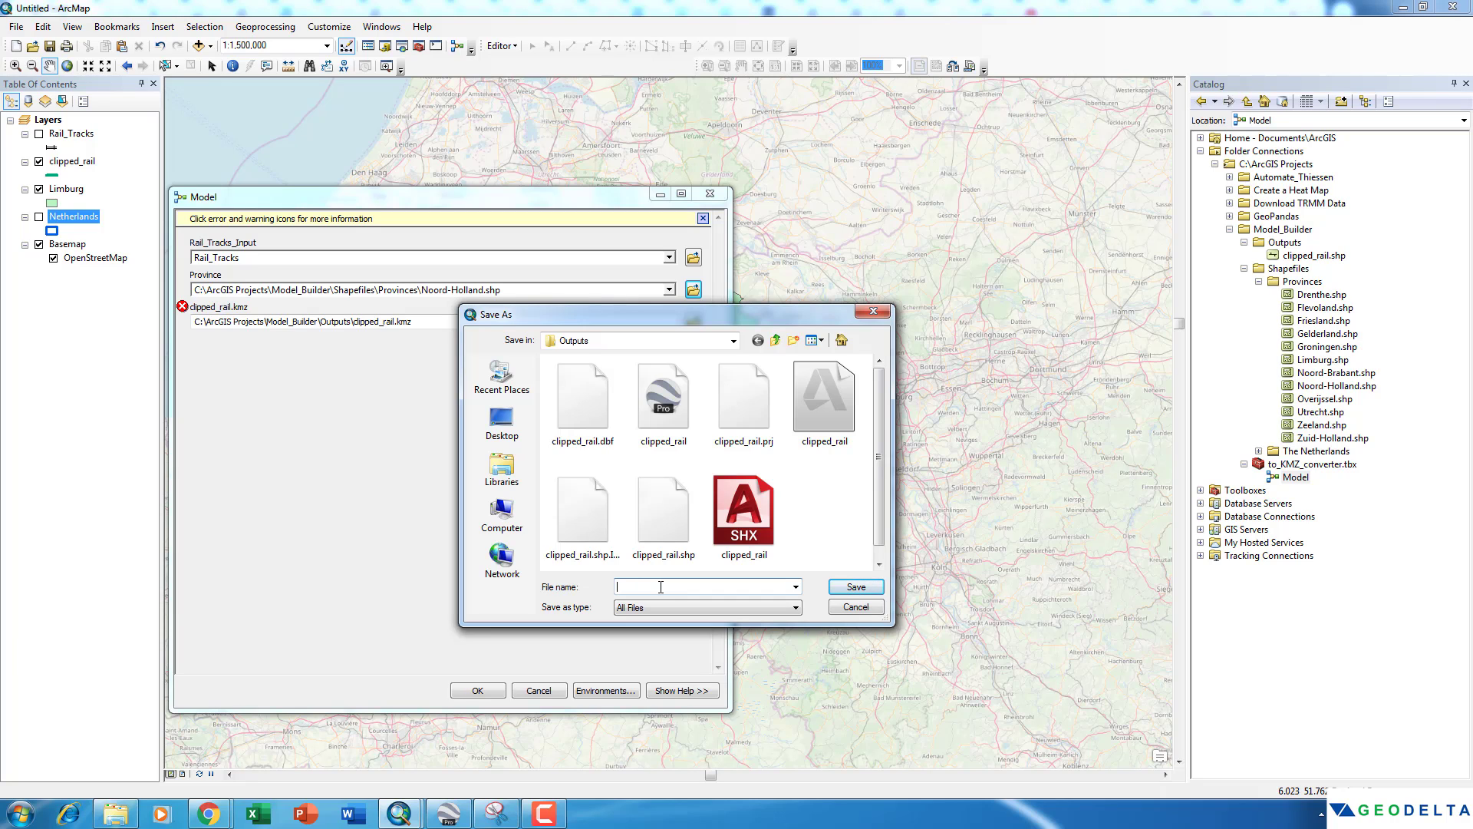
type("nord_holland_")
type("kmz")
left_click(858, 587)
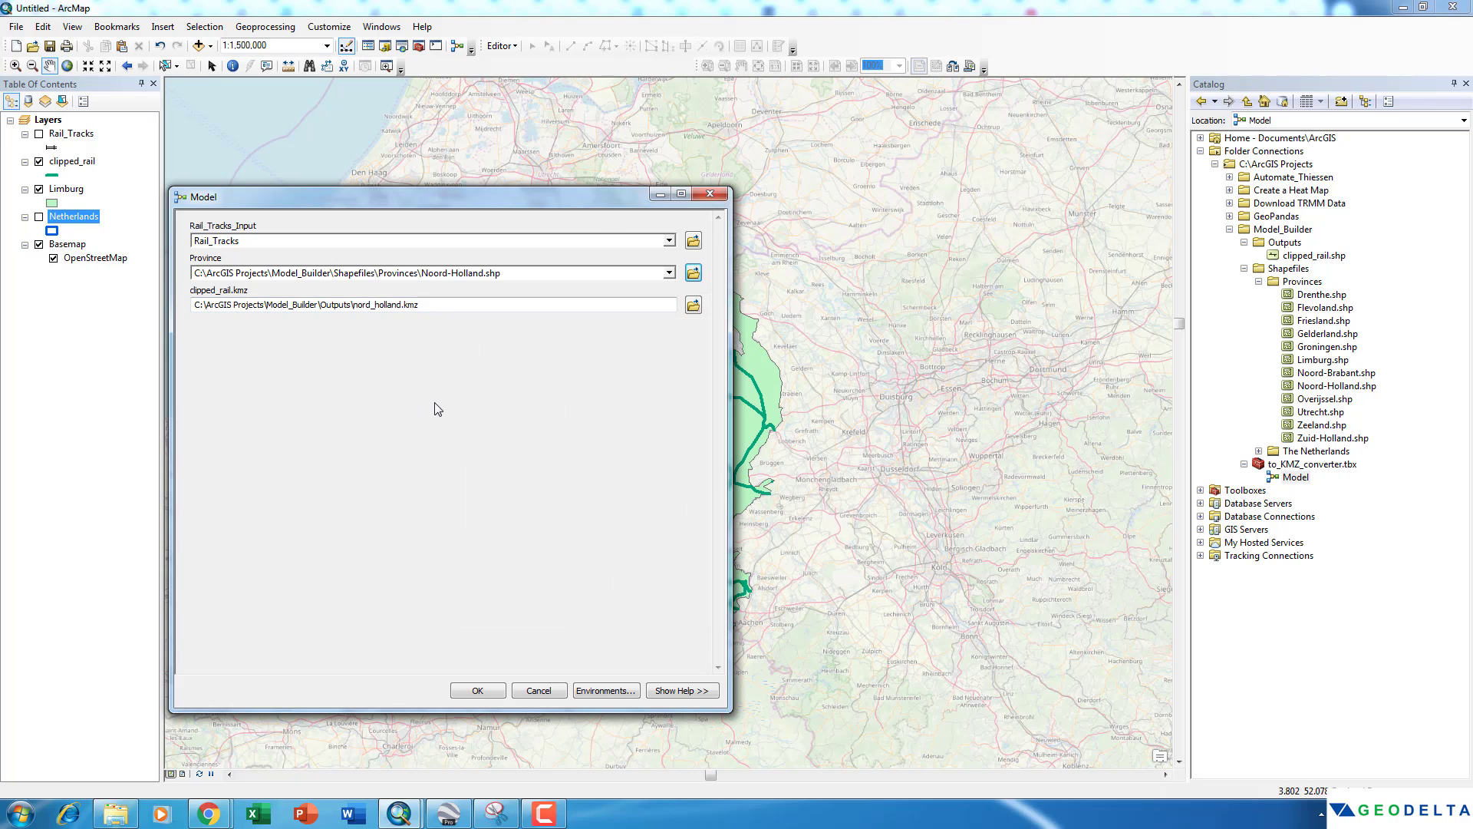
left_click(476, 691)
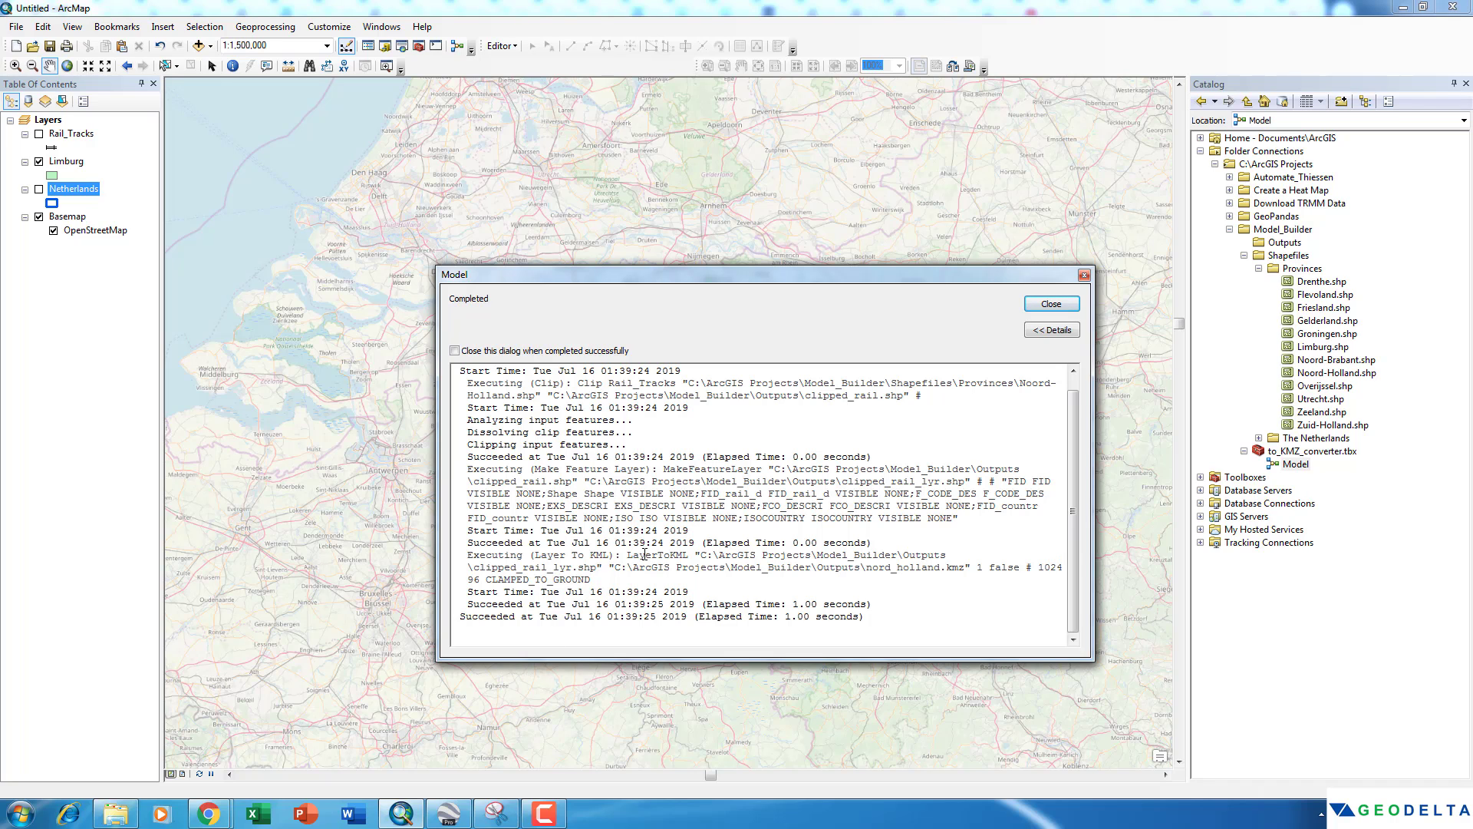
left_click(1064, 310)
Open the nord_holland KMZ file from the Outputs folder in Google Earth Pro.
left_click(127, 819)
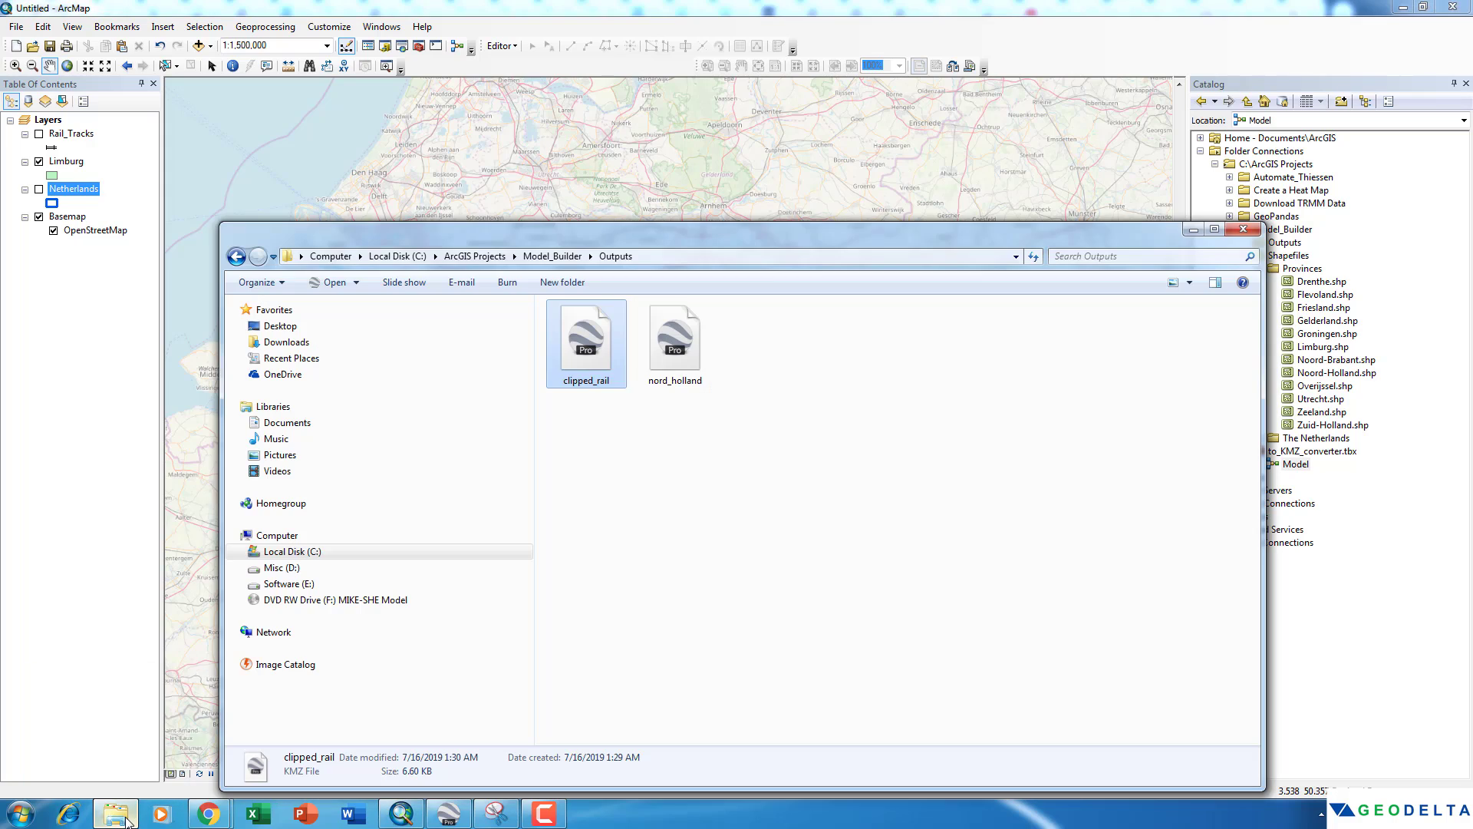
left_click(699, 497)
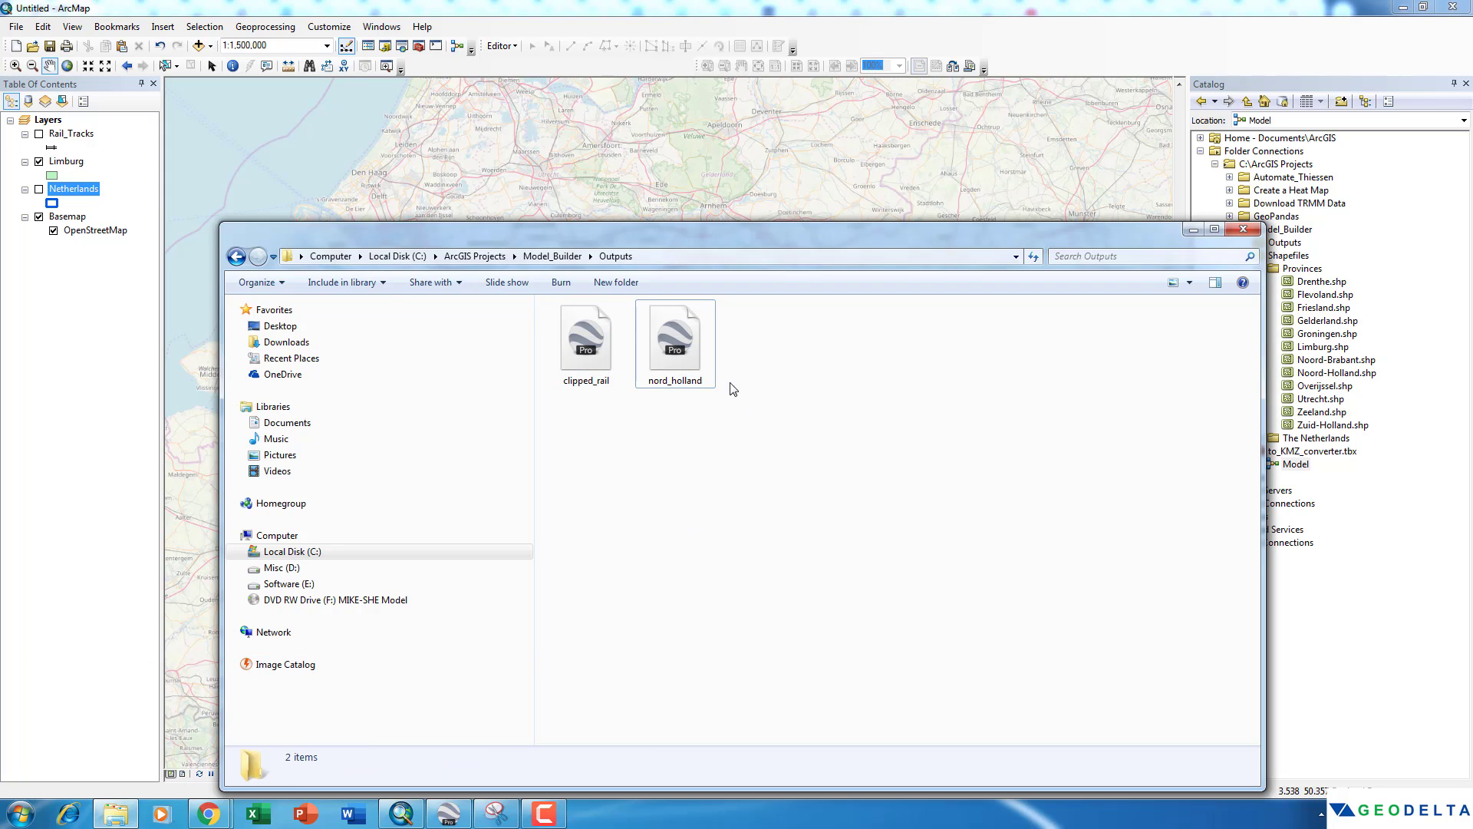
double_click(684, 346)
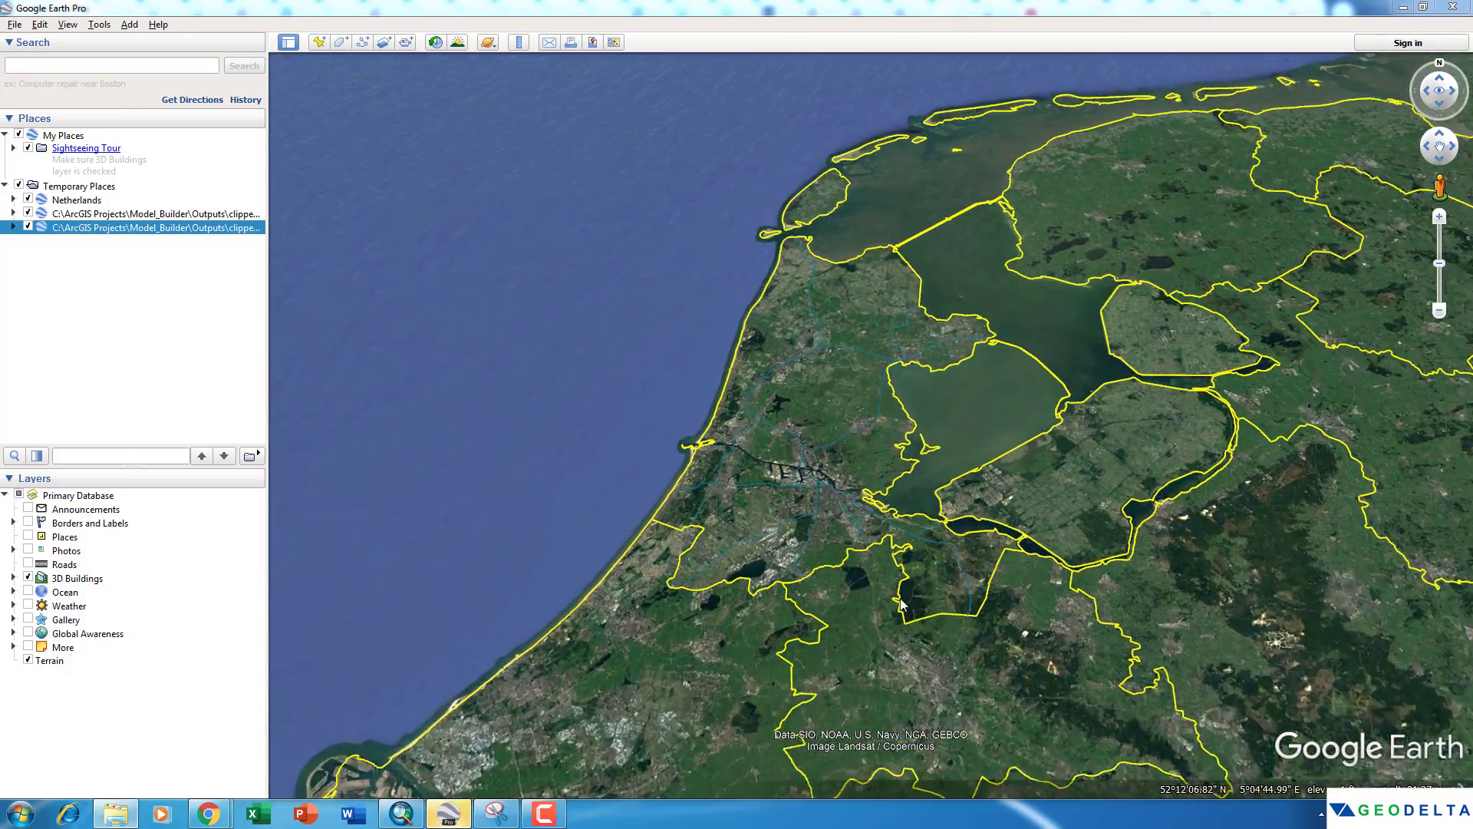
scroll(817, 550, "up", 3)
scroll(817, 550, "down", 3)
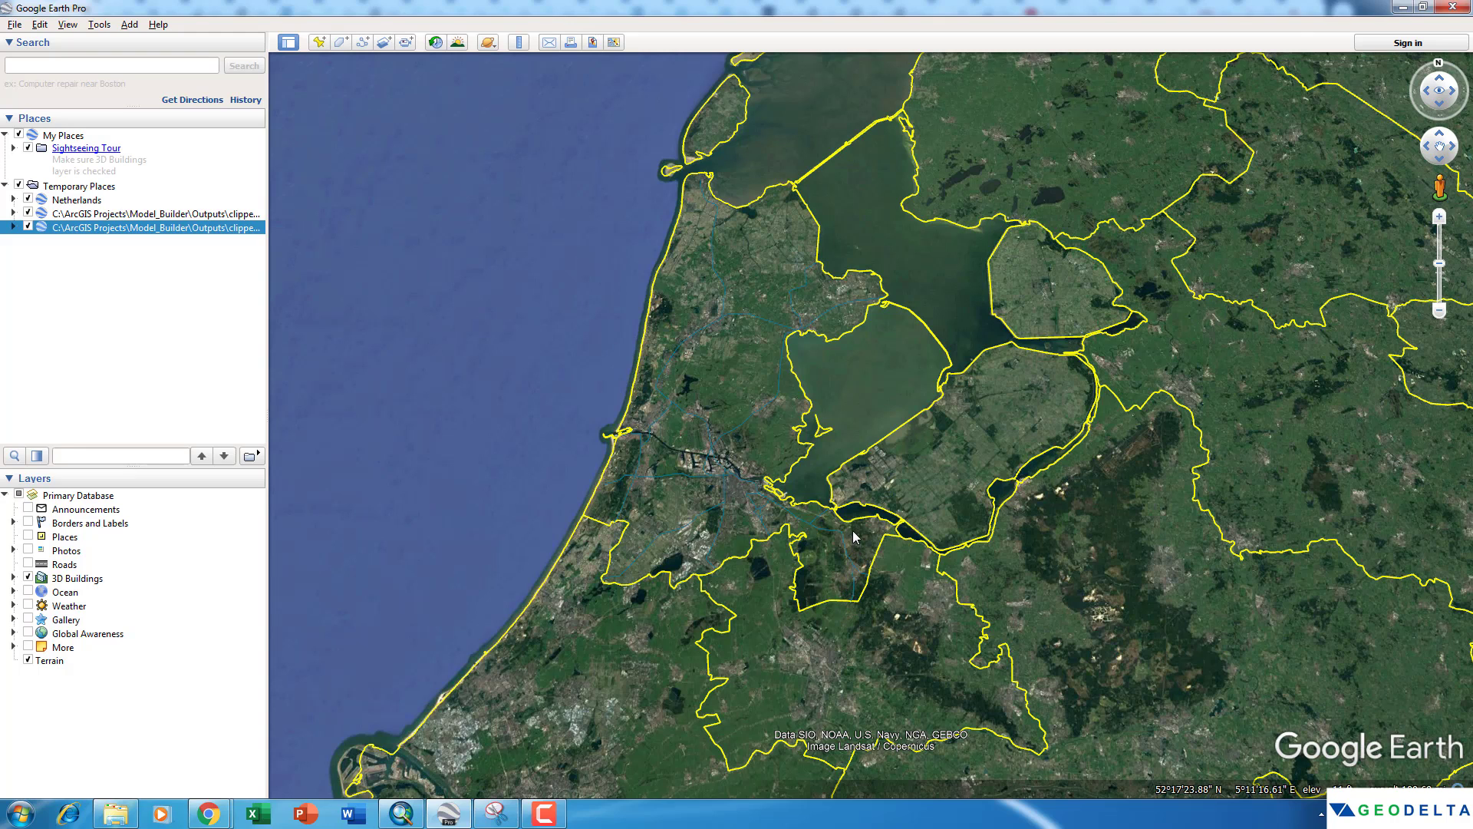
Style the newly loaded Noord-Holland rail layer with red (#ff0000) lines 1.7 wide.
right_click(125, 229)
left_click(198, 466)
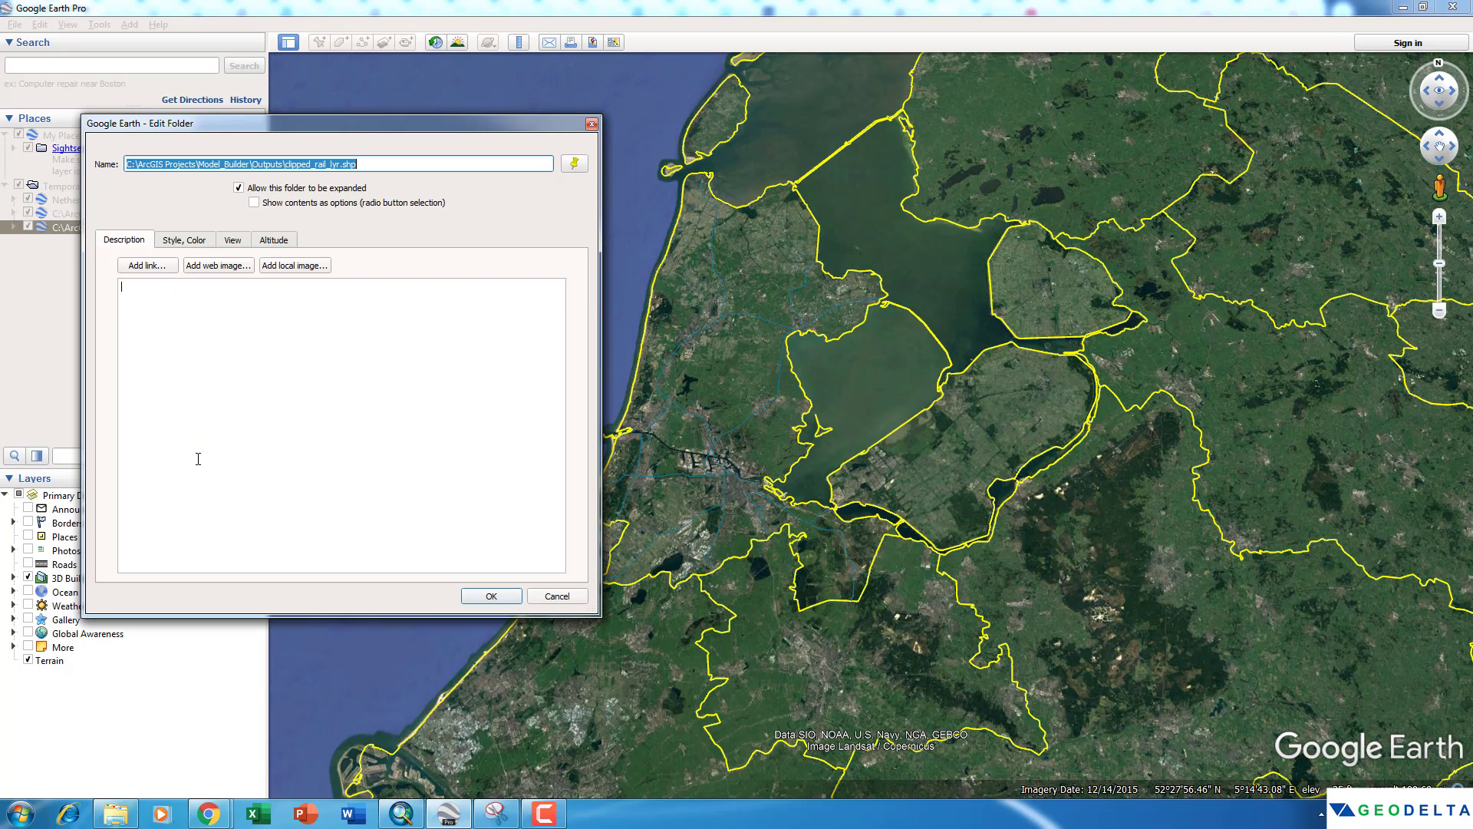
left_click(184, 240)
left_click(164, 299)
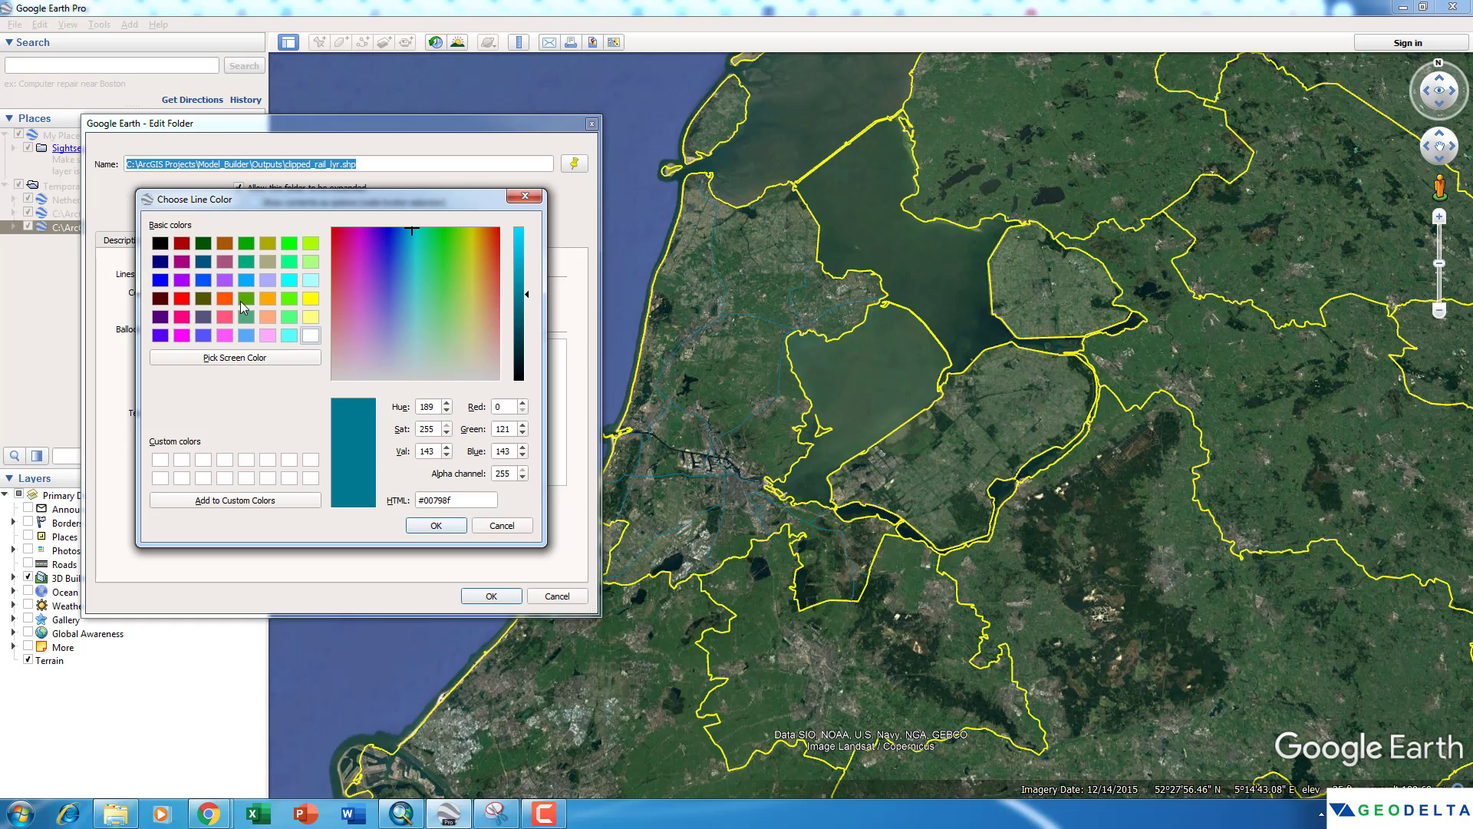
left_click(182, 299)
left_click(433, 521)
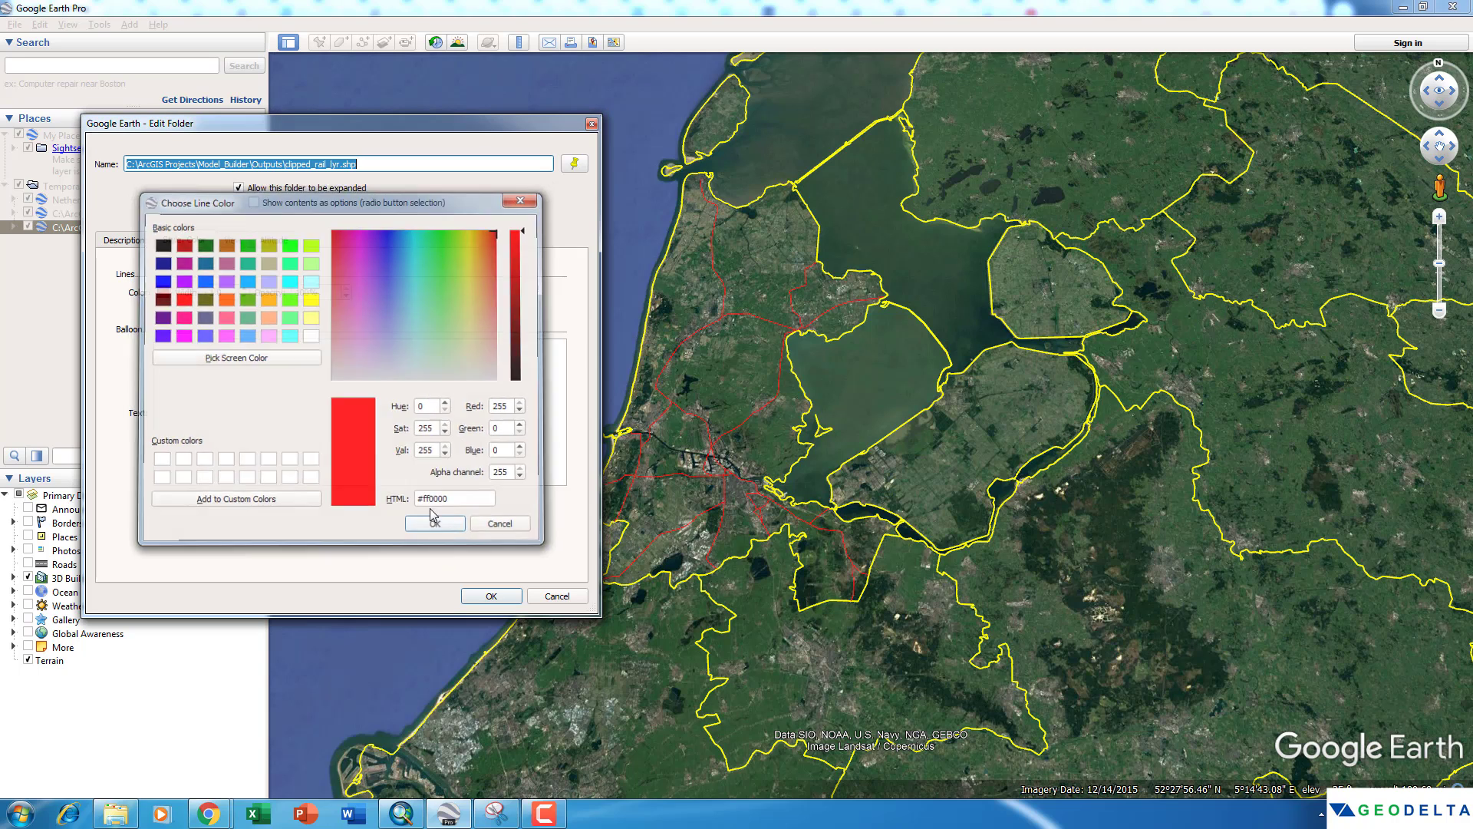
left_click(244, 289)
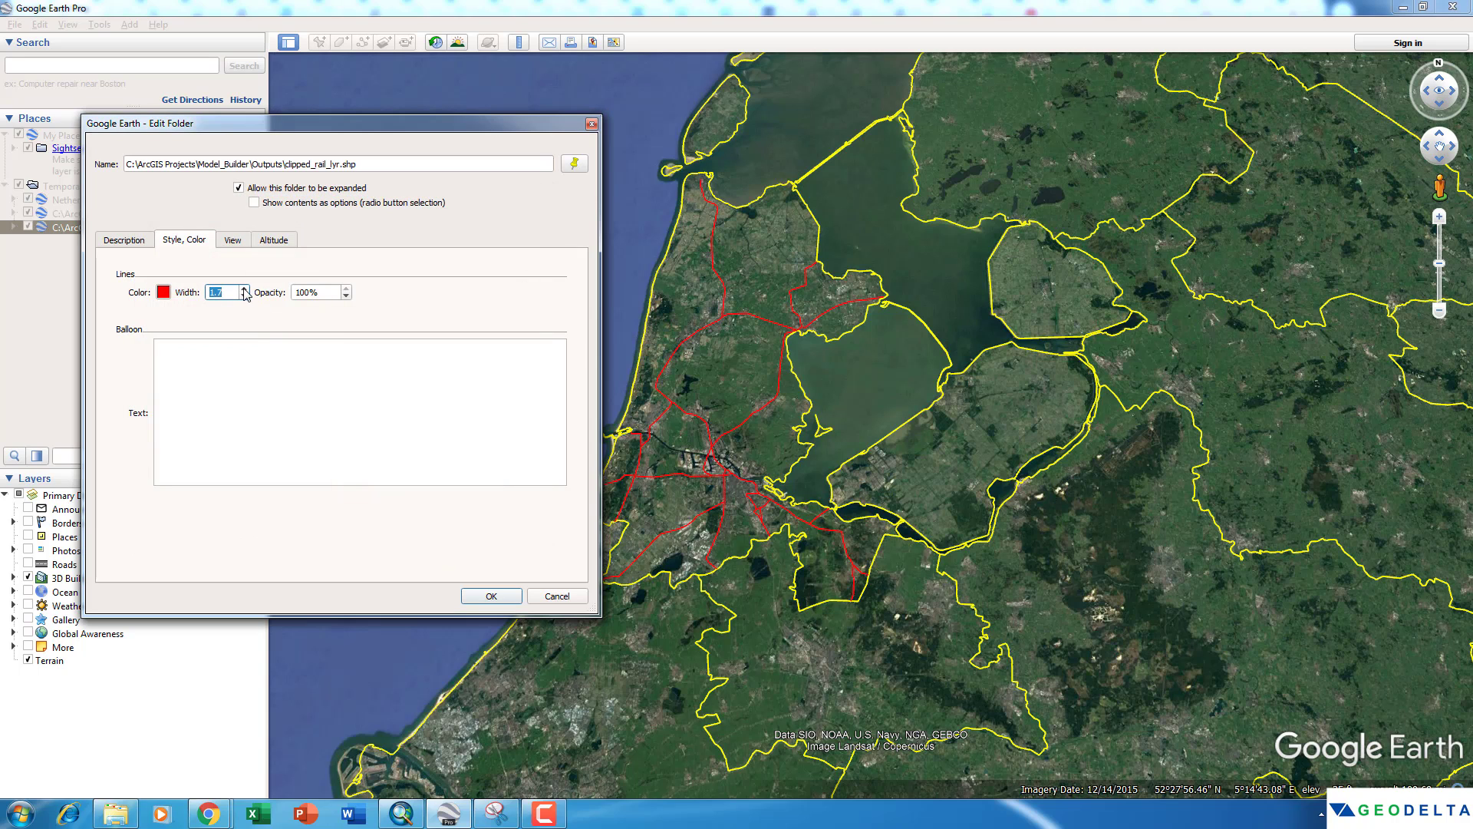
left_click(478, 596)
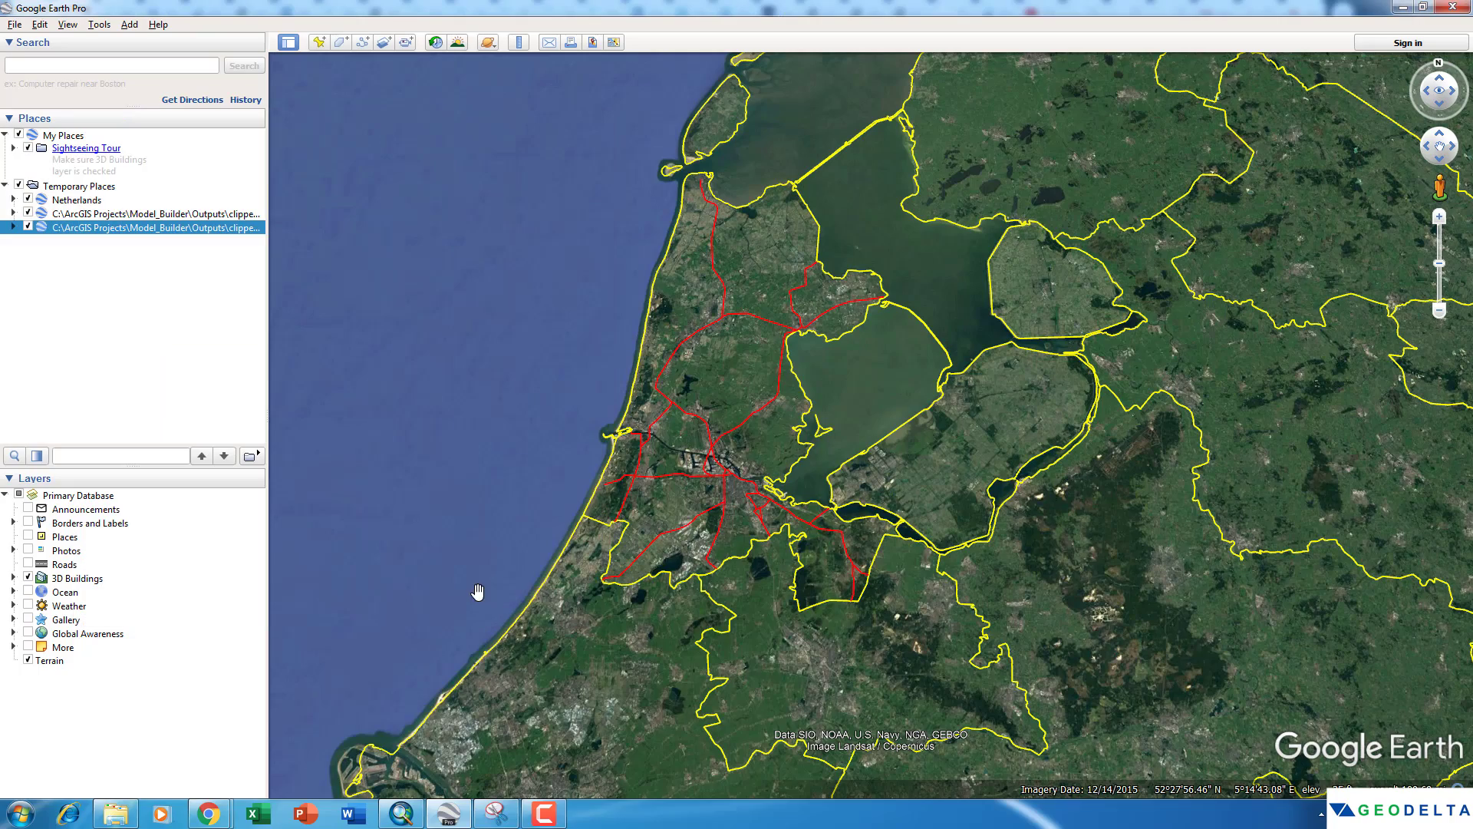
scroll(675, 681, "up", 3)
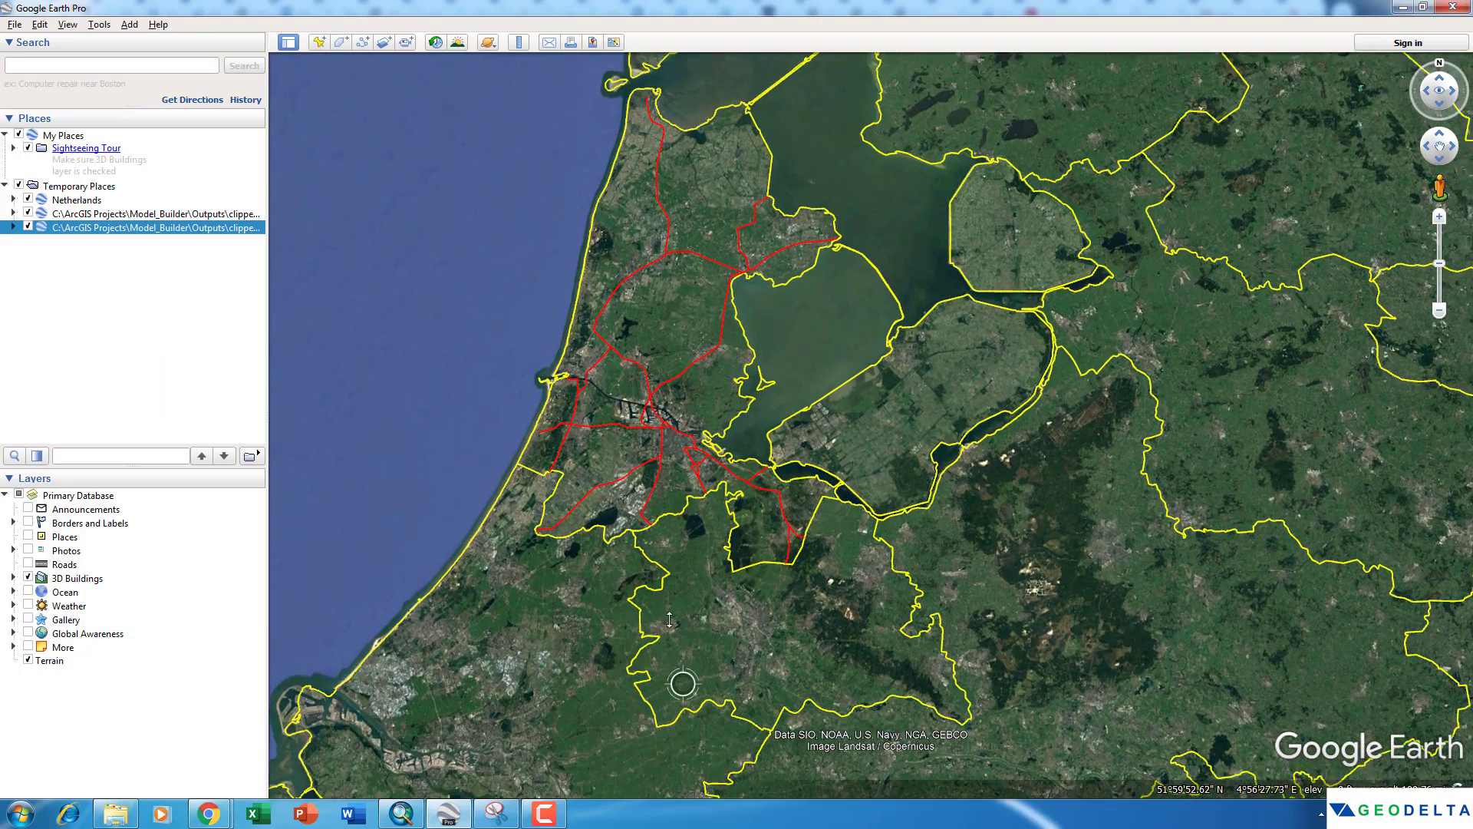
scroll(669, 619, "down", 5)
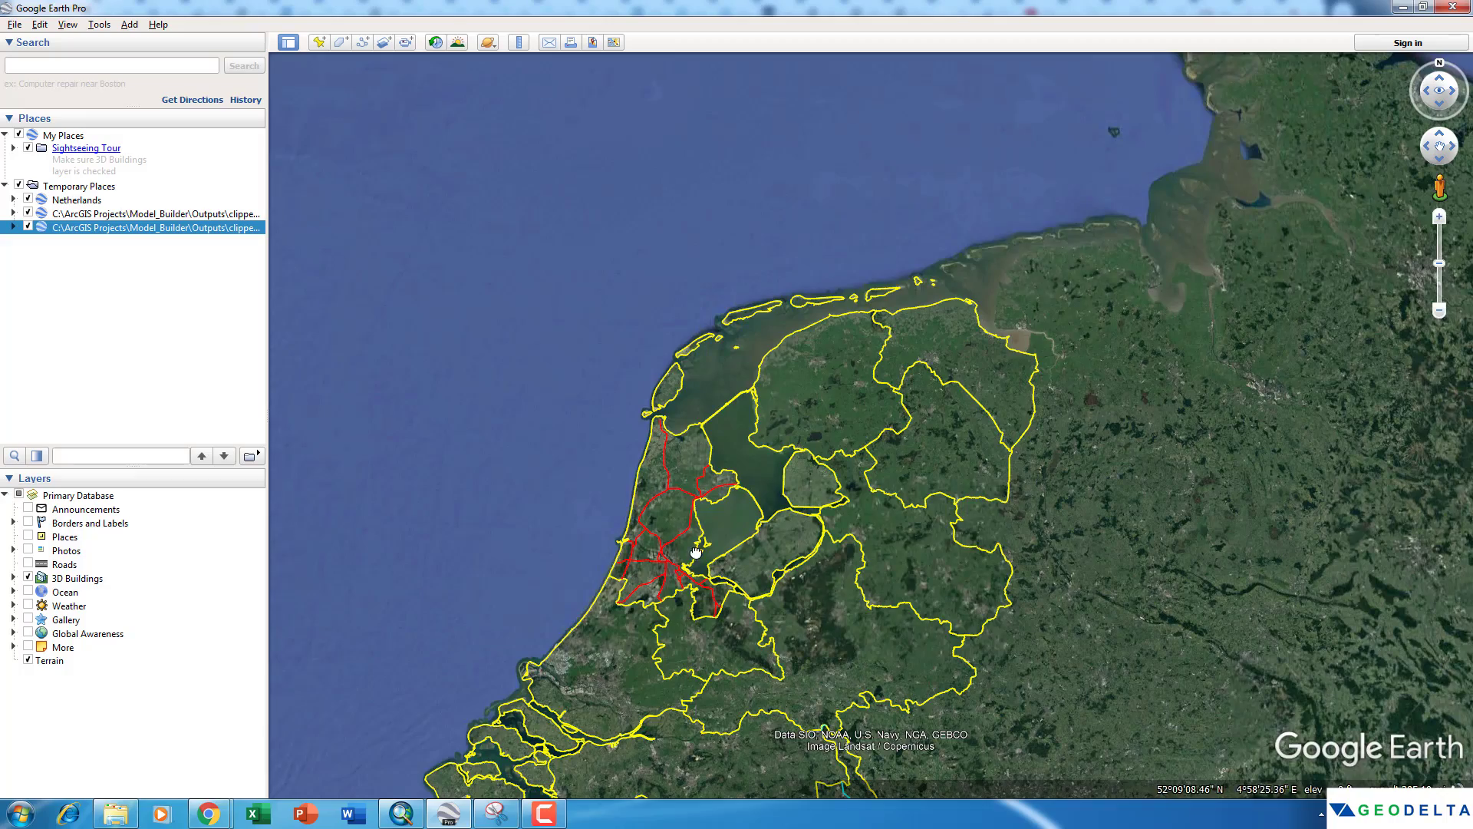
scroll(695, 552, "up", 5)
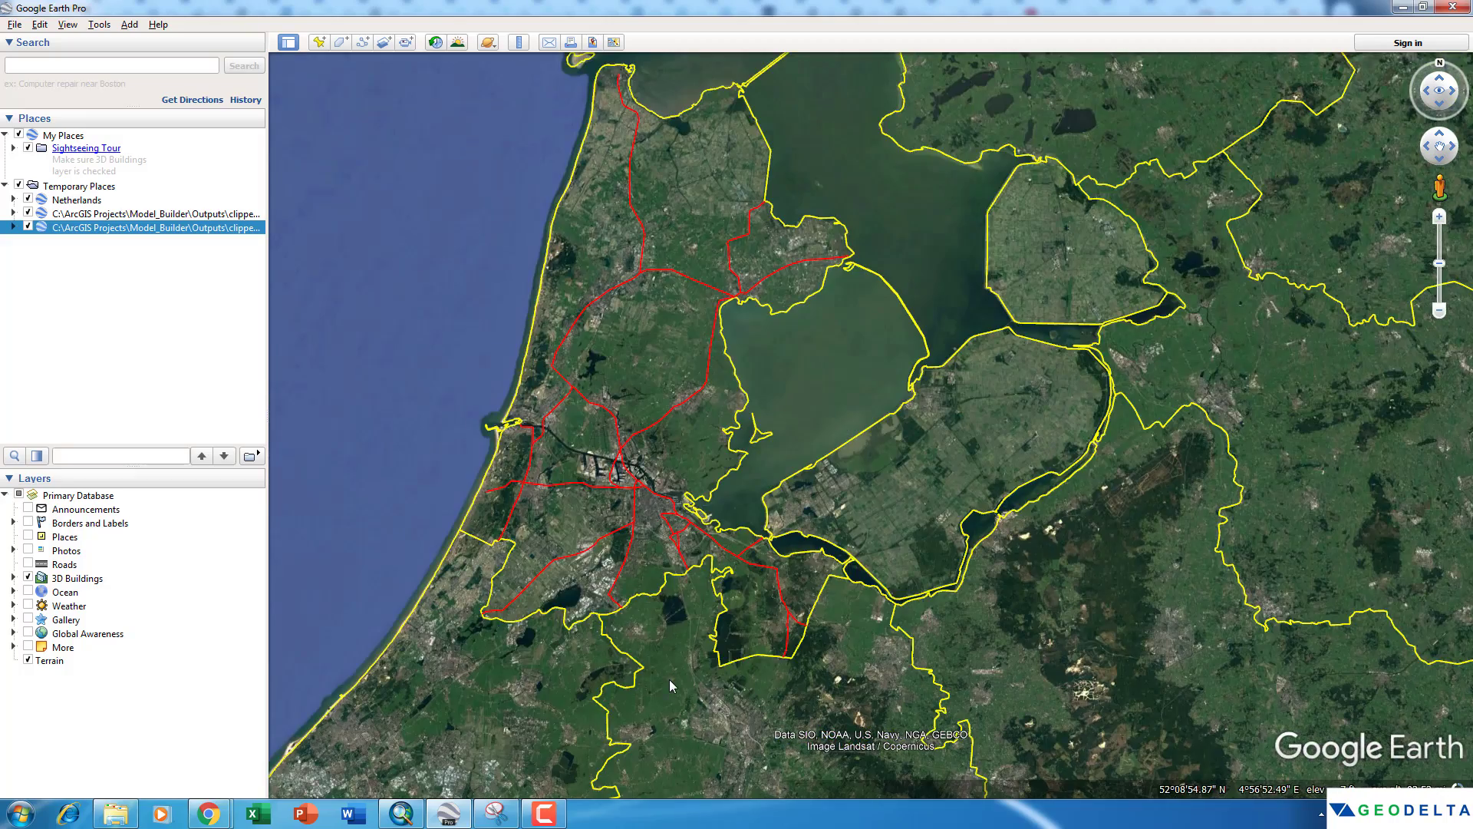
scroll(669, 679, "down", 5)
scroll(681, 614, "up", 4)
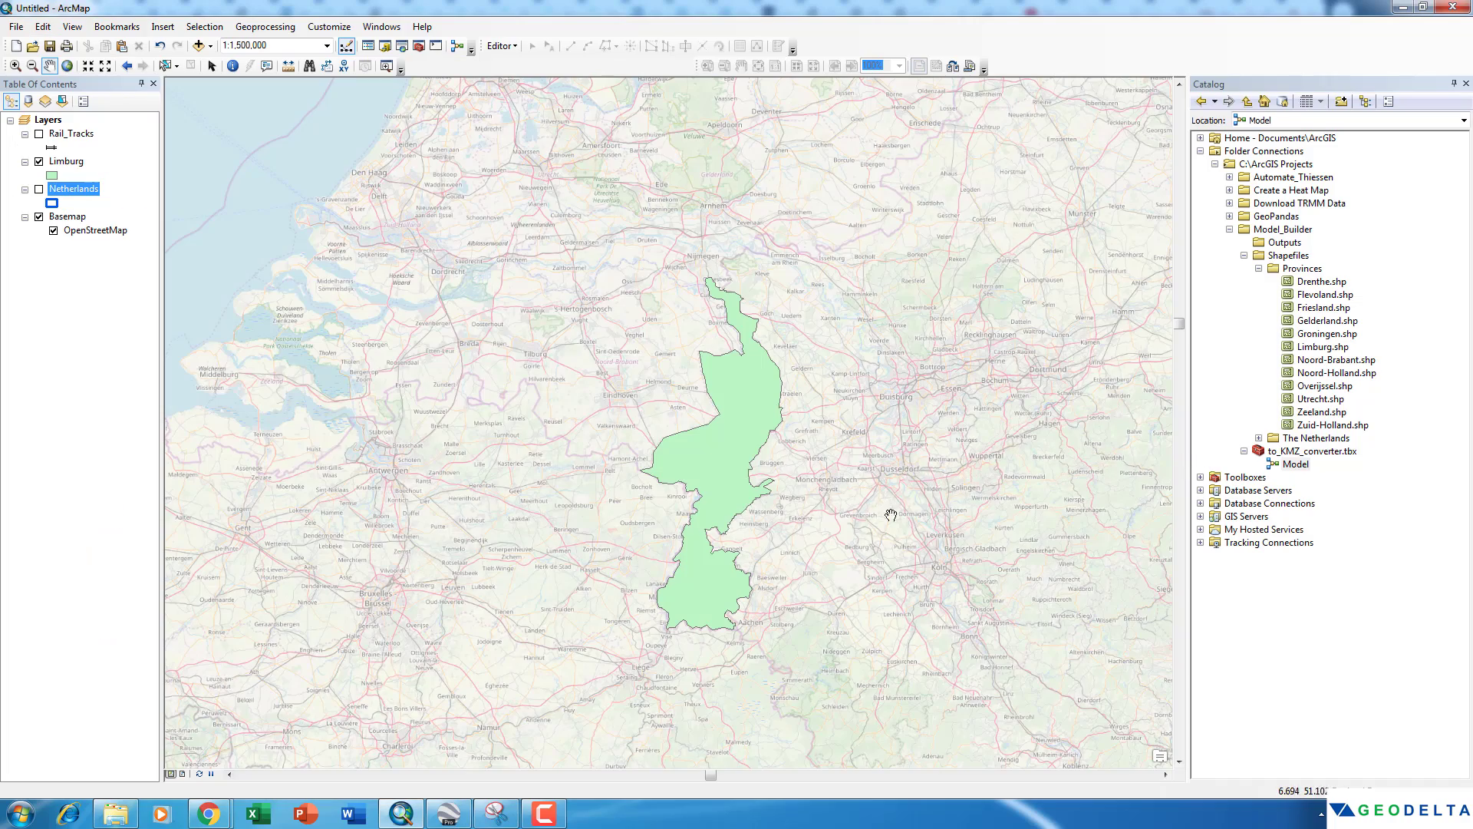
Switch back to ArcMap, open the to_KMZ_converter toolbox's Model for editing and widen its window.
right_click(1295, 464)
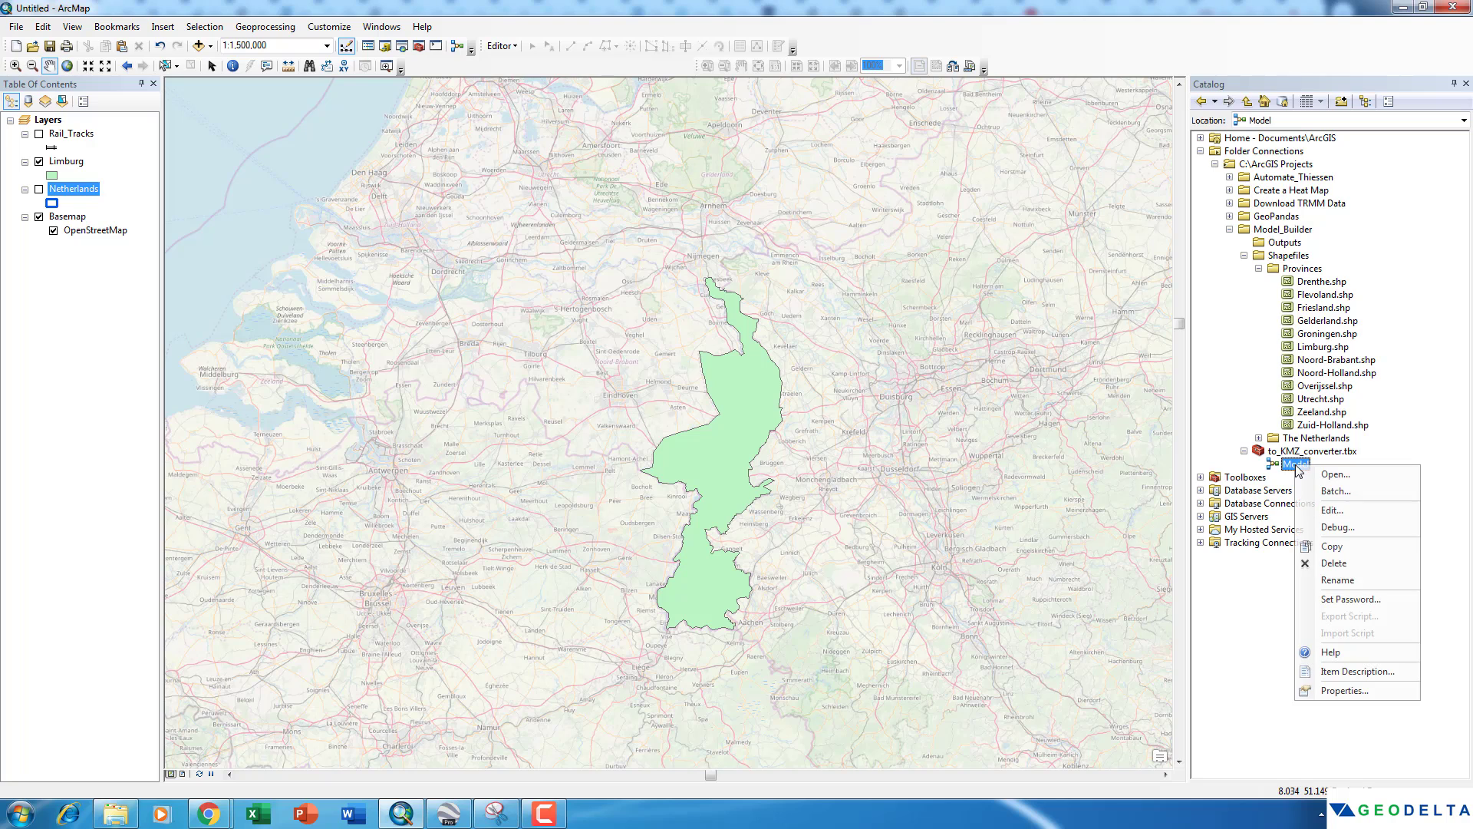
left_click(1346, 508)
left_click_drag(772, 109, 733, 121)
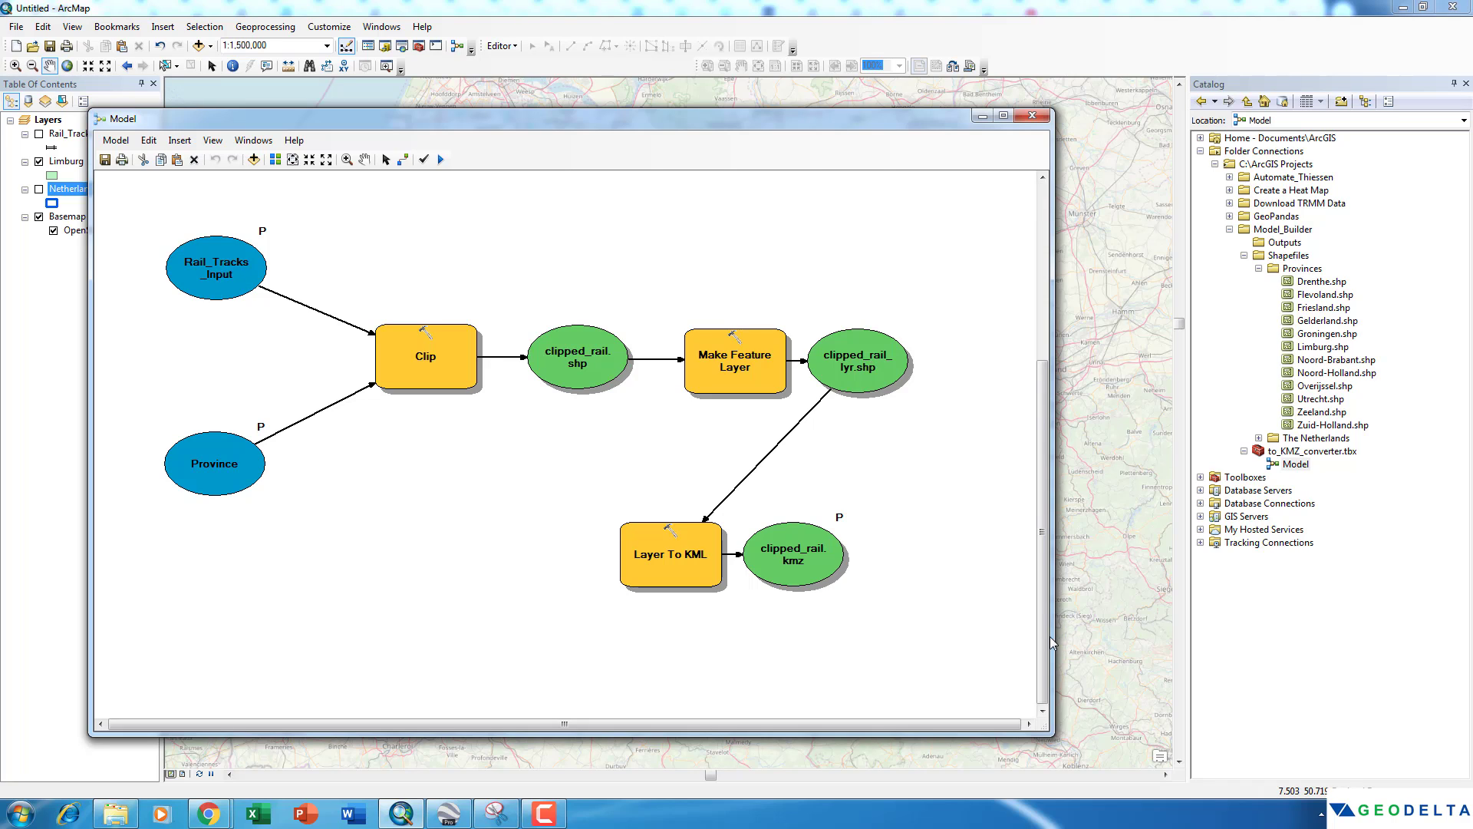
left_click_drag(1052, 641, 1099, 606)
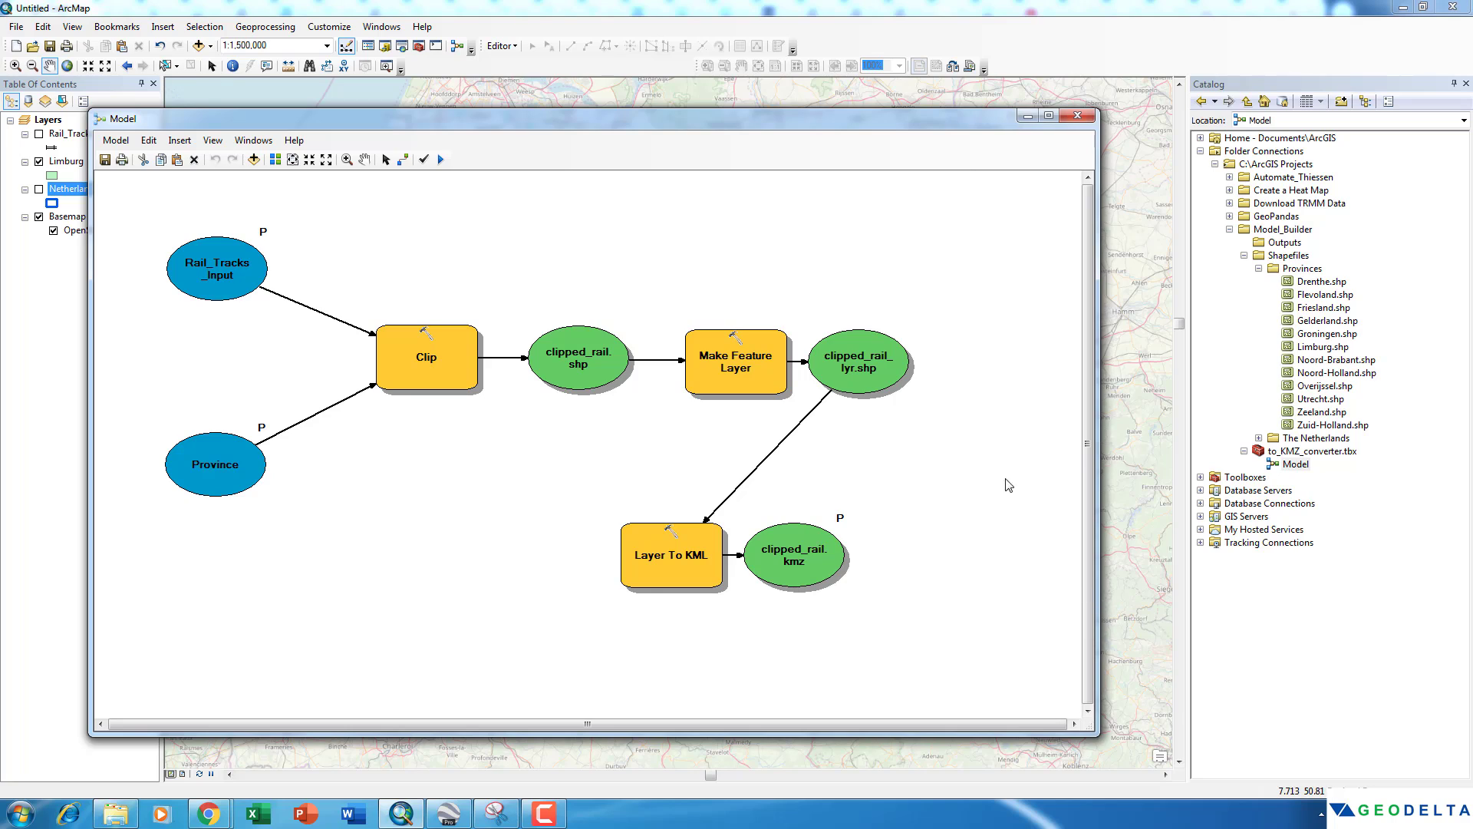
left_click(242, 254)
right_click(223, 249)
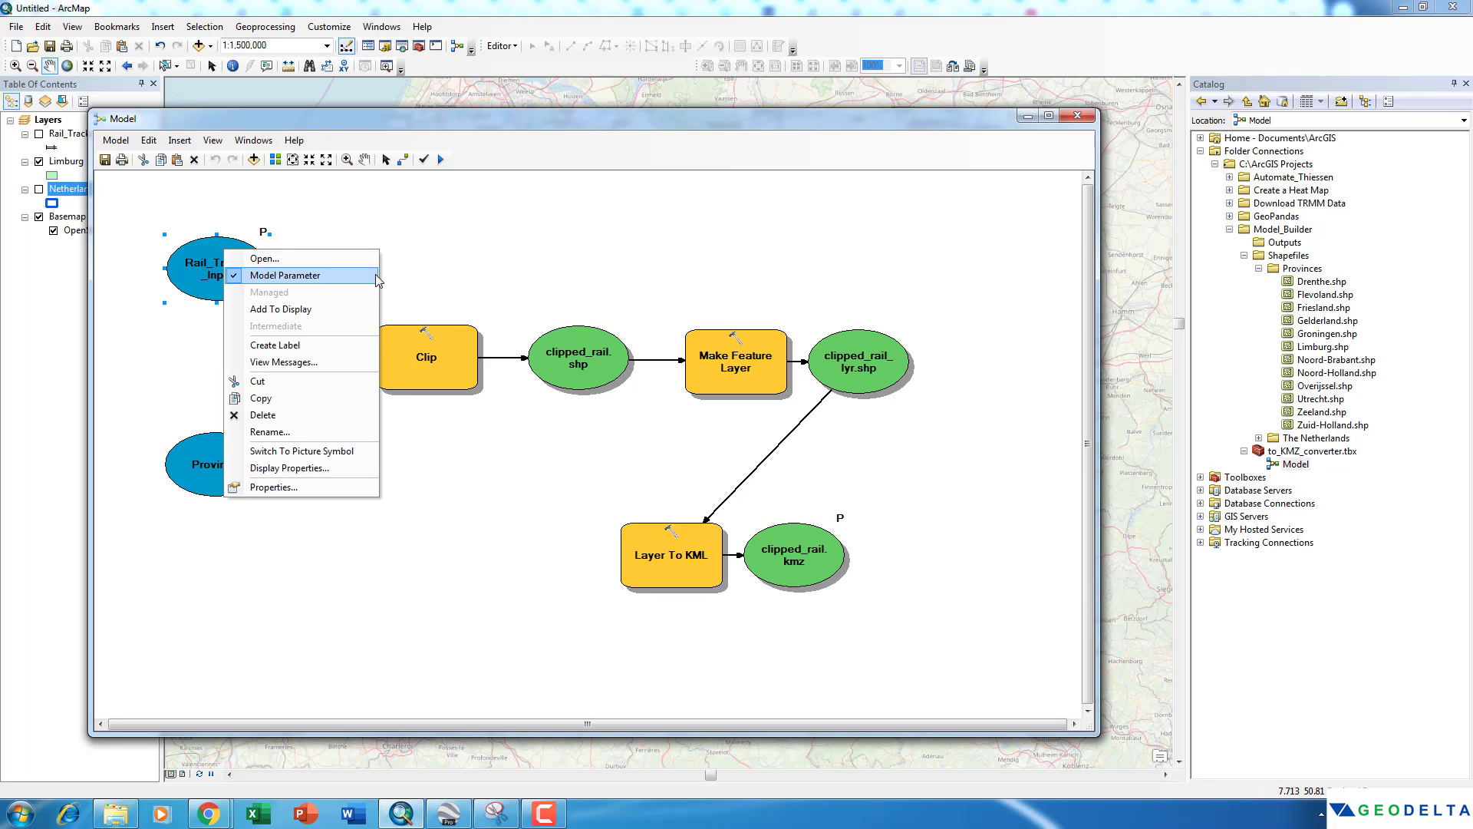
left_click(324, 259)
left_click(244, 251)
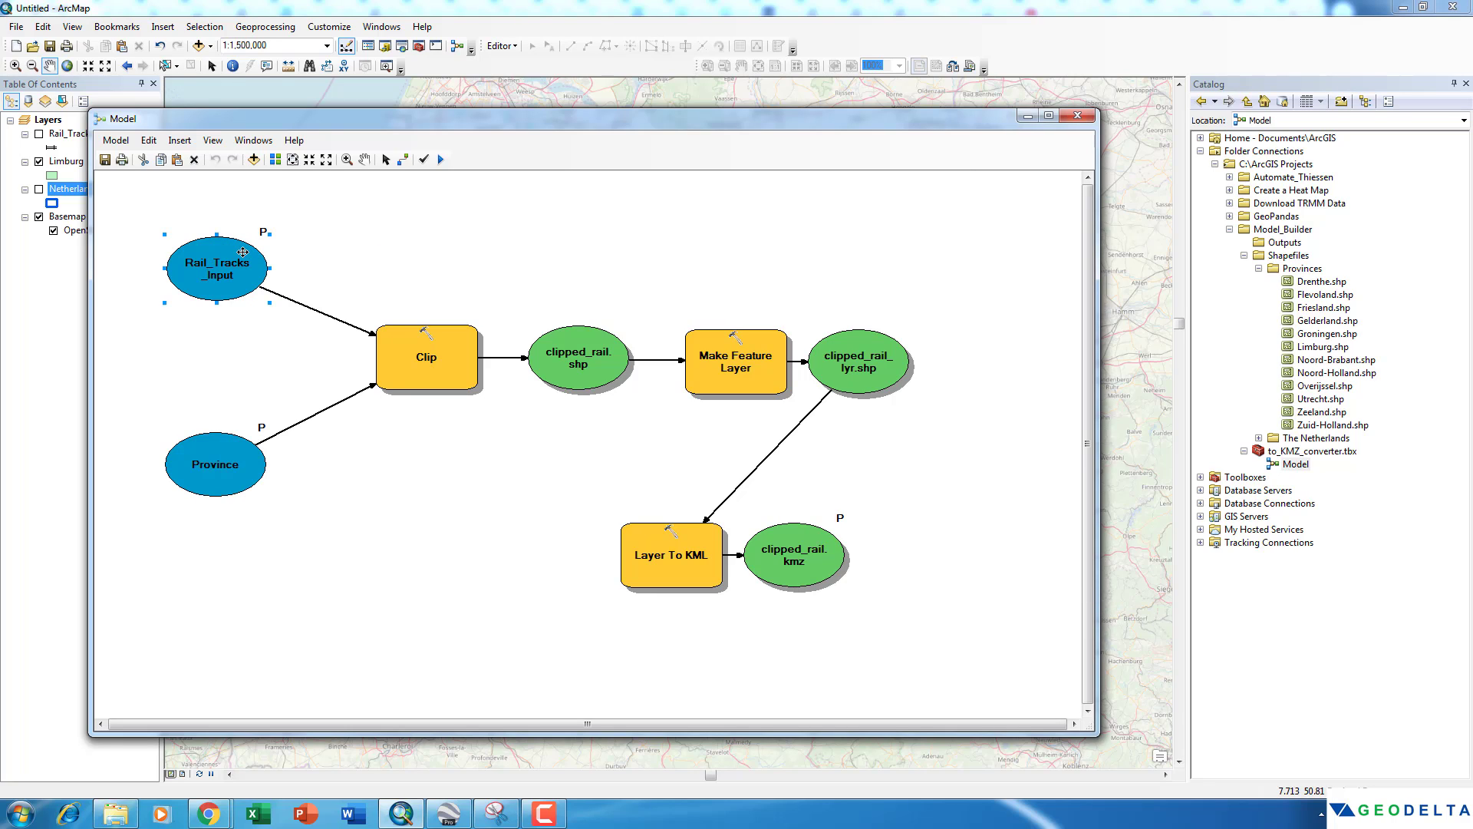
left_click(382, 256)
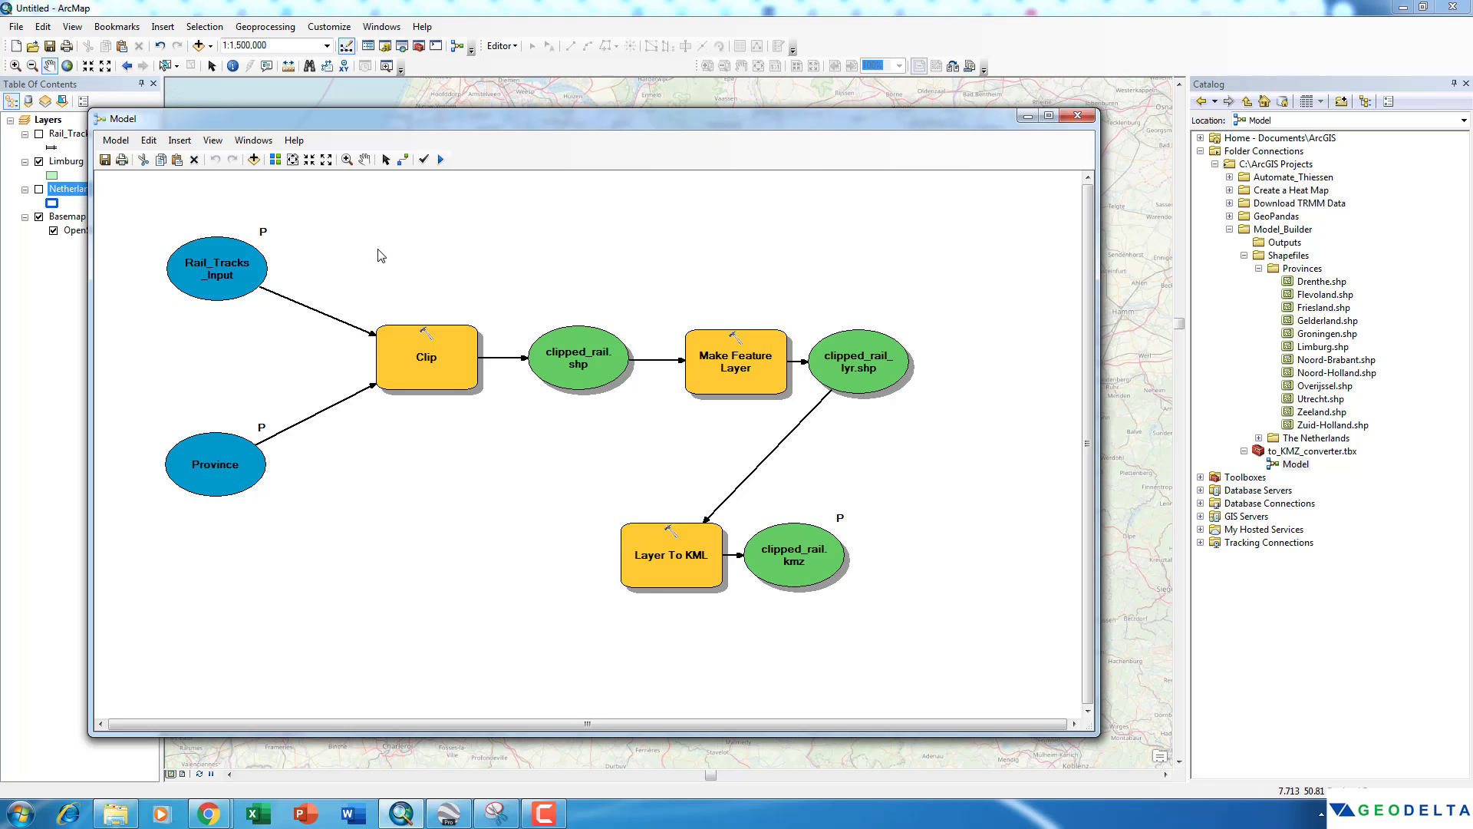